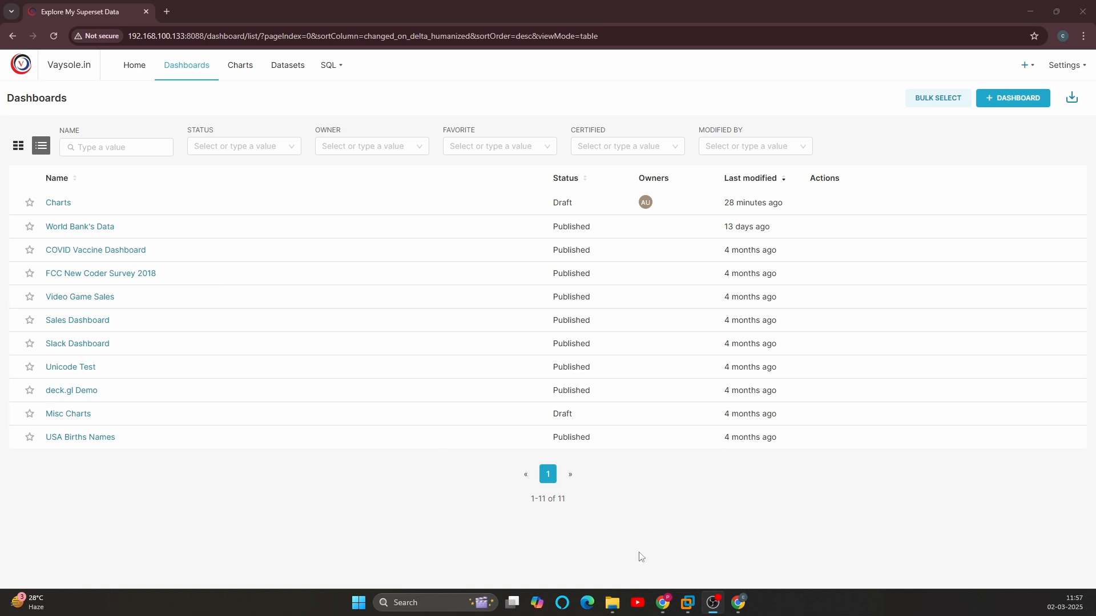
Step: Add a new security role named sql with no permissions and save it
mouse_move(1084, 73)
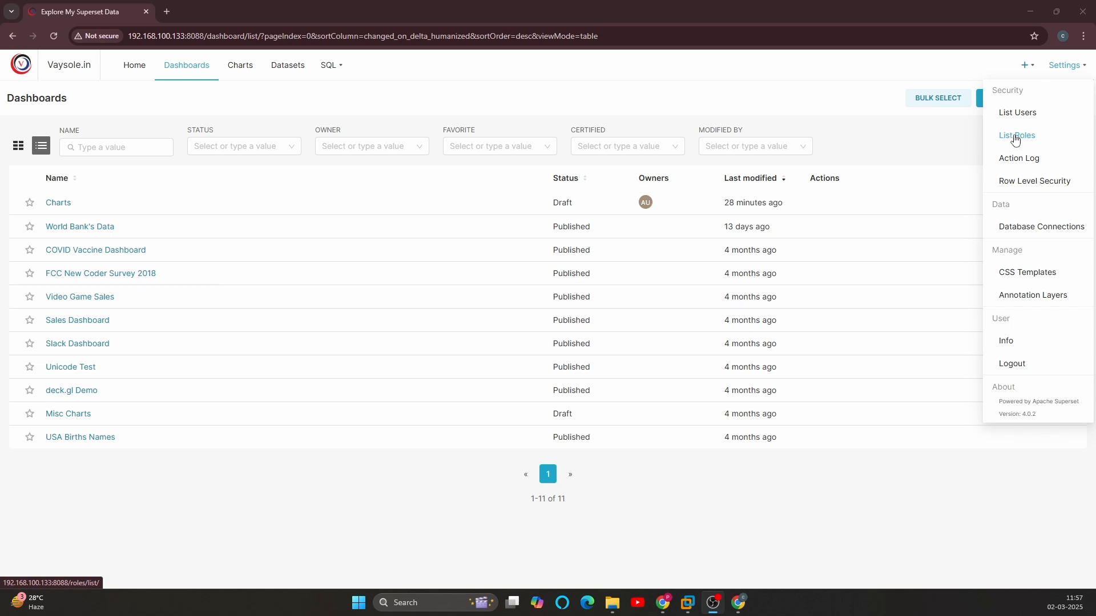
left_click(1015, 140)
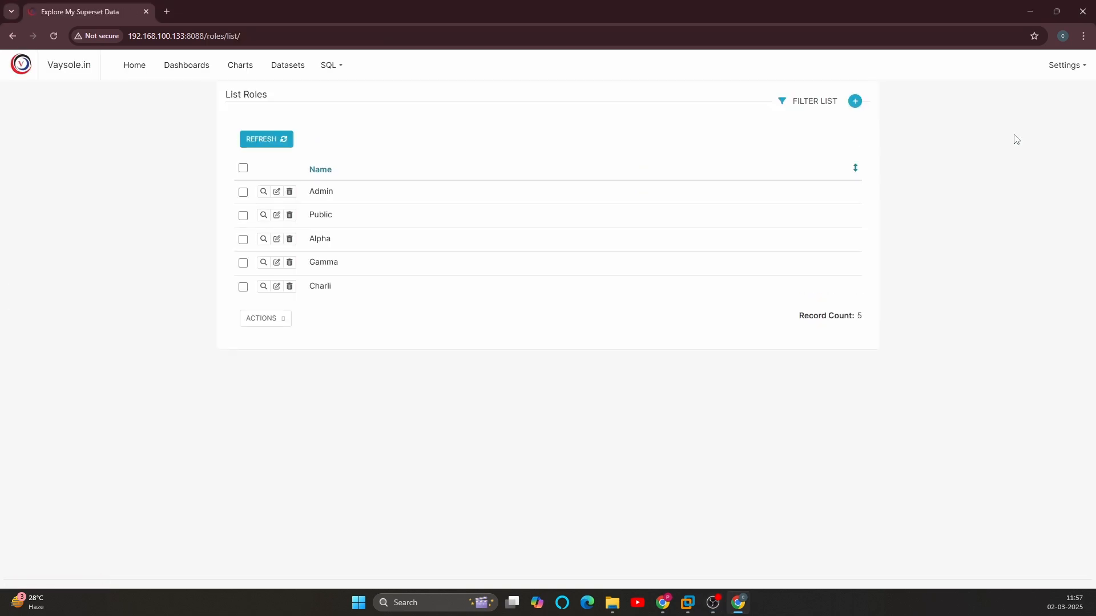
left_click(856, 106)
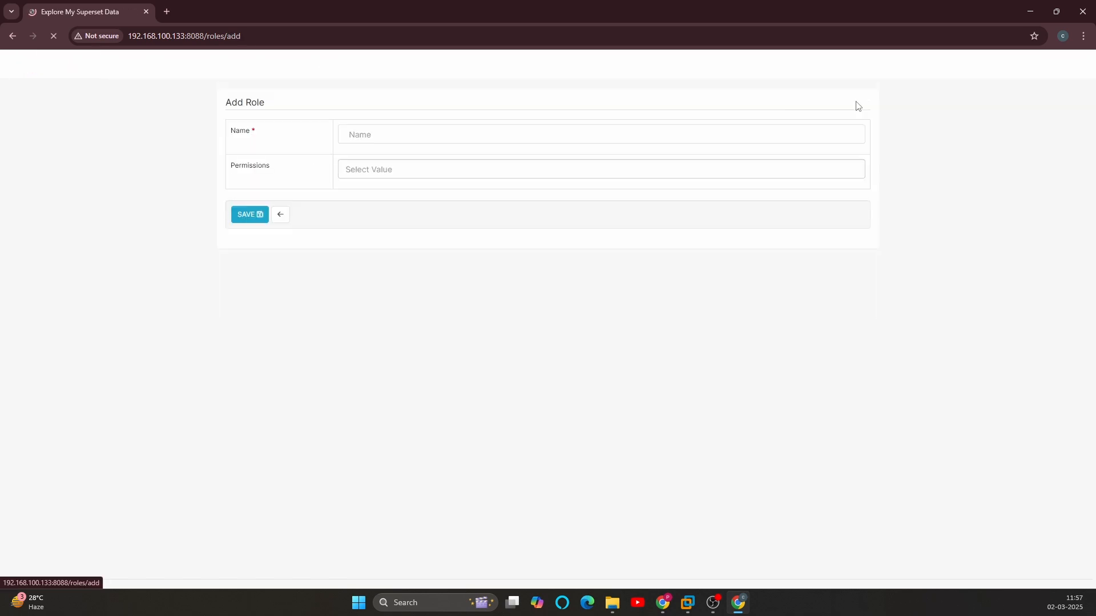
left_click(393, 125)
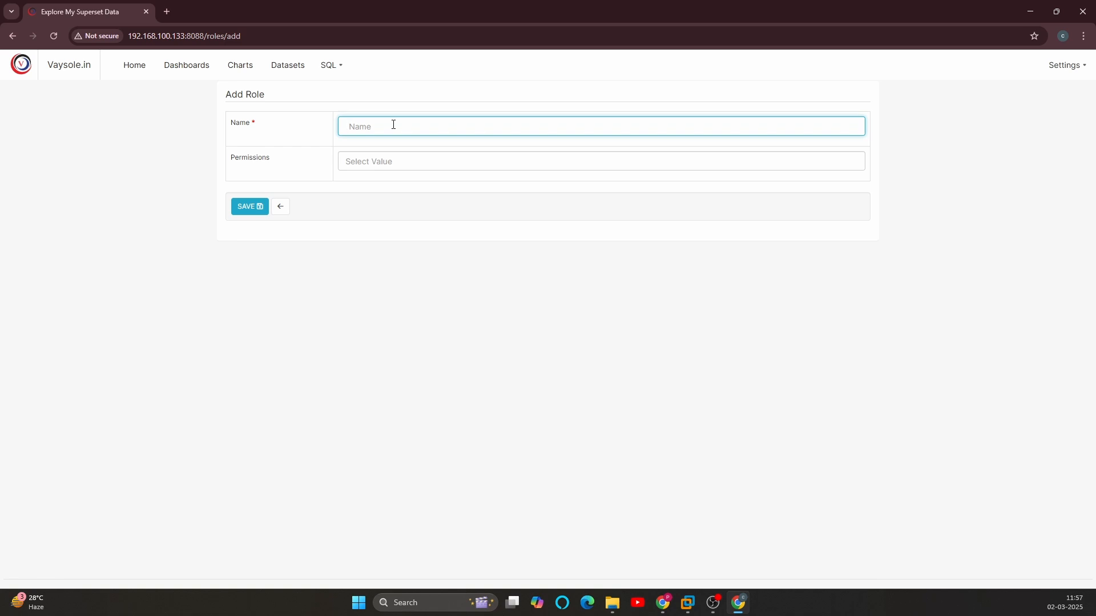
type("sql")
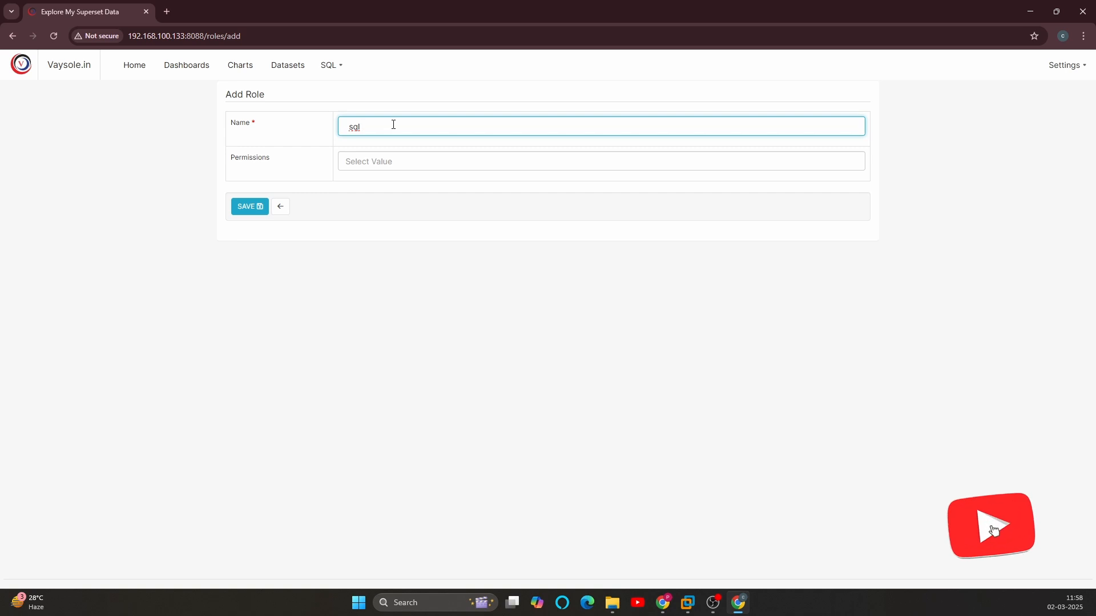
left_click(367, 163)
left_click(284, 286)
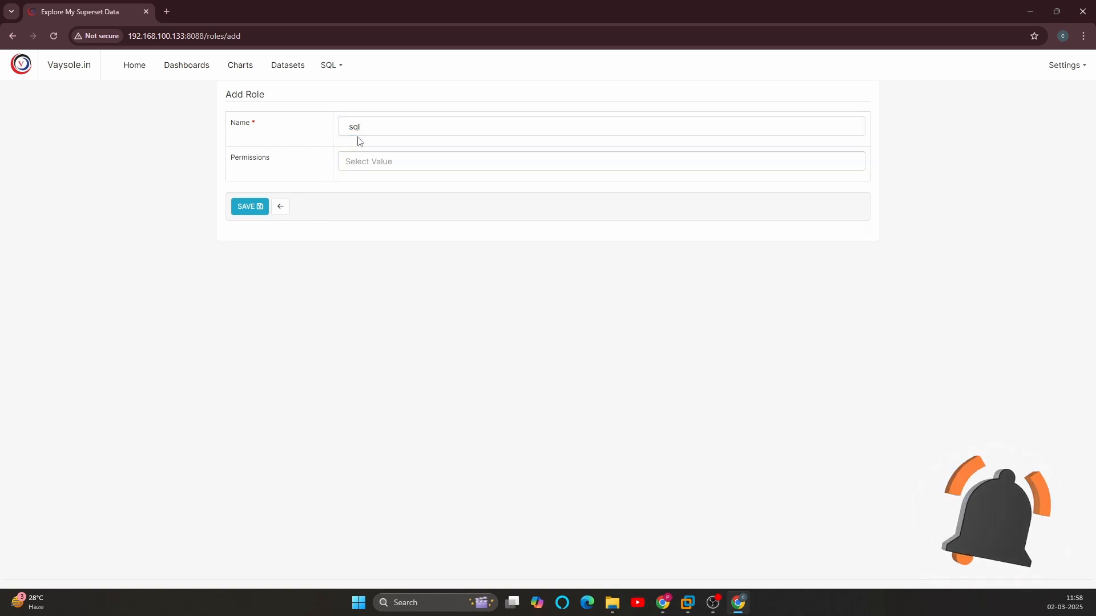
left_click(244, 208)
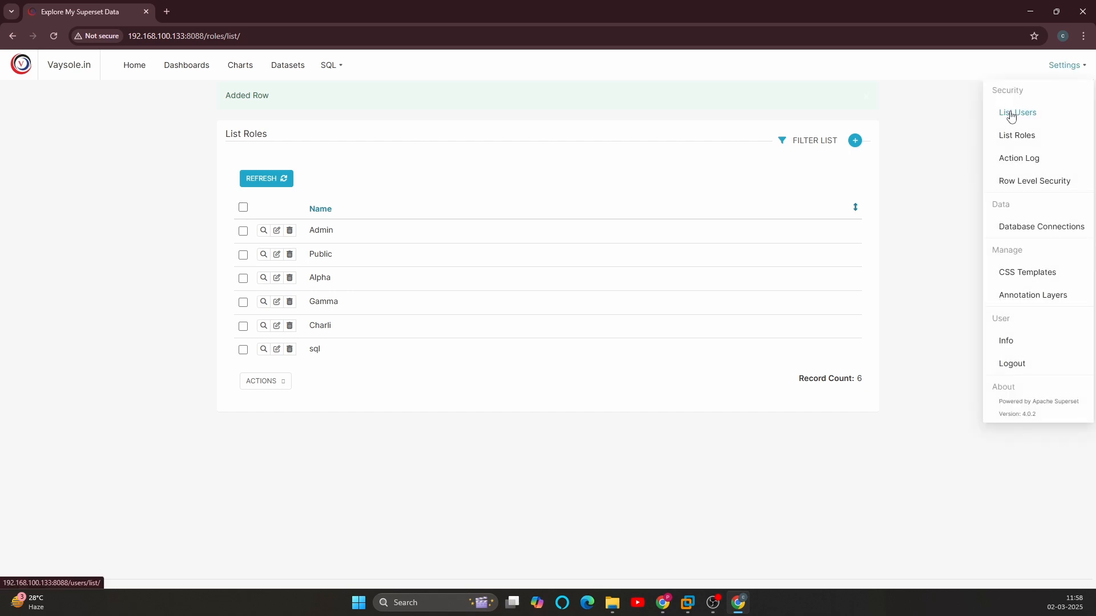
Step: Start a new user with first name sql, last name user and user name sql_user, and mark it active
left_click(1012, 113)
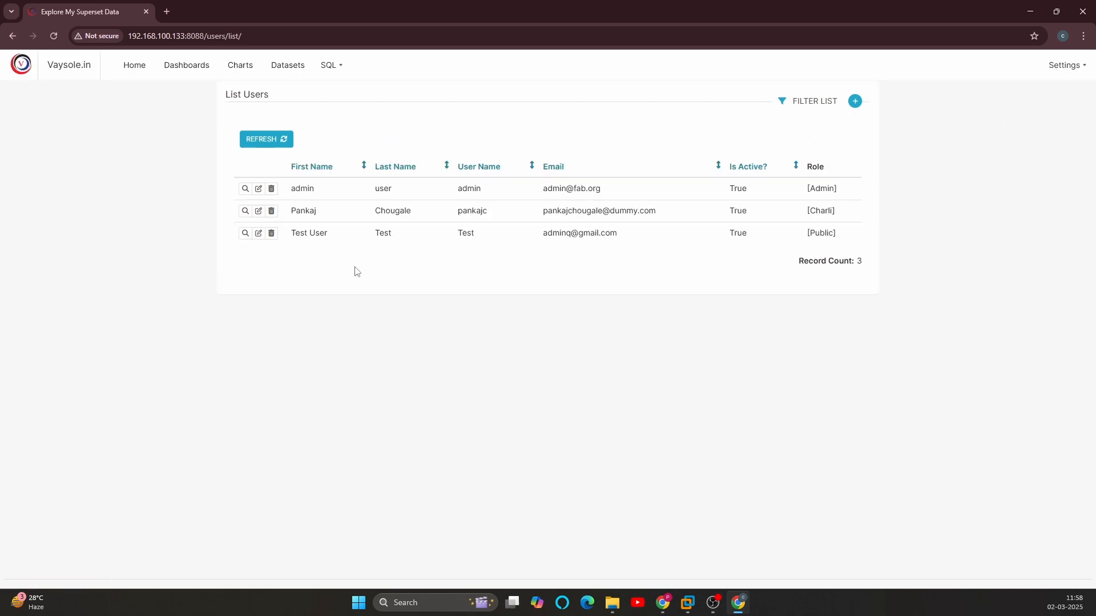
left_click(855, 101)
left_click(366, 131)
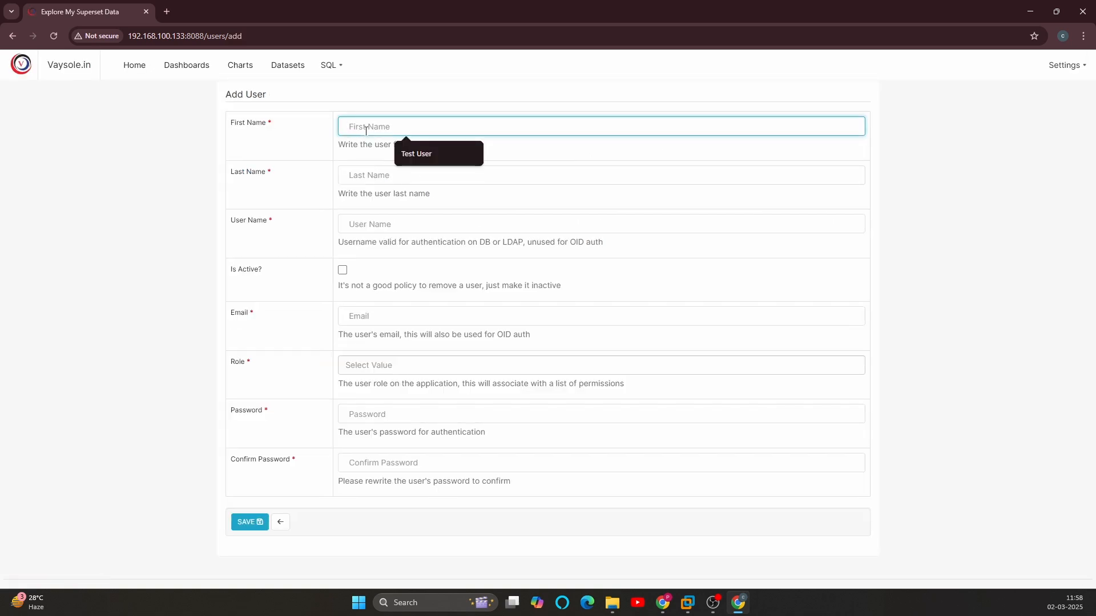
type("sq")
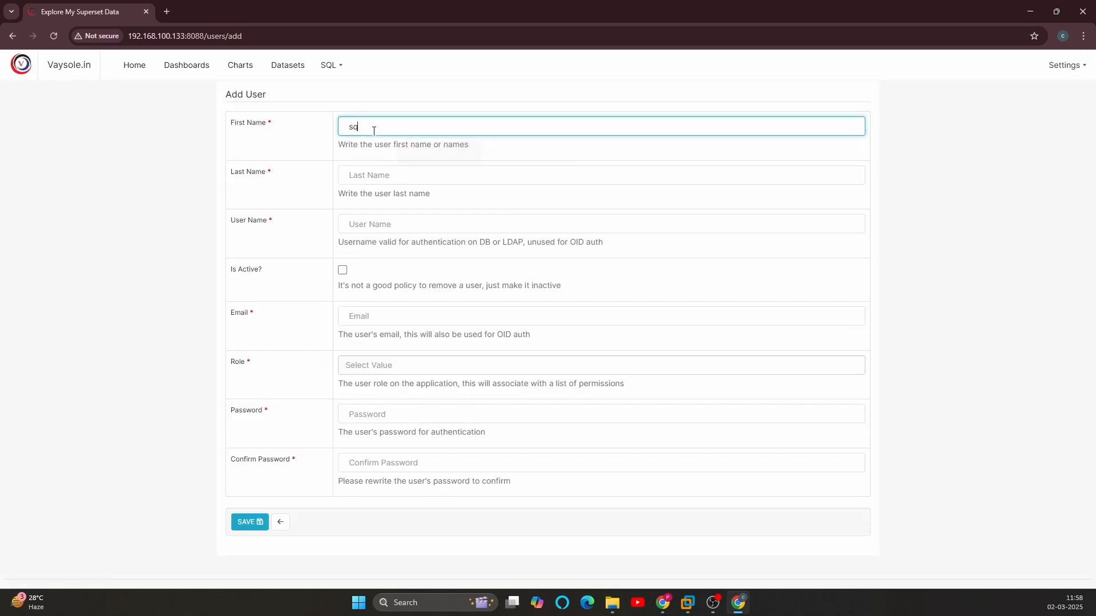
type("l")
left_click(360, 182)
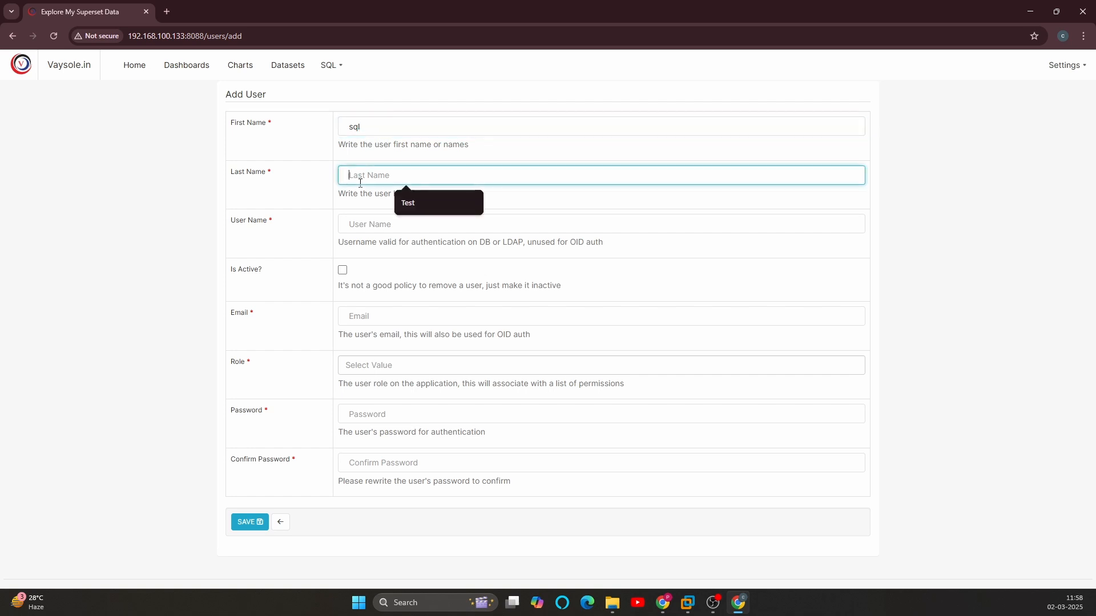
type("user")
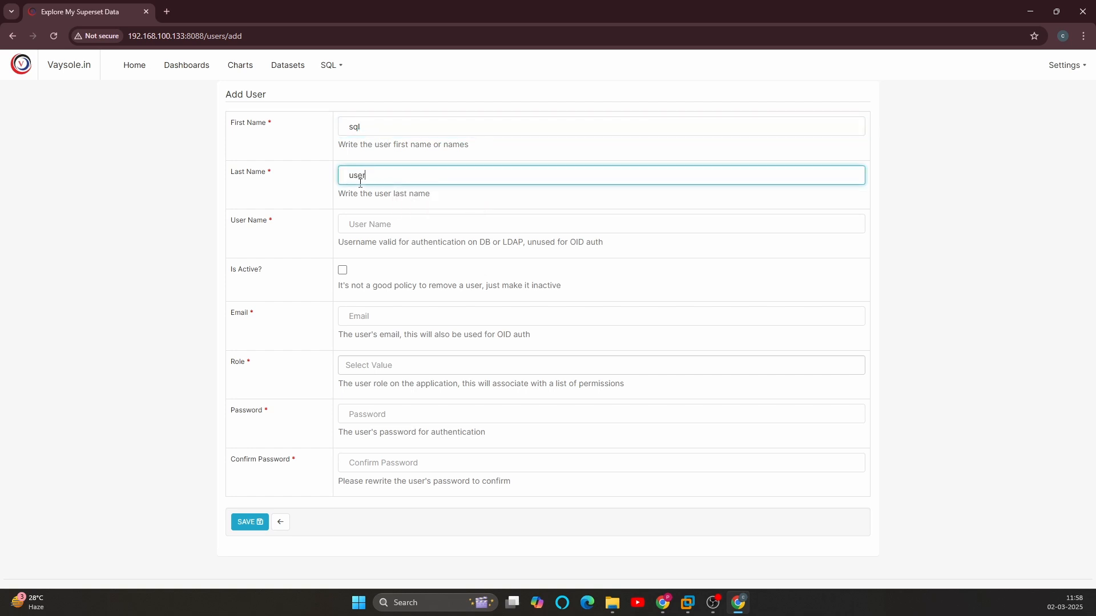
left_click(346, 227)
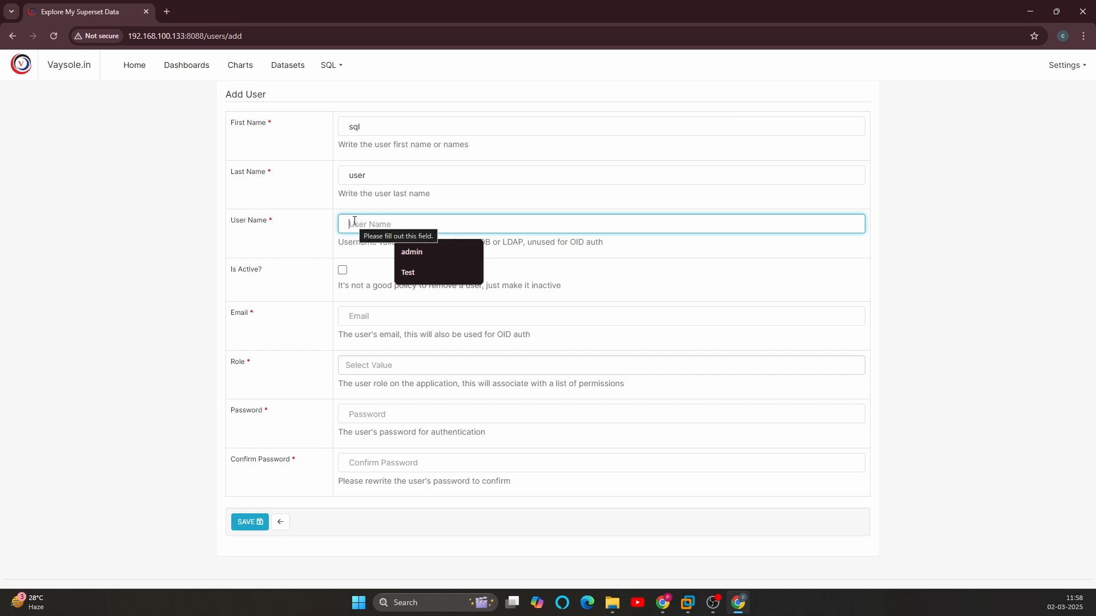
type("sql_user")
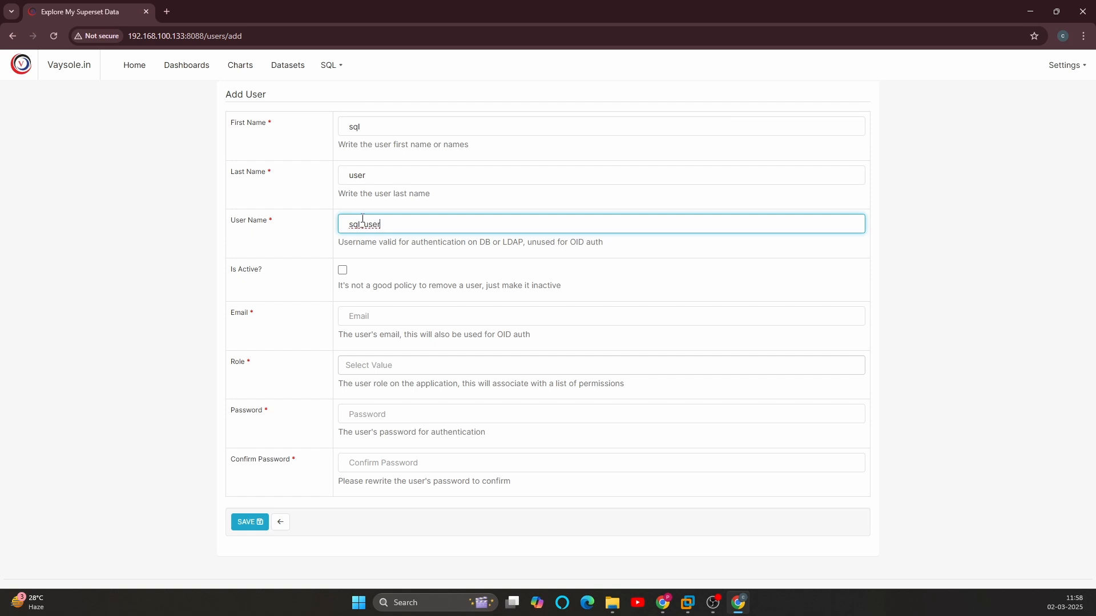
left_click(343, 270)
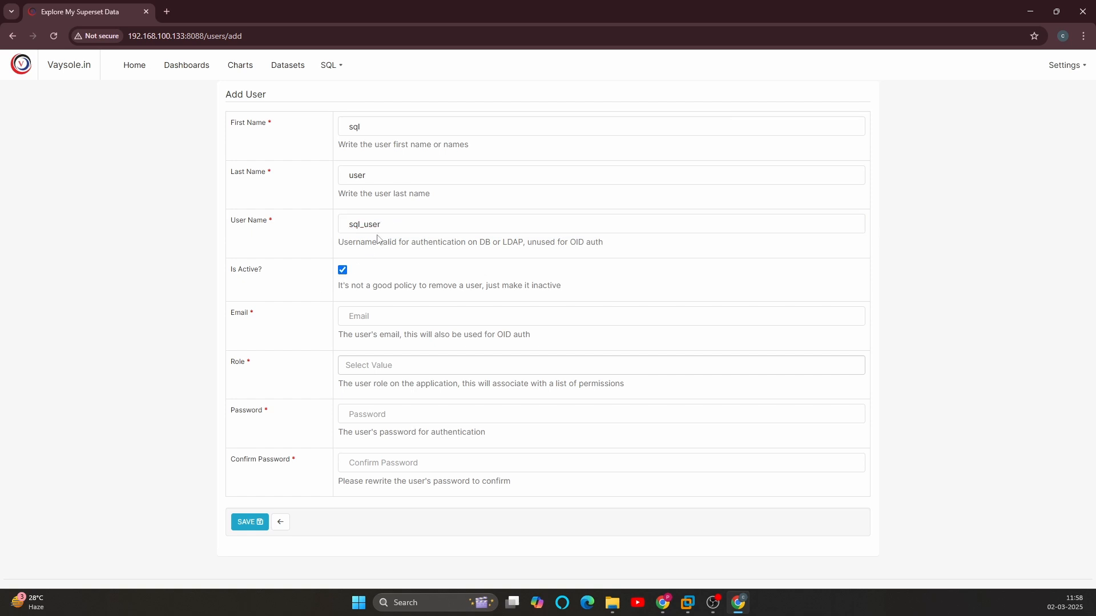
Step: Fill in the new user's email address and assign the sql role
left_click(369, 224)
double_click(368, 224)
key("ctrl+c")
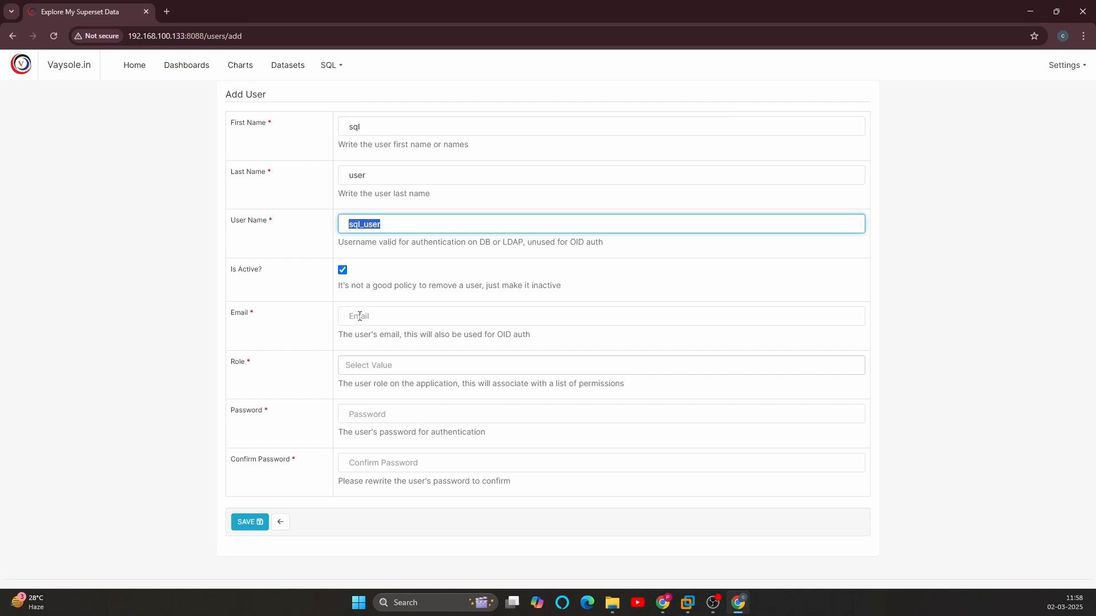
left_click(362, 316)
key("ctrl+v")
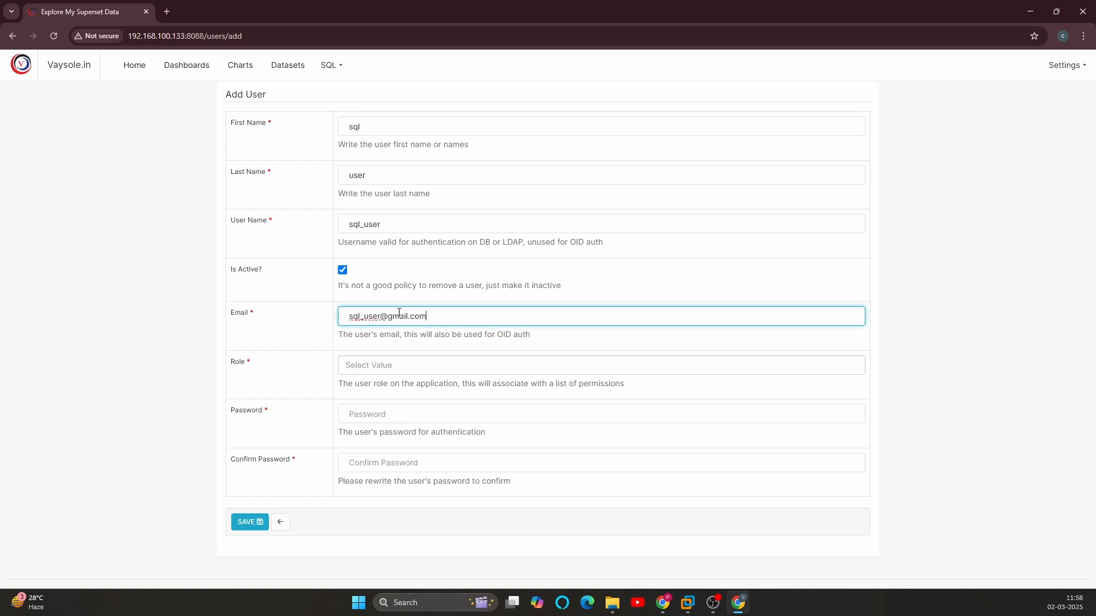
left_click(350, 365)
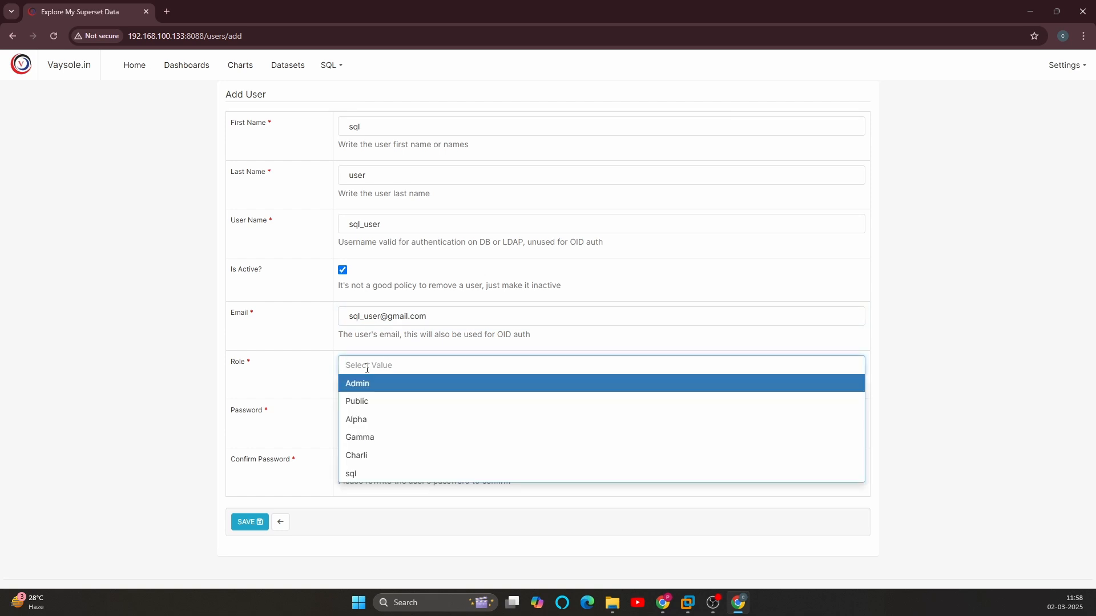
left_click(371, 476)
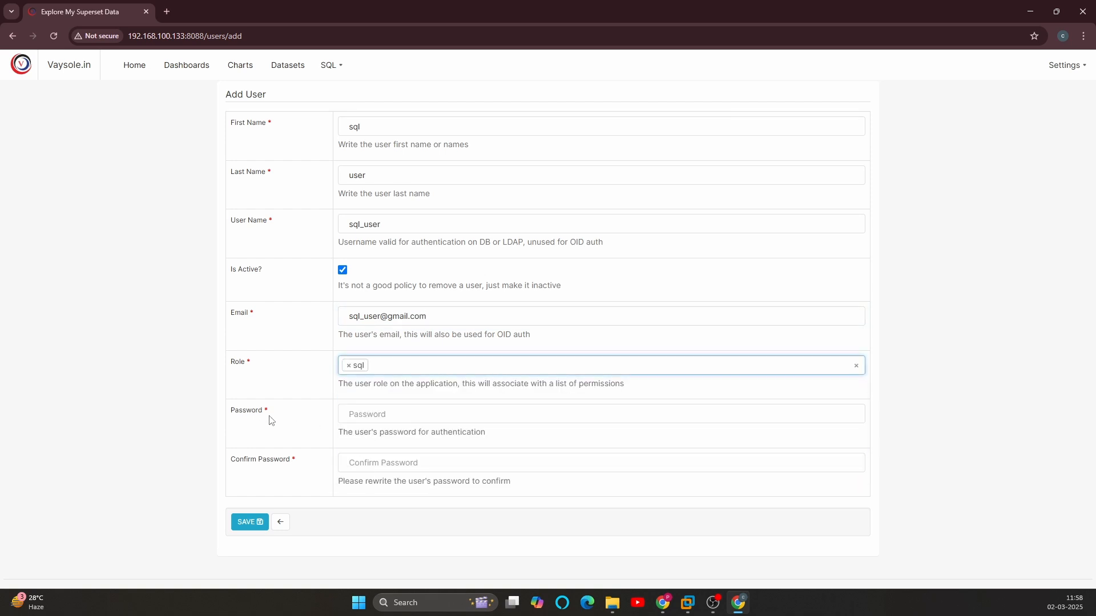
Step: Enter and confirm the new user's password, and save the user
double_click(362, 227)
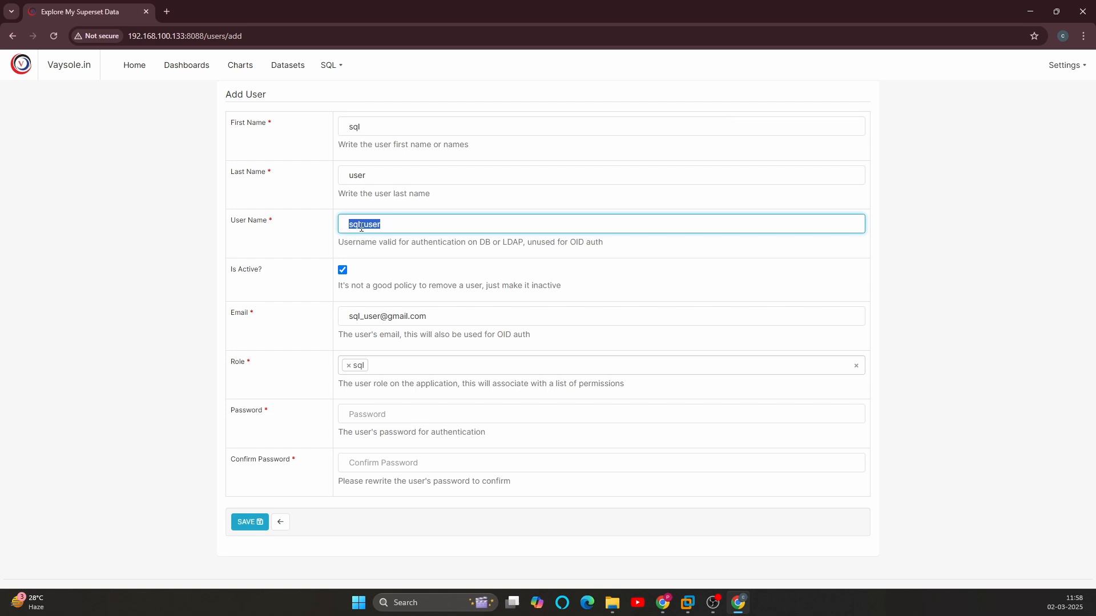
left_click(350, 414)
key("ctrl+v")
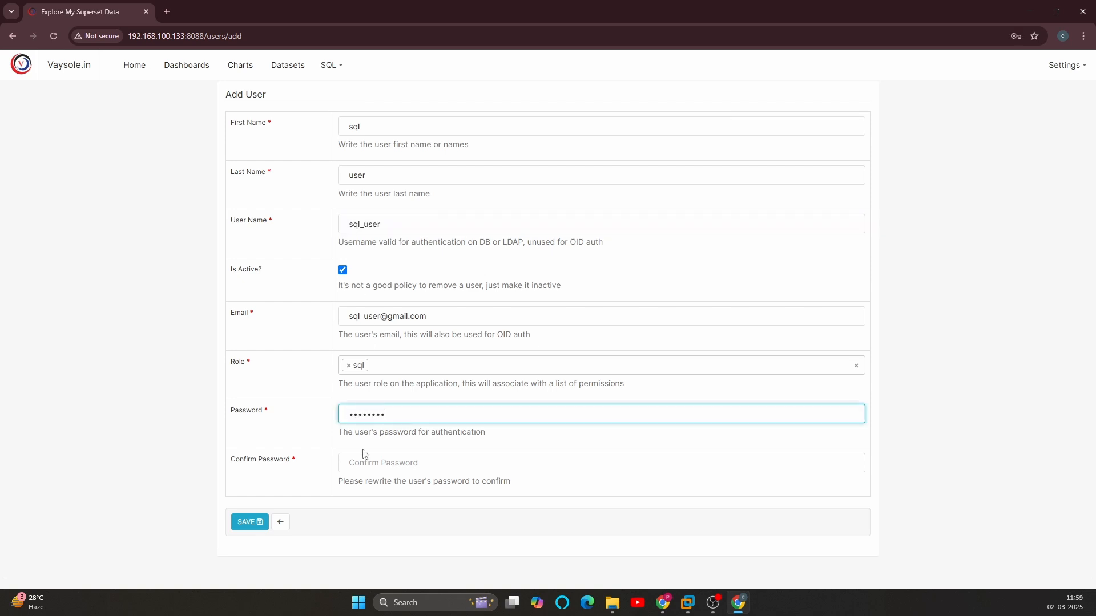
left_click(365, 467)
key("ctrl+v")
left_click(247, 523)
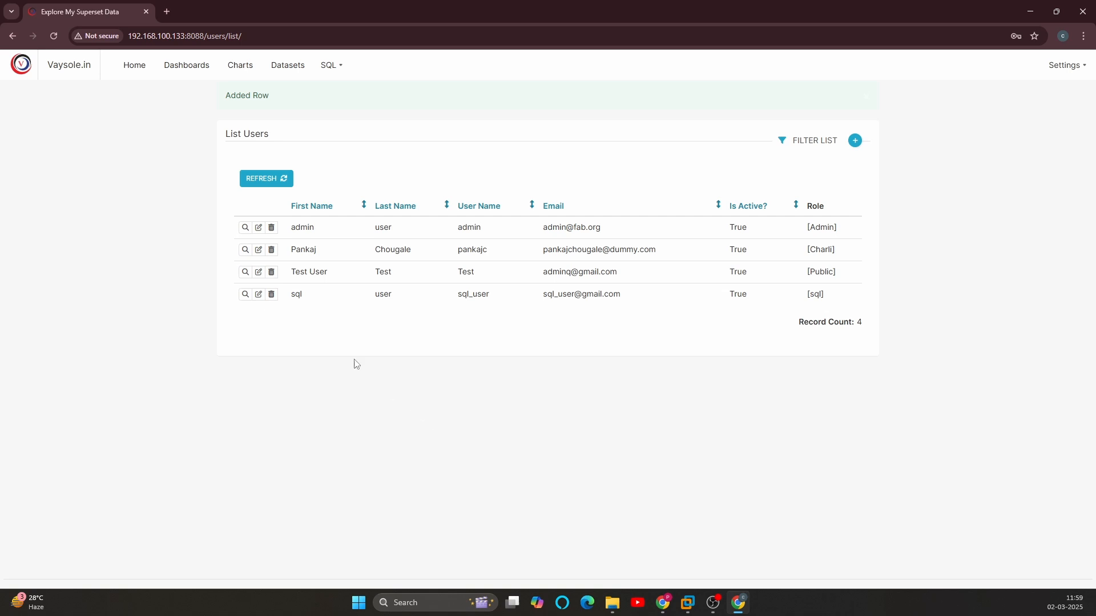
Step: Bring up the roles list, and load the Superset site at 192.168.100.133:8088 in a new Incognito window
mouse_move(1065, 65)
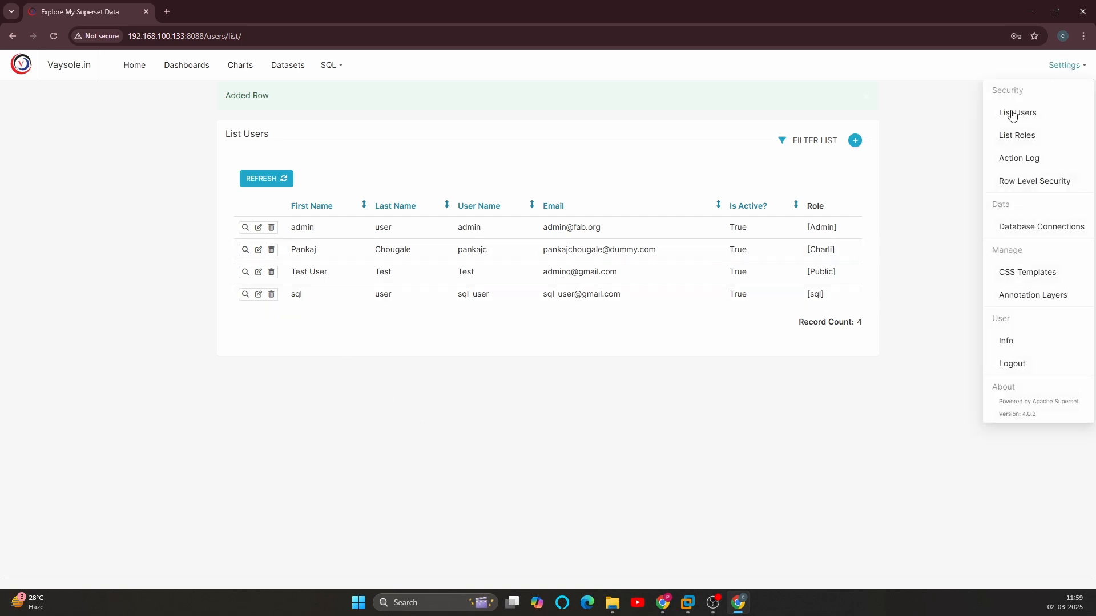
left_click(1015, 138)
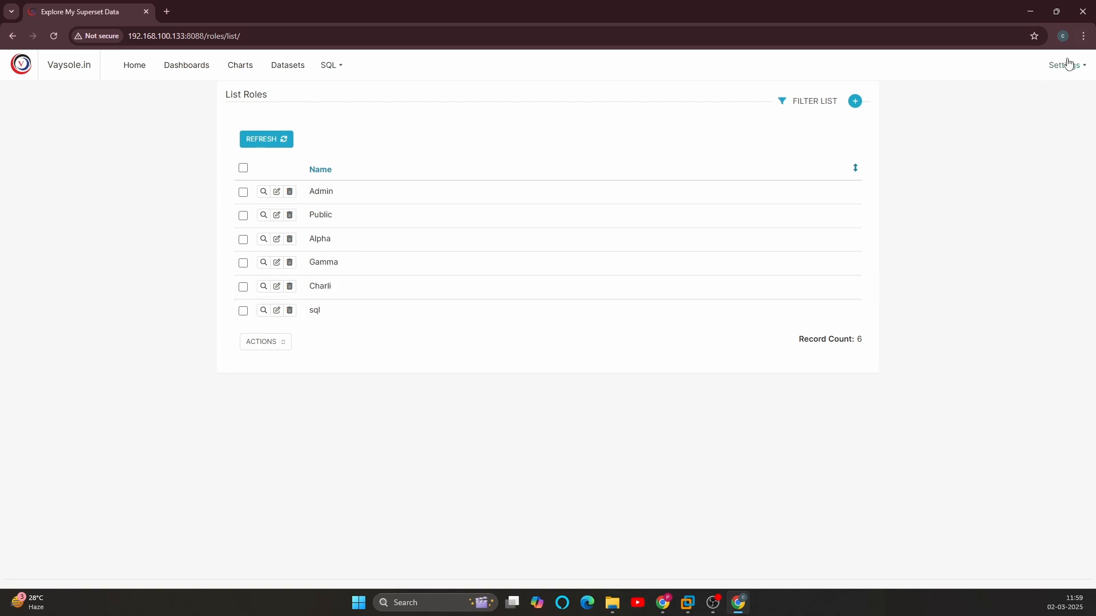
left_click(1083, 35)
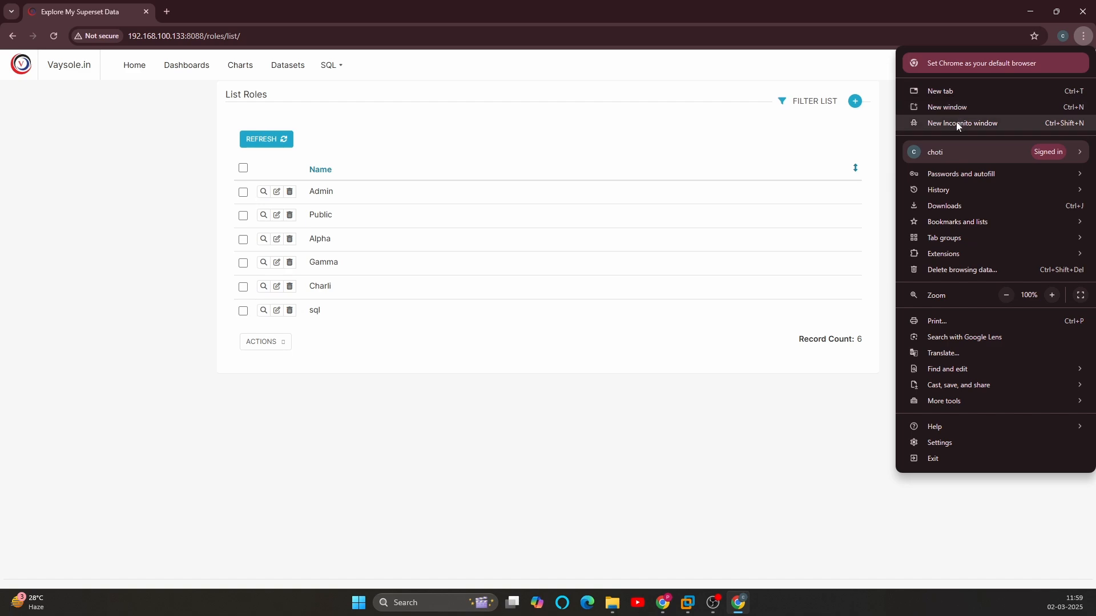
left_click(956, 122)
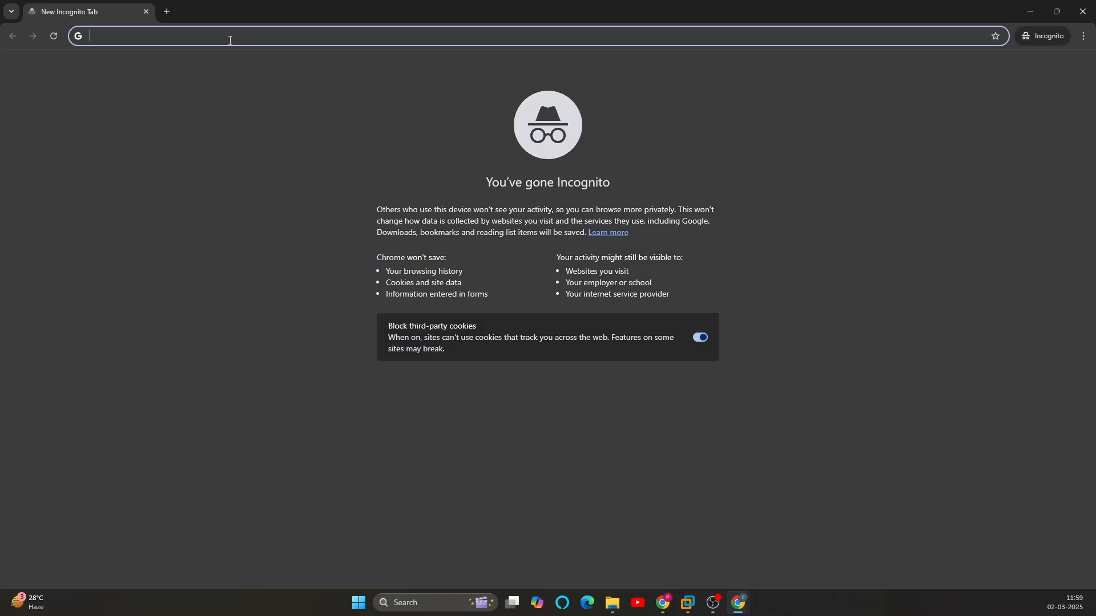
key("alt+Tab")
left_click(202, 37)
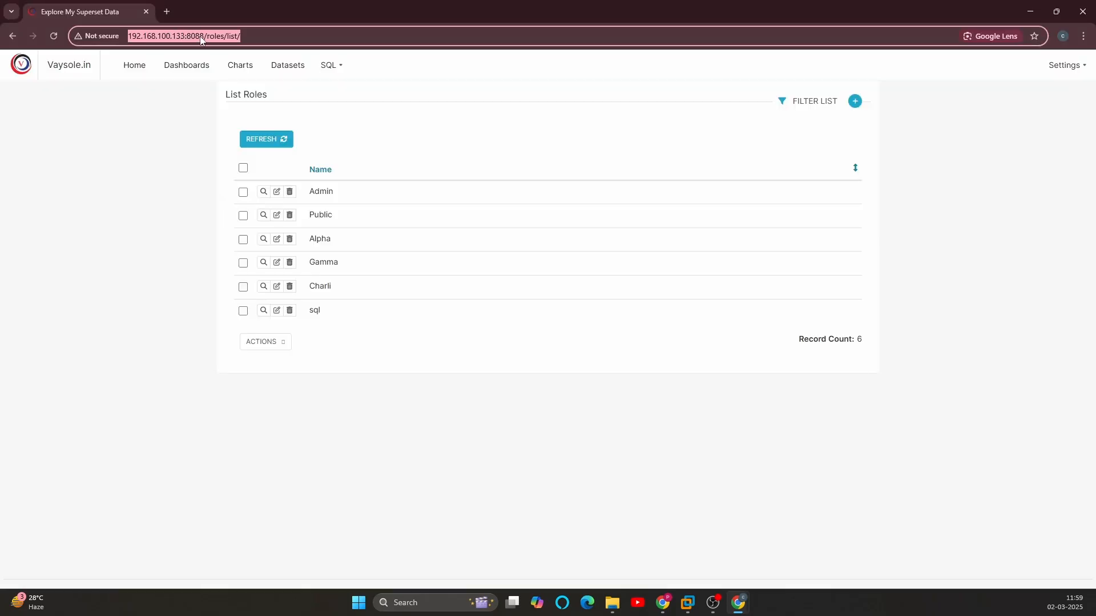
left_click(203, 36)
left_click_drag(206, 35, 116, 31)
key("ctrl+c")
key("alt+Tab")
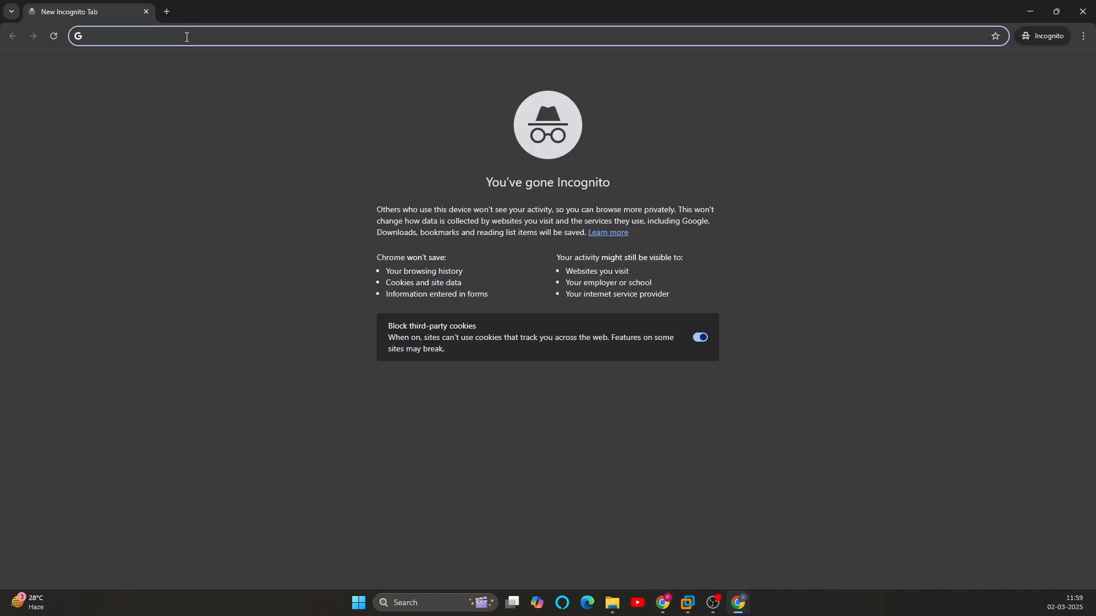
key("ctrl+v")
key("Return")
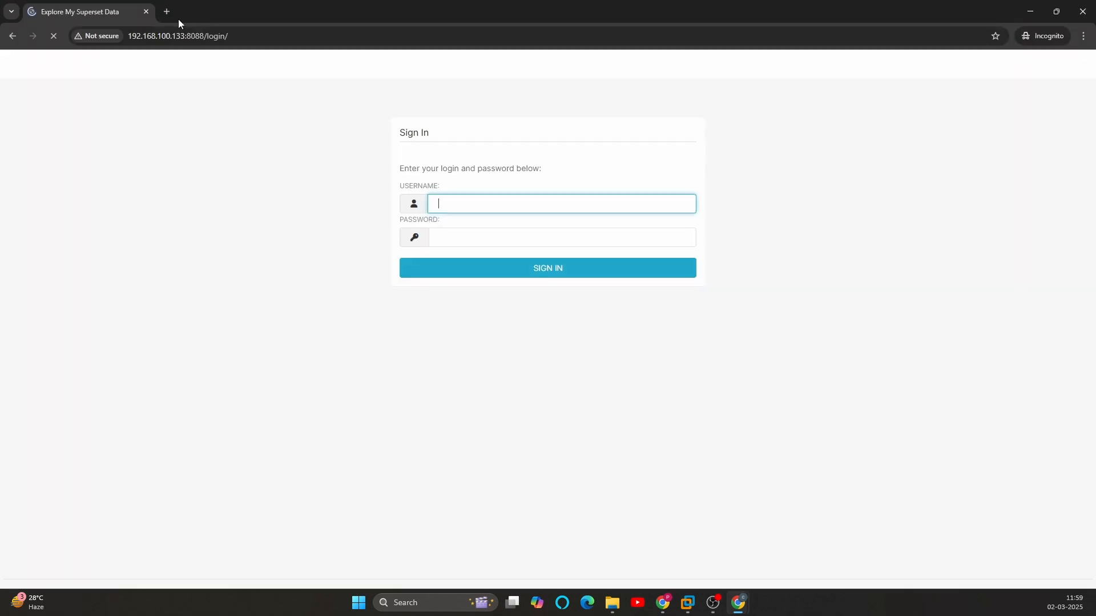
Step: Sign in to Superset as sql_user with the account password
left_click(445, 195)
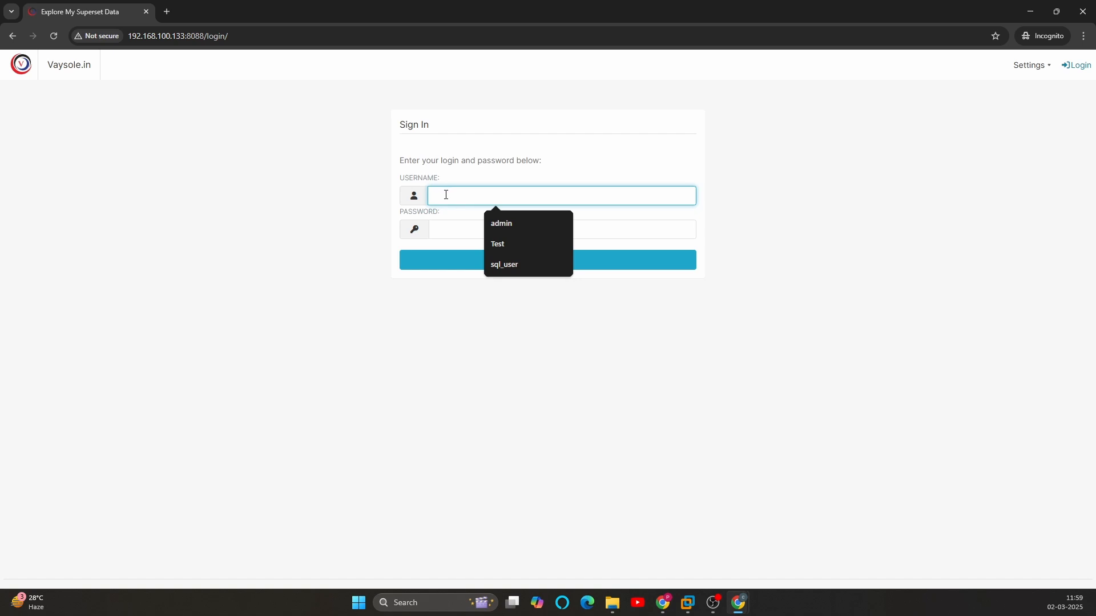
left_click(509, 266)
left_click(462, 229)
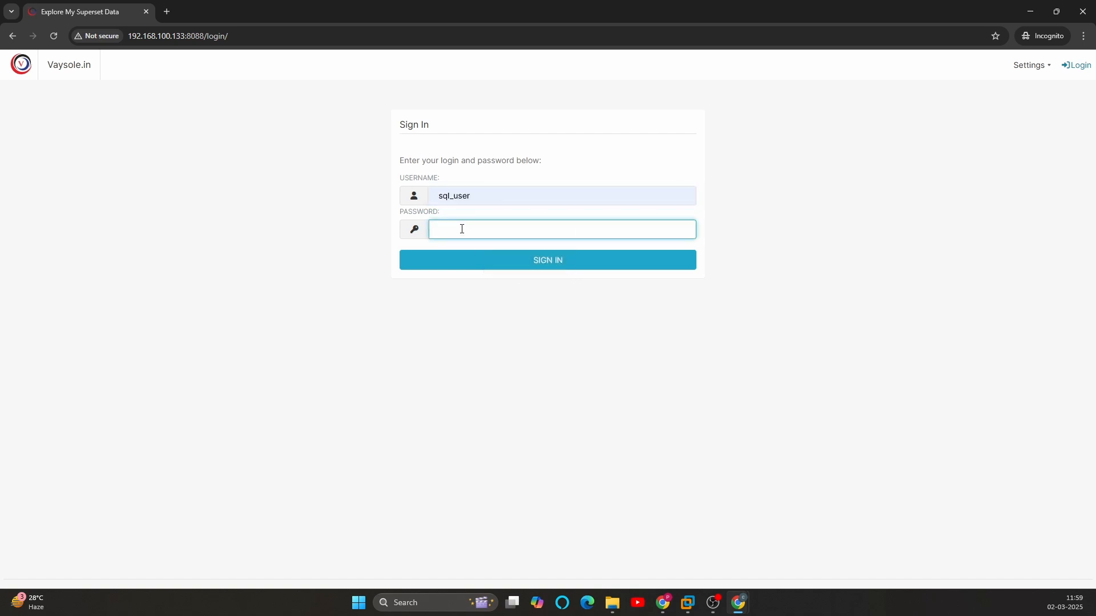
left_click(443, 195)
double_click(449, 197)
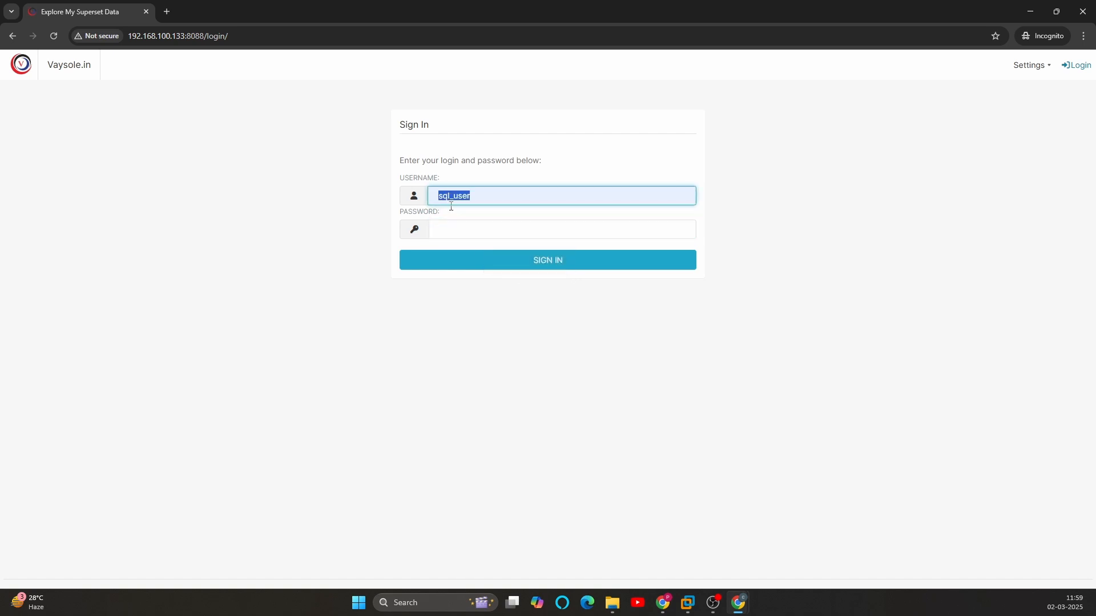
left_click(452, 234)
left_click(472, 262)
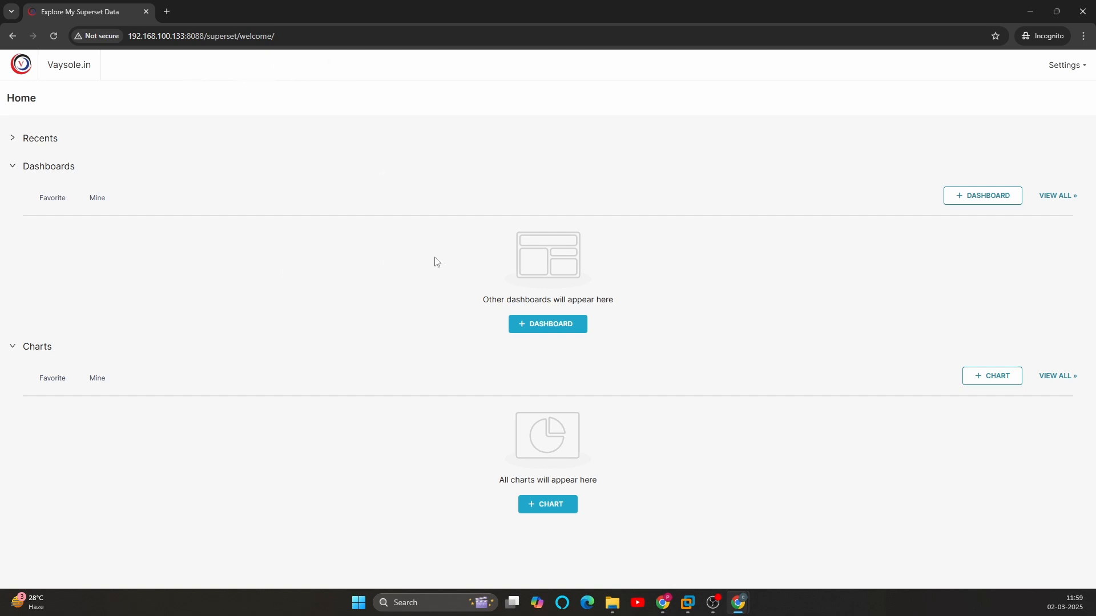
Step: In the admin browser window, edit the sql role and add the permission "can get results on SQLLab"
key("alt+Tab")
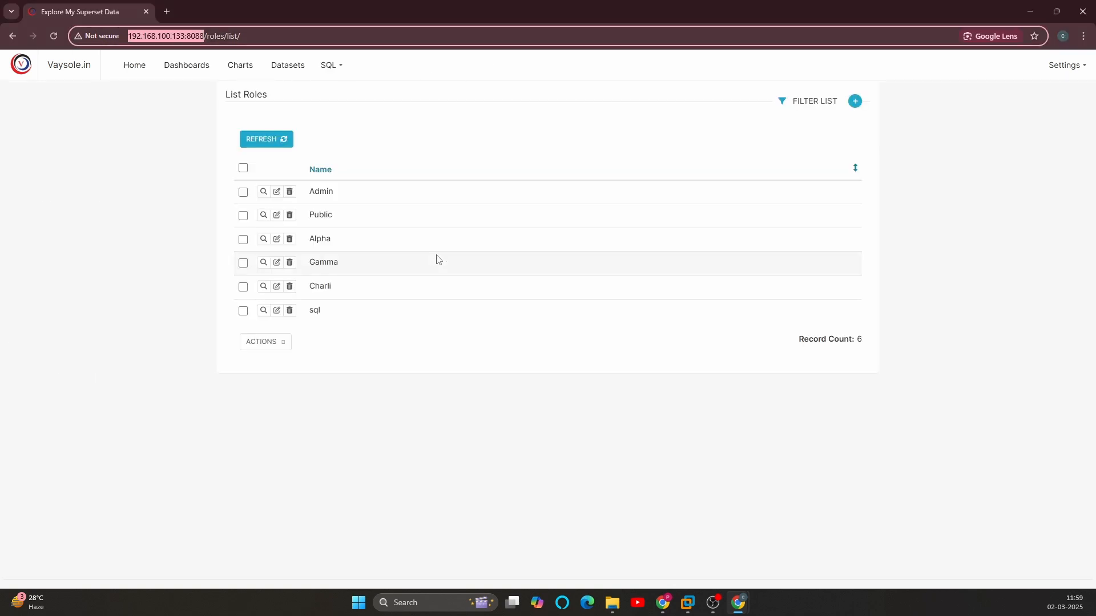
left_click(369, 381)
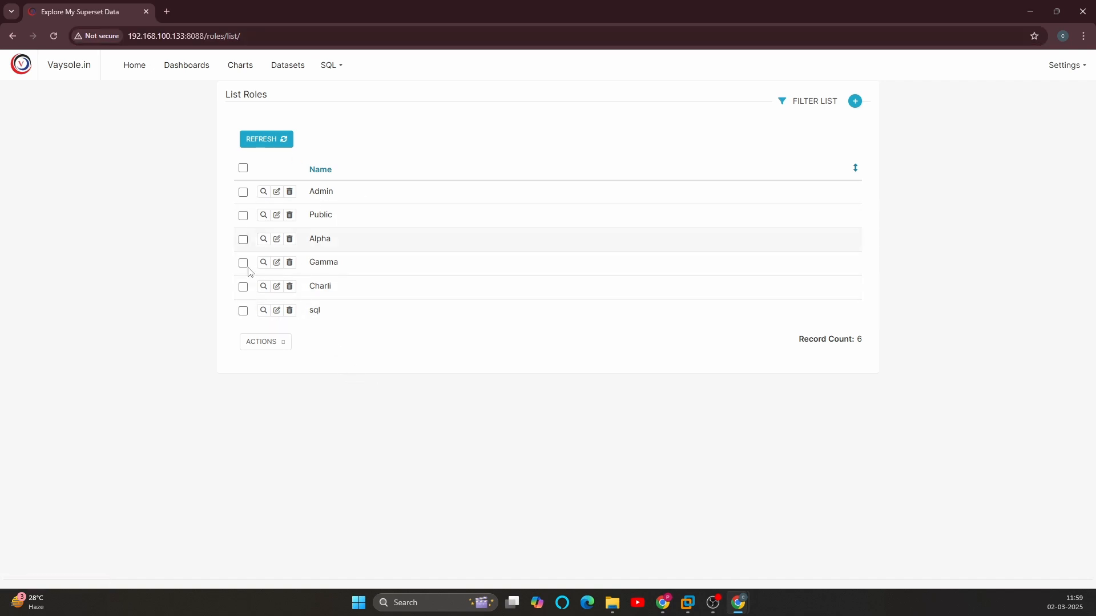
left_click(276, 313)
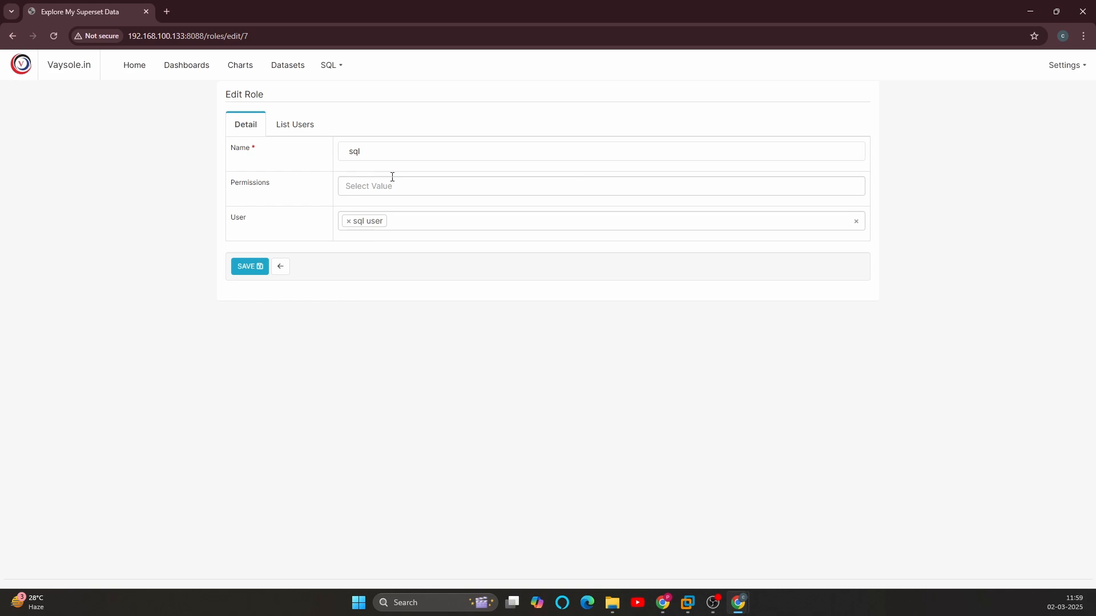
left_click(374, 187)
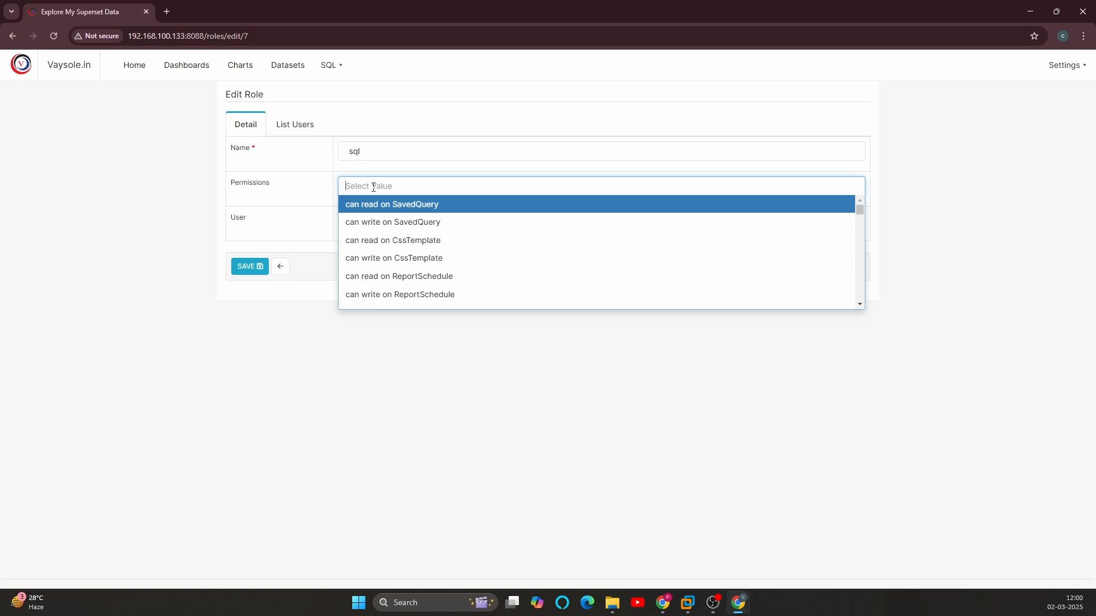
type("sql")
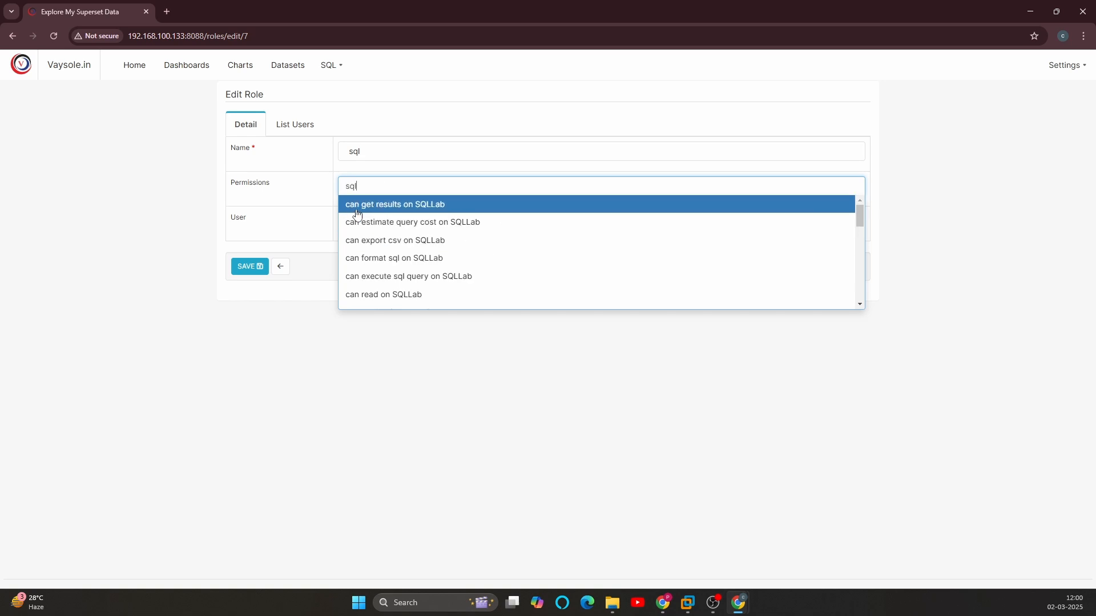
left_click(417, 208)
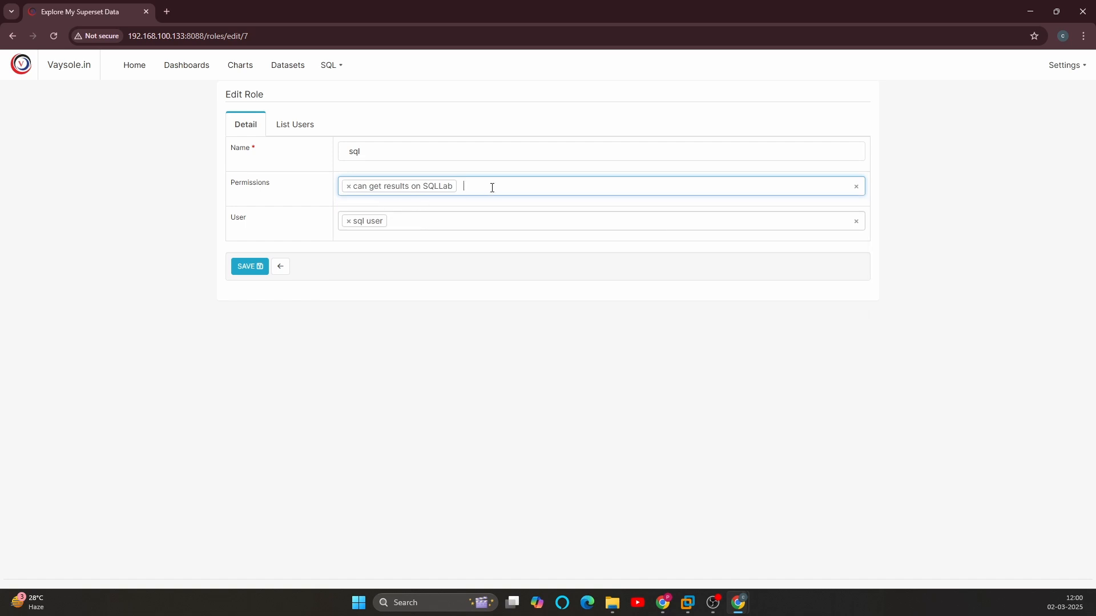
Step: Add the permissions "menu access on SQL Lab" and "menu access on SQL Editor" to the sql role
type("sql")
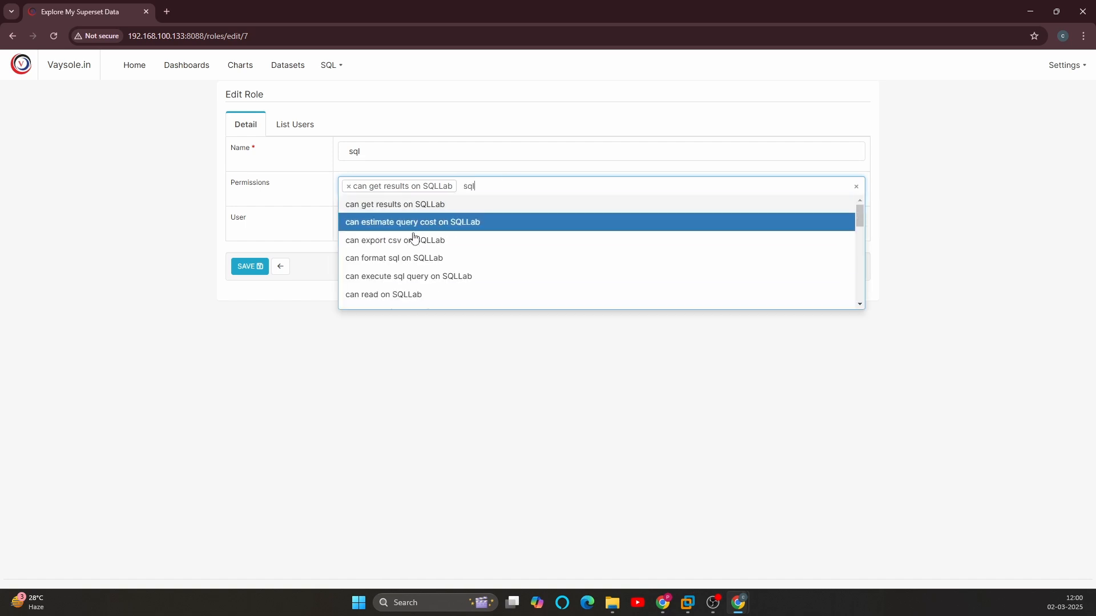
scroll(413, 247, "down", 3)
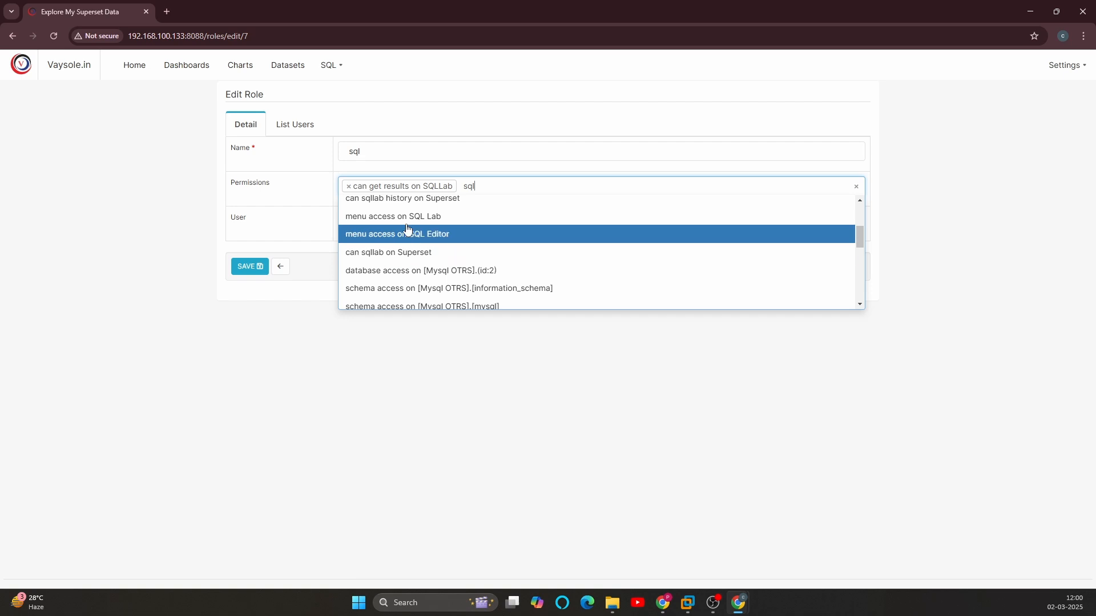
left_click(479, 215)
left_click(604, 192)
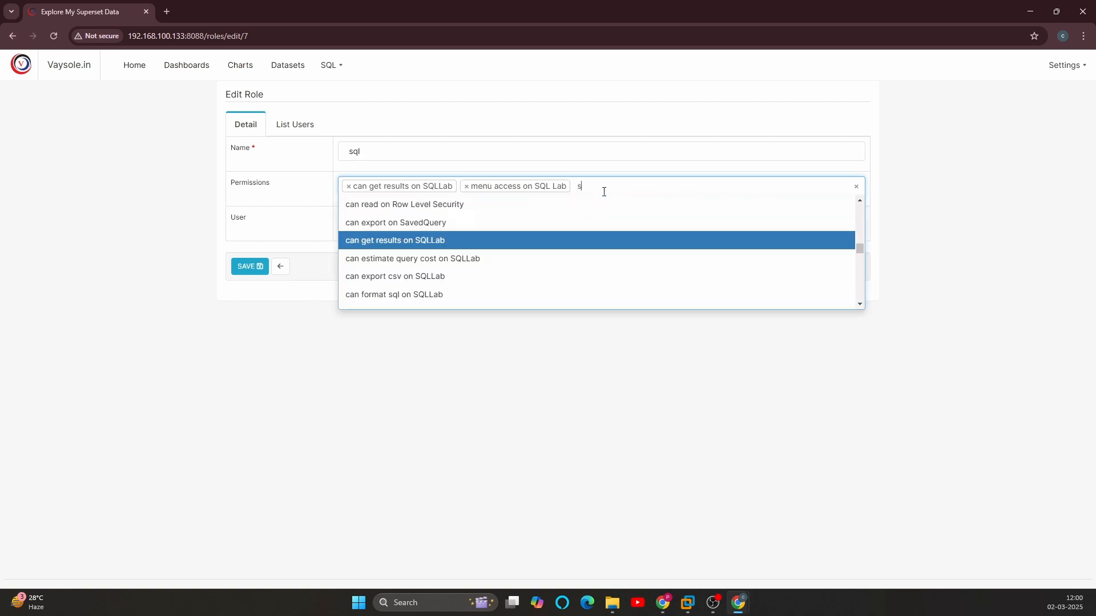
type("sq")
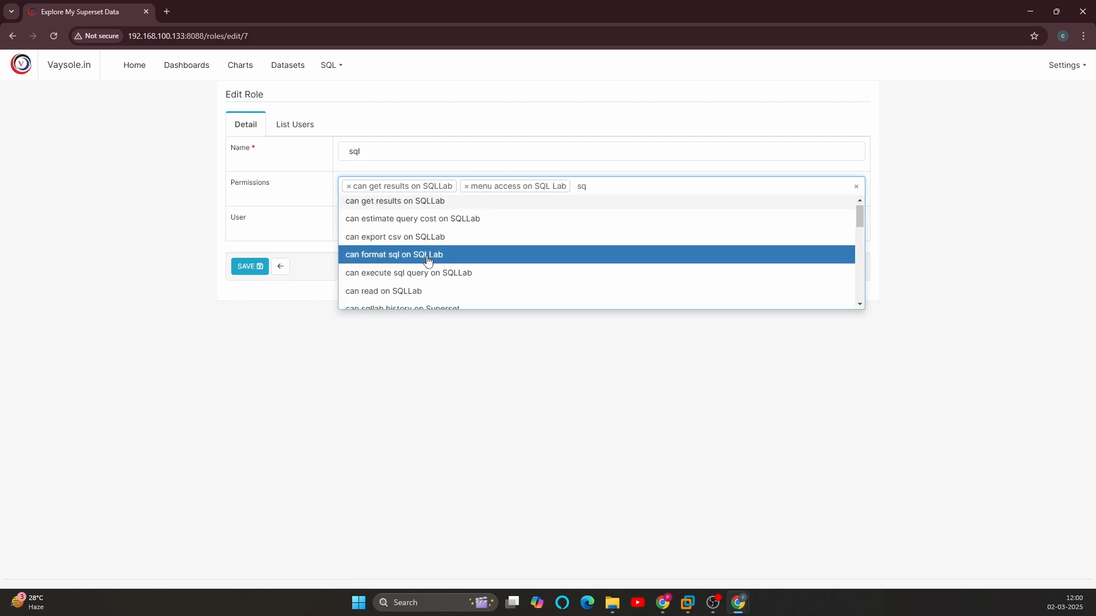
scroll(451, 257, "down", 2)
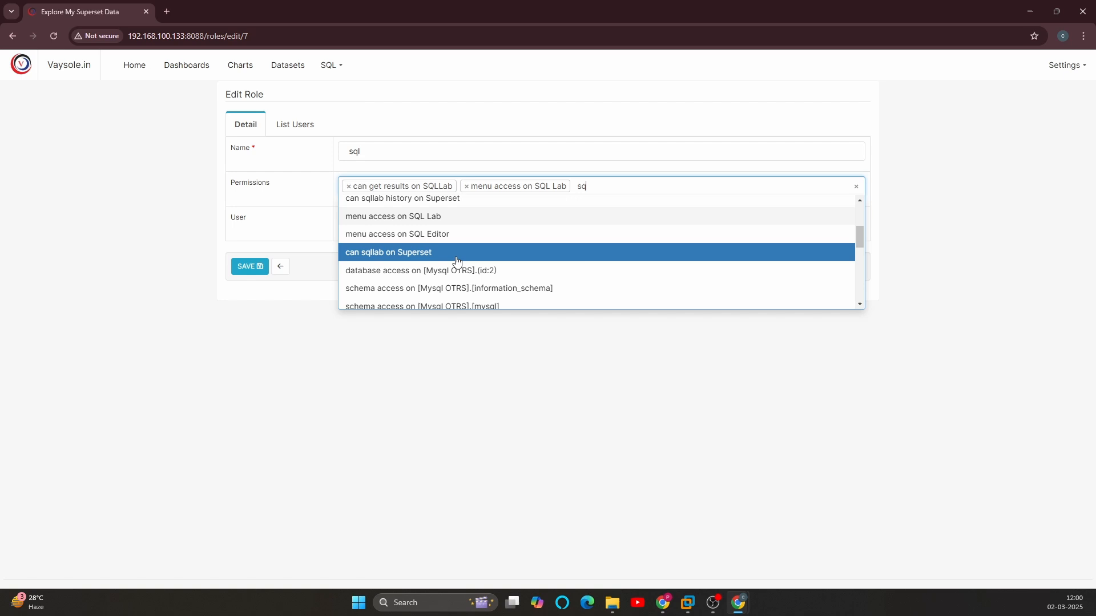
left_click(420, 235)
Step: Add the permission "menu access on Query Search" to the sql role and save the role
type("sq")
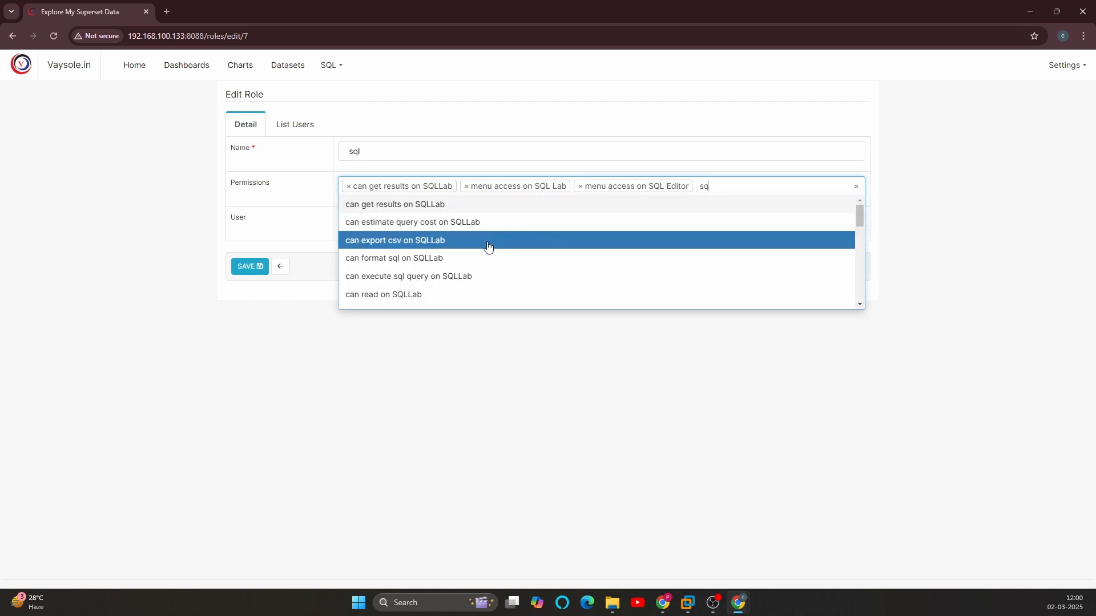
key("BackSpace")
key("BackSpace")
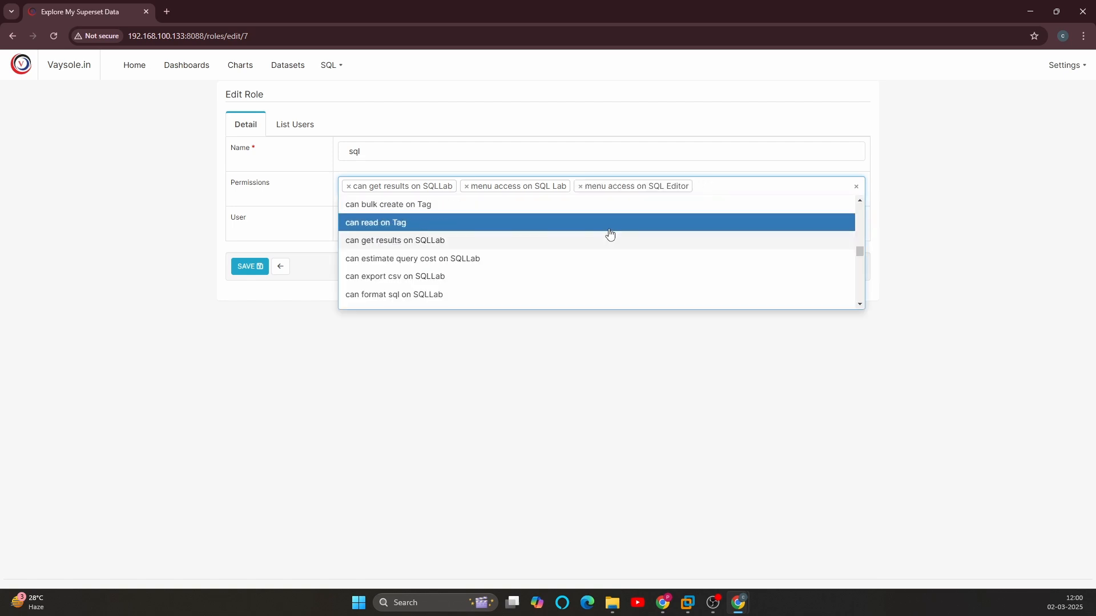
type("query")
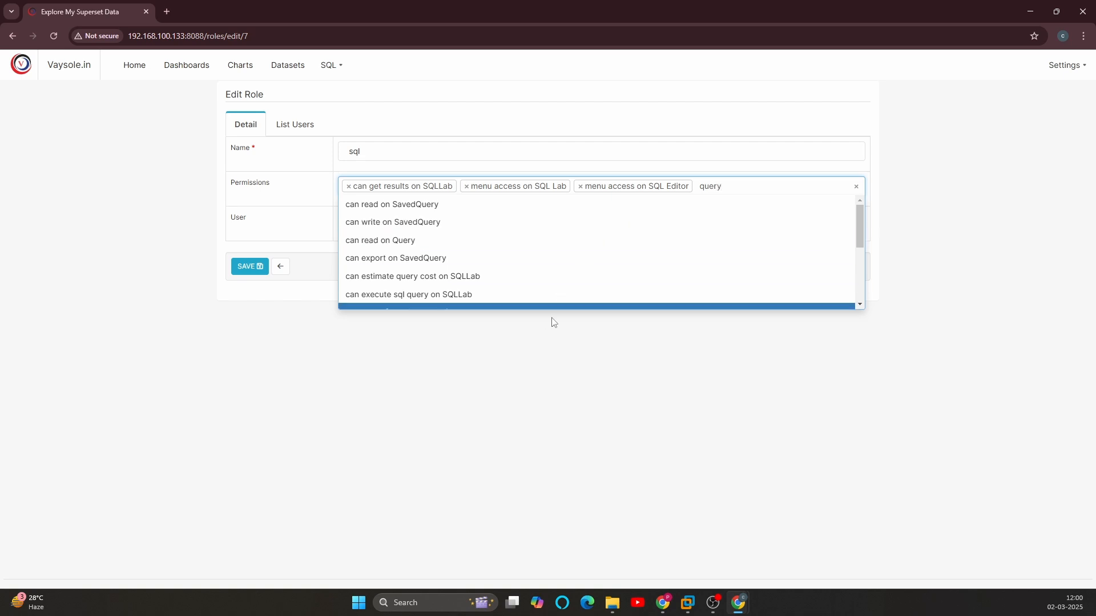
scroll(448, 274, "down", 3)
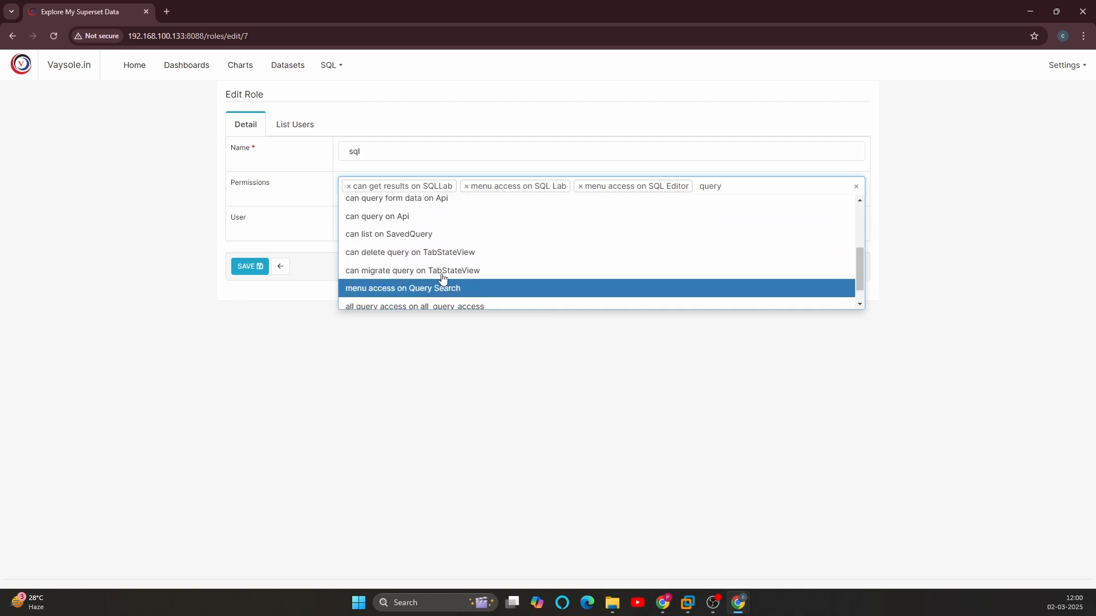
scroll(443, 278, "down", 1)
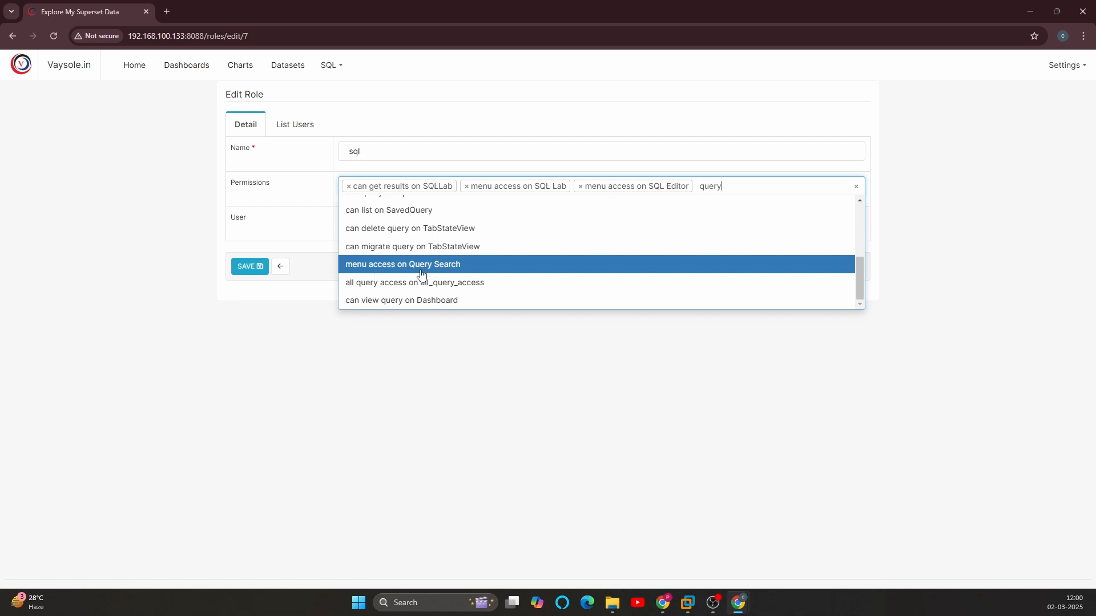
left_click(380, 271)
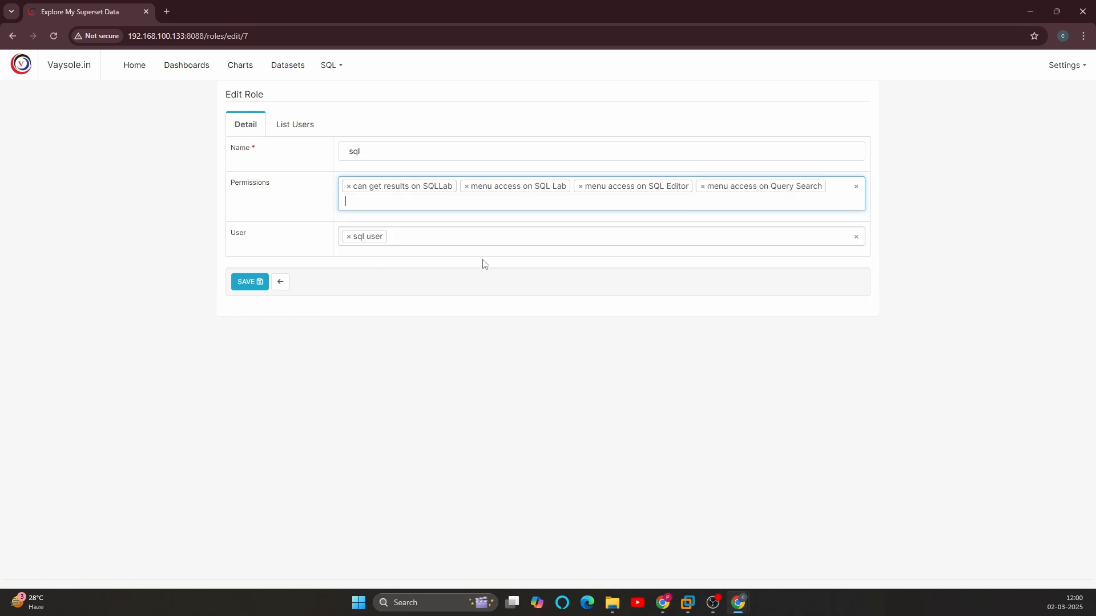
left_click(245, 282)
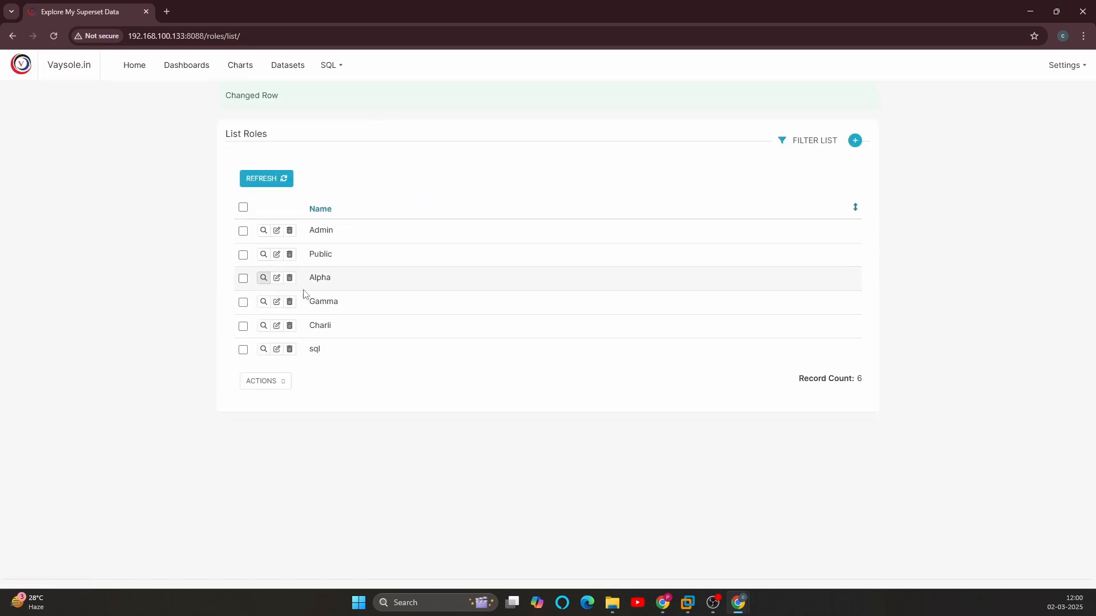
Step: Reload the Superset home page in the Incognito window and open SQL Lab as sql_user to check its access
left_click(666, 601)
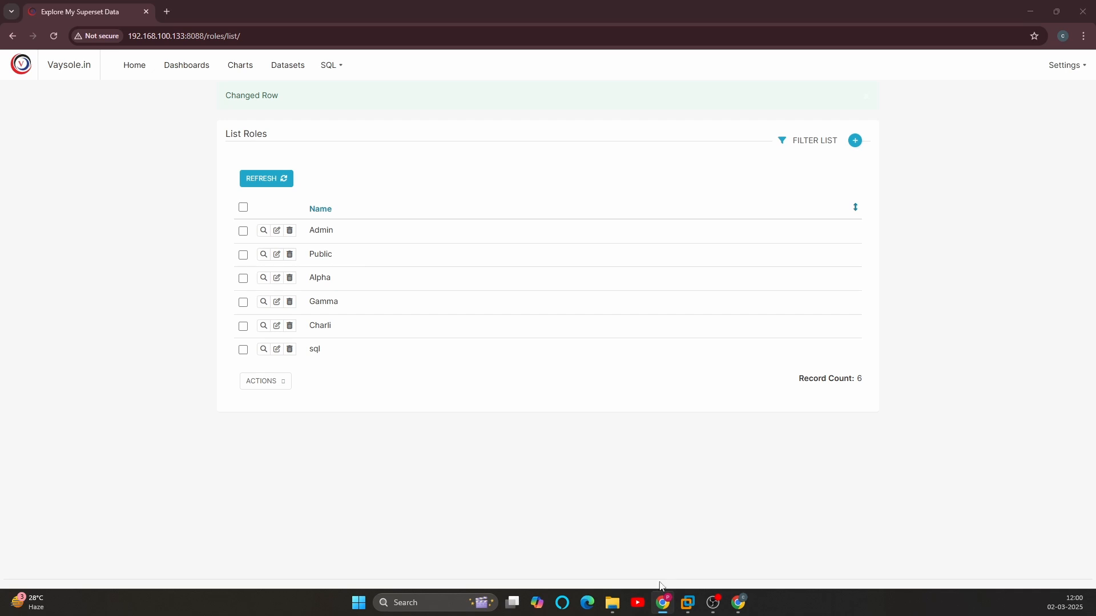
mouse_move(742, 602)
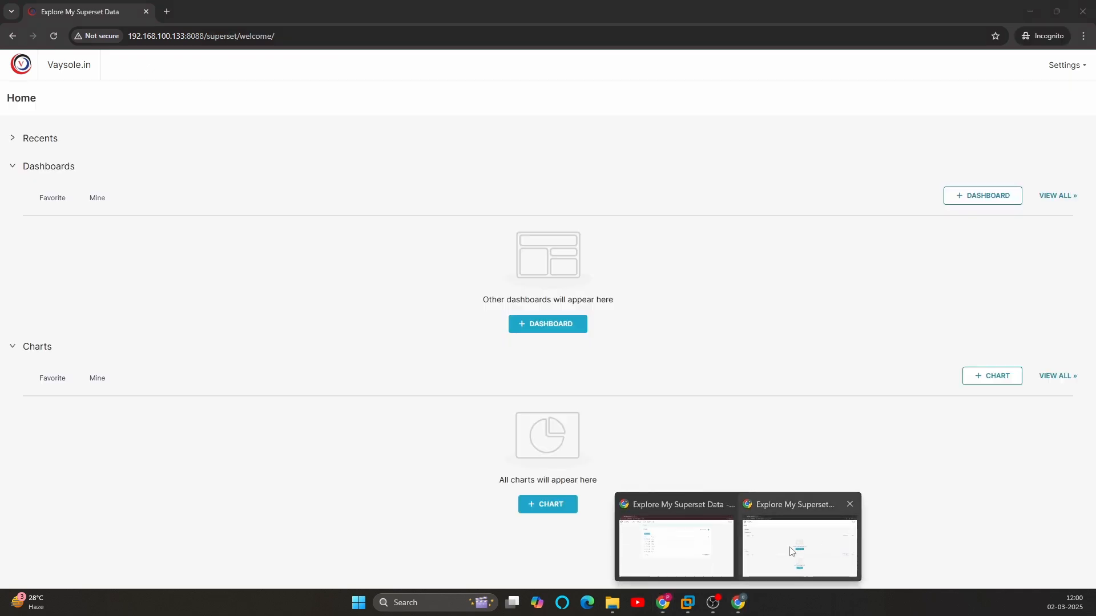
left_click(791, 551)
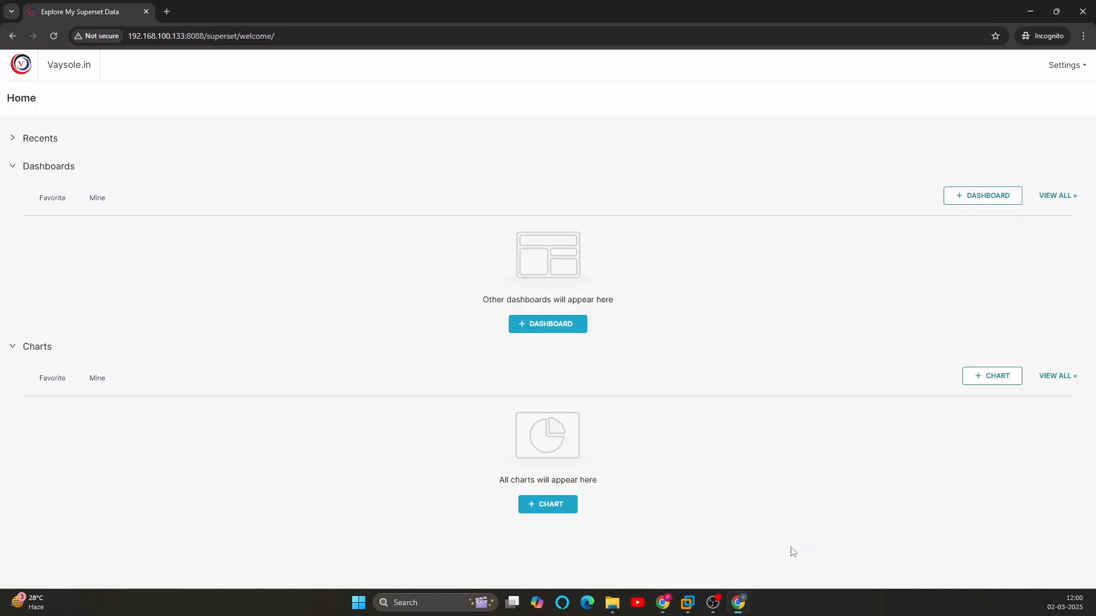
left_click(53, 37)
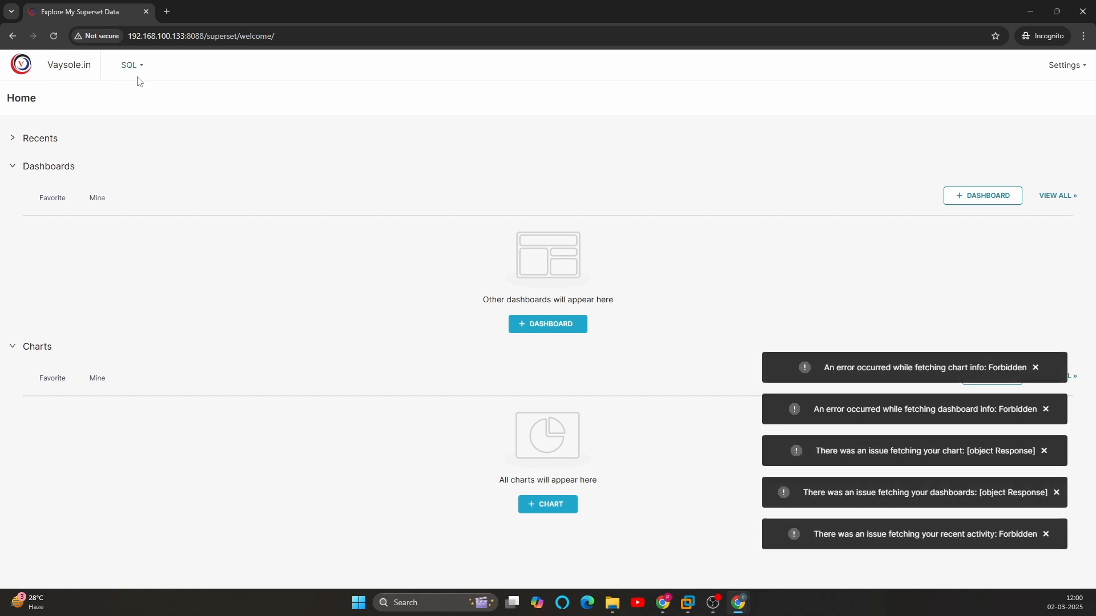
mouse_move(133, 76)
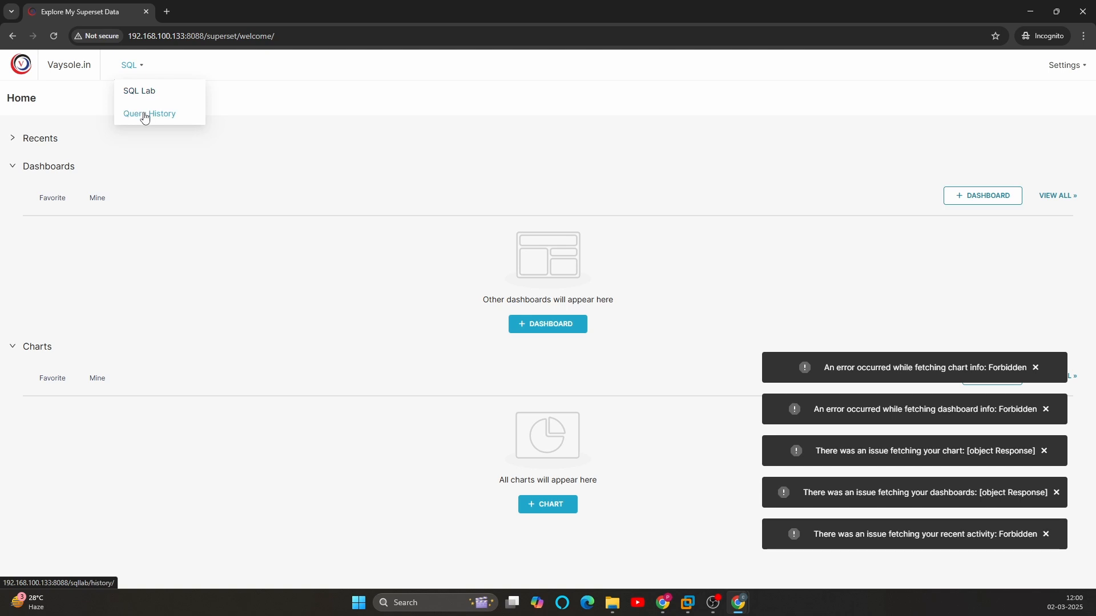
left_click(137, 93)
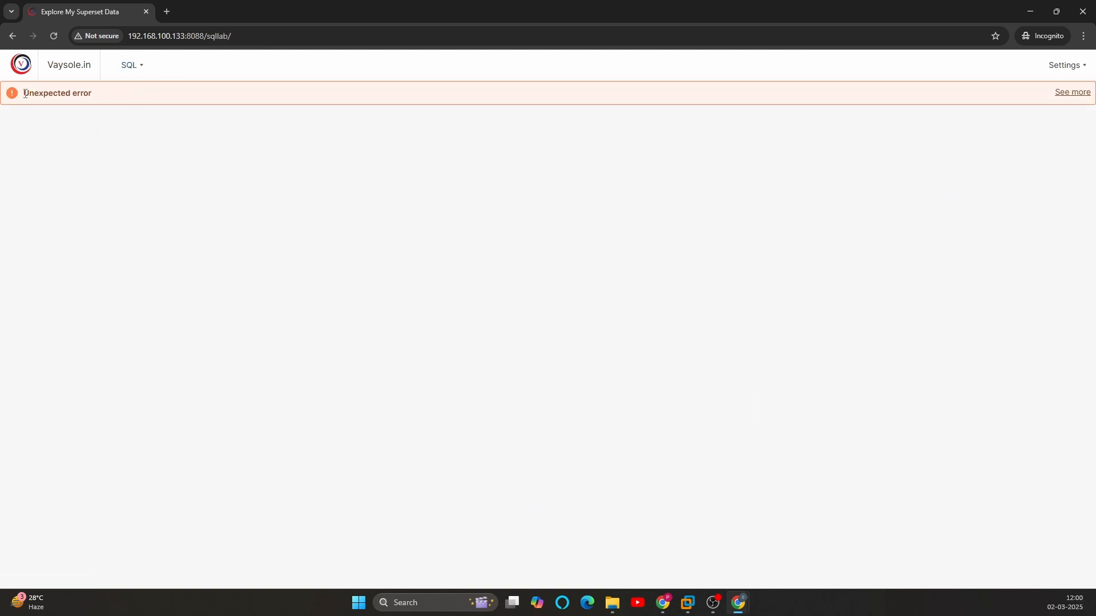
left_click_drag(25, 93, 117, 97)
left_click(117, 128)
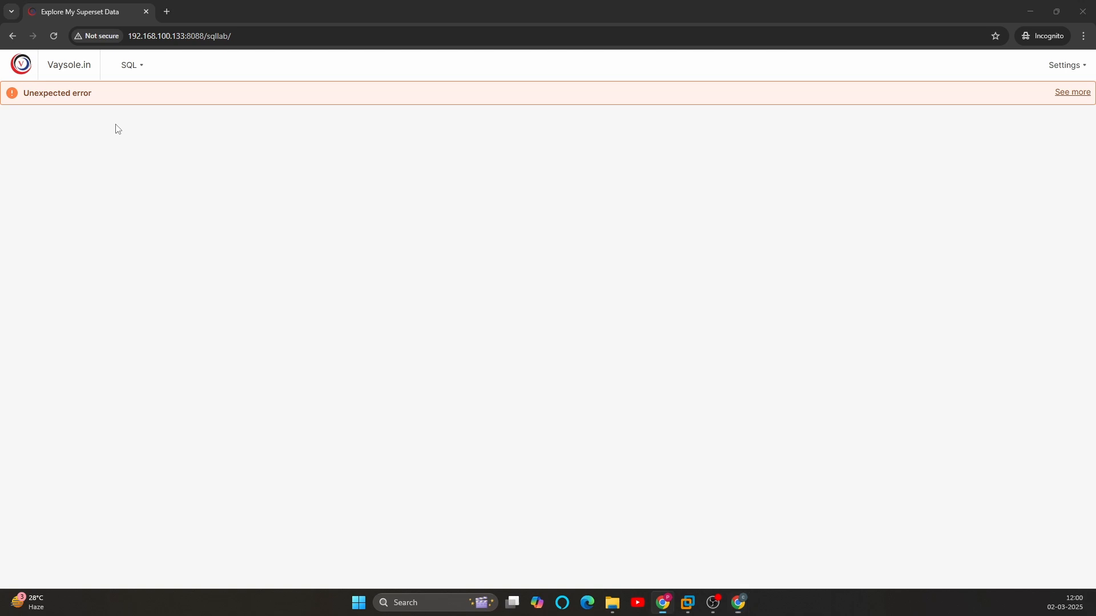
Step: Reopen the sql role in the admin window and add "can export csv on SQLLab" and "can estimate query cost on SQLLab"
key("alt+Tab")
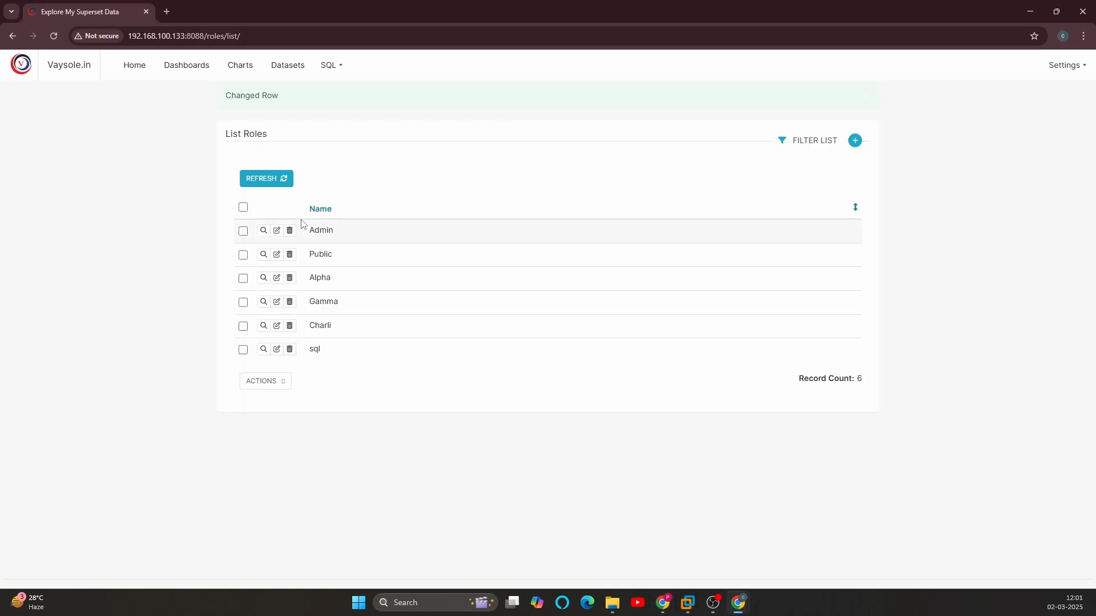
left_click(276, 349)
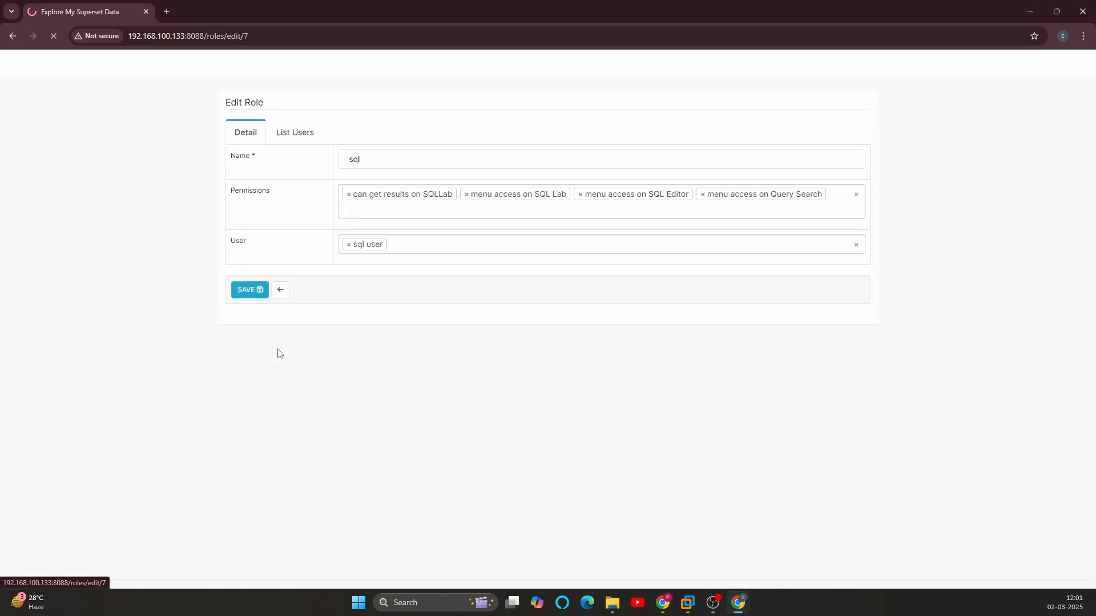
left_click(381, 209)
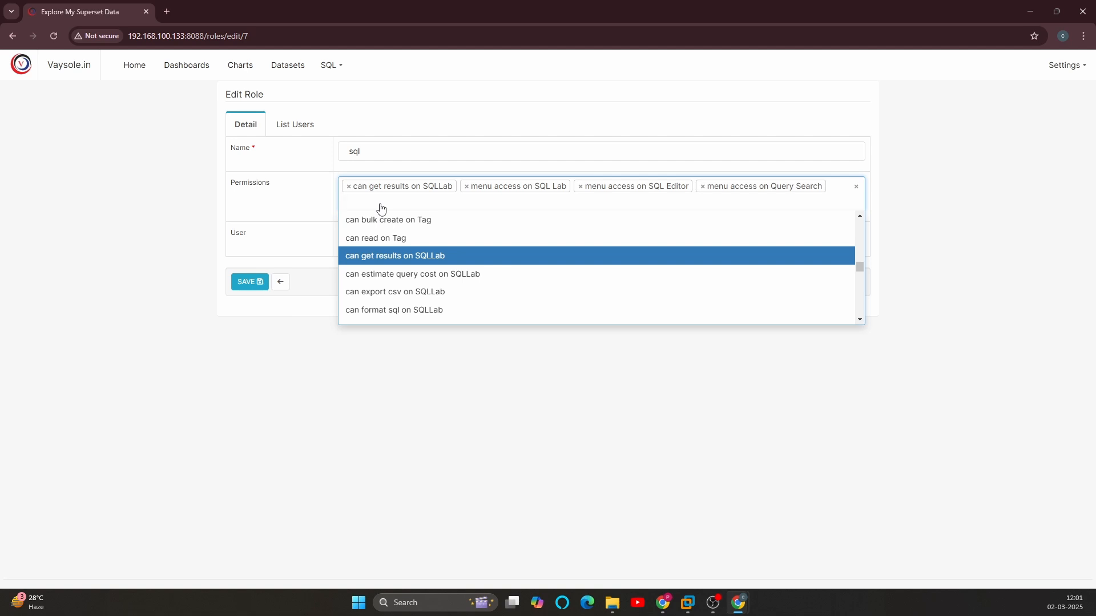
left_click(414, 301)
type("sq")
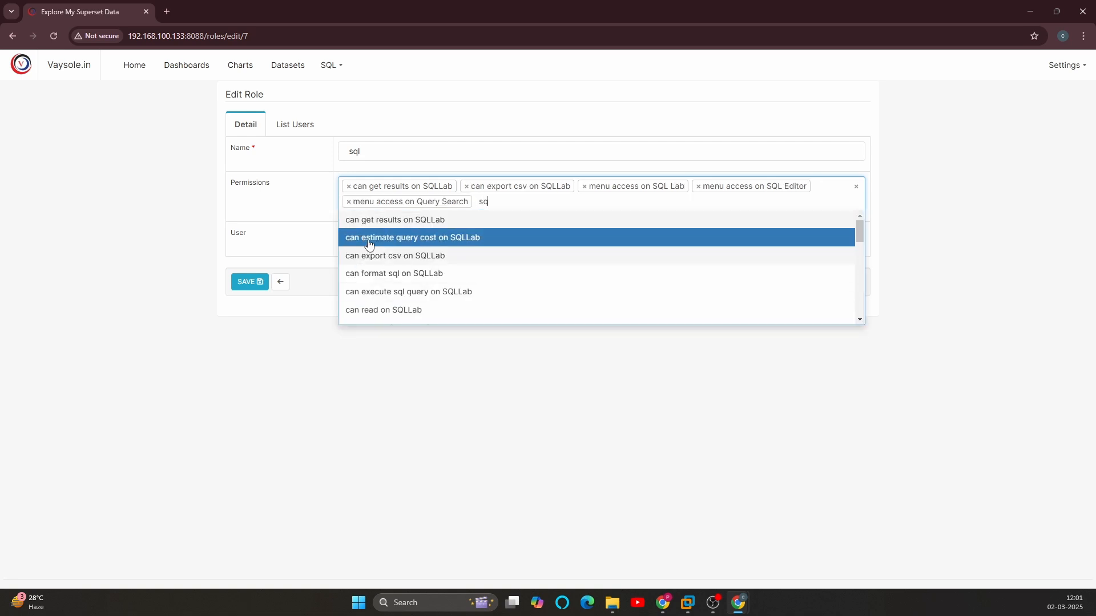
left_click(400, 237)
Step: Add the permissions "can read on SQLLab" and "can sqllab history on Superset" to the sql role
type("sq")
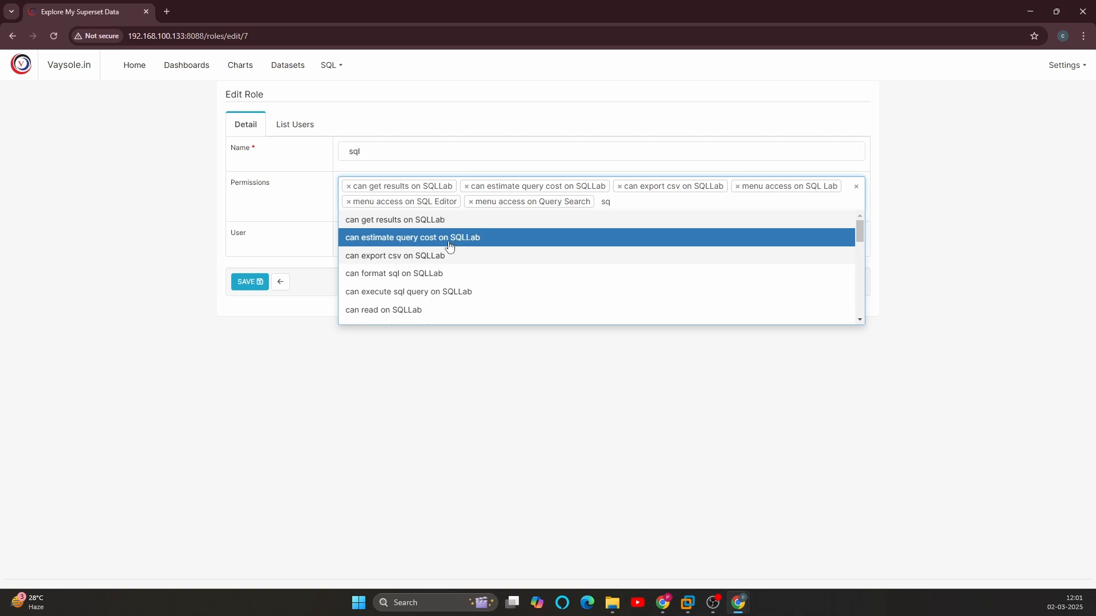
left_click(391, 312)
type("sq")
scroll(499, 297, "down", 1)
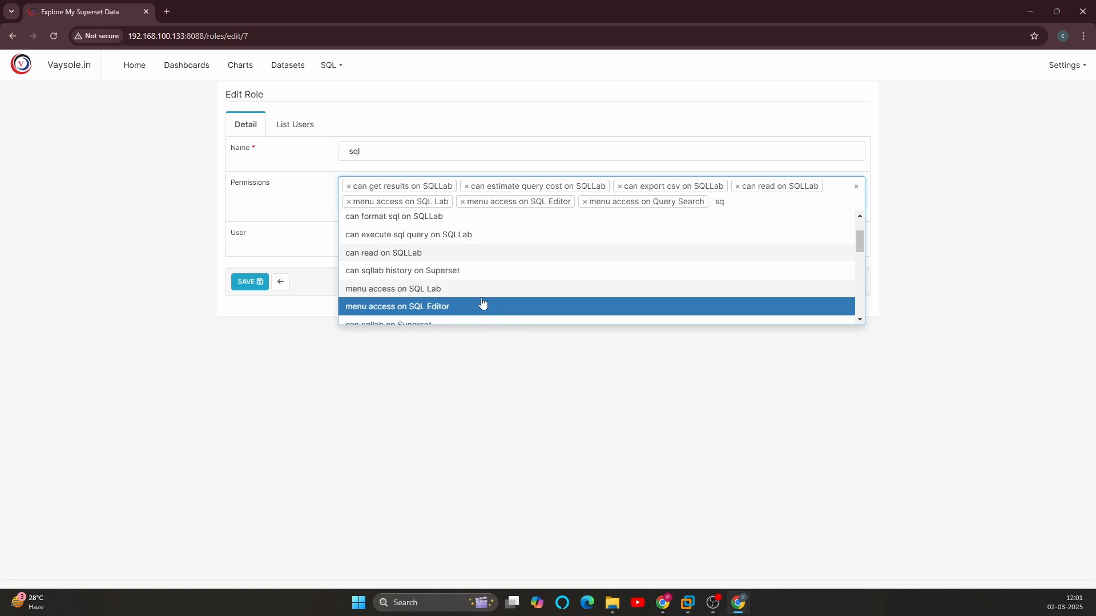
left_click(396, 277)
Step: Add the permissions "can execute sql query on SQLLab" and "can sqllab on Superset" to the sql role
type("sq")
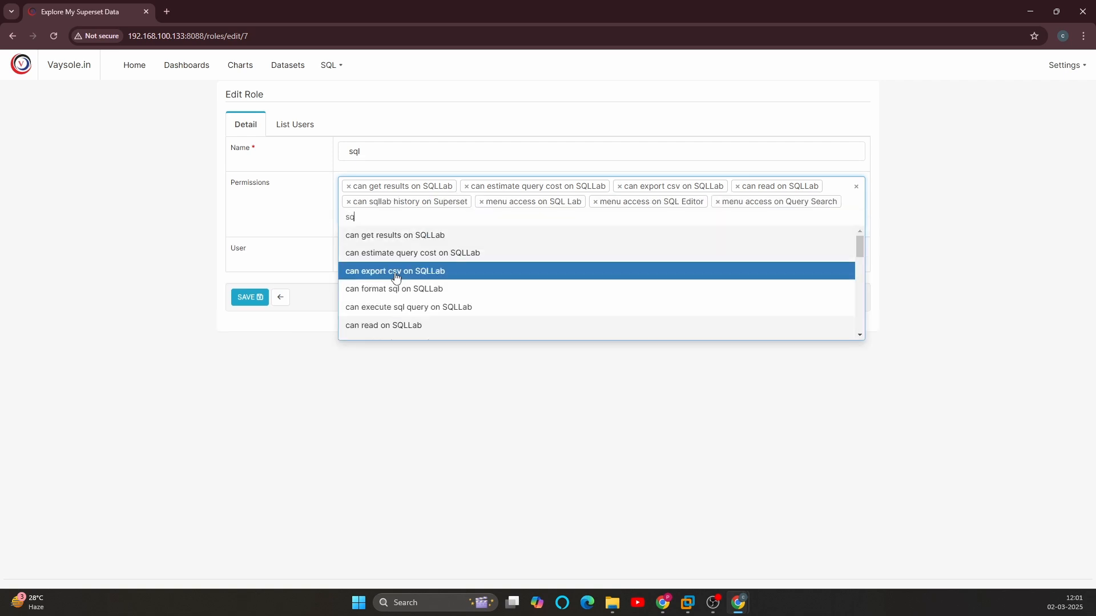
left_click(402, 312)
type("sq")
scroll(455, 310, "down", 2)
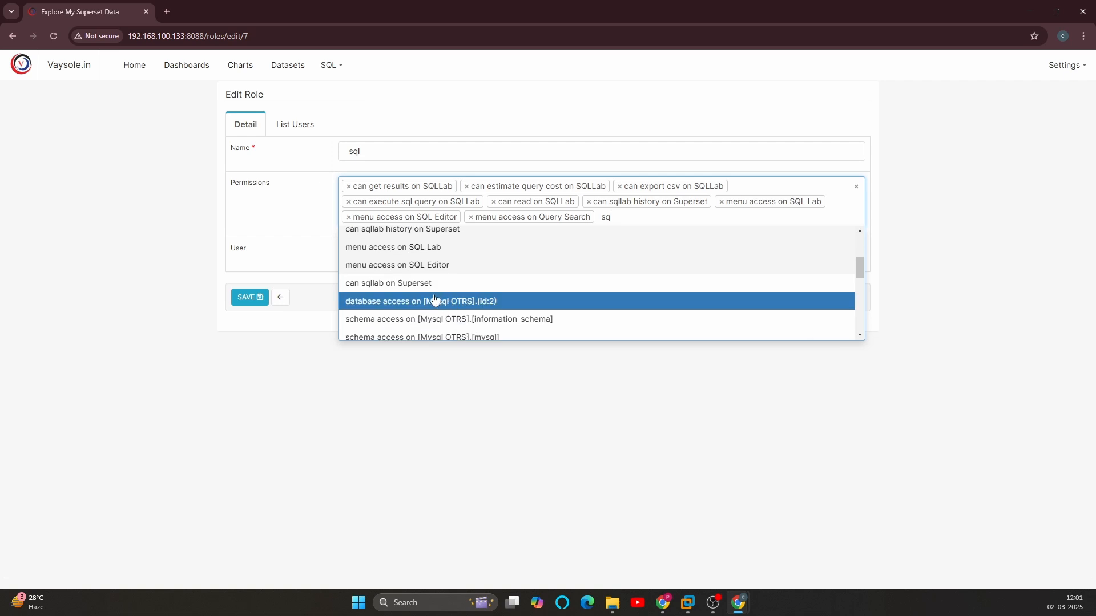
left_click(381, 286)
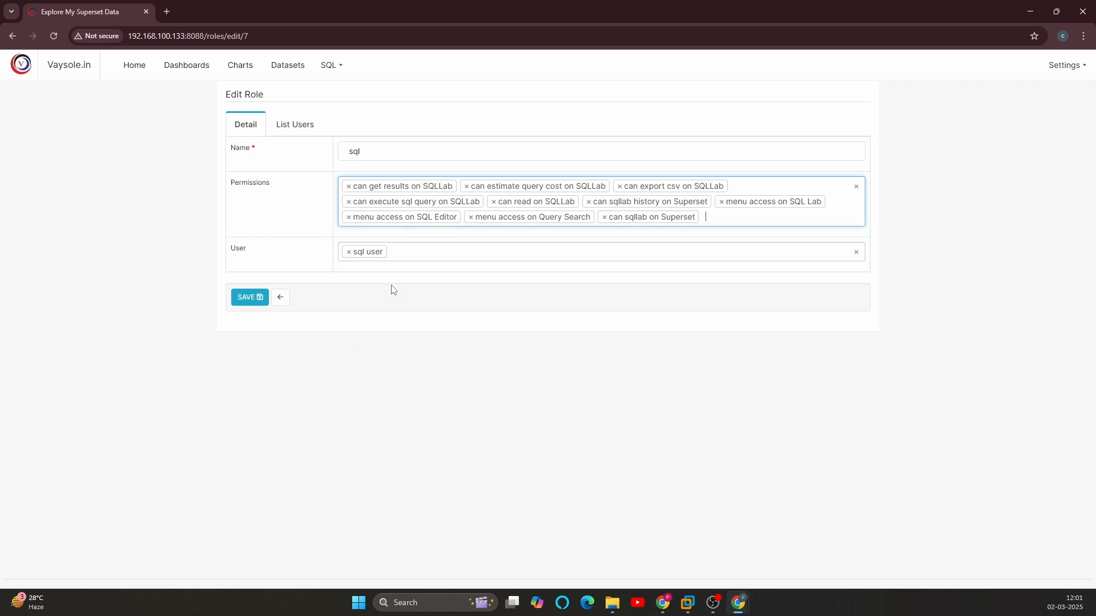
Step: Add the permission "can format sql on SQLLab" to the sql role
type("sq")
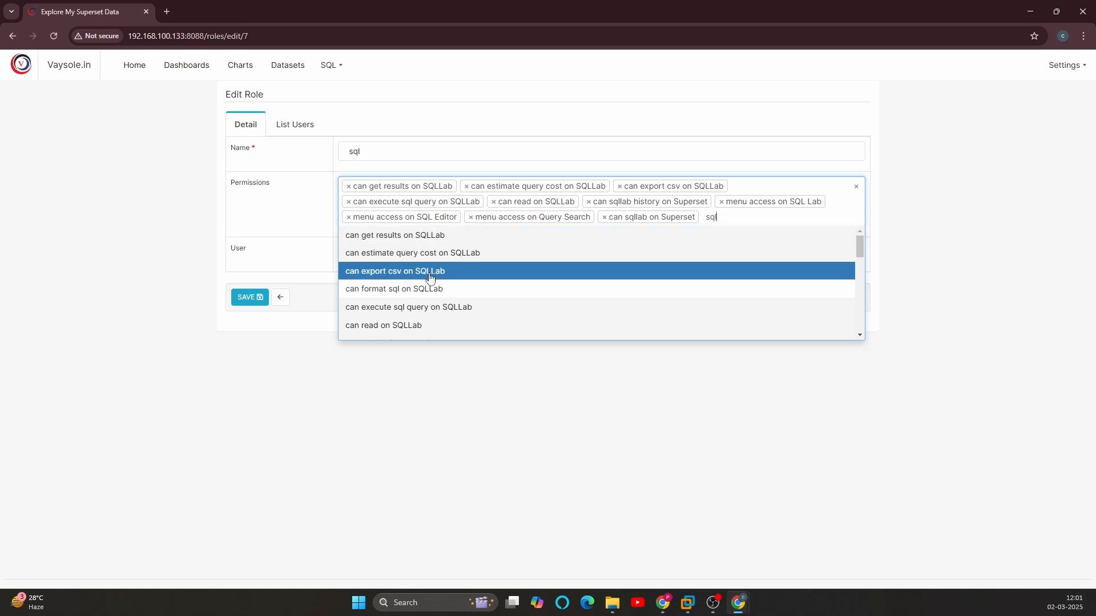
type("l")
left_click(420, 289)
Step: Look through the remaining permissions matching "sql" for any others the role needs
type("sq")
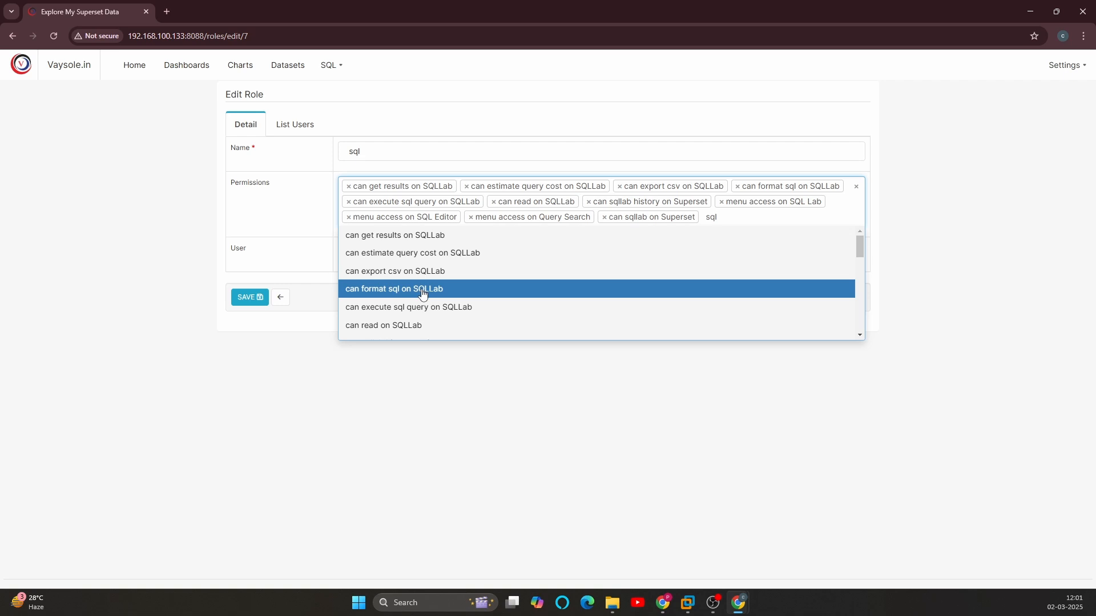
scroll(451, 288, "down", 3)
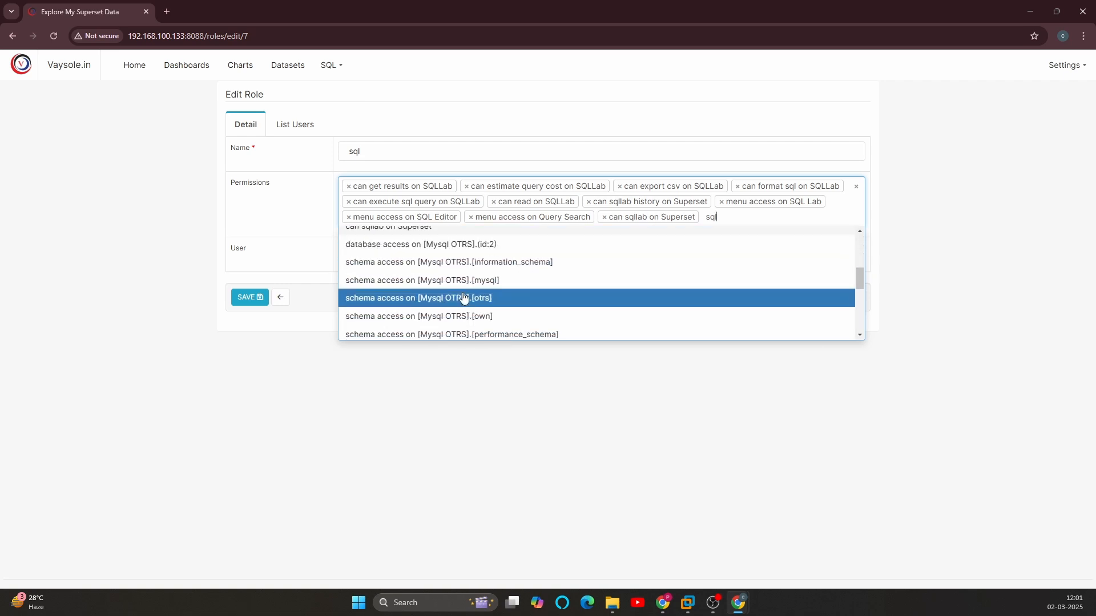
scroll(508, 320, "down", 5)
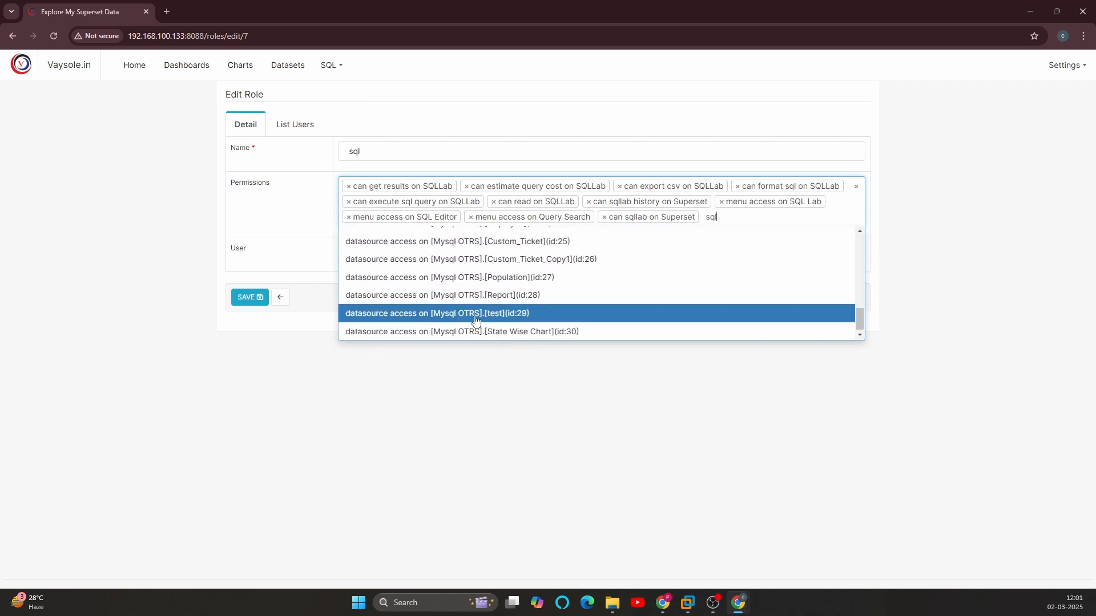
scroll(472, 323, "up", 10)
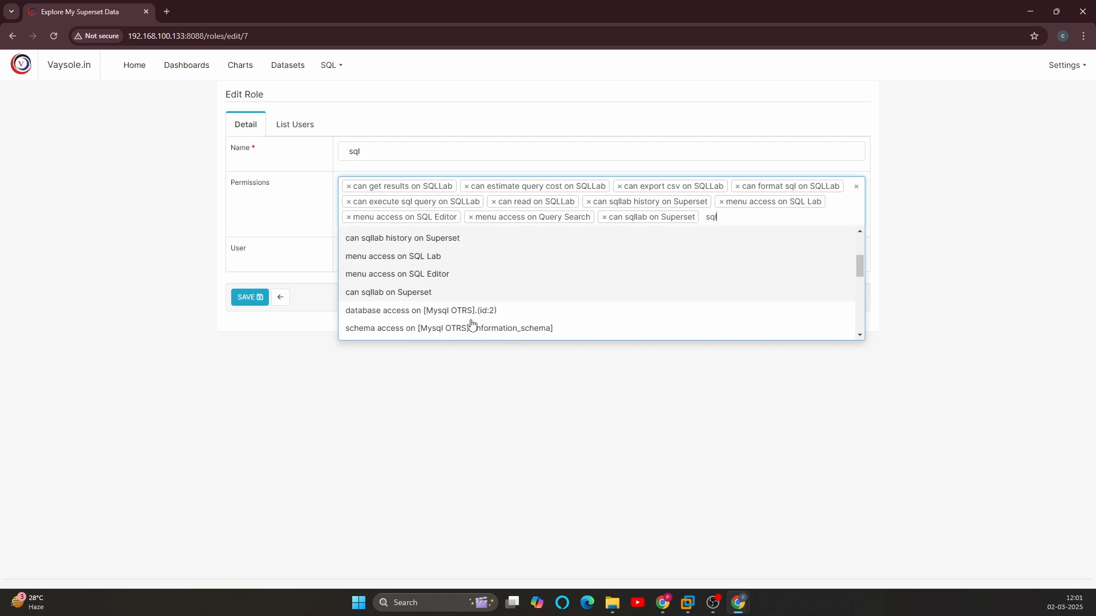
scroll(471, 323, "up", 3)
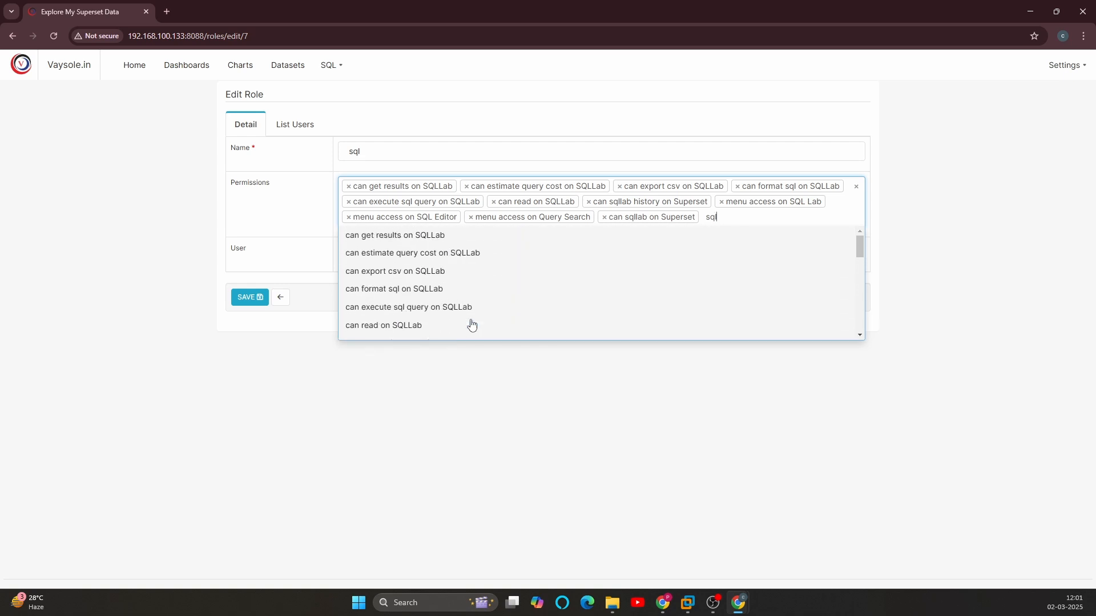
key("BackSpace")
key("BackSpace")
key("BackSpace")
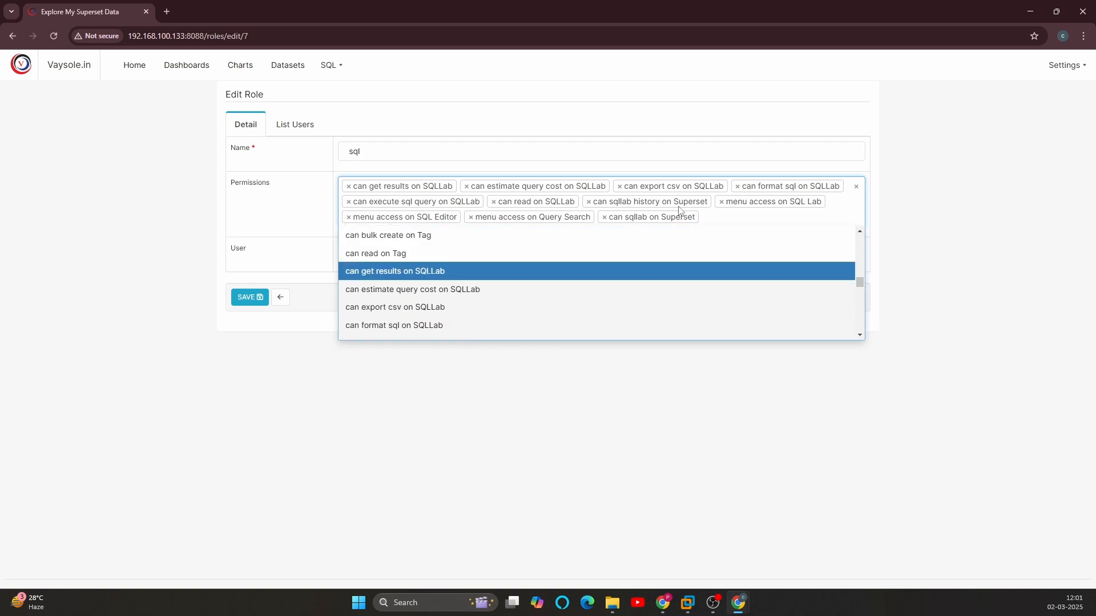
Step: Add the permissions "can read on SavedQuery" and "can write on SavedQuery" to the sql role
type("qy")
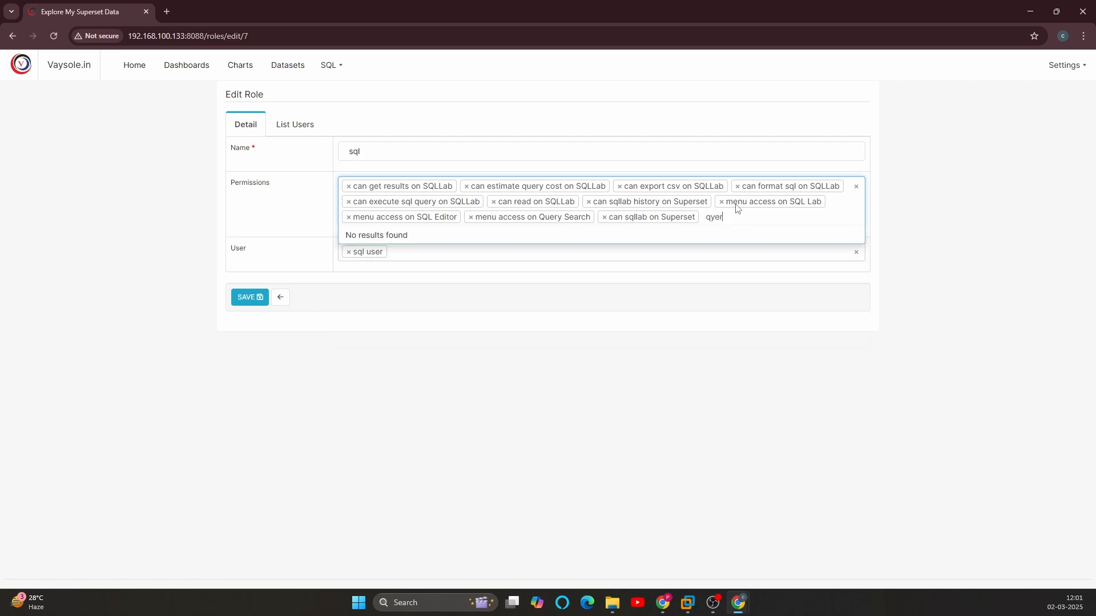
type("er")
key("BackSpace")
key("BackSpace")
key("BackSpace")
type("u")
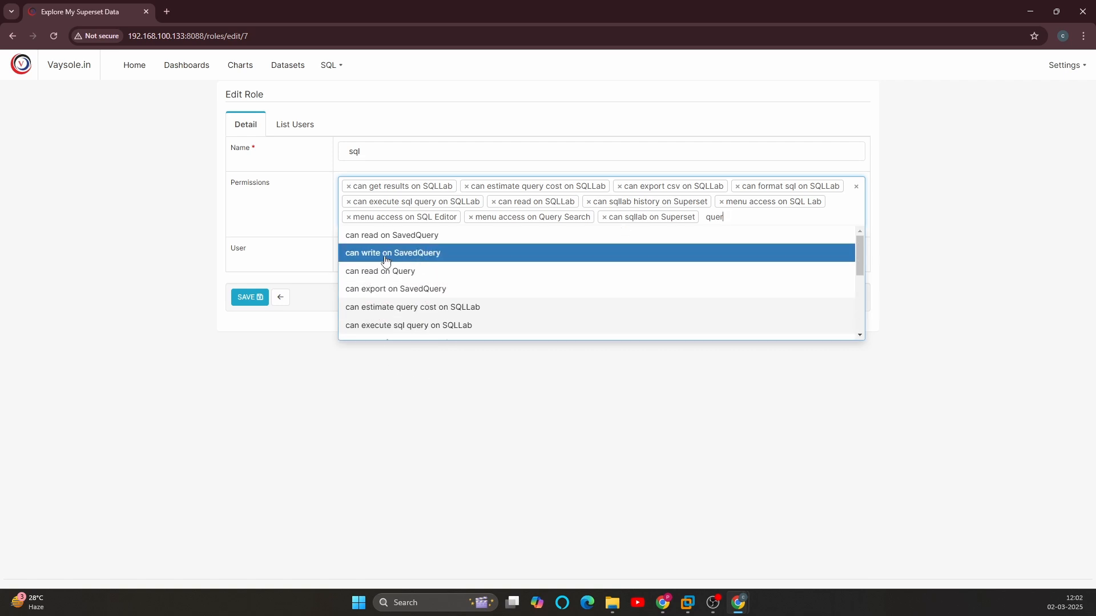
left_click(379, 236)
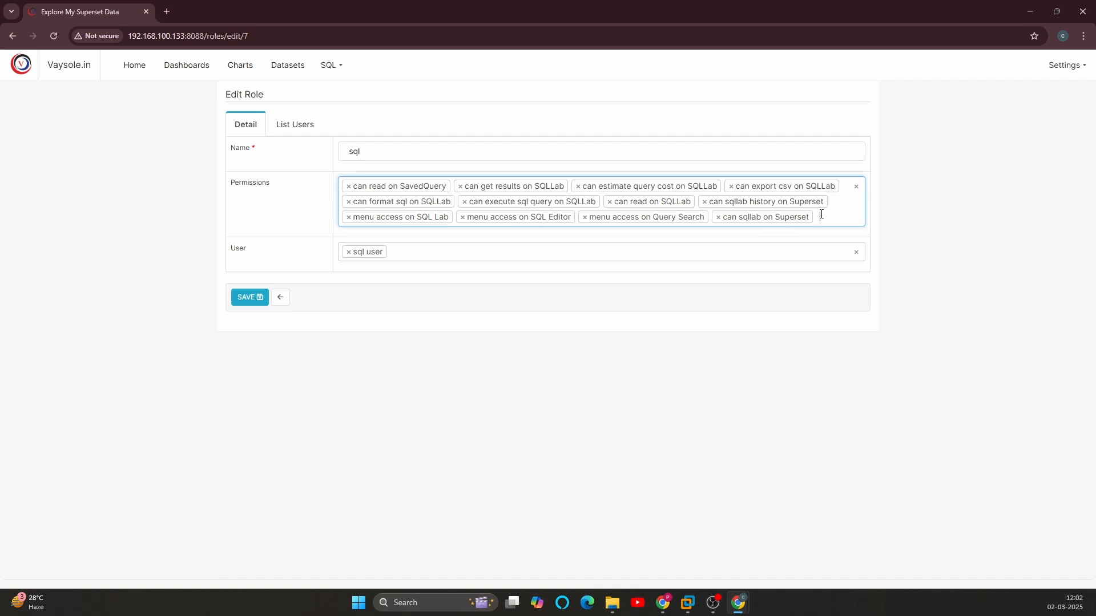
type("qu")
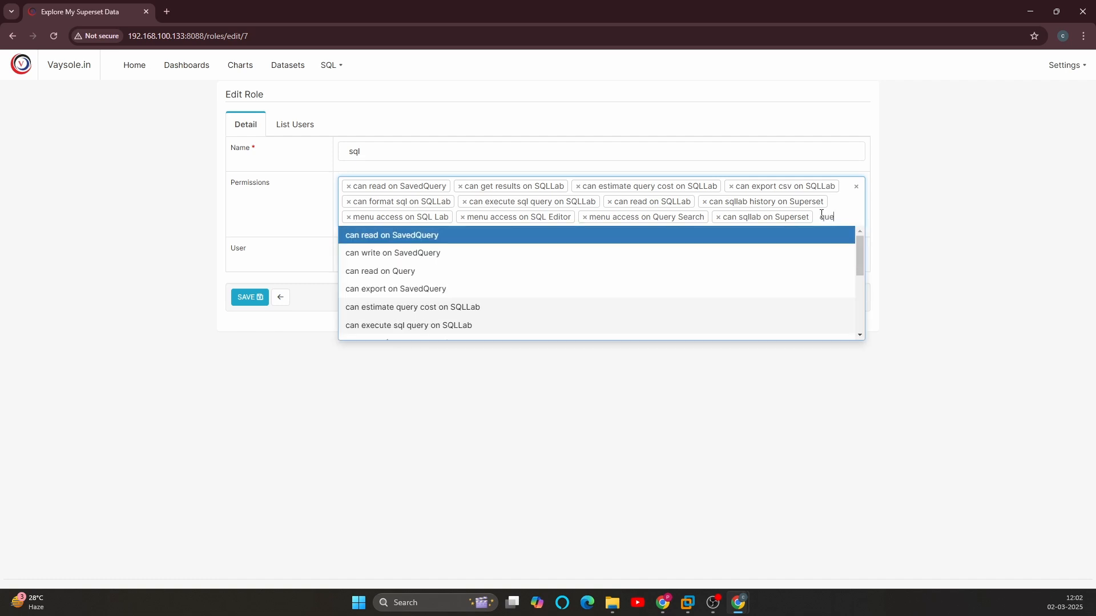
type("e")
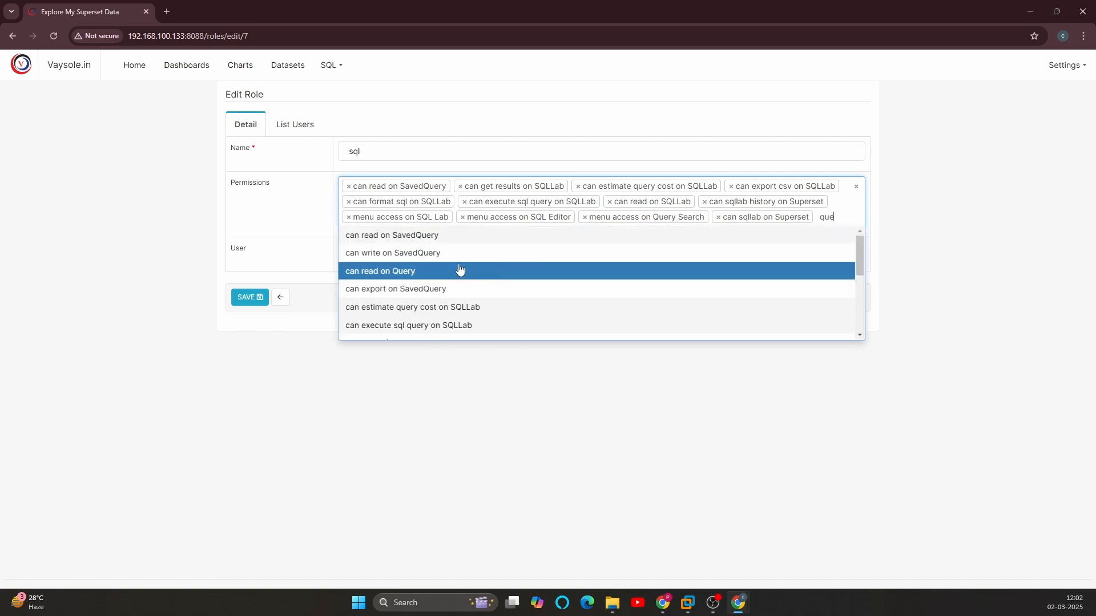
left_click(445, 254)
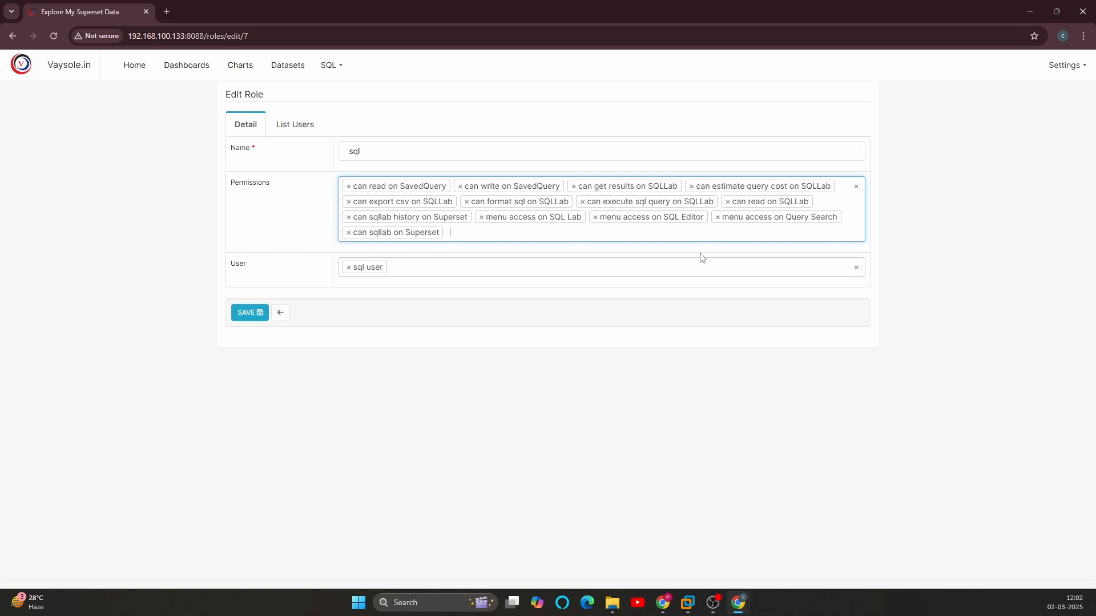
Step: Add the permissions "can read on Query" and "can export on SavedQuery" to the sql role
type("query")
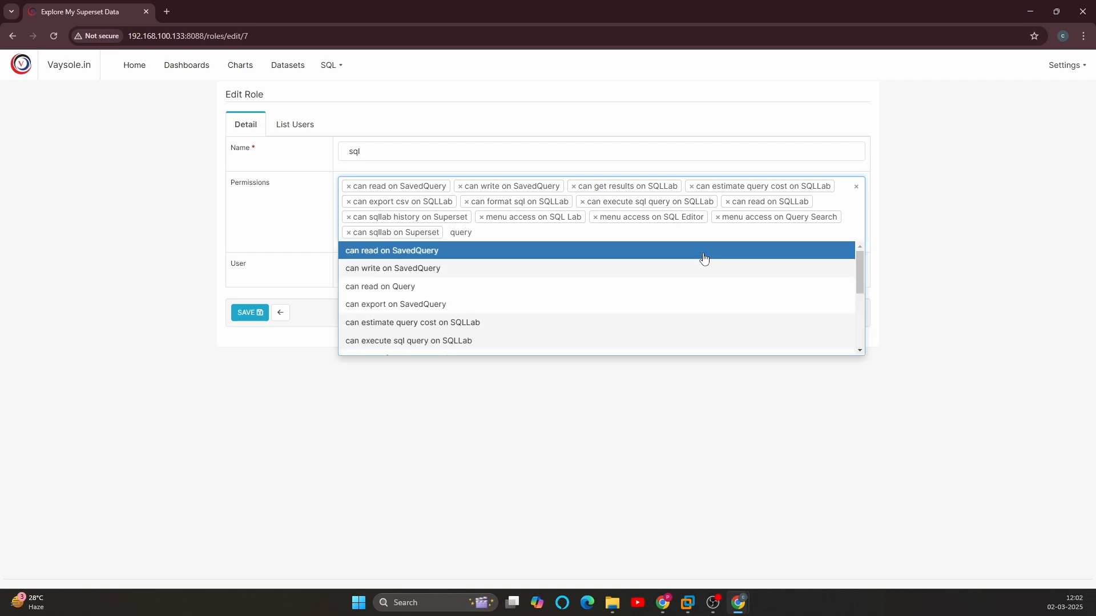
left_click(393, 289)
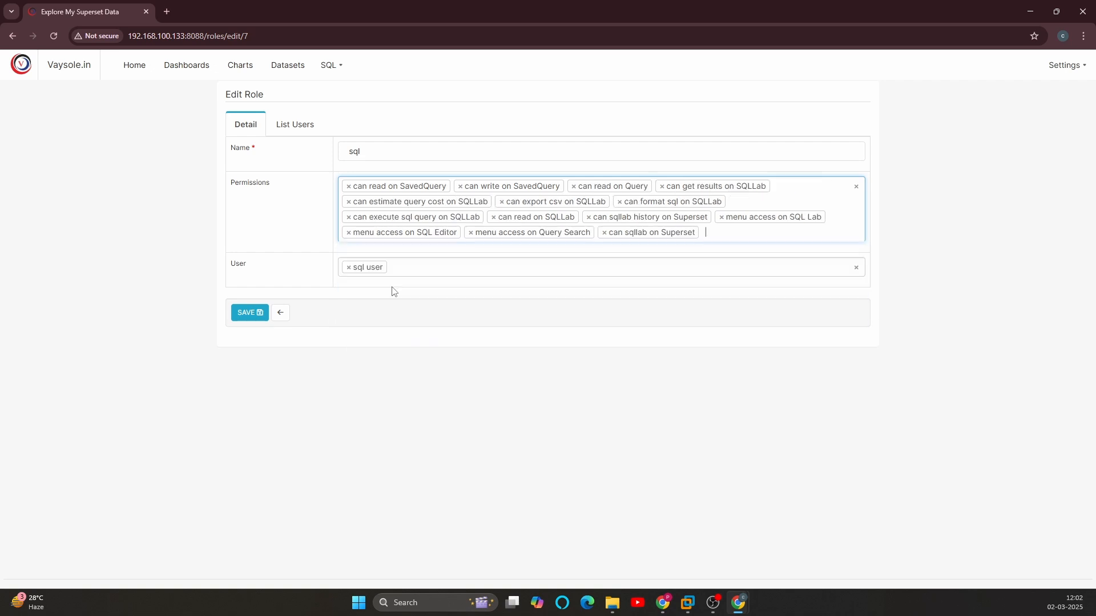
type("query")
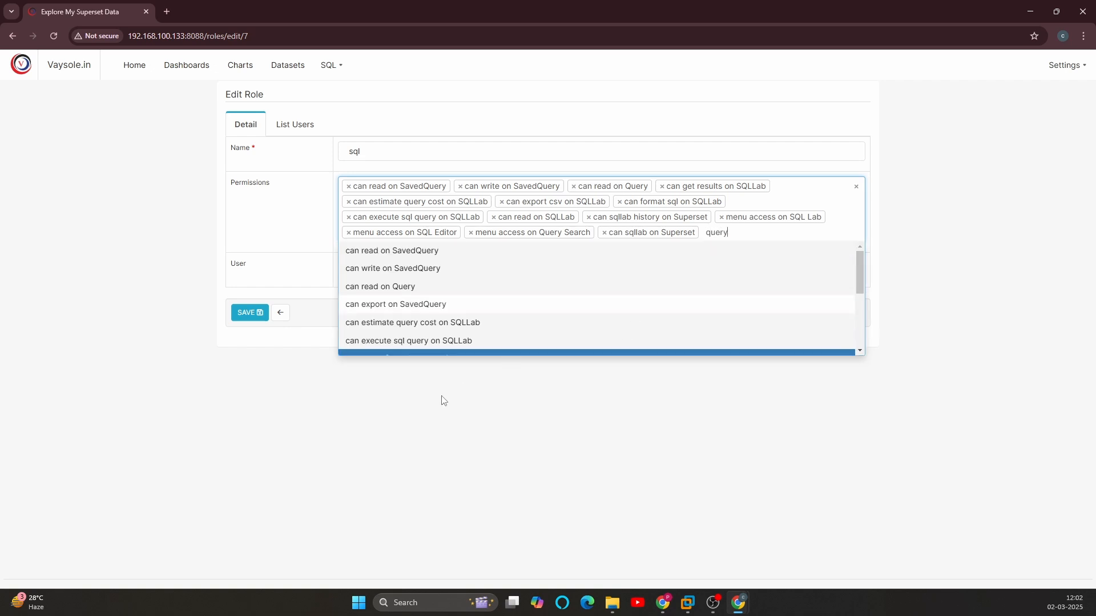
left_click(378, 304)
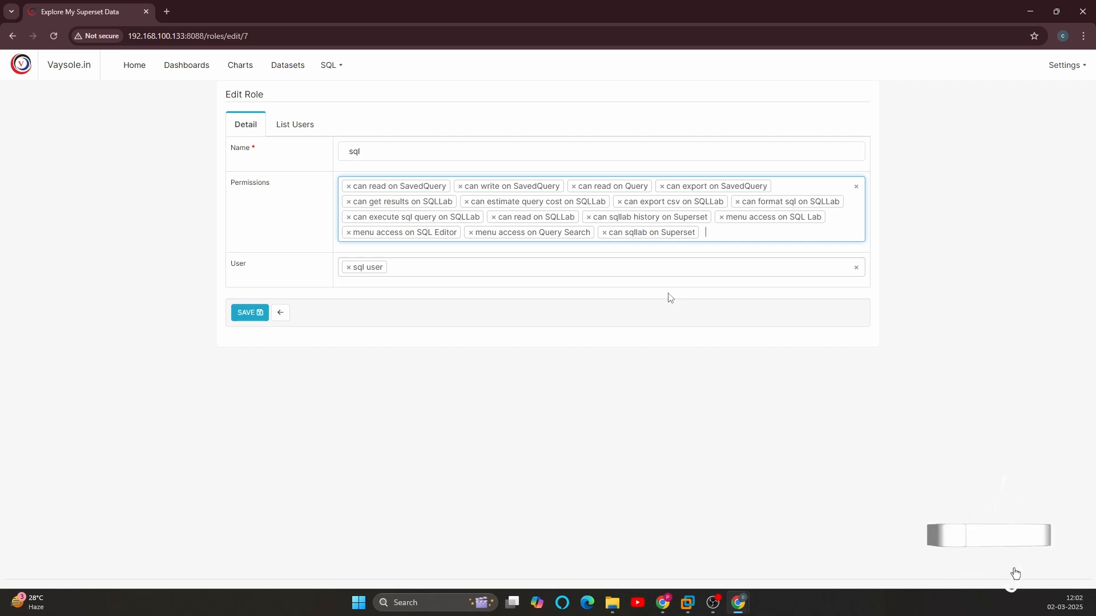
Step: Add the permission "menu access on Saved Queries" to the sql role and save the role
type("quer")
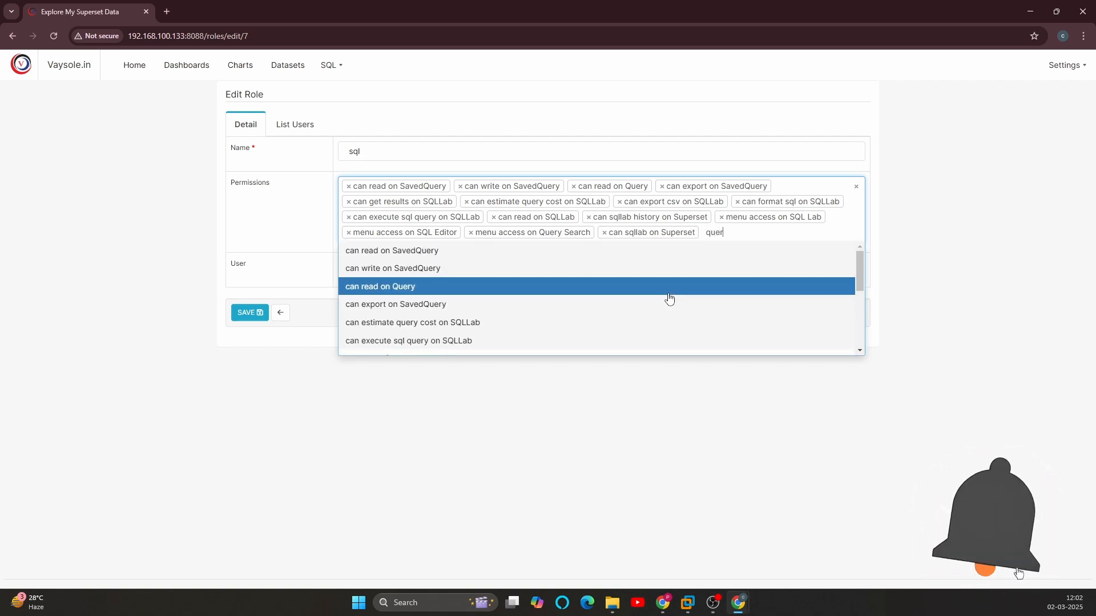
scroll(494, 299, "down", 3)
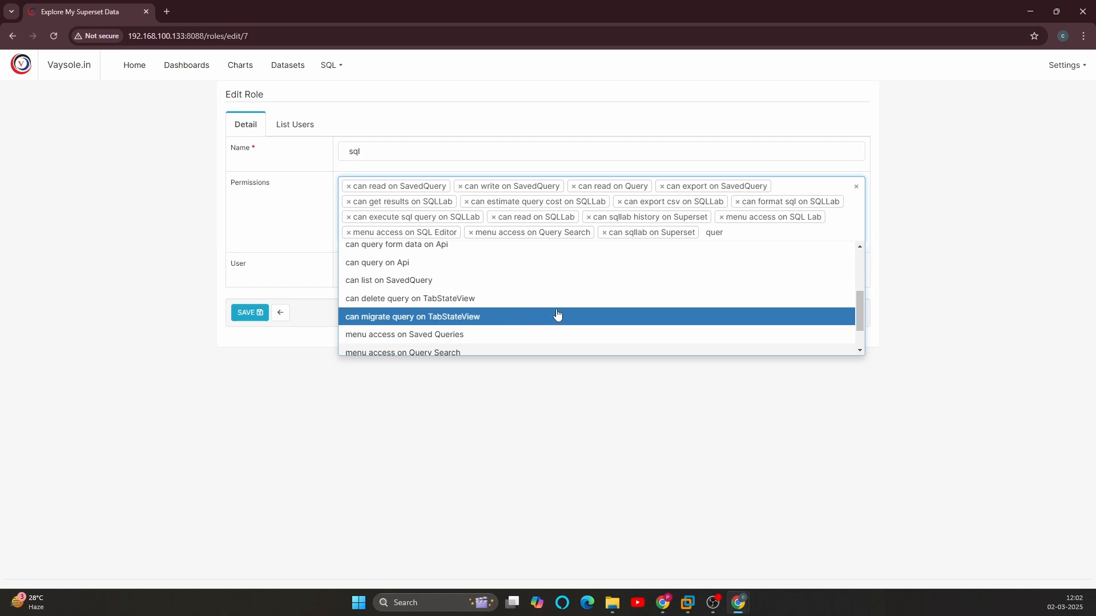
scroll(474, 314, "down", 1)
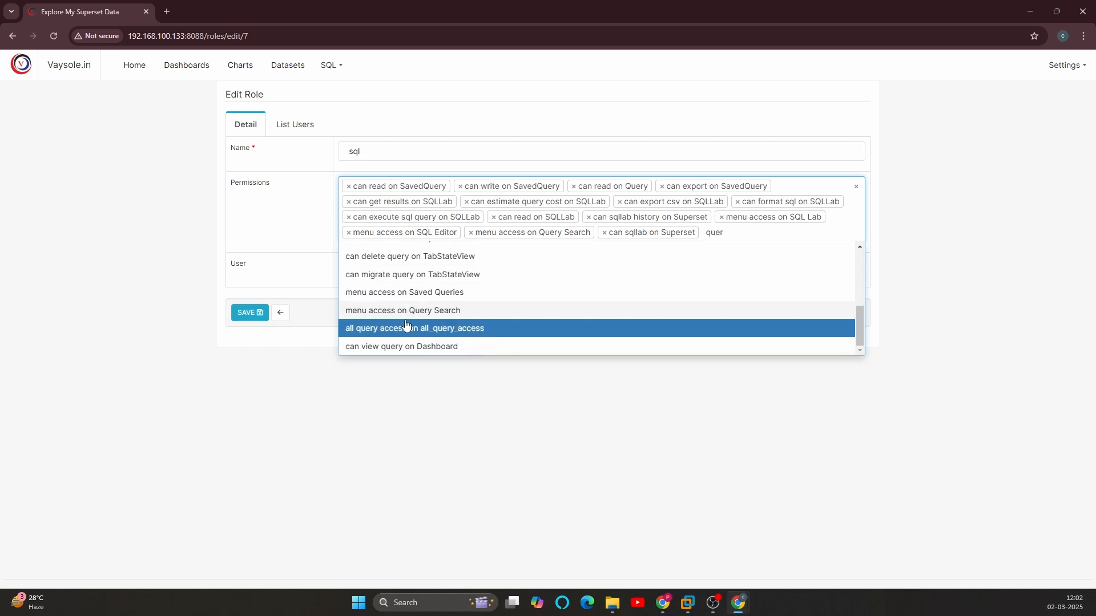
left_click(405, 297)
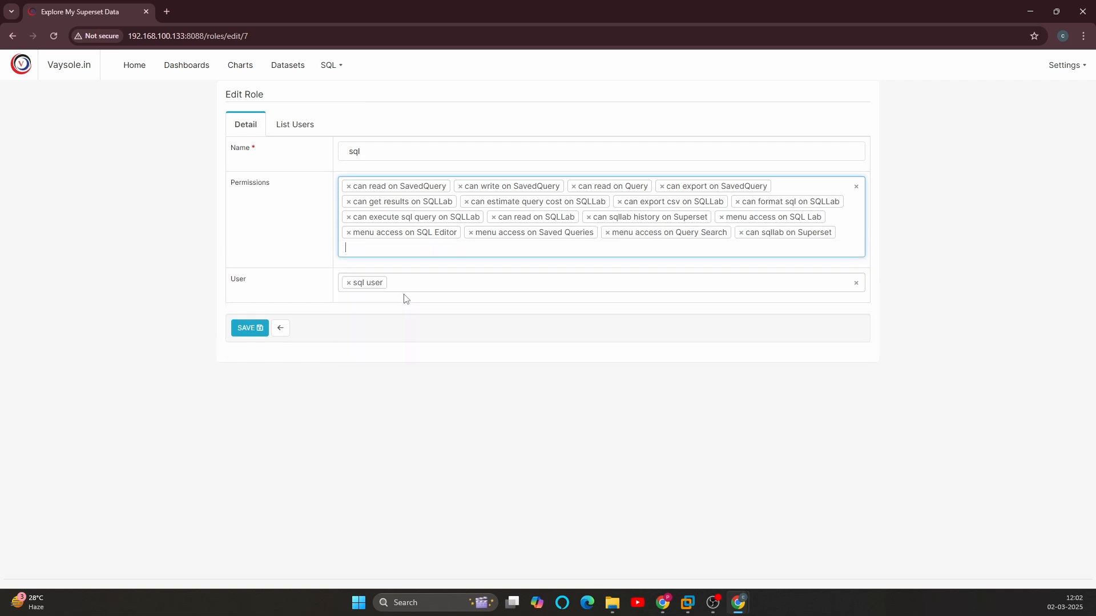
type("query")
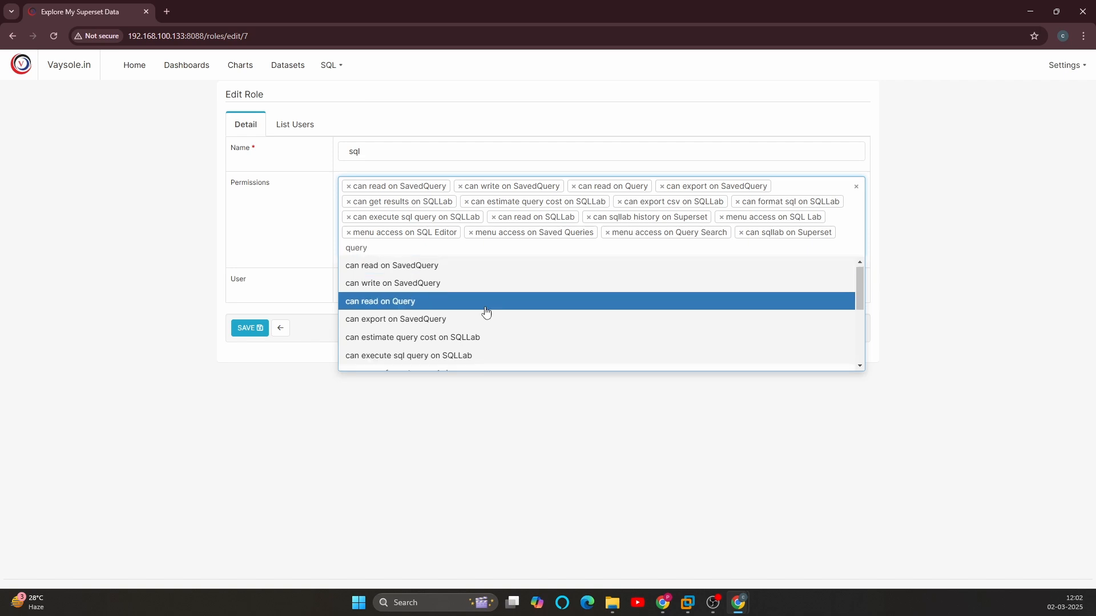
scroll(485, 310, "down", 3)
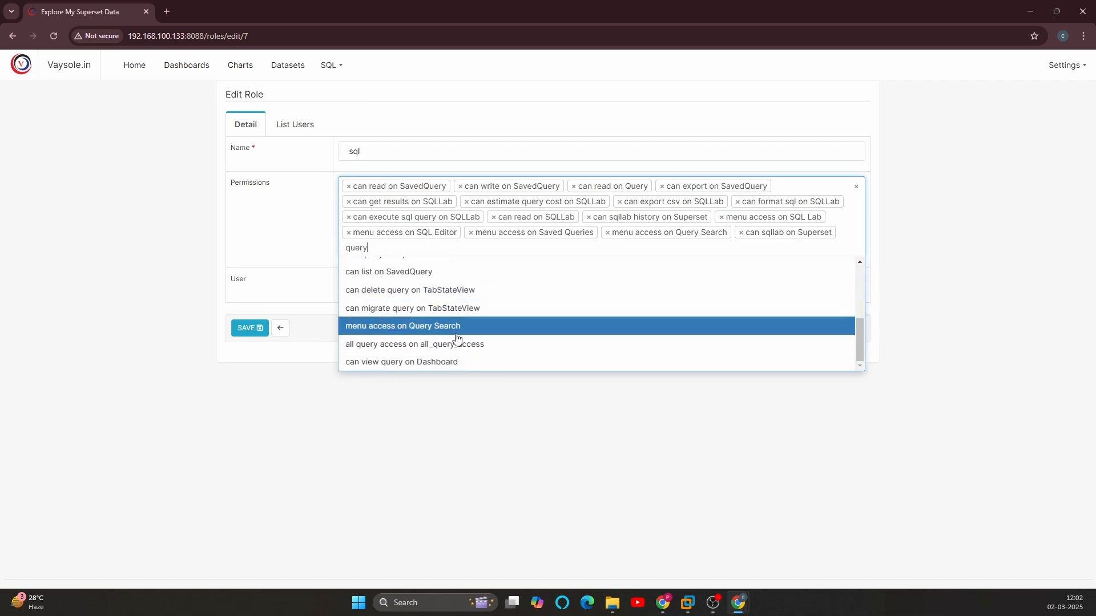
left_click(323, 429)
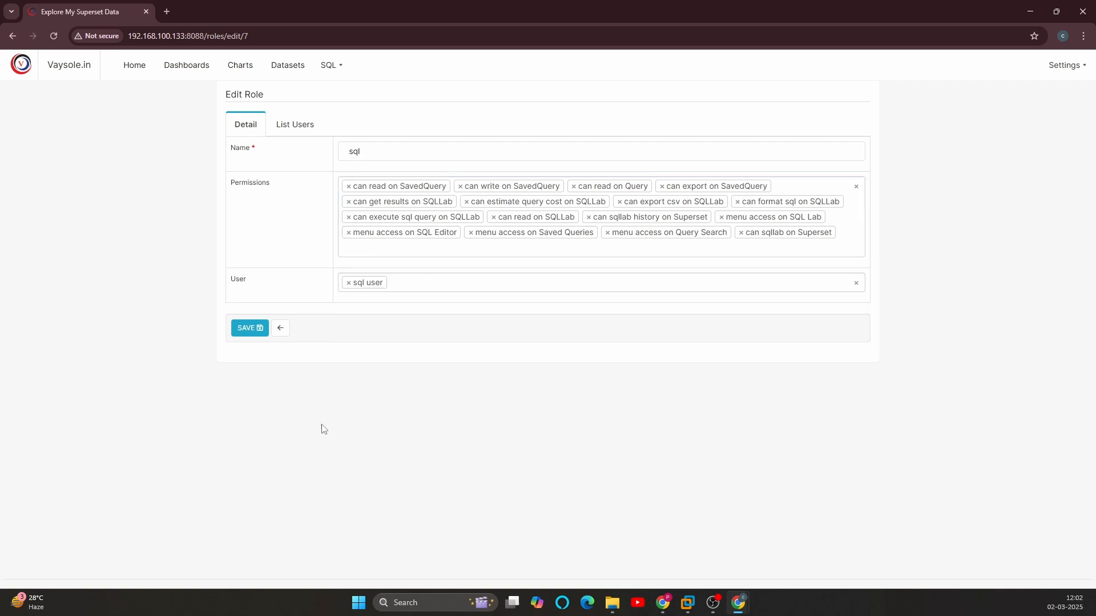
left_click(251, 328)
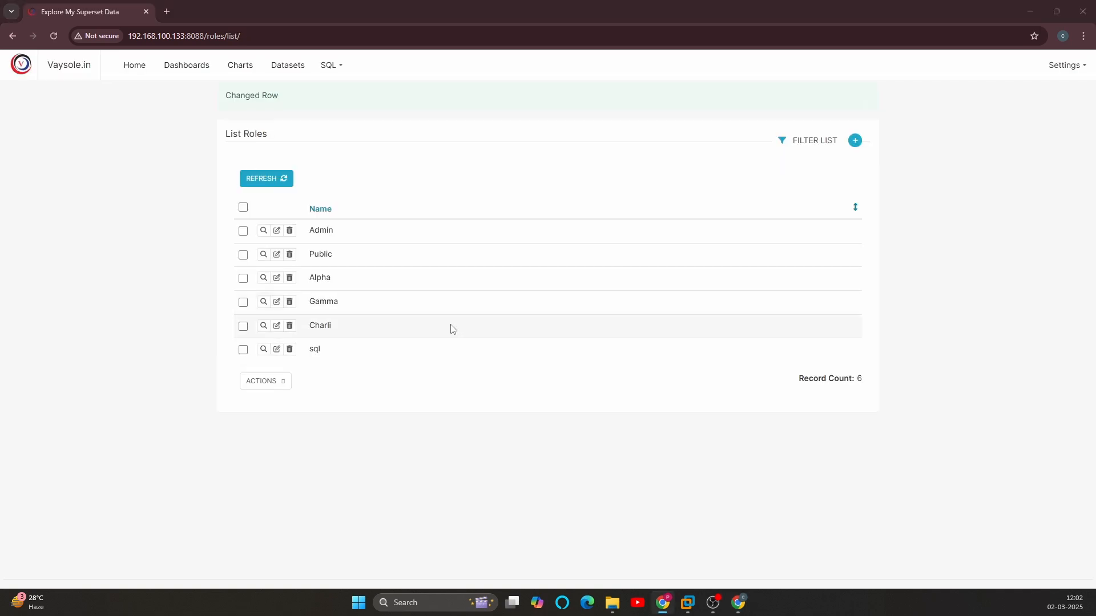
Step: Switch to the Incognito window and check sql_user's access to Saved Queries and SQL Lab
mouse_move(738, 603)
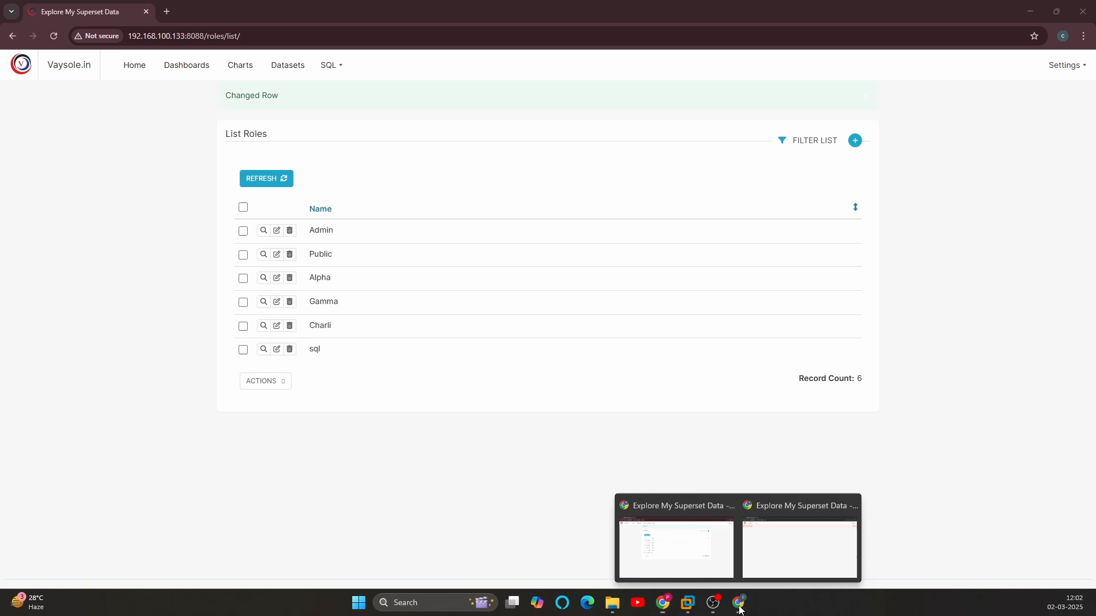
left_click(798, 537)
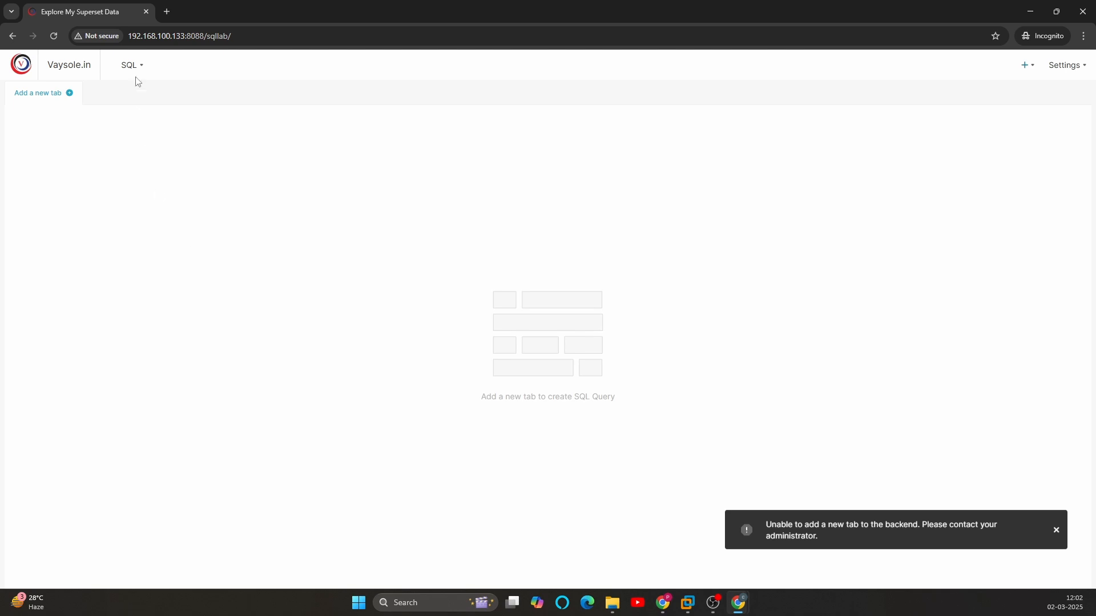
mouse_move(135, 67)
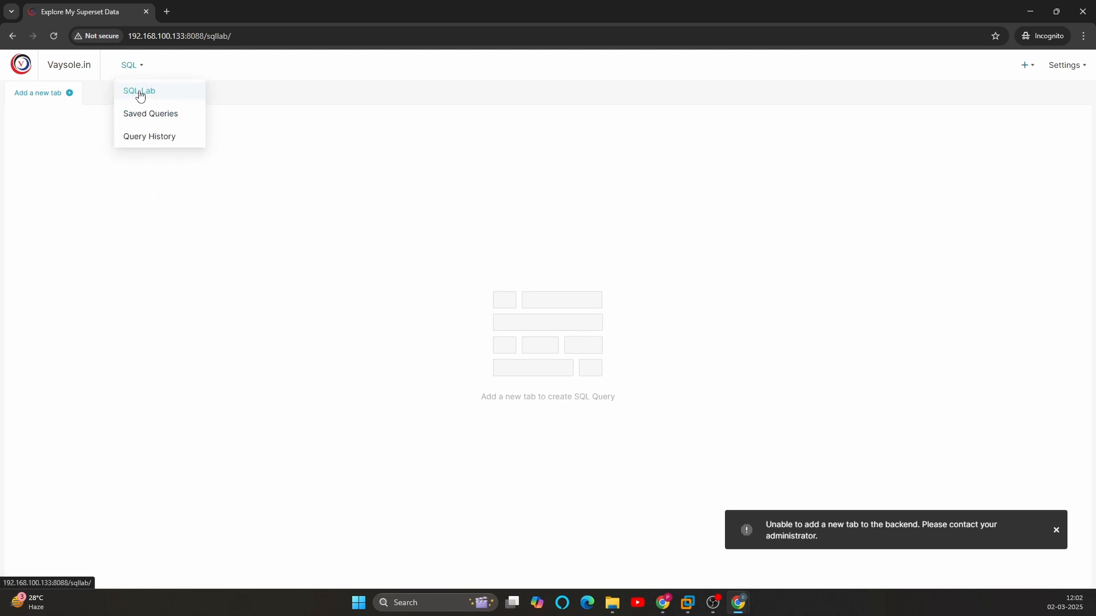
left_click(145, 116)
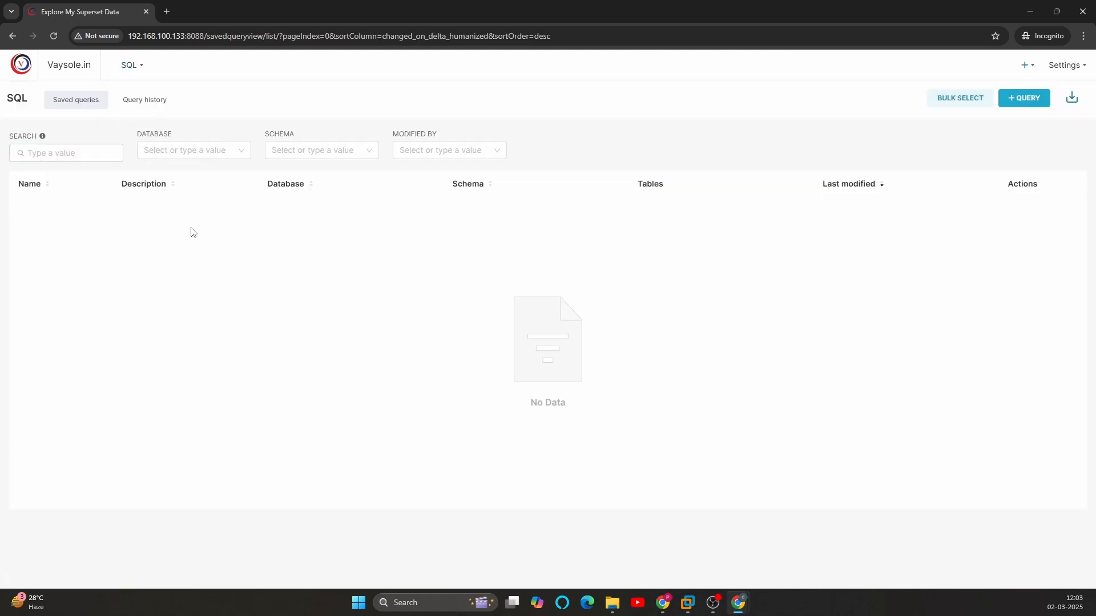
mouse_move(130, 71)
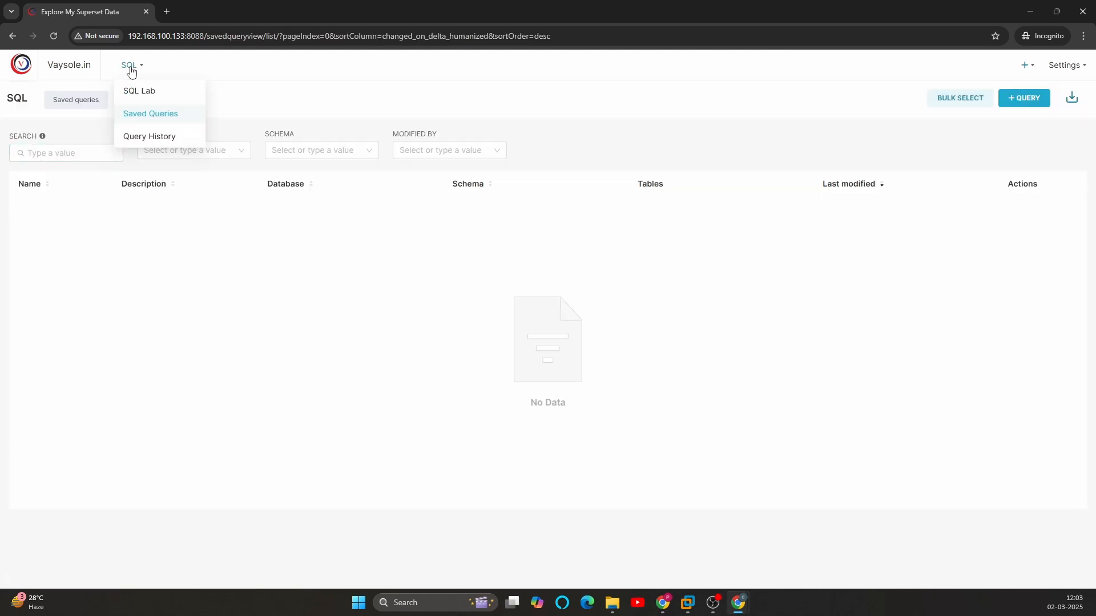
left_click(138, 94)
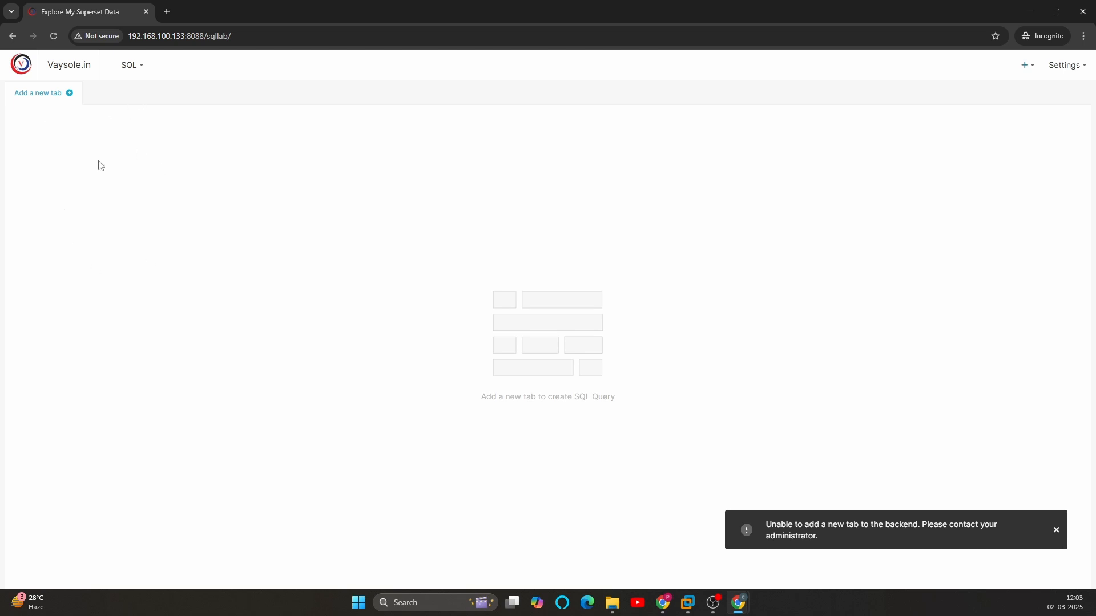
Step: Reopen the sql role in the admin window and add the permission "can read on Database"
key("alt+Tab")
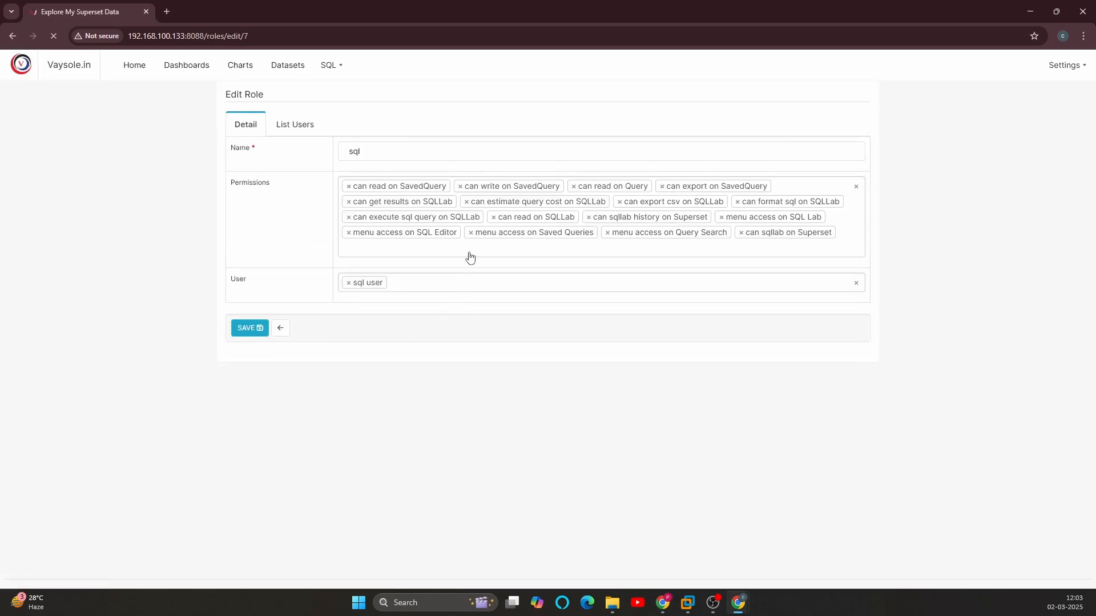
left_click(470, 249)
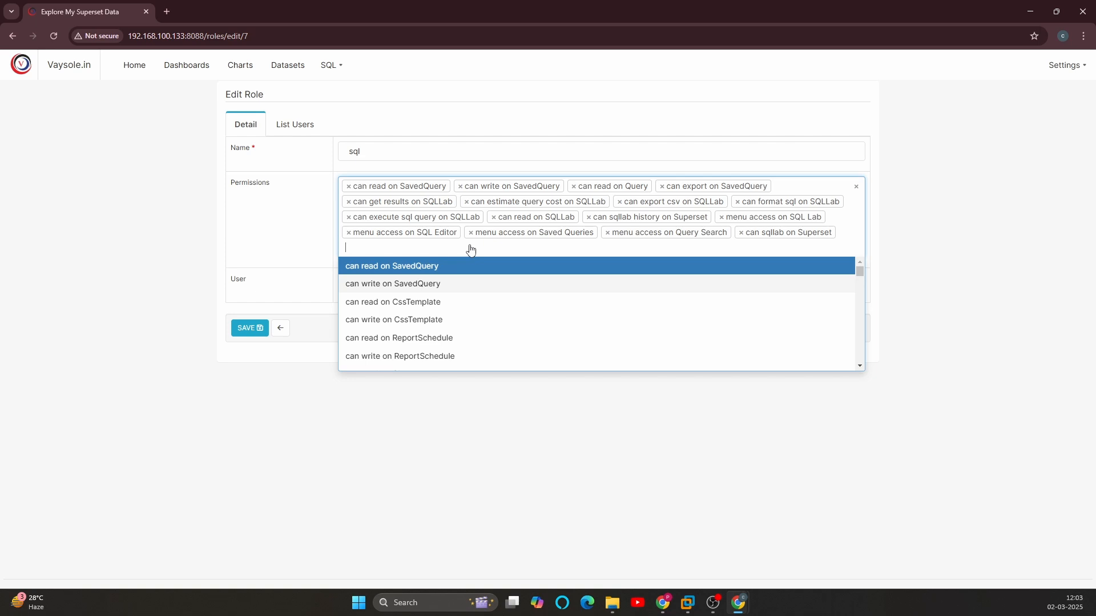
type("database")
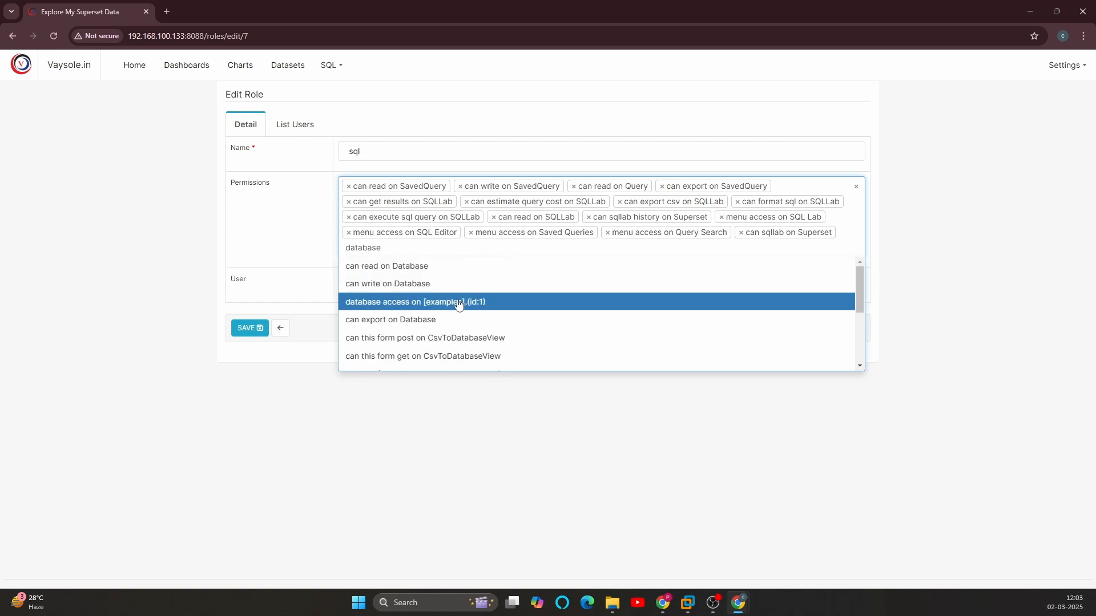
left_click(390, 273)
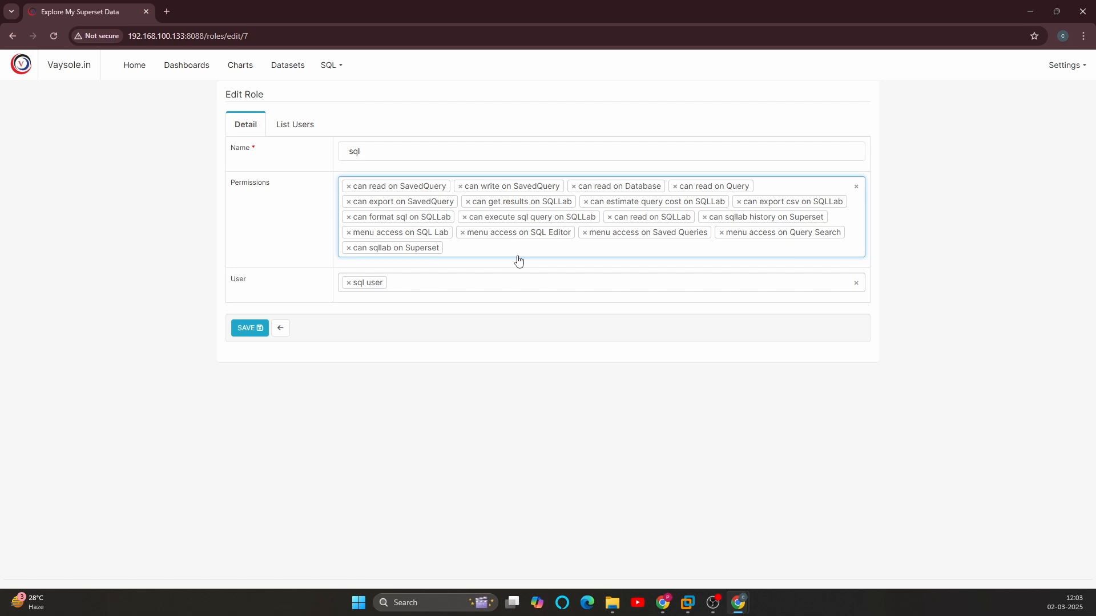
Step: Add the permissions "can export on Database" and "all database access on all_database_access" to the sql role and save it
left_click(517, 256)
type("databa")
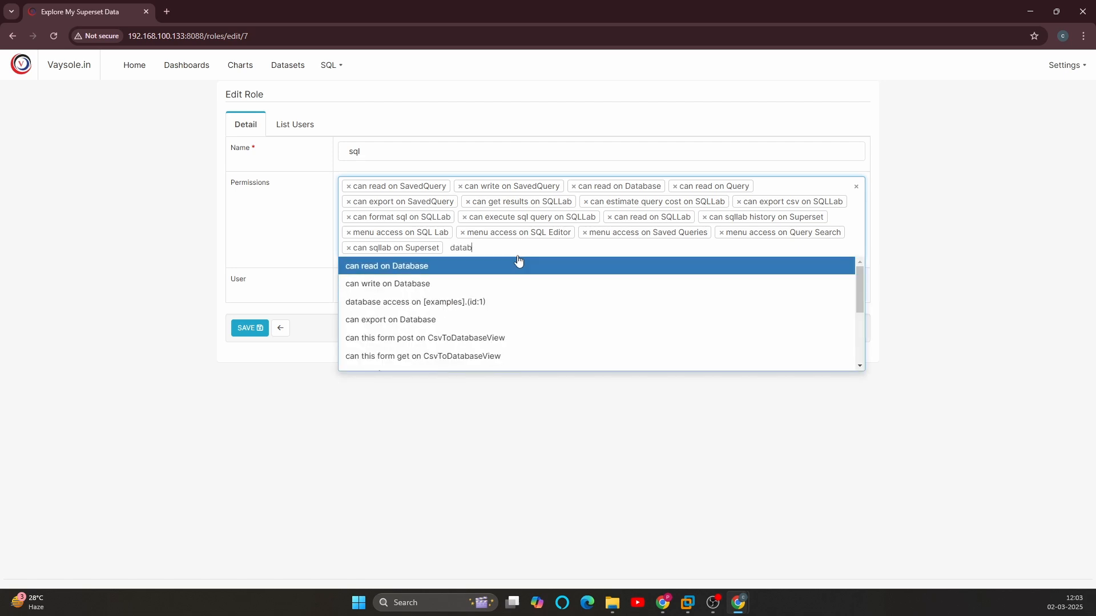
left_click(395, 325)
type("datab")
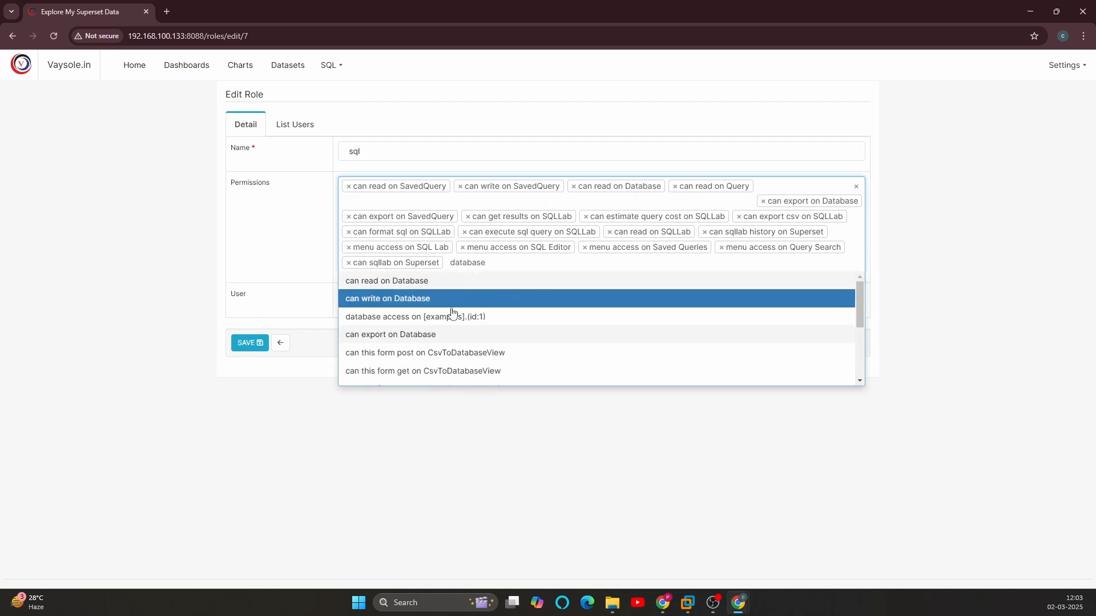
scroll(485, 336, "down", 2)
scroll(479, 342, "down", 2)
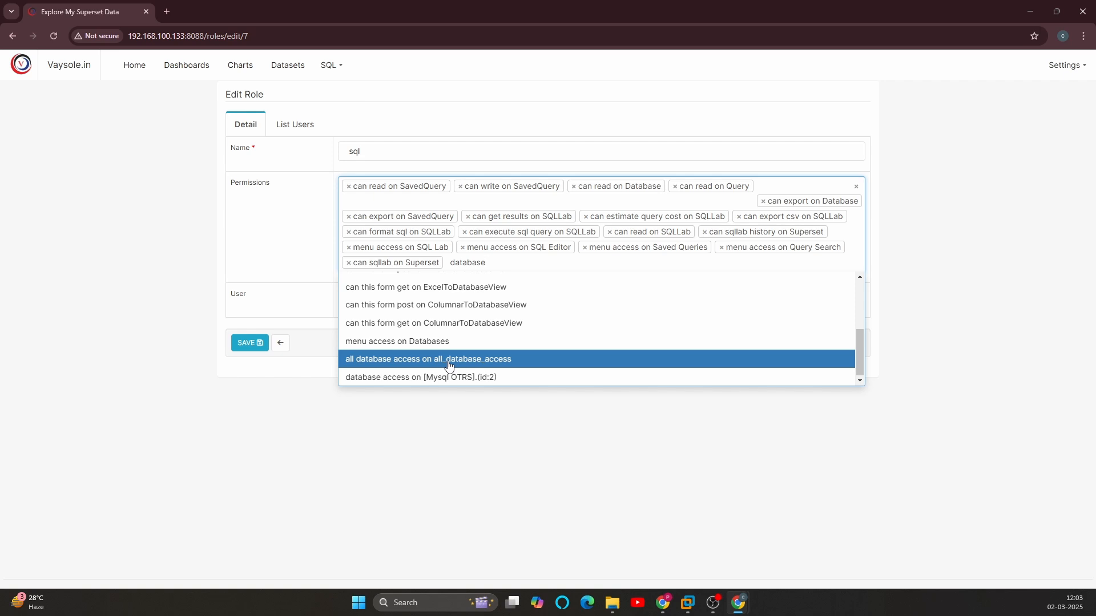
left_click(449, 366)
left_click(246, 343)
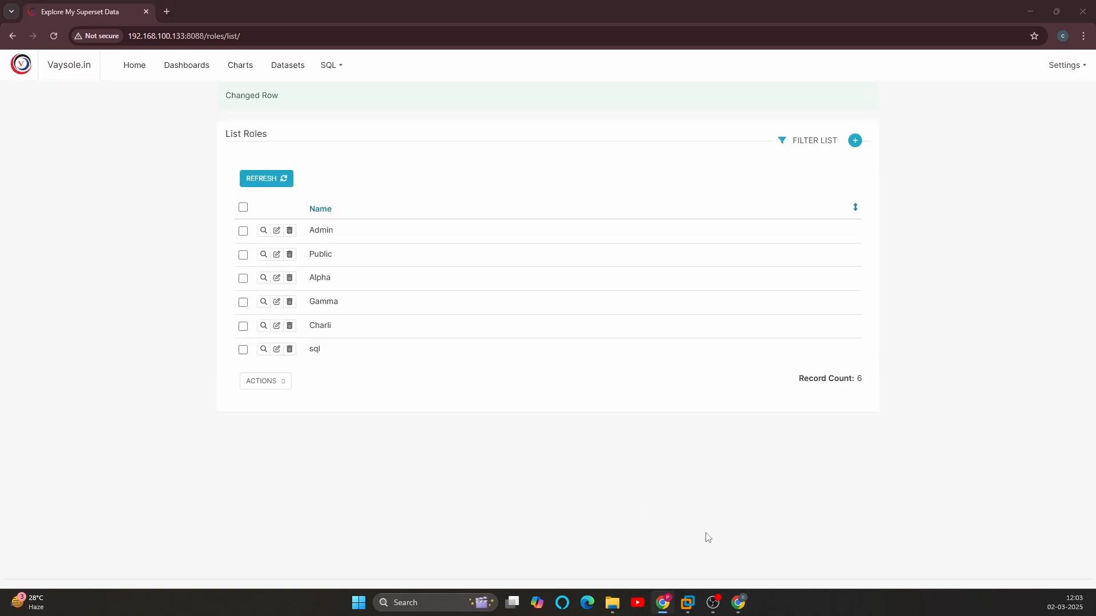
Step: Switch to the Incognito window and reload SQL Lab to check sql_user's access
mouse_move(737, 602)
left_click(798, 542)
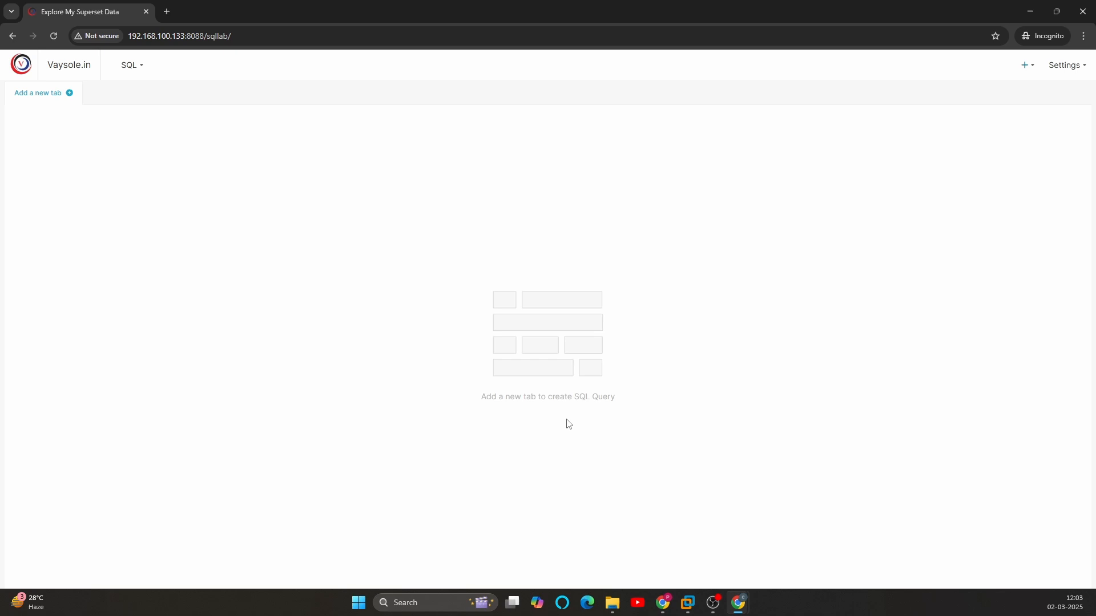
left_click(57, 36)
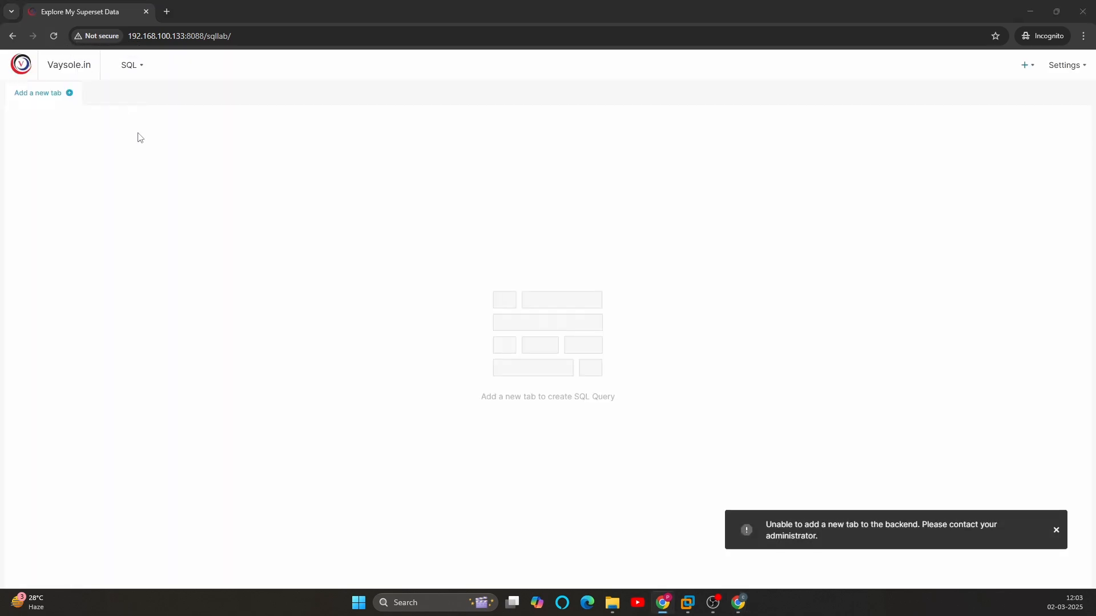
Step: Reopen the sql role in the admin window and add the permission "all query access on all_query_access"
key("alt+Tab")
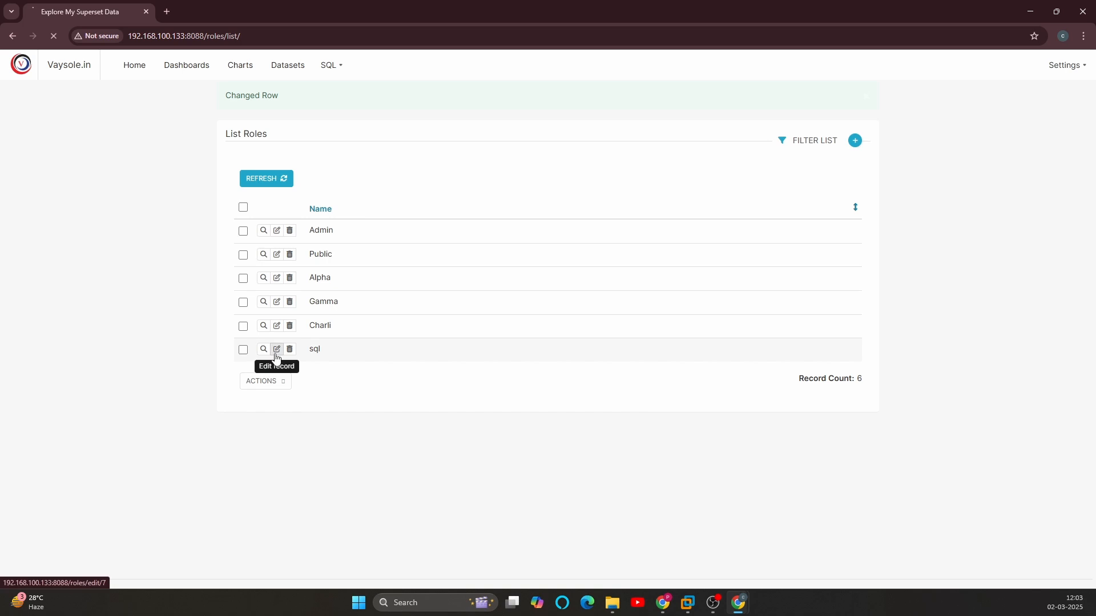
left_click(277, 349)
left_click(670, 269)
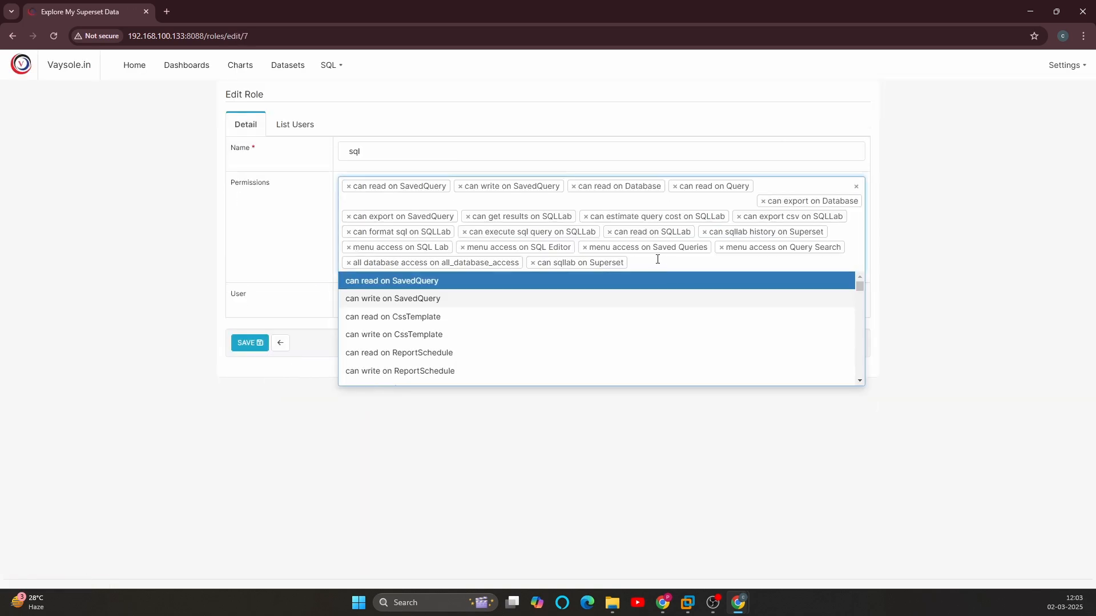
scroll(627, 319, "down", 5)
scroll(493, 314, "down", 10)
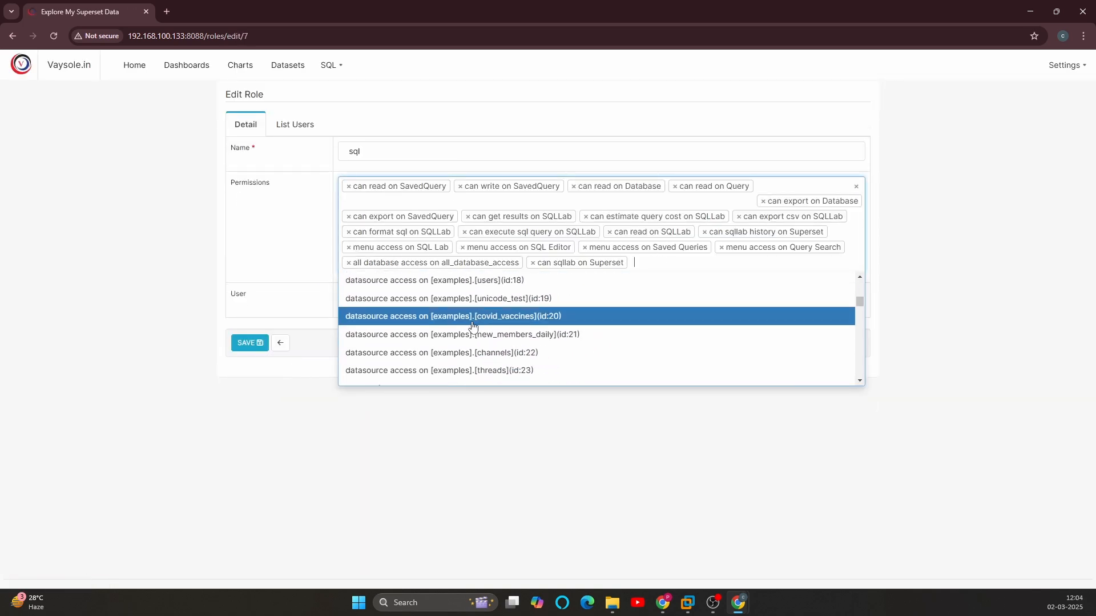
scroll(422, 339, "up", 1)
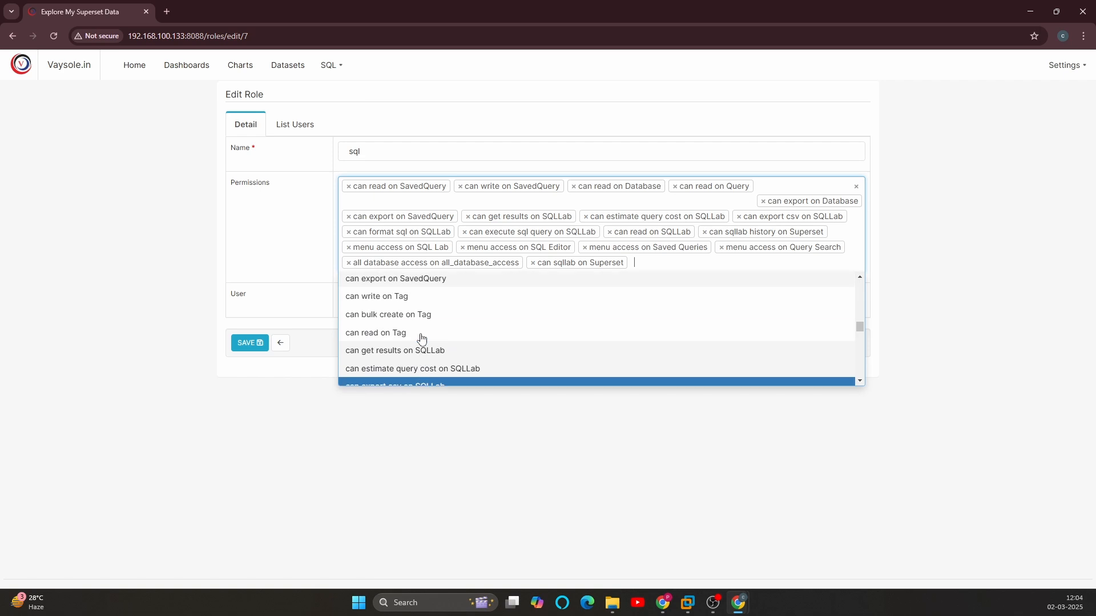
scroll(422, 339, "down", 2)
scroll(422, 338, "down", 2)
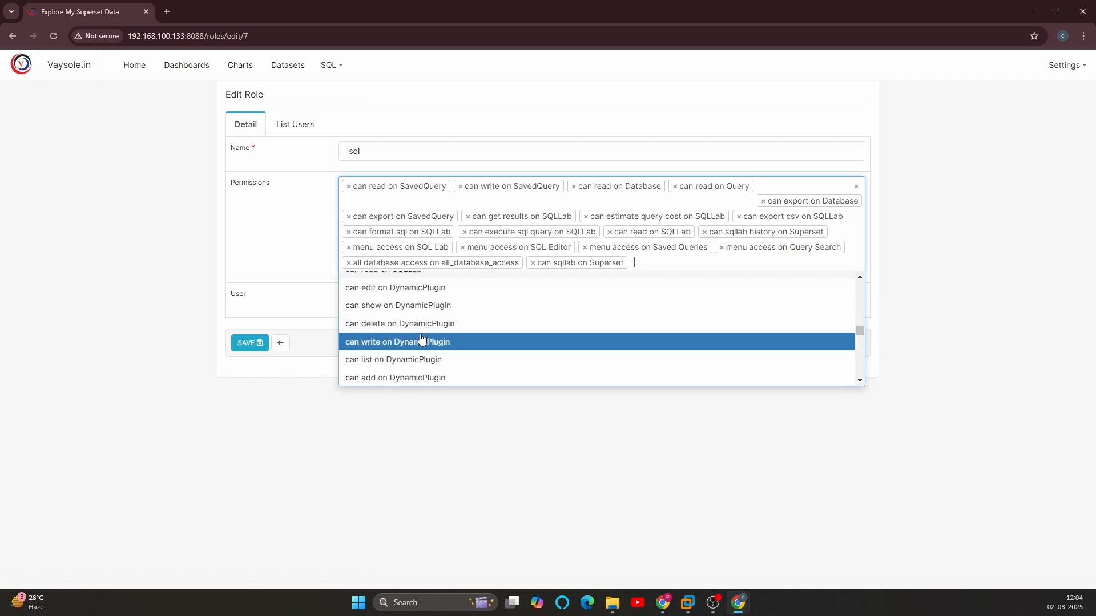
scroll(422, 339, "down", 3)
scroll(421, 339, "down", 6)
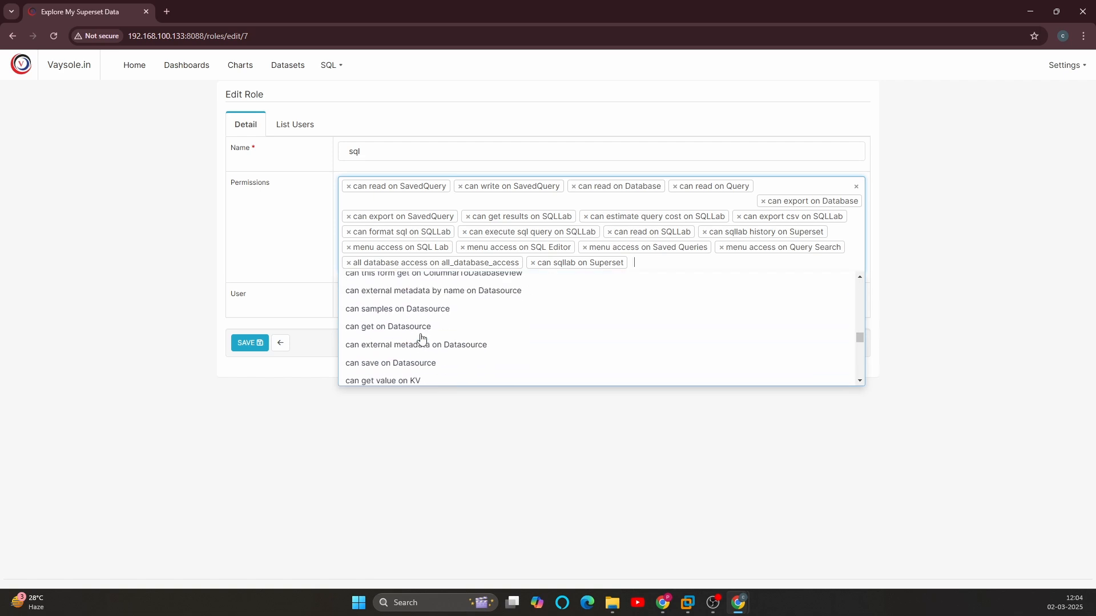
scroll(422, 339, "down", 5)
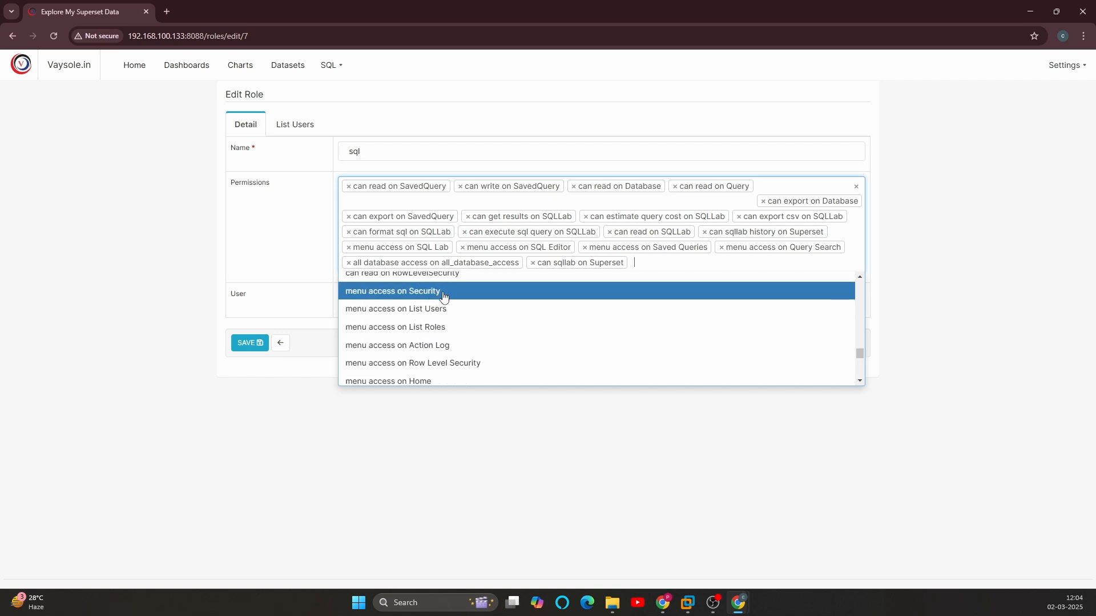
scroll(445, 331, "down", 3)
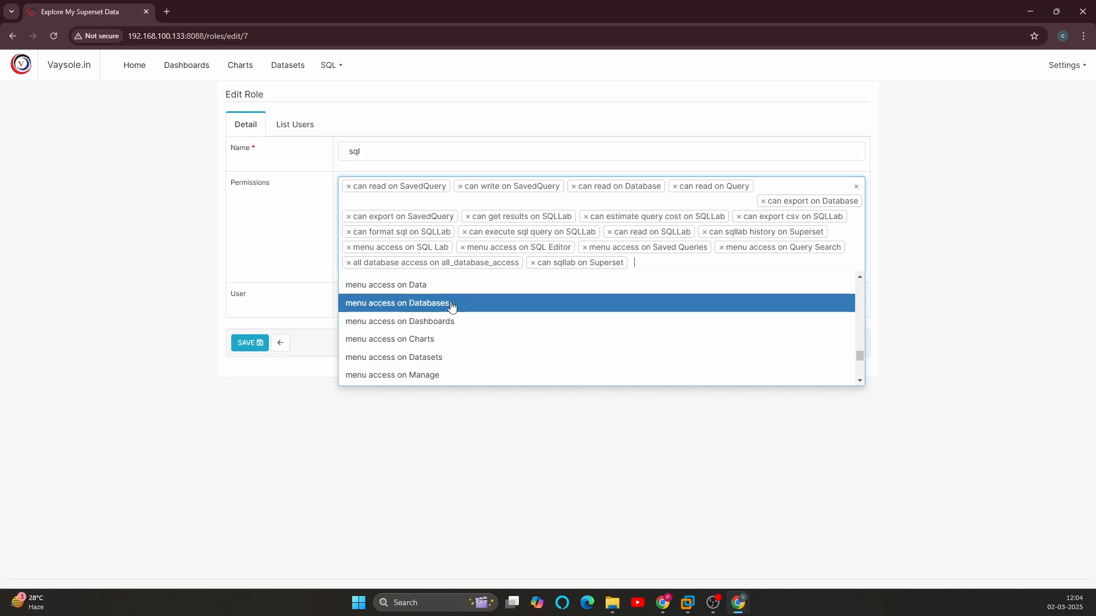
scroll(456, 334, "down", 4)
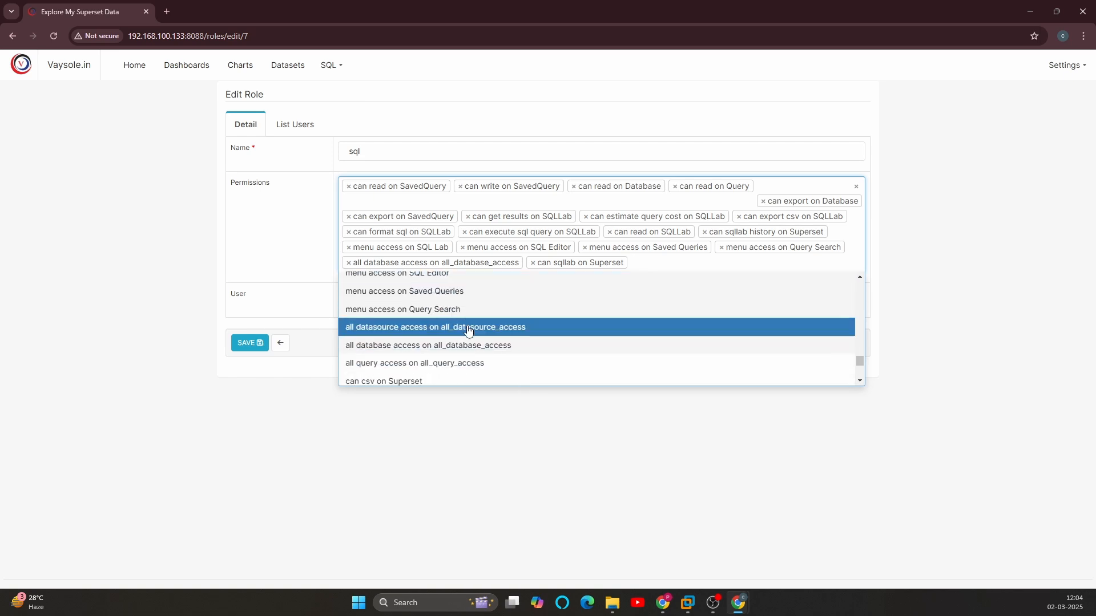
scroll(467, 327, "down", 1)
scroll(482, 319, "up", 1)
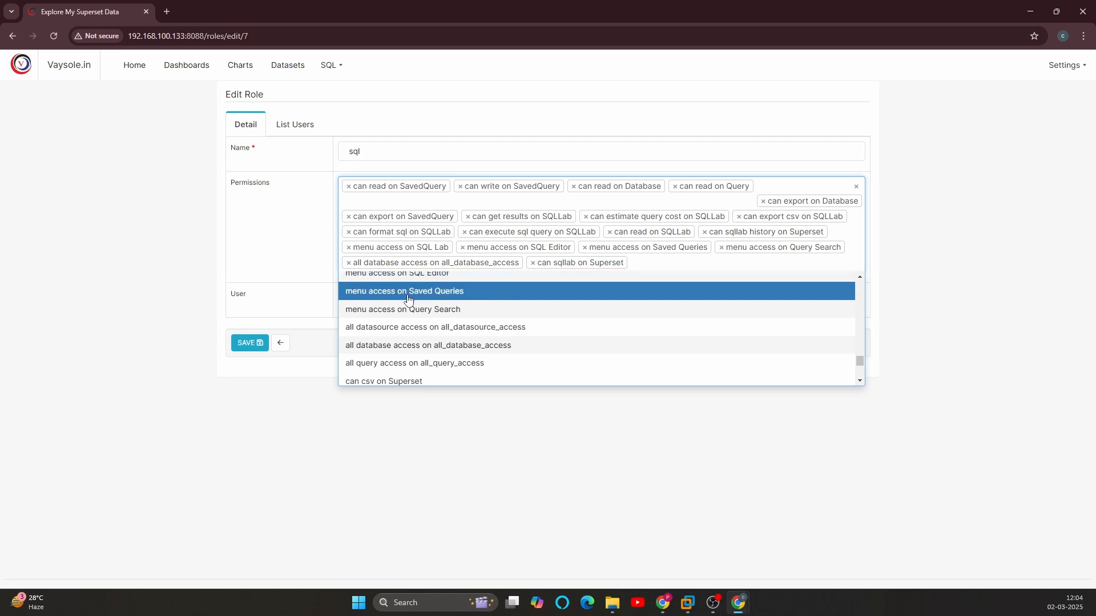
left_click(400, 363)
Step: Add the permission "can write on Database" to the sql role
left_click(805, 264)
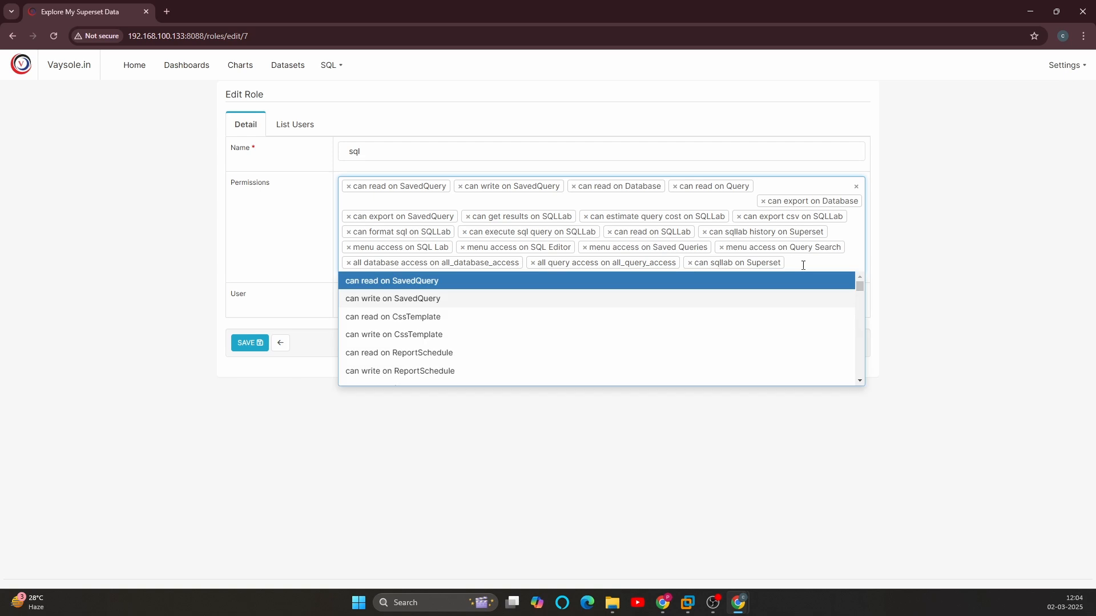
scroll(519, 336, "down", 5)
scroll(519, 337, "down", 2)
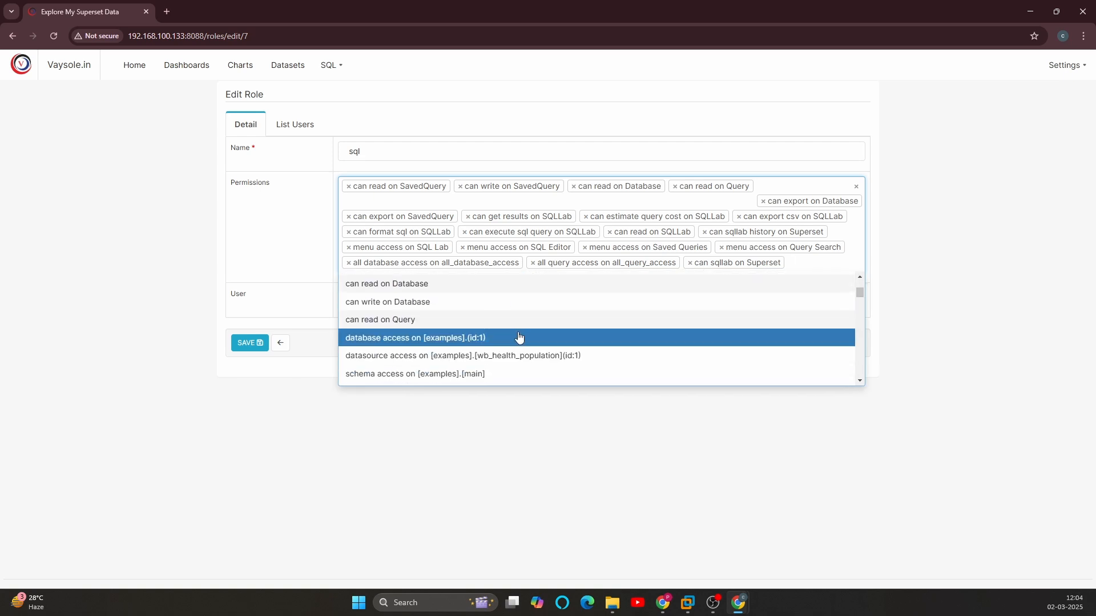
scroll(519, 336, "up", 1)
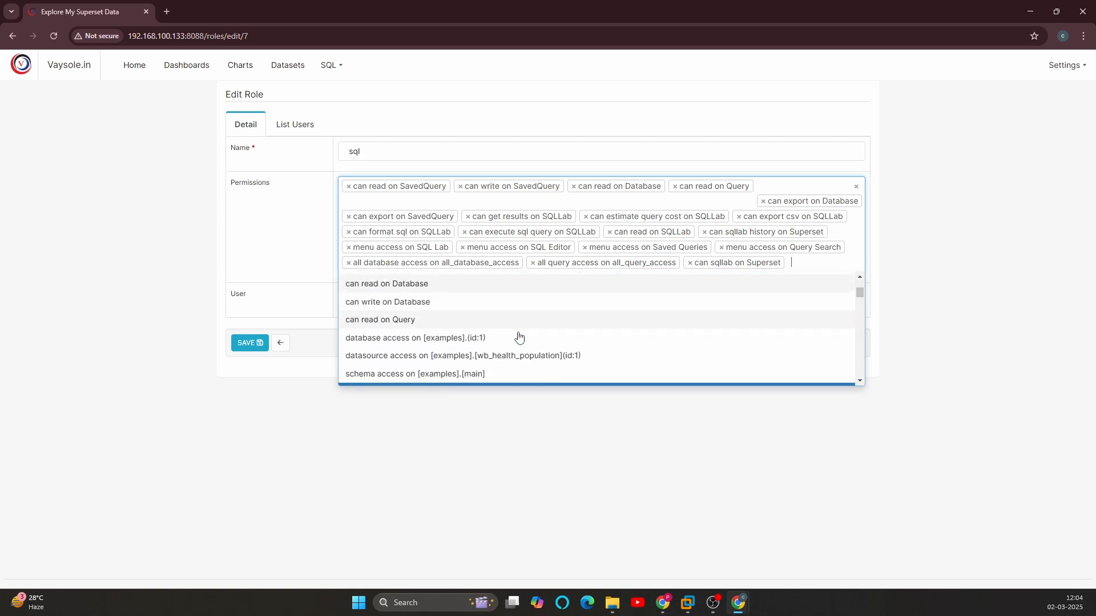
left_click(451, 301)
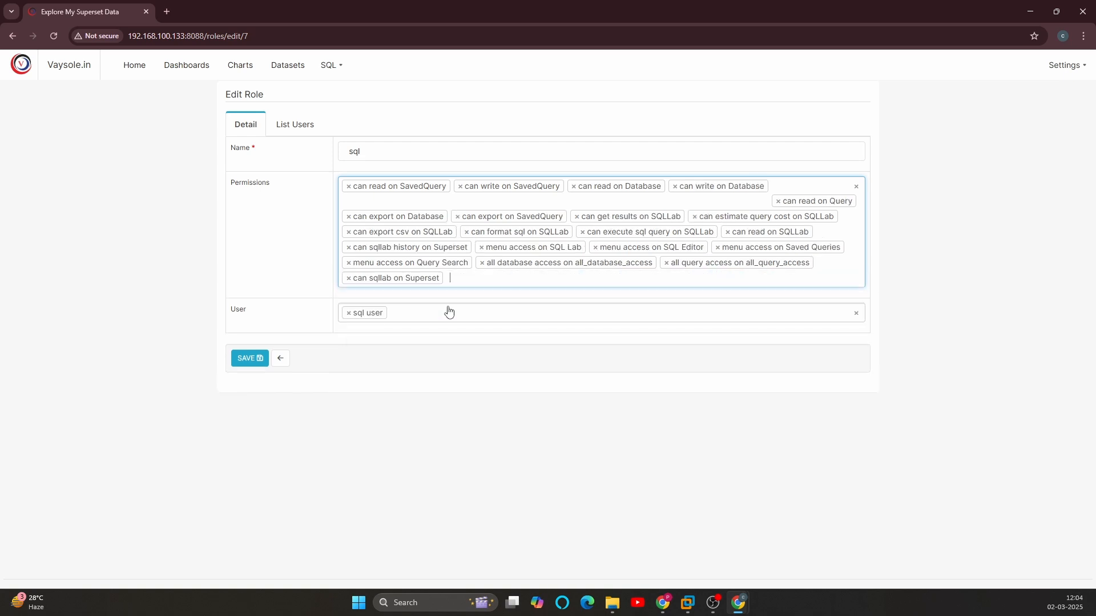
Step: Remove the permission "can get results on SQLLab" from the sql role
left_click(469, 276)
scroll(497, 333, "down", 2)
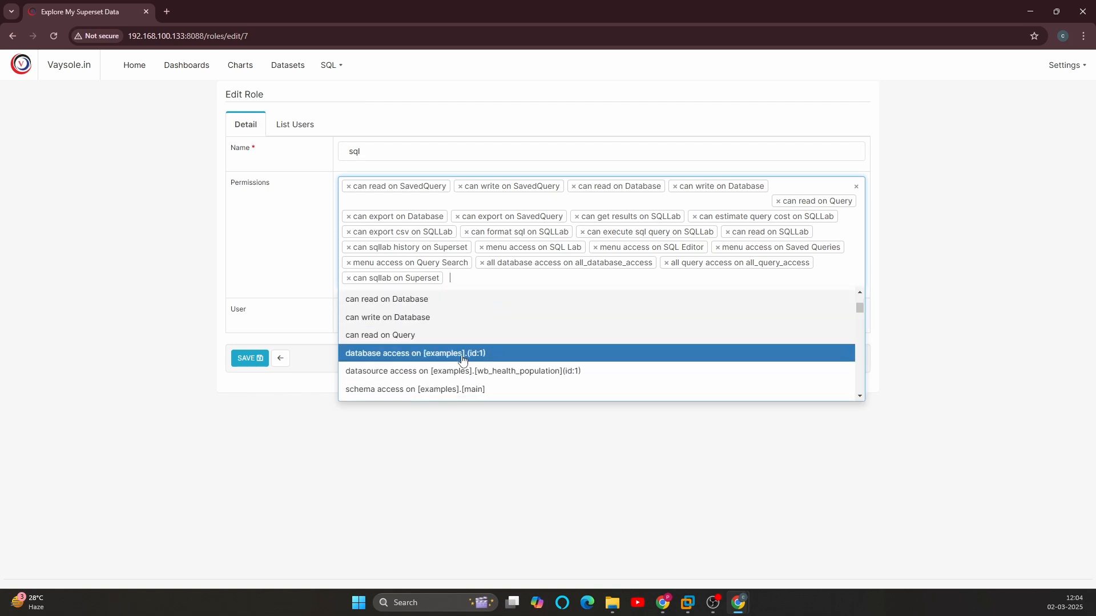
scroll(451, 366, "down", 2)
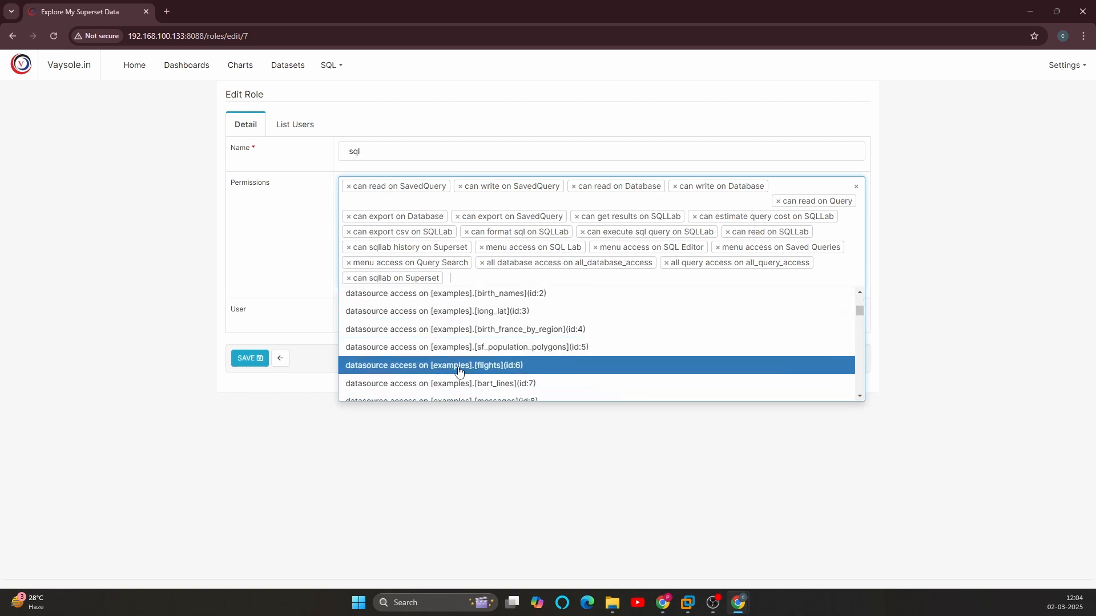
scroll(468, 365, "down", 5)
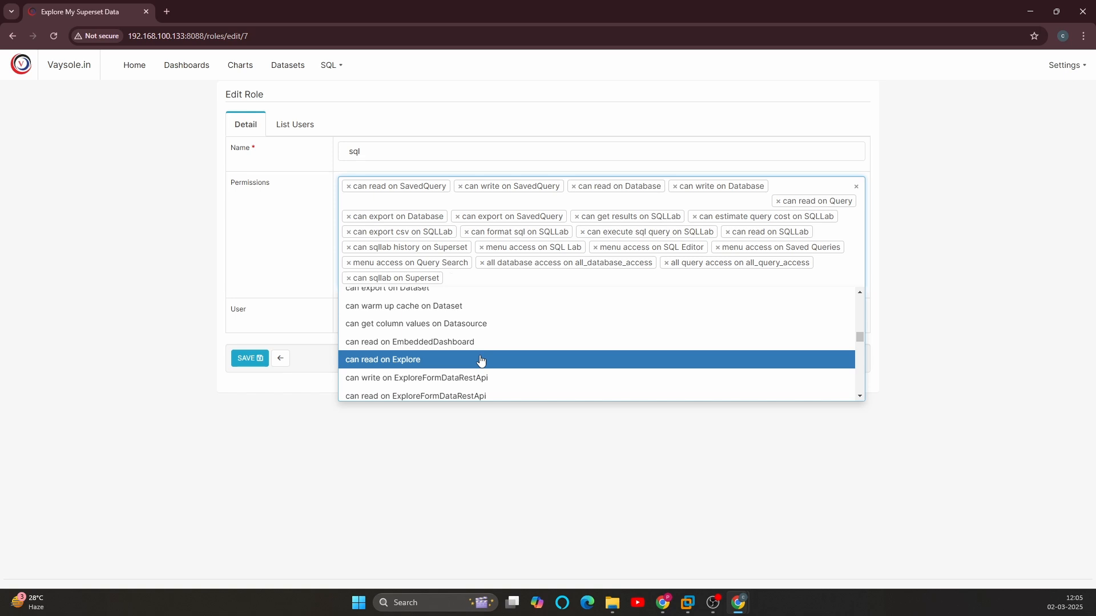
scroll(480, 360, "down", 5)
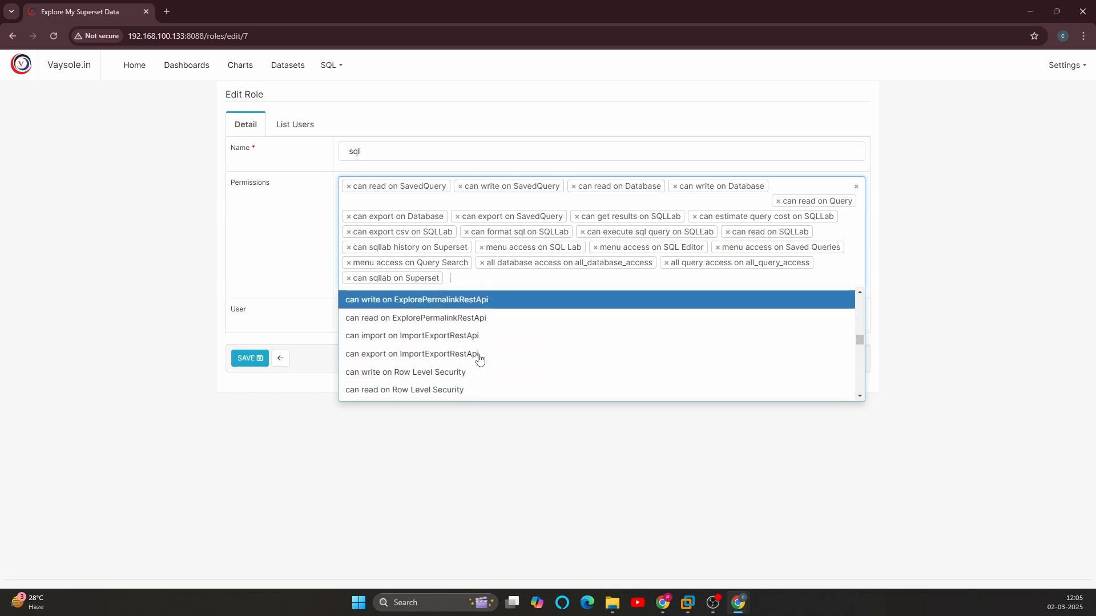
scroll(479, 360, "down", 2)
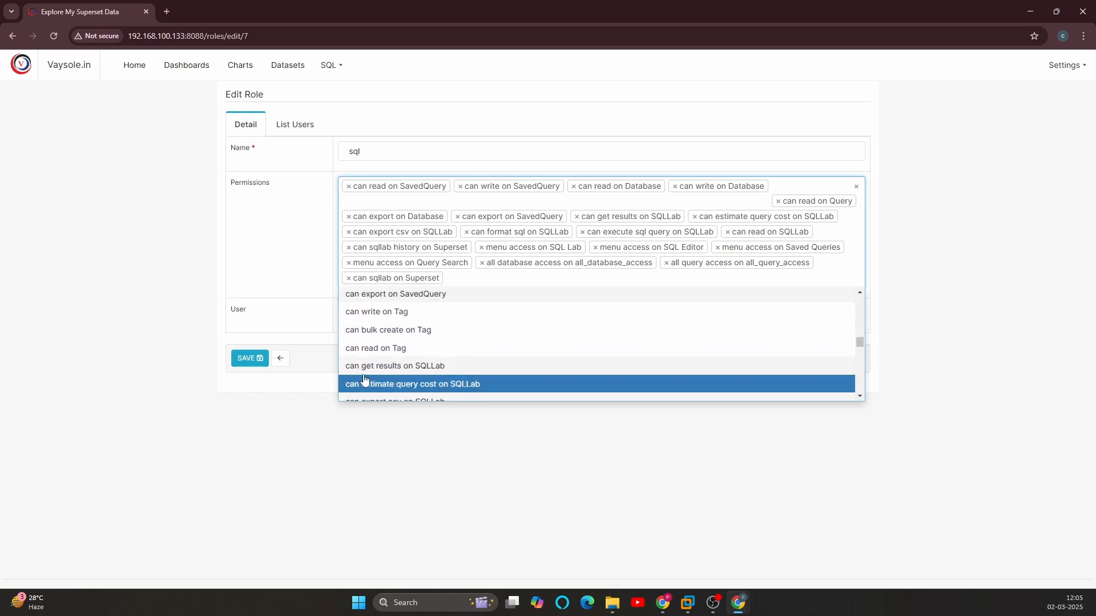
left_click(409, 368)
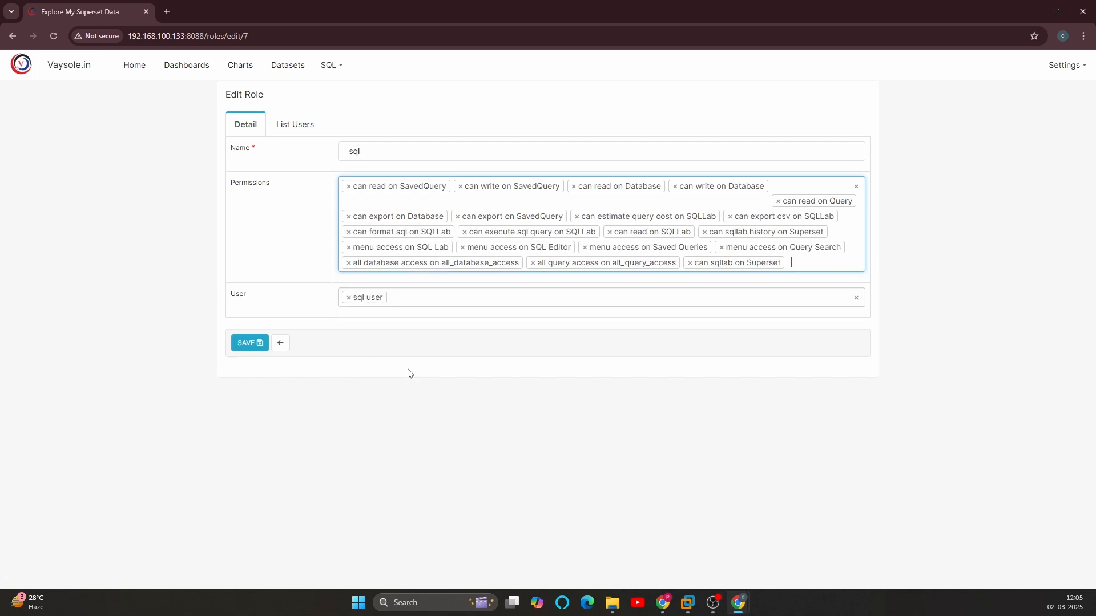
Step: Restore the permission "can get results on SQLLab" on the sql role
type("sql")
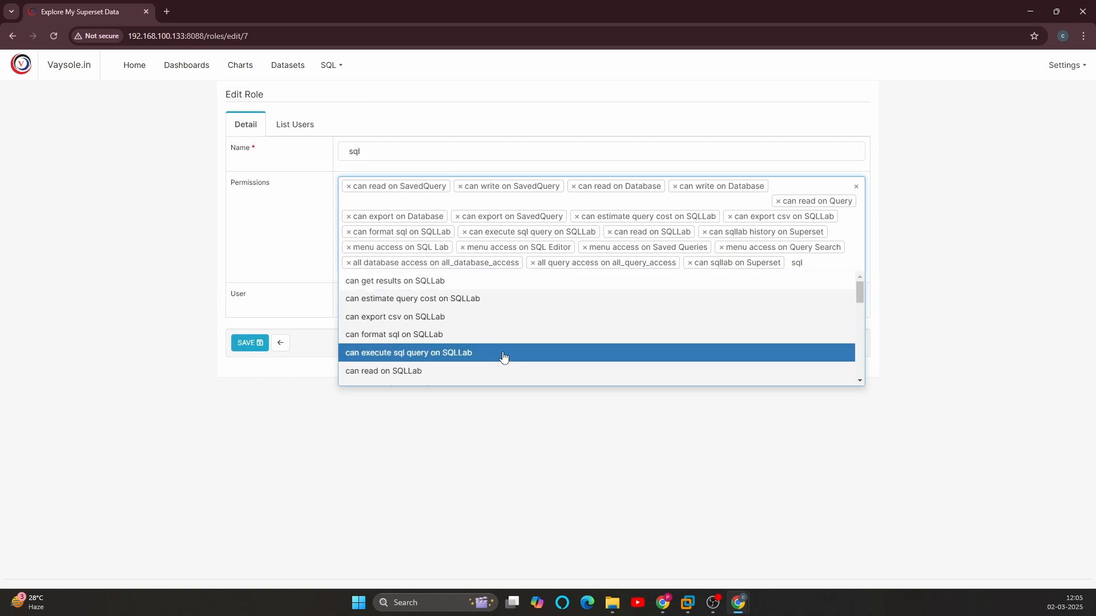
scroll(508, 348, "down", 5)
scroll(505, 345, "up", 5)
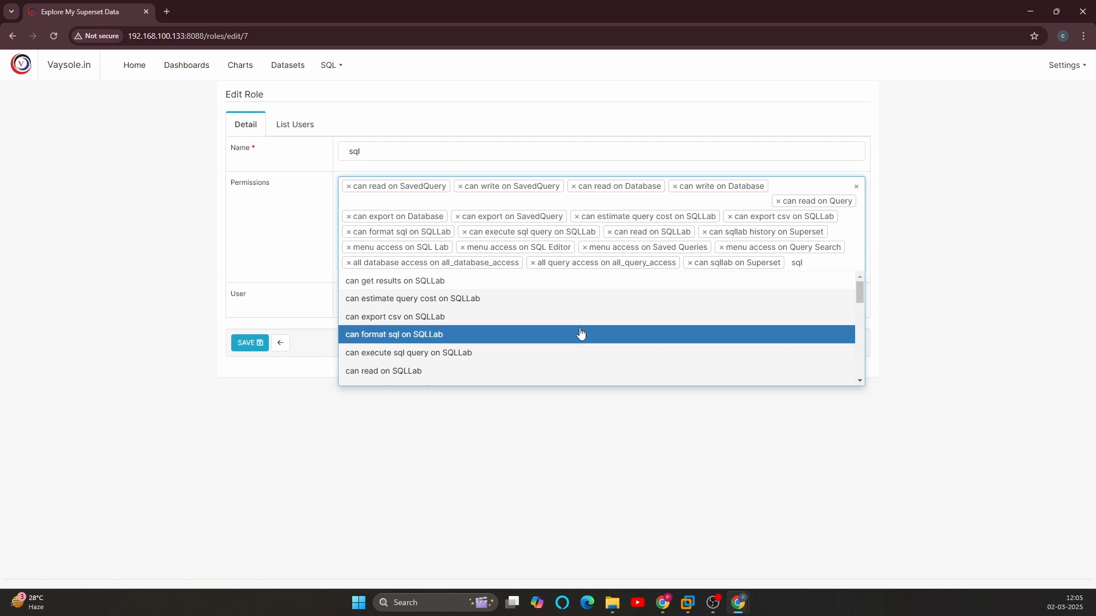
left_click(376, 282)
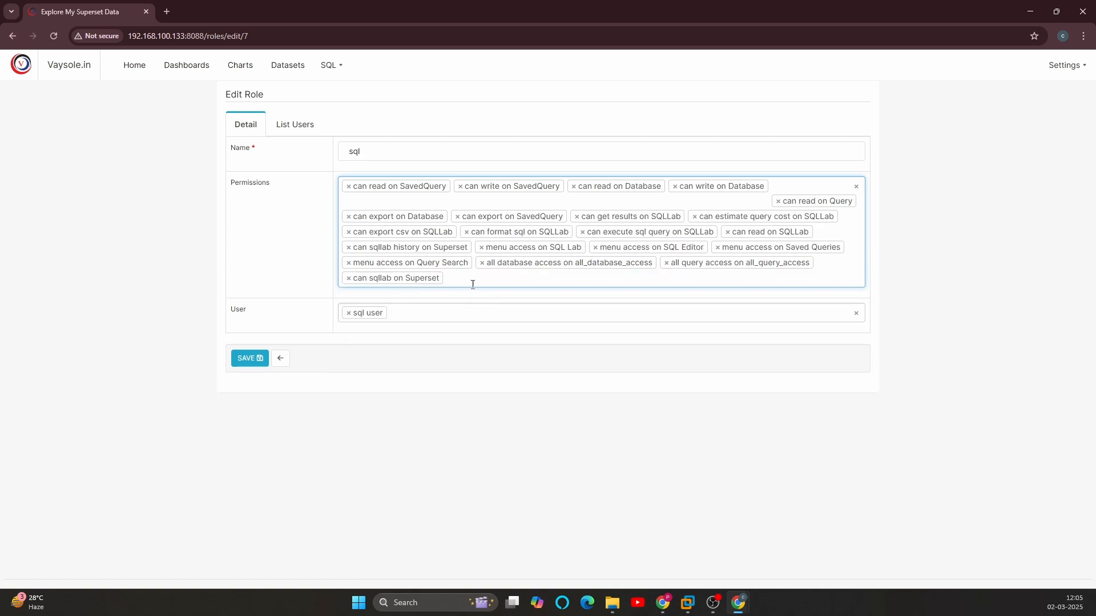
Step: Look through the permissions matching "sq" and save the sql role
type("sq")
scroll(463, 351, "down", 10)
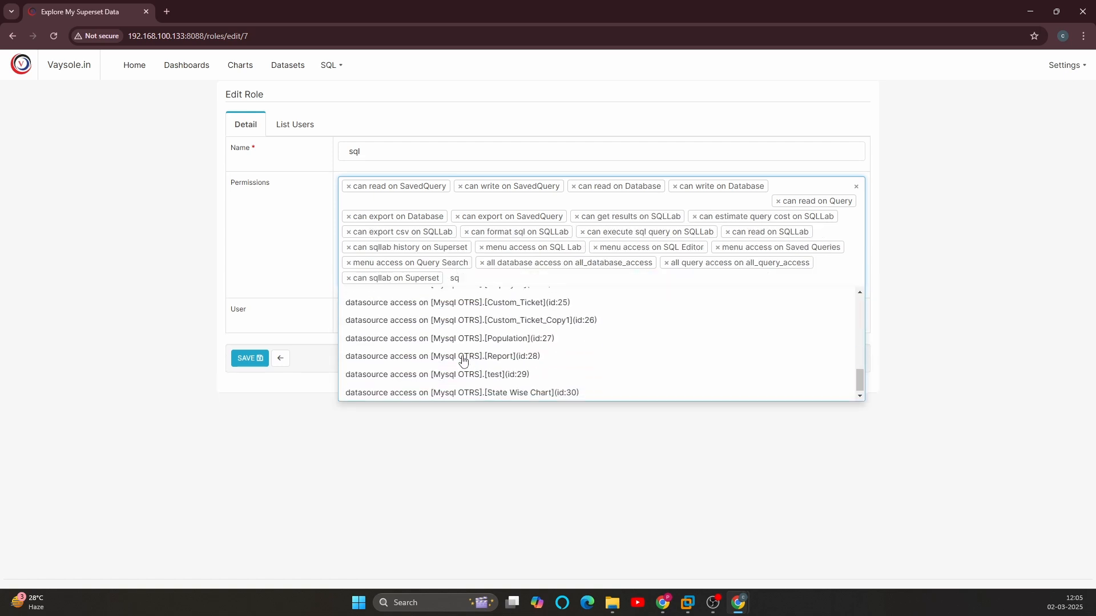
scroll(464, 359, "up", 10)
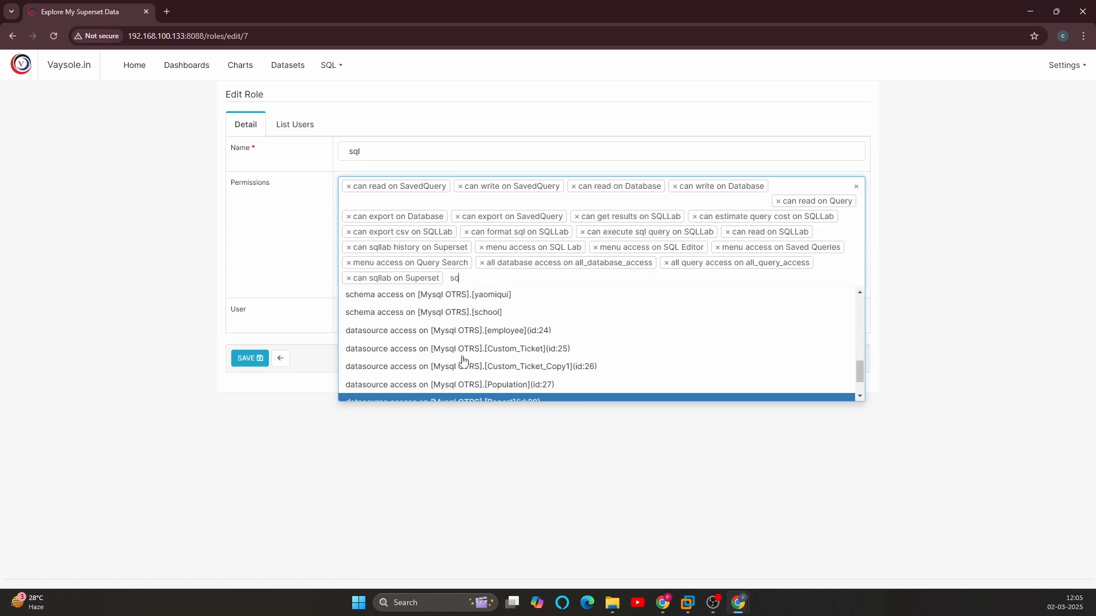
left_click(250, 358)
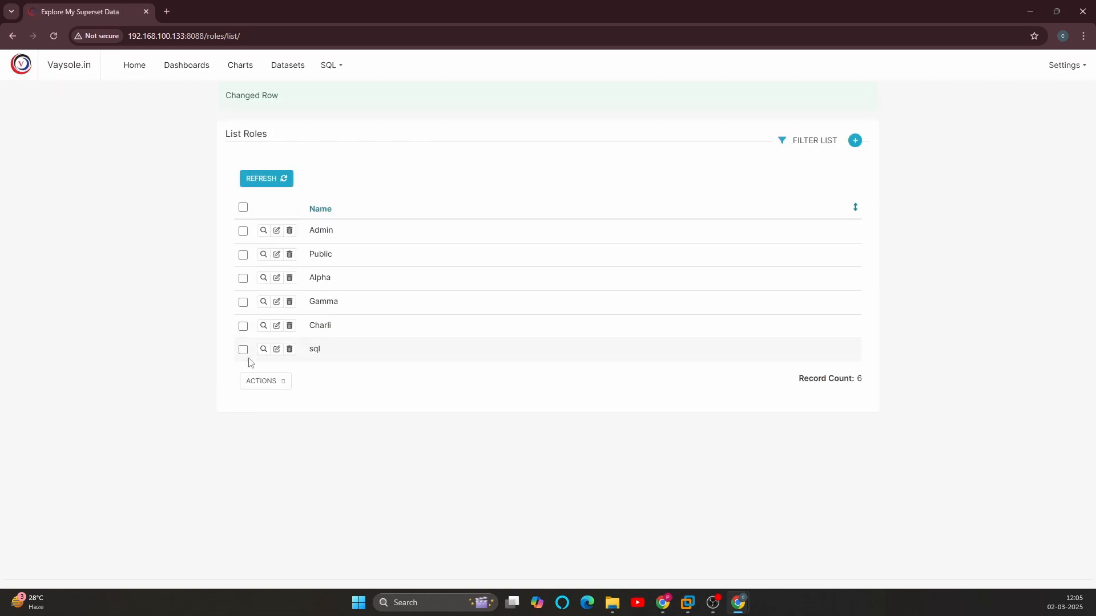
Step: Return to the Incognito window and recheck sql_user's SQL Lab access with the updated role
key("alt+Tab")
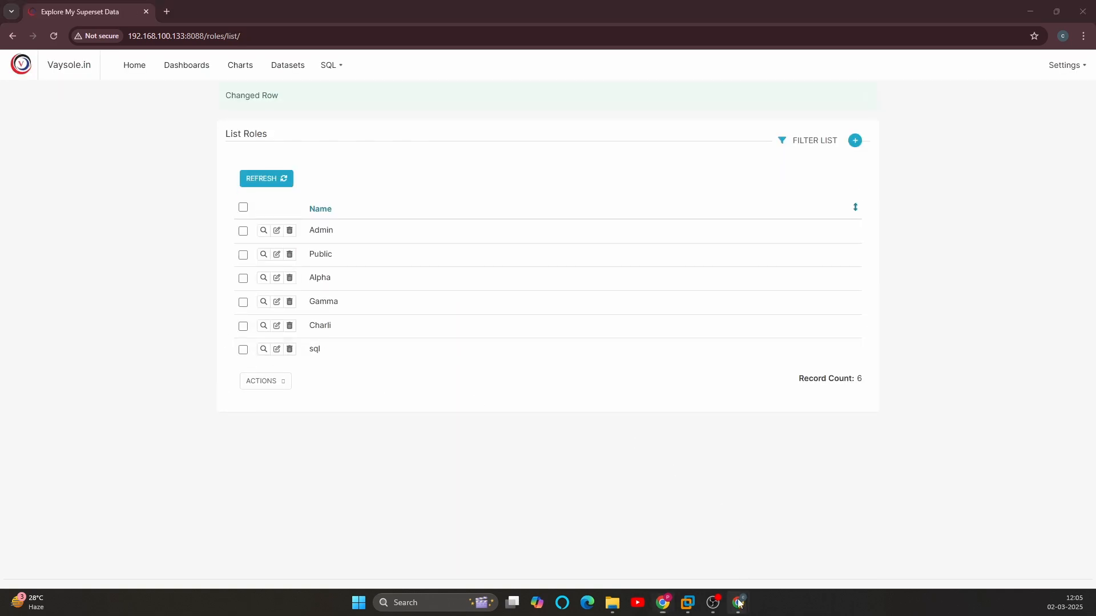
mouse_move(737, 602)
left_click(782, 536)
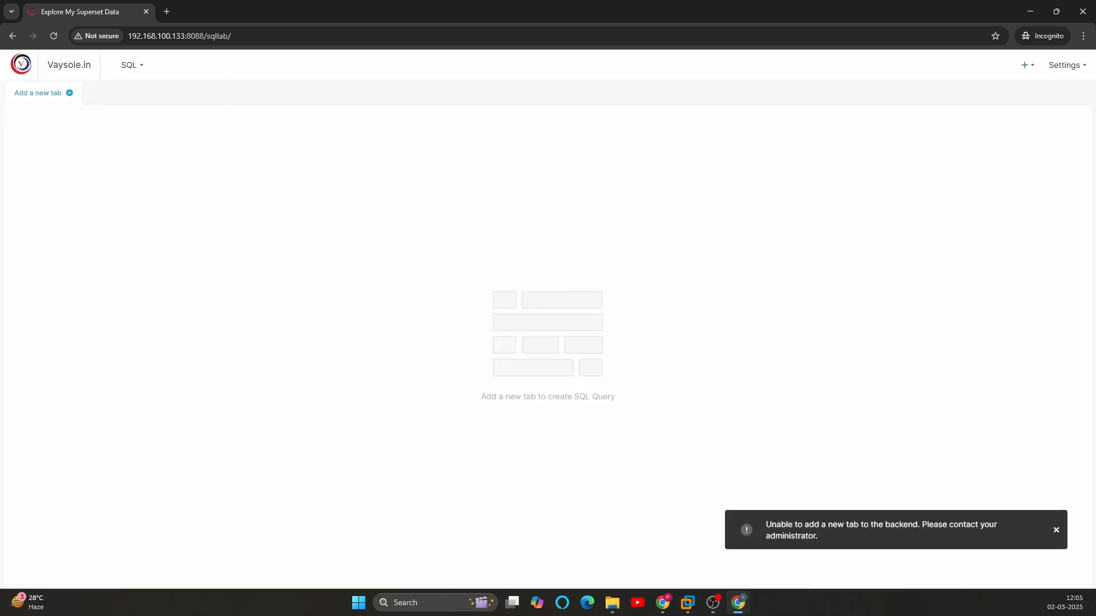
Step: Switch back to the admin window and add the permission "can read on Dataset" to the sql role
key("alt+Tab")
left_click(274, 350)
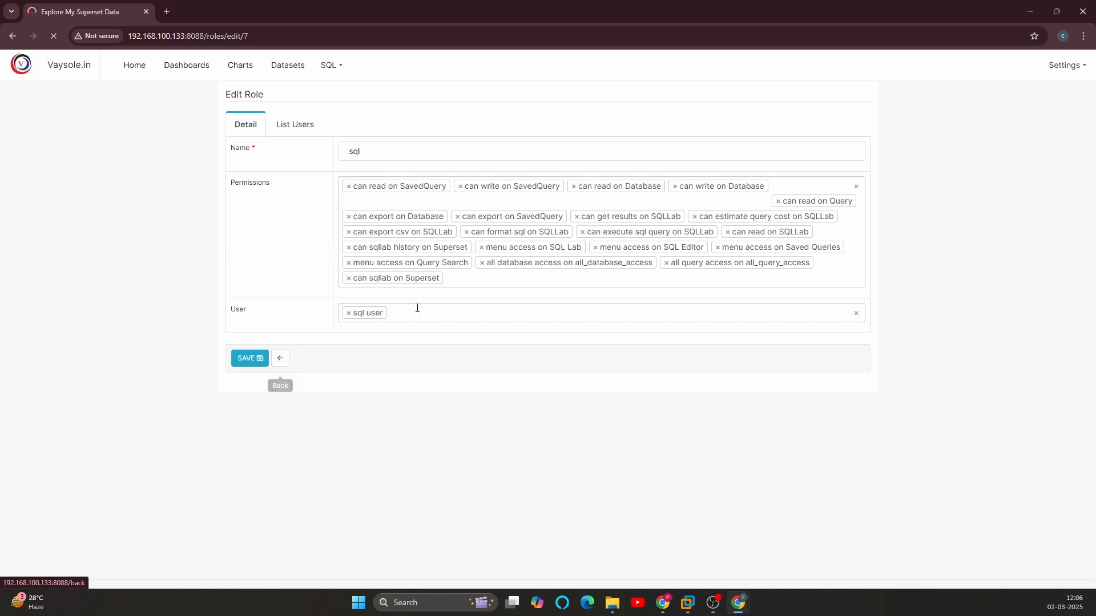
left_click(474, 279)
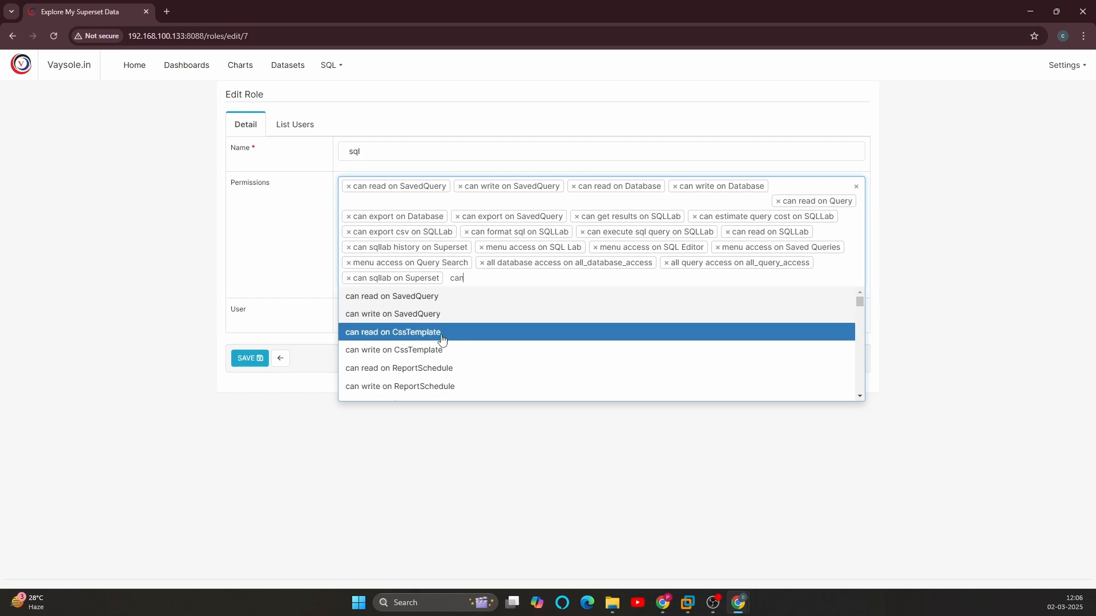
scroll(491, 327, "down", 3)
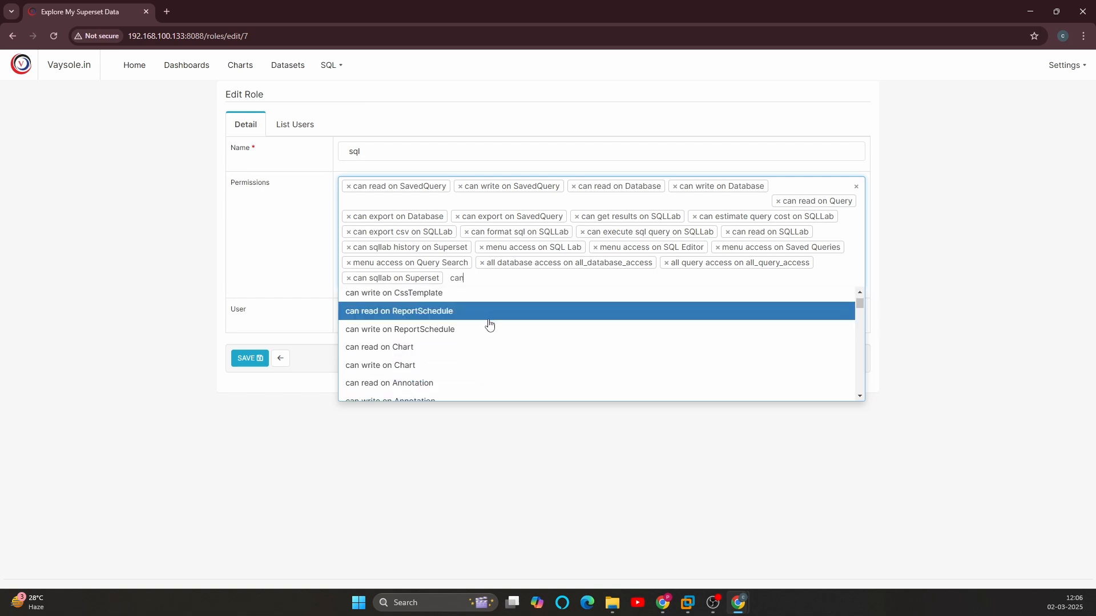
scroll(487, 329, "down", 2)
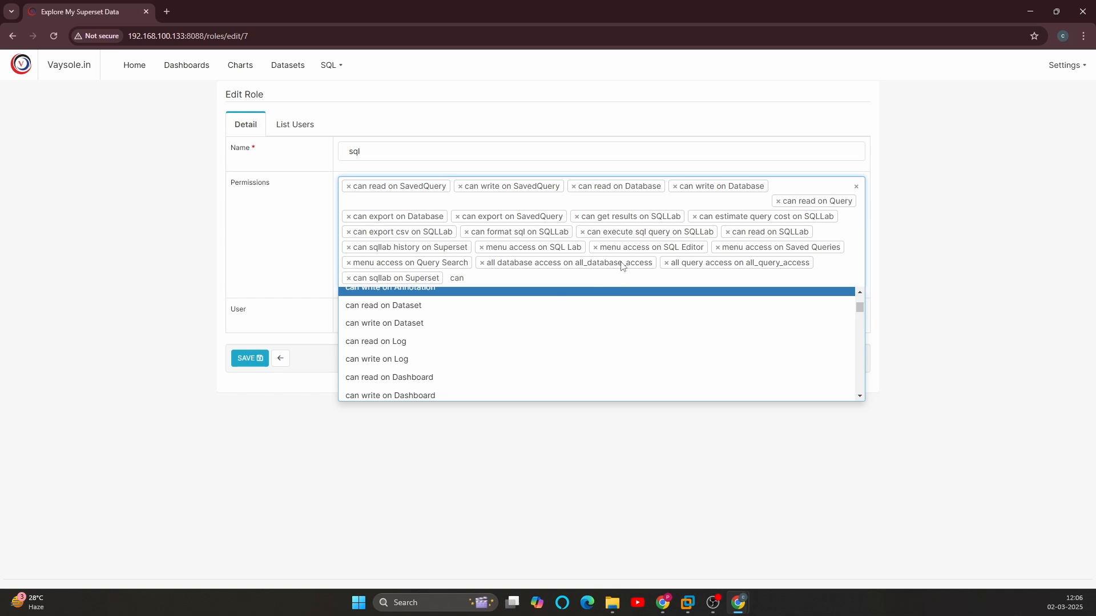
left_click(442, 306)
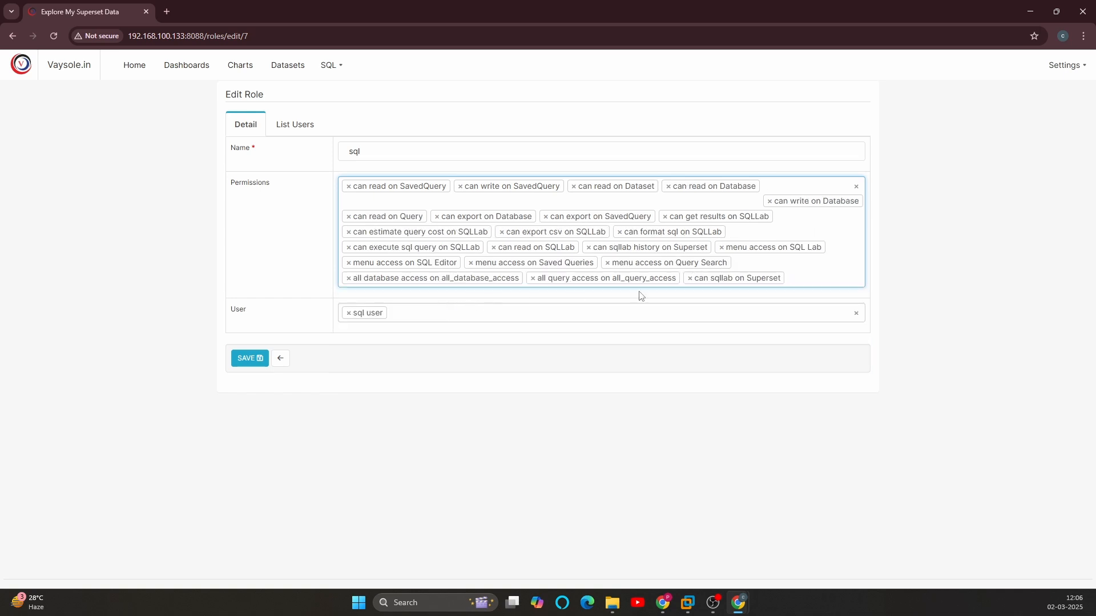
Step: Look through the permissions matching "can" for further ones the sql role needs to open SQL Lab tabs
type("can")
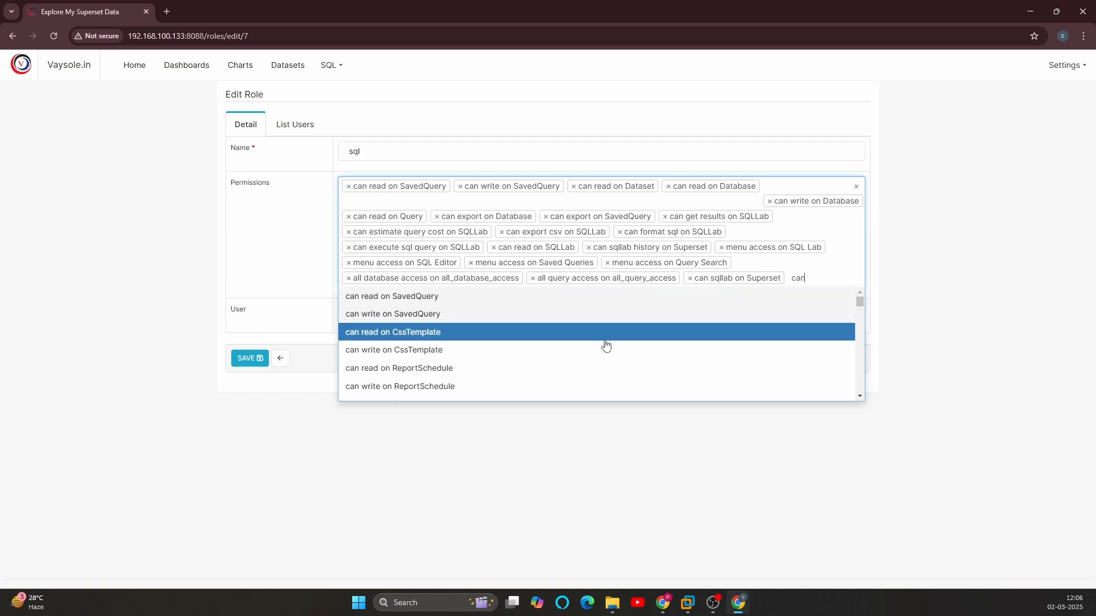
scroll(537, 340, "down", 3)
scroll(530, 338, "down", 1)
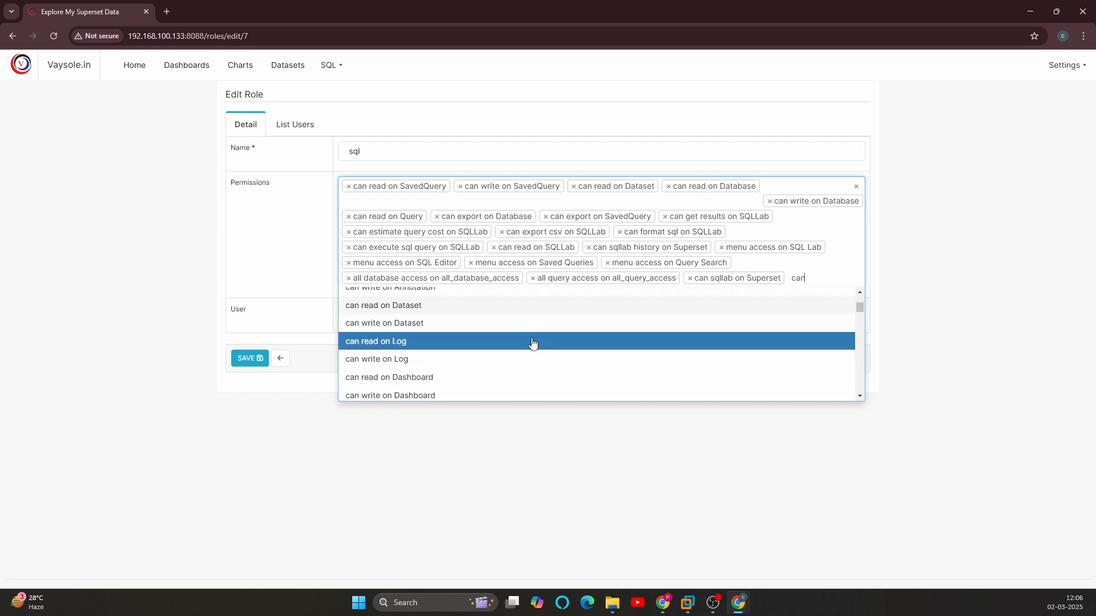
scroll(533, 348, "down", 1)
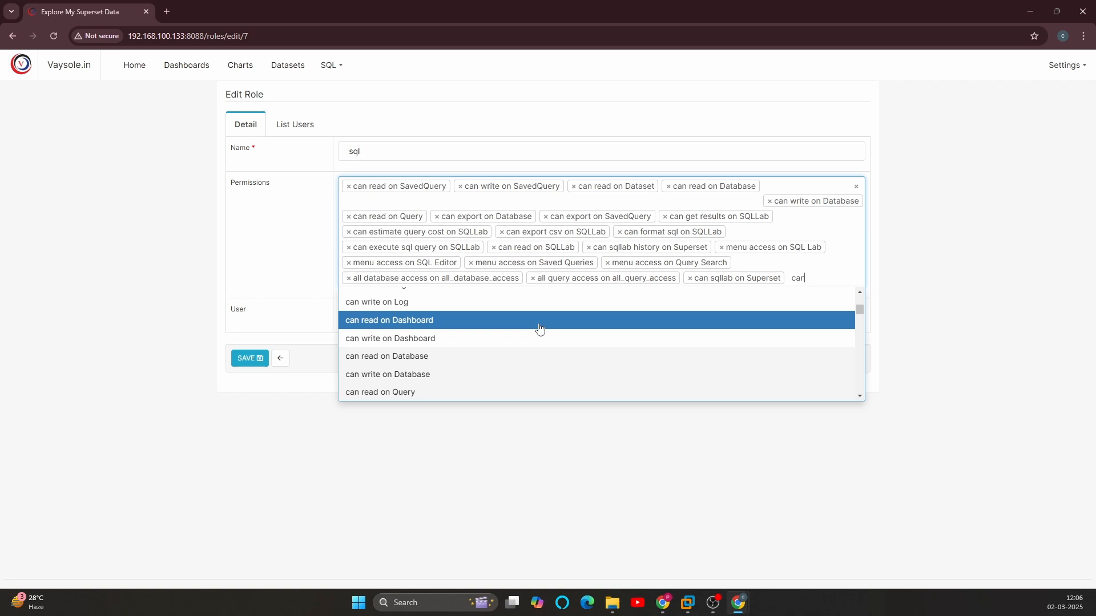
scroll(536, 339, "down", 1)
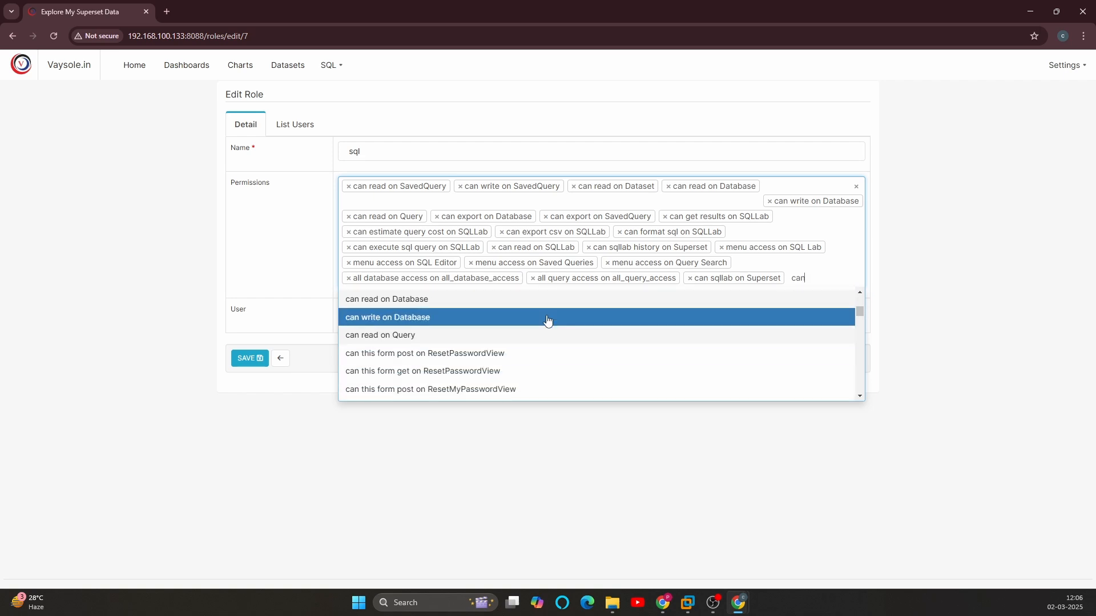
scroll(547, 322, "down", 5)
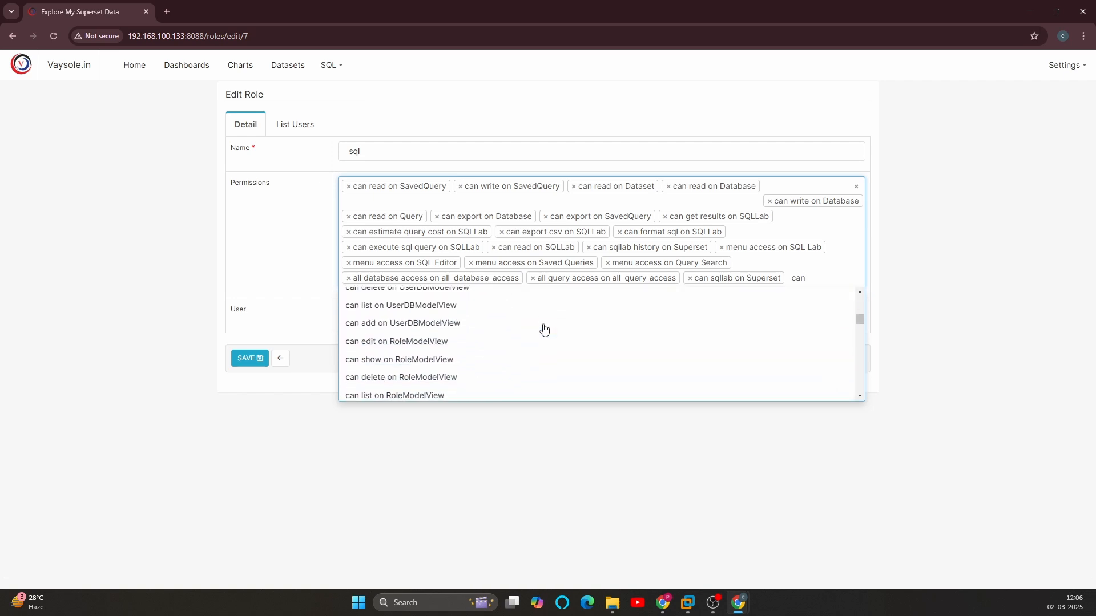
scroll(543, 329, "down", 6)
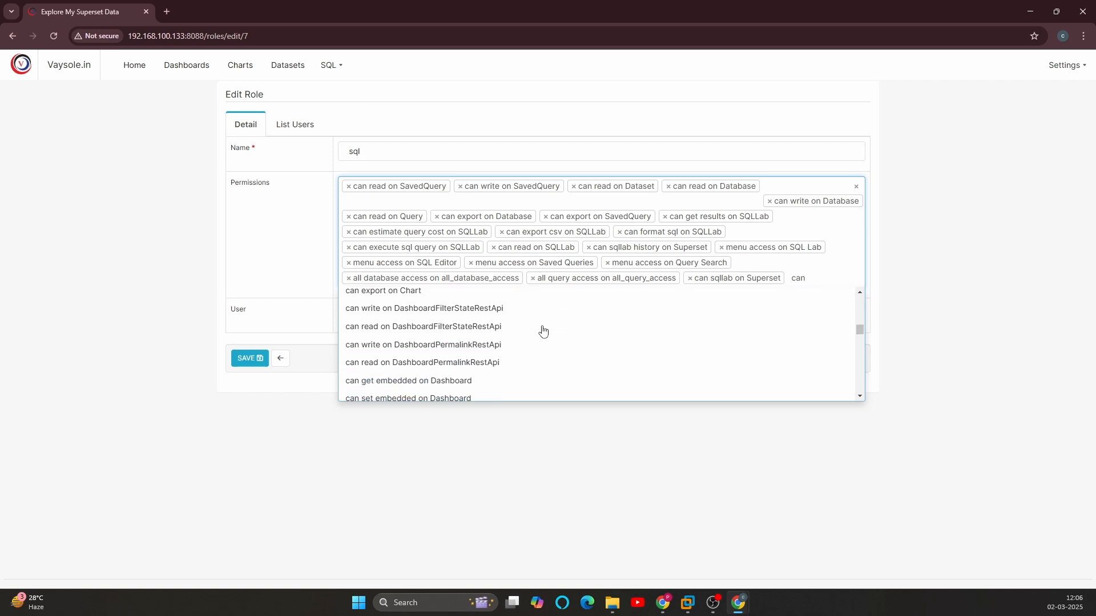
scroll(543, 332, "down", 4)
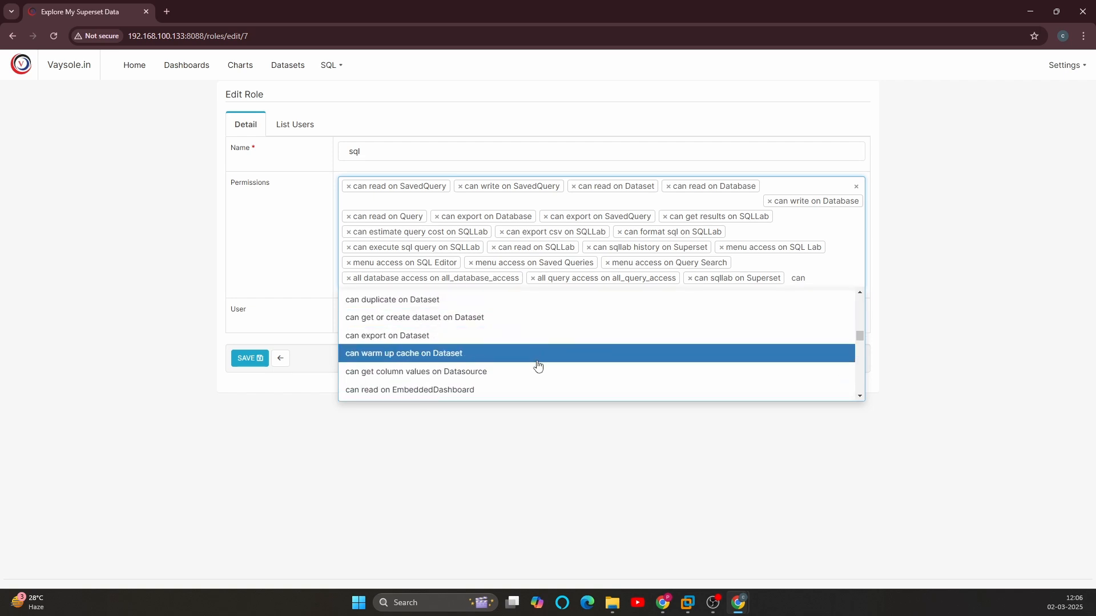
scroll(534, 361, "down", 4)
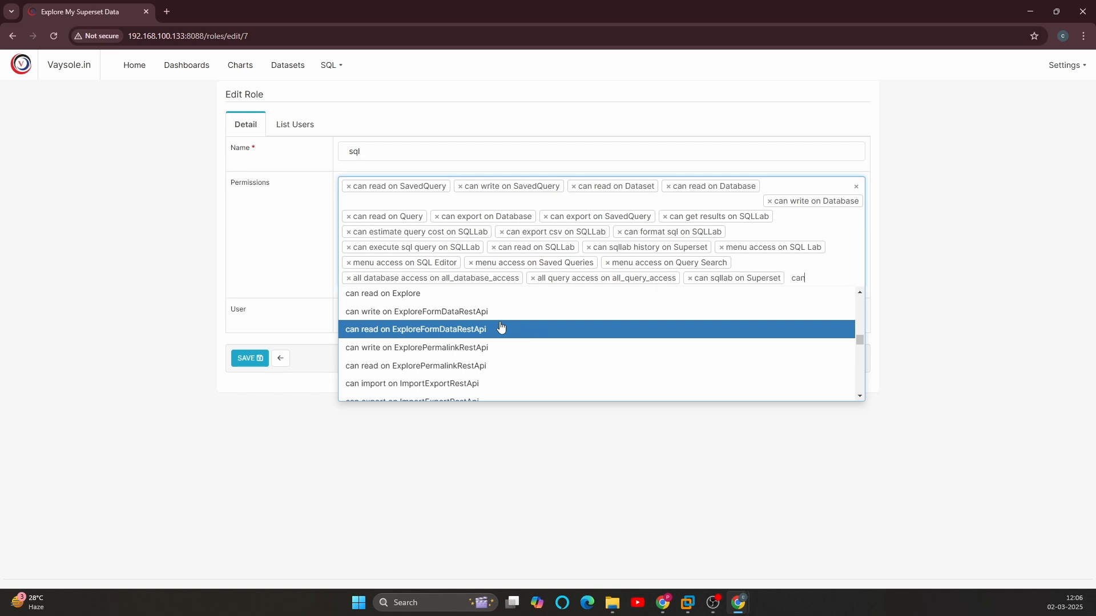
scroll(522, 339, "up", 1)
scroll(496, 351, "down", 1)
scroll(496, 349, "down", 5)
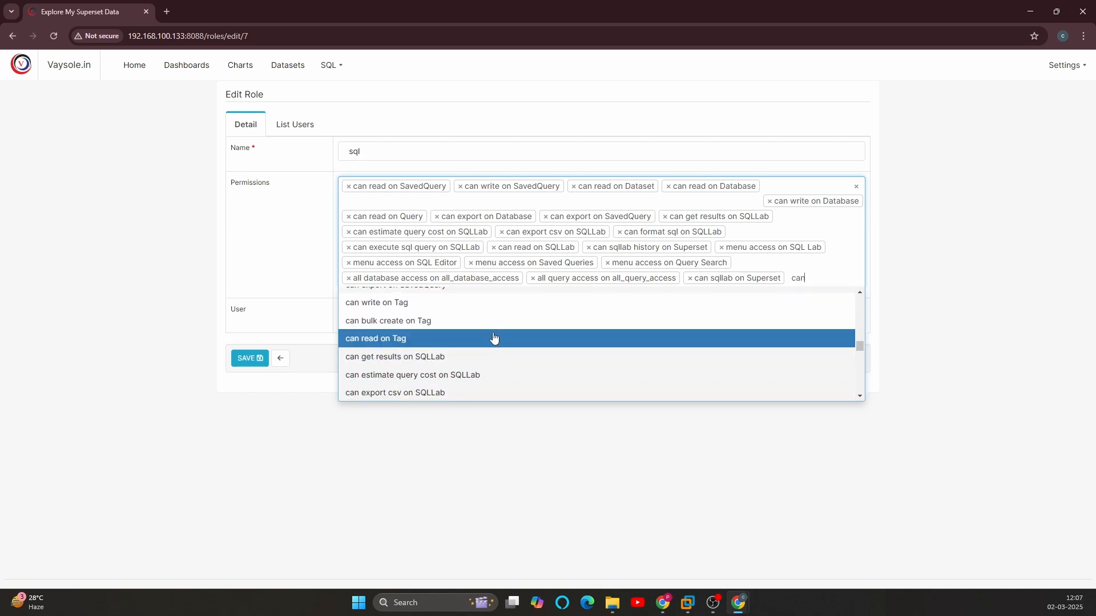
scroll(494, 338, "down", 1)
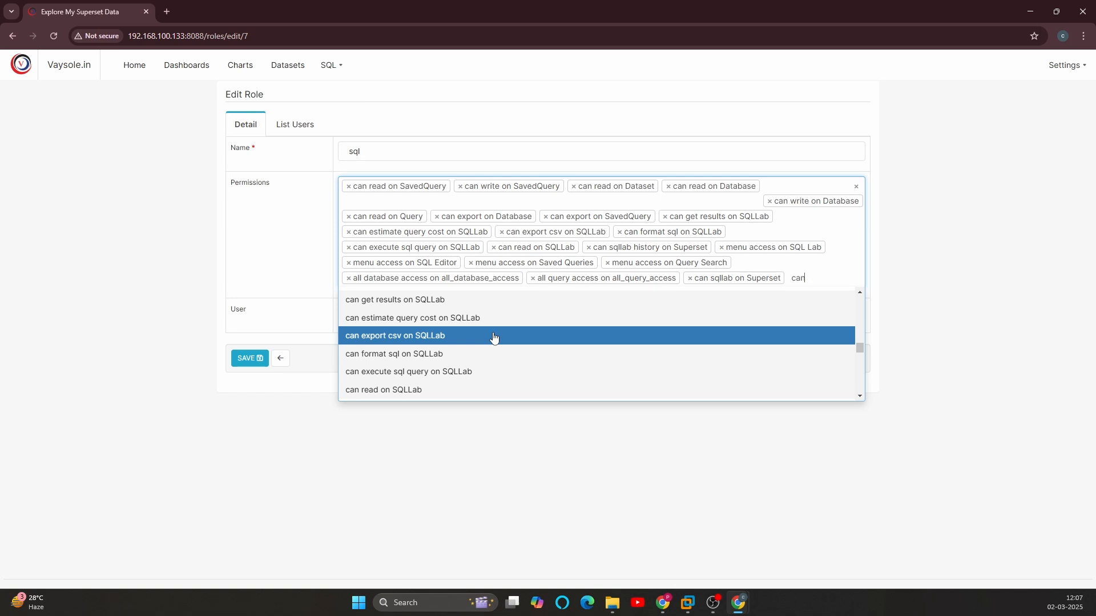
scroll(468, 344, "down", 1)
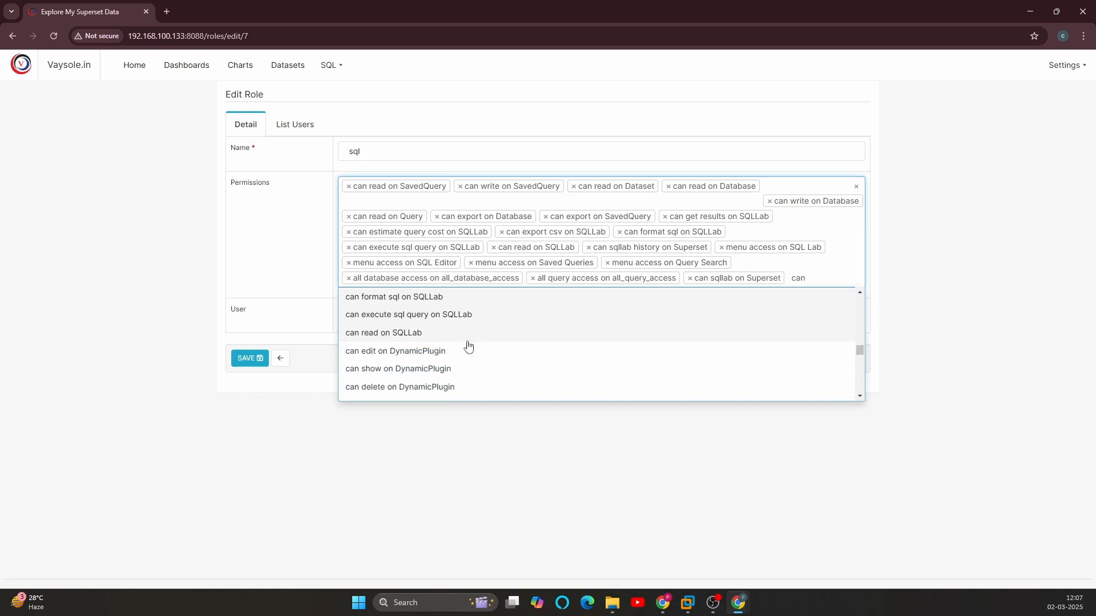
scroll(474, 342, "down", 3)
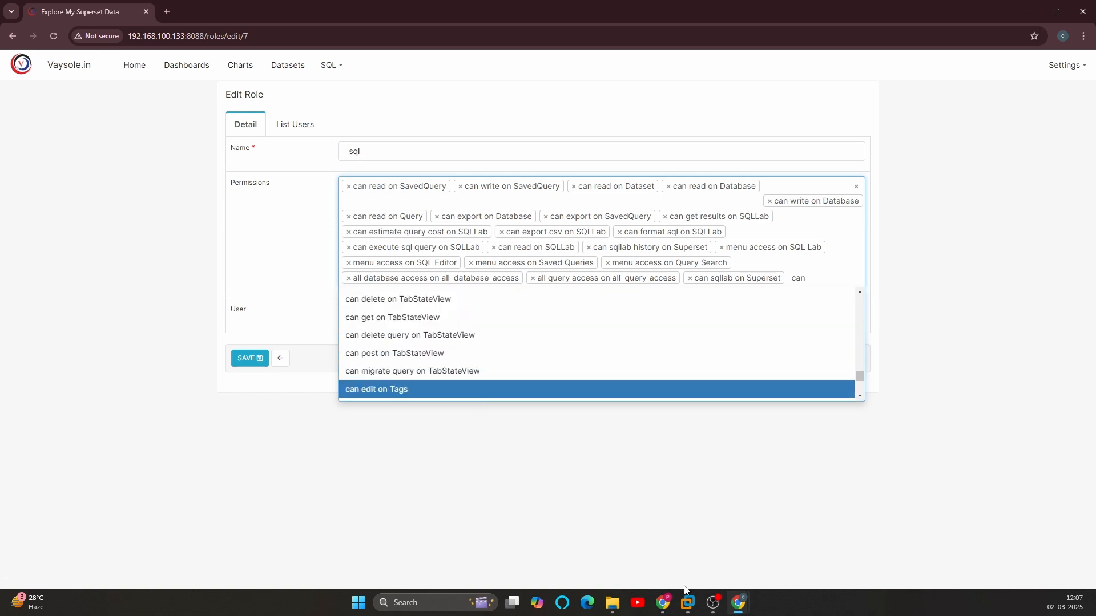
Step: Check sql_user's SQL Lab page in the Incognito window, then add "can post on TableSchemaView" to the sql role in the admin window
mouse_move(743, 608)
left_click(793, 540)
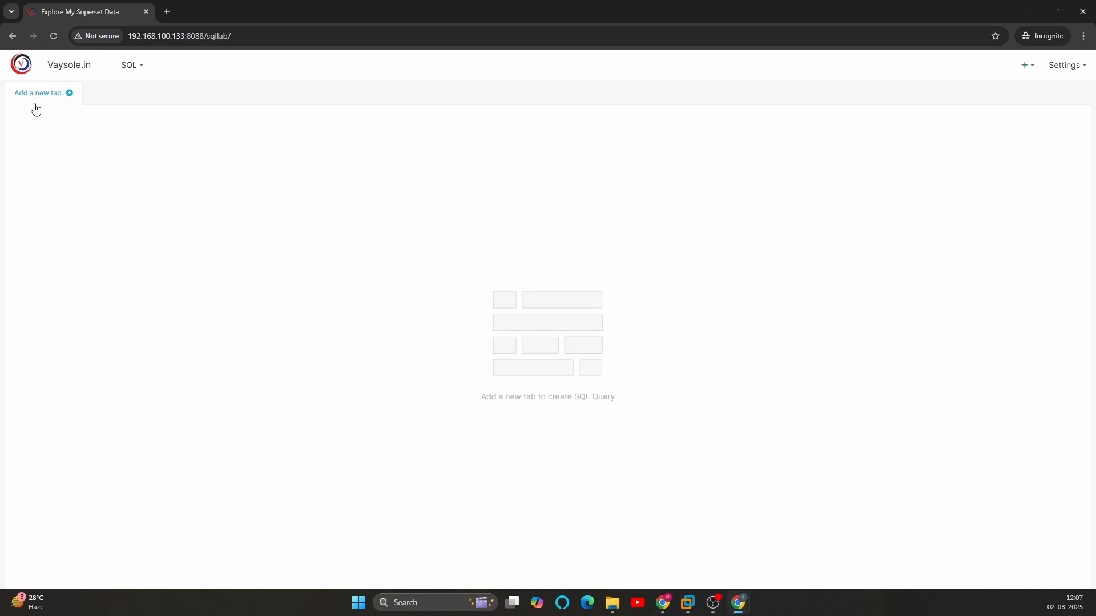
key("alt+Tab")
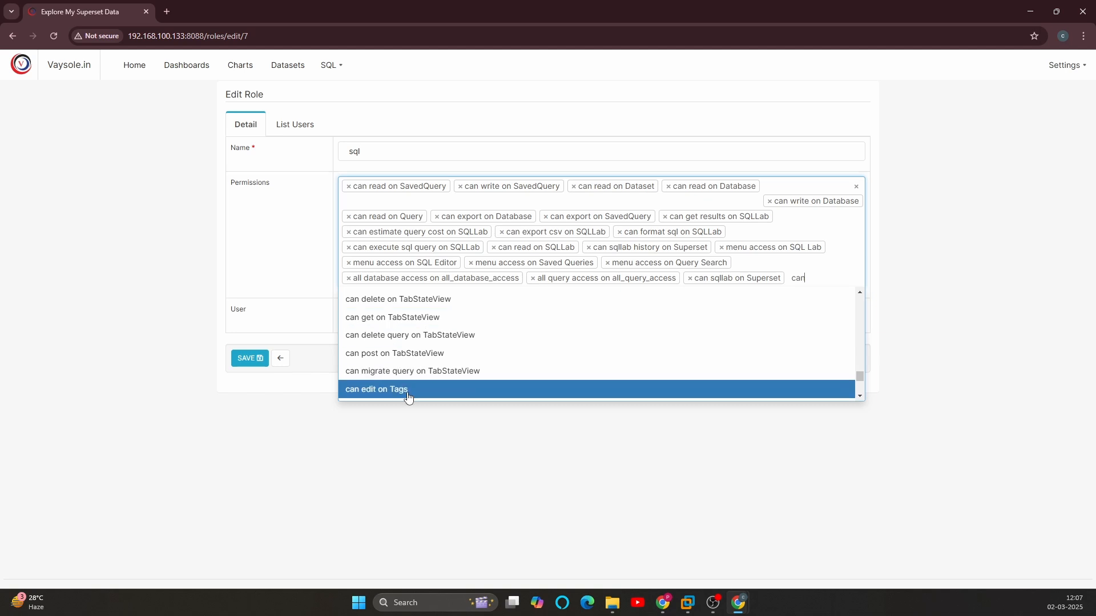
scroll(431, 360, "up", 3)
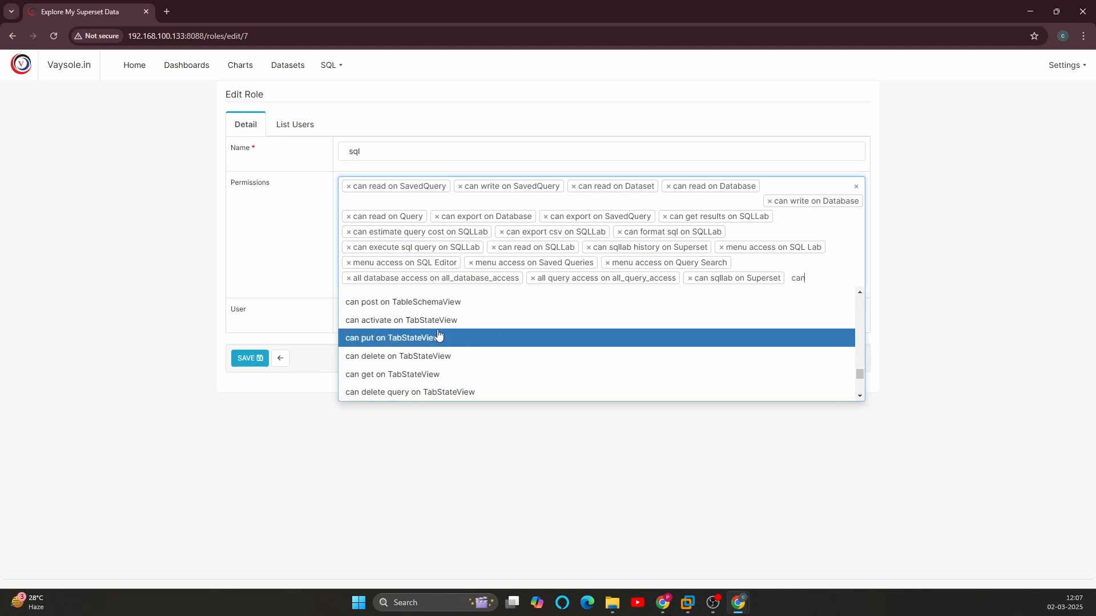
scroll(419, 345, "up", 3)
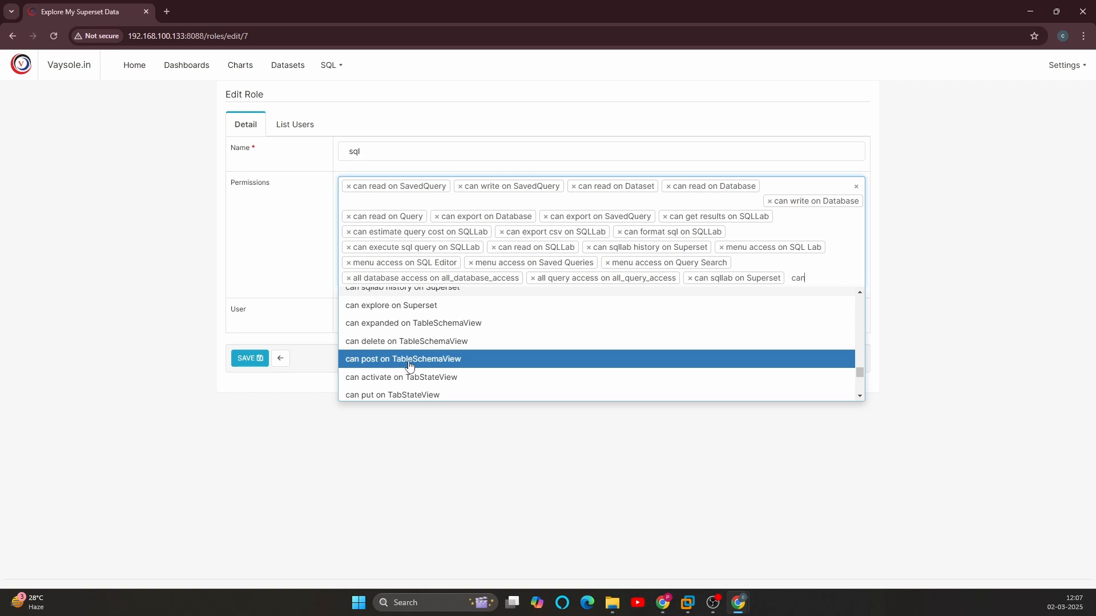
left_click(409, 365)
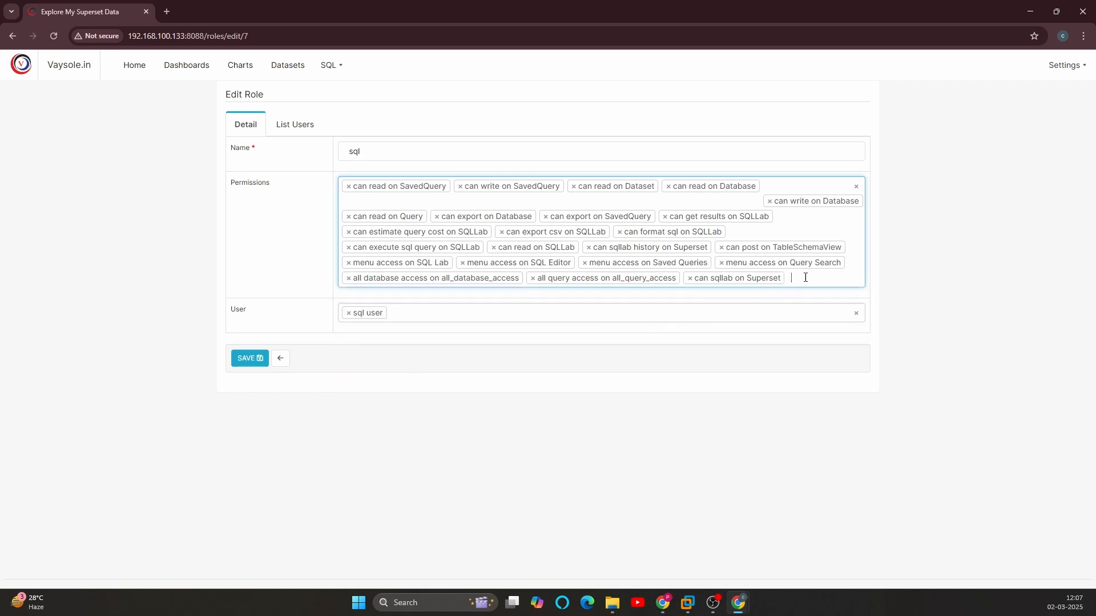
Step: Find the permissions matching "tab" and add "can put on TabStateView" to the sql role
type("ta")
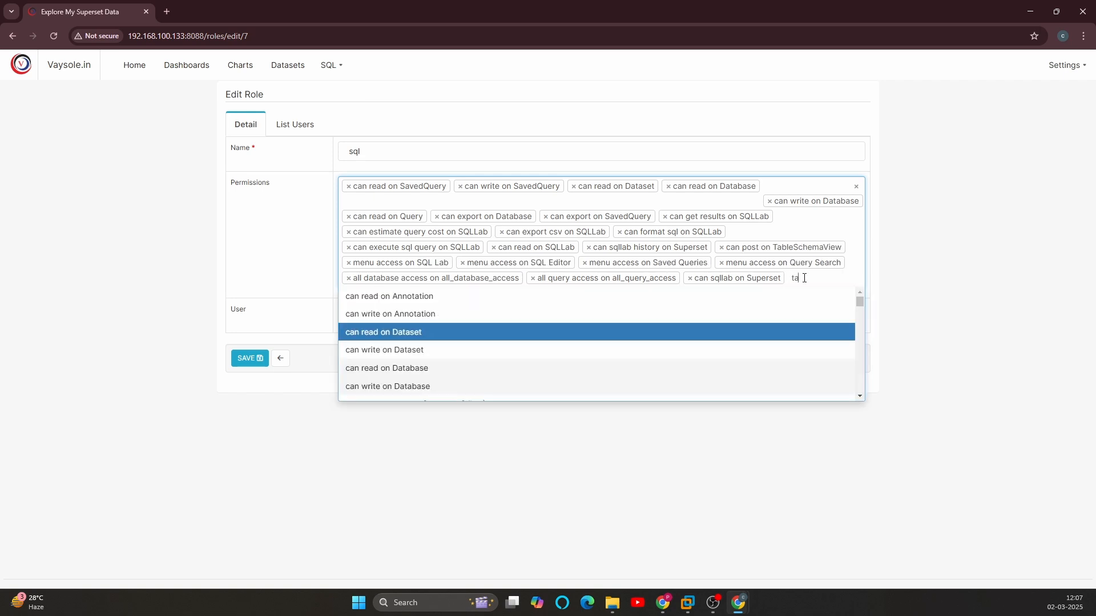
type("bb")
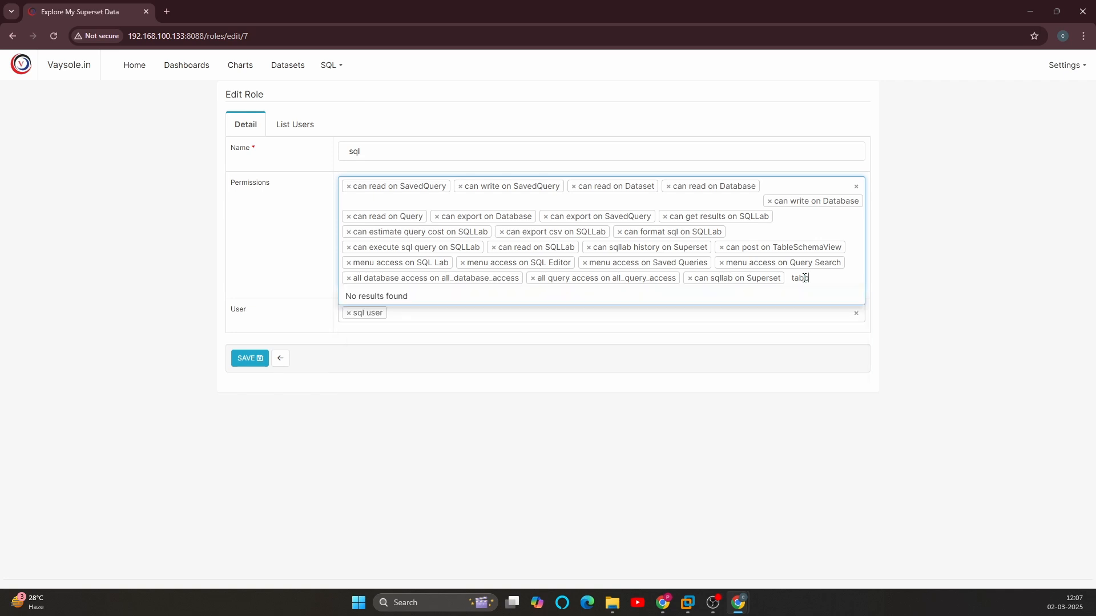
key("BackSpace")
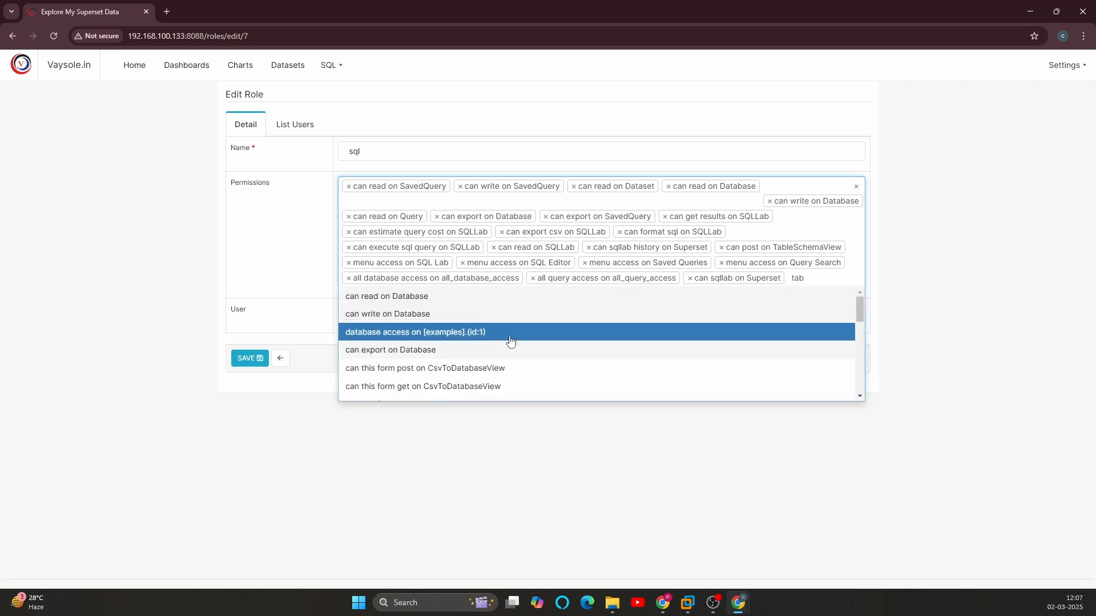
scroll(511, 341, "down", 5)
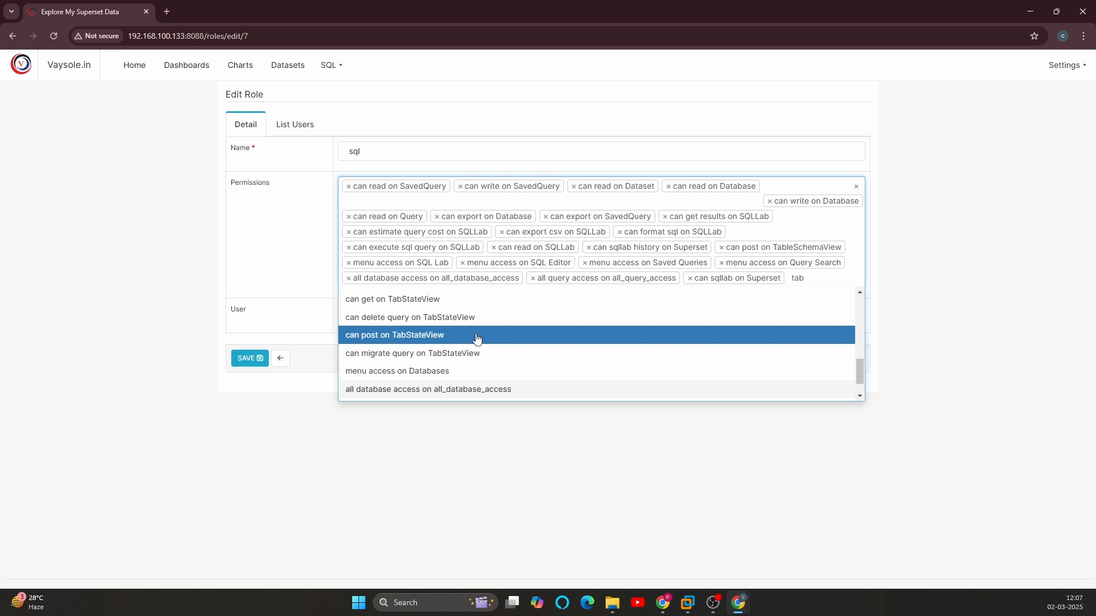
scroll(409, 323, "up", 1)
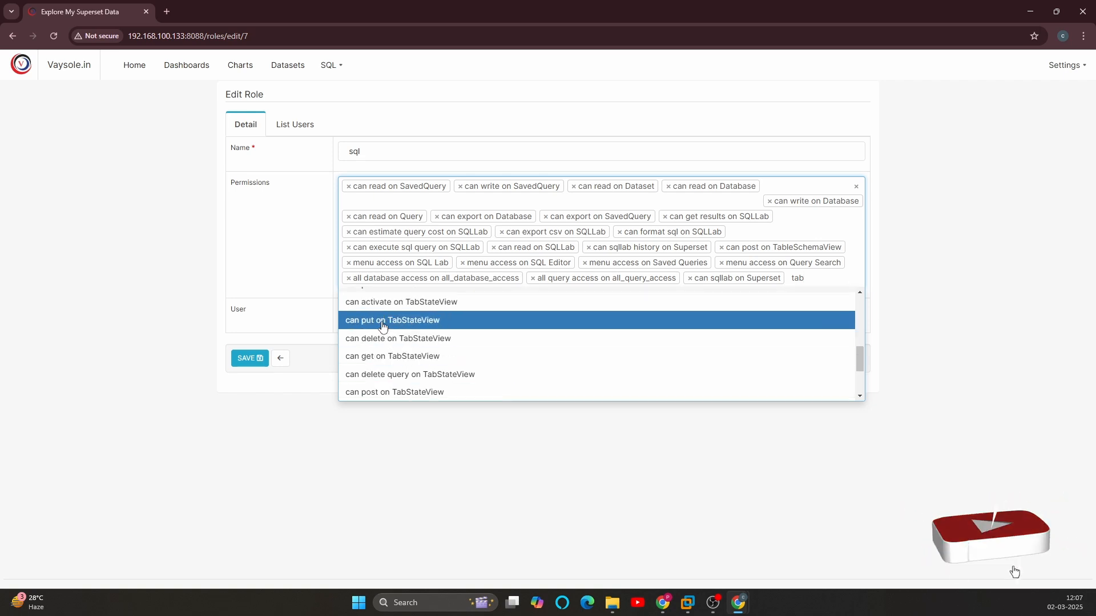
left_click(388, 325)
Step: Filter the permissions by "tabs" and add "can activate on TabStateView" to the sql role
type("tab")
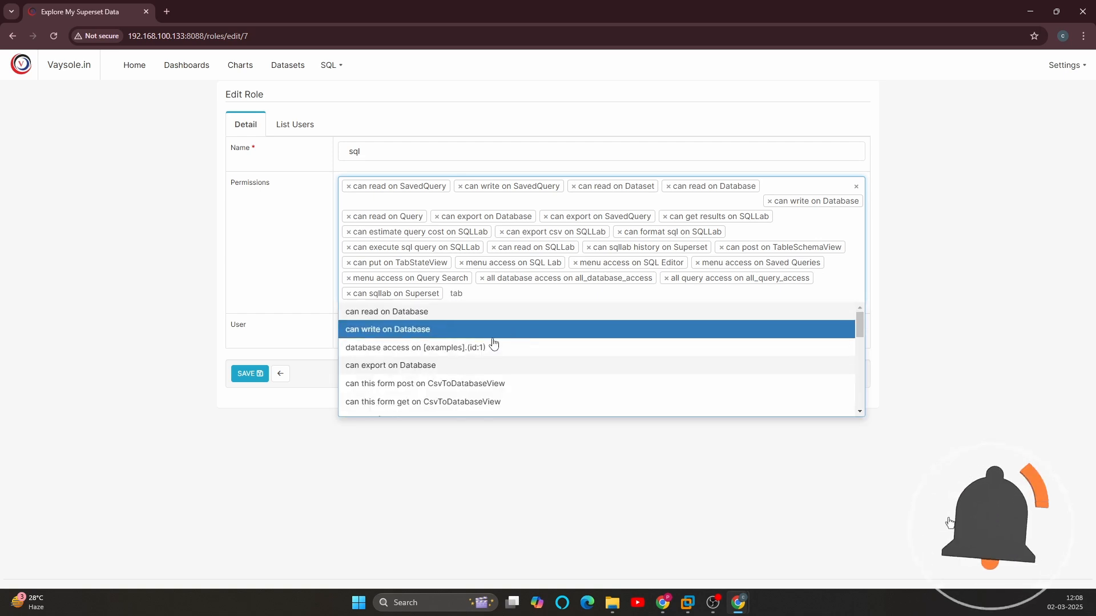
scroll(433, 367, "down", 1)
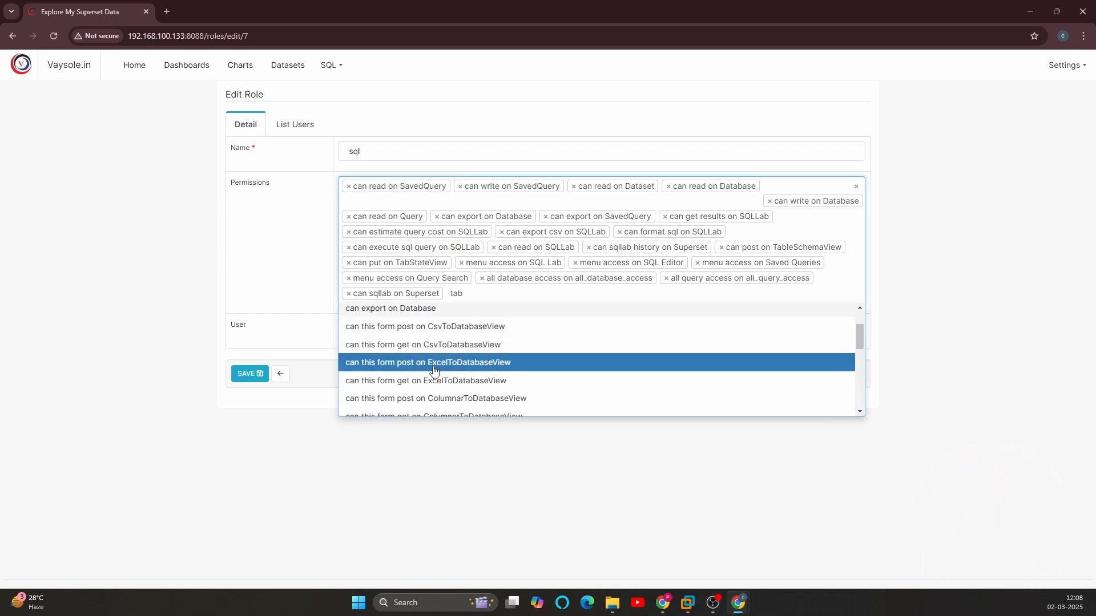
type("s")
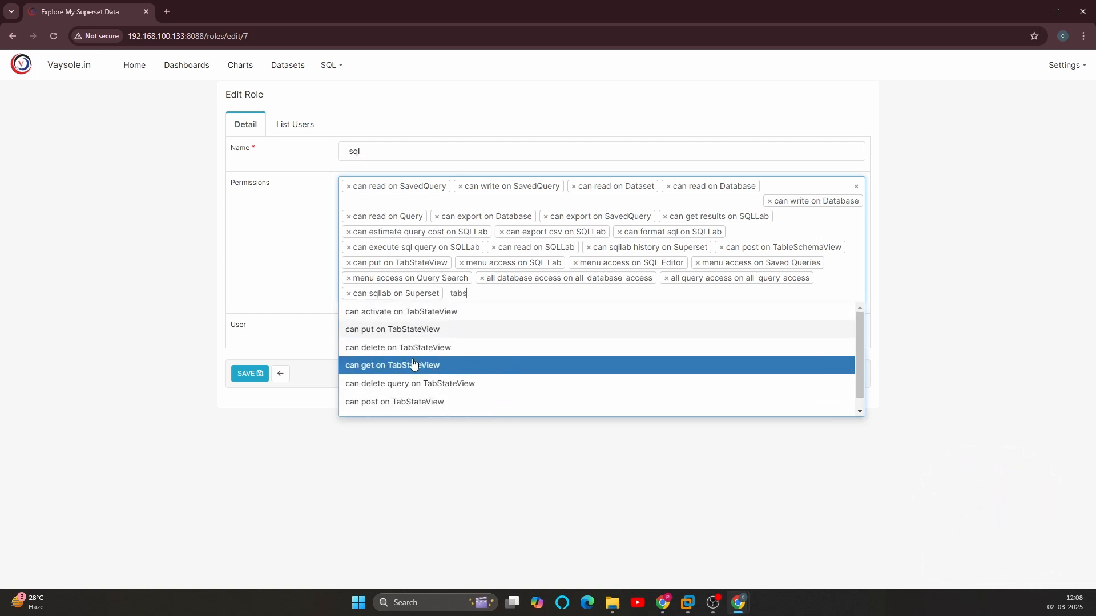
left_click(446, 311)
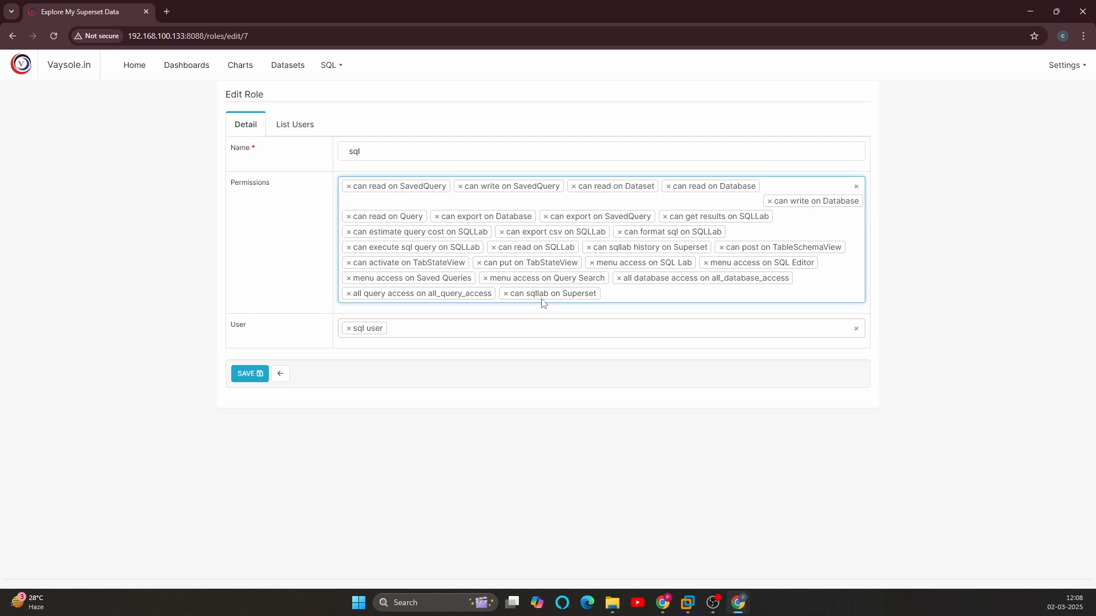
Step: Add the permission "can expanded on TableSchemaView" to the sql role from the entries matching "tab"
left_click(542, 303)
type("tab")
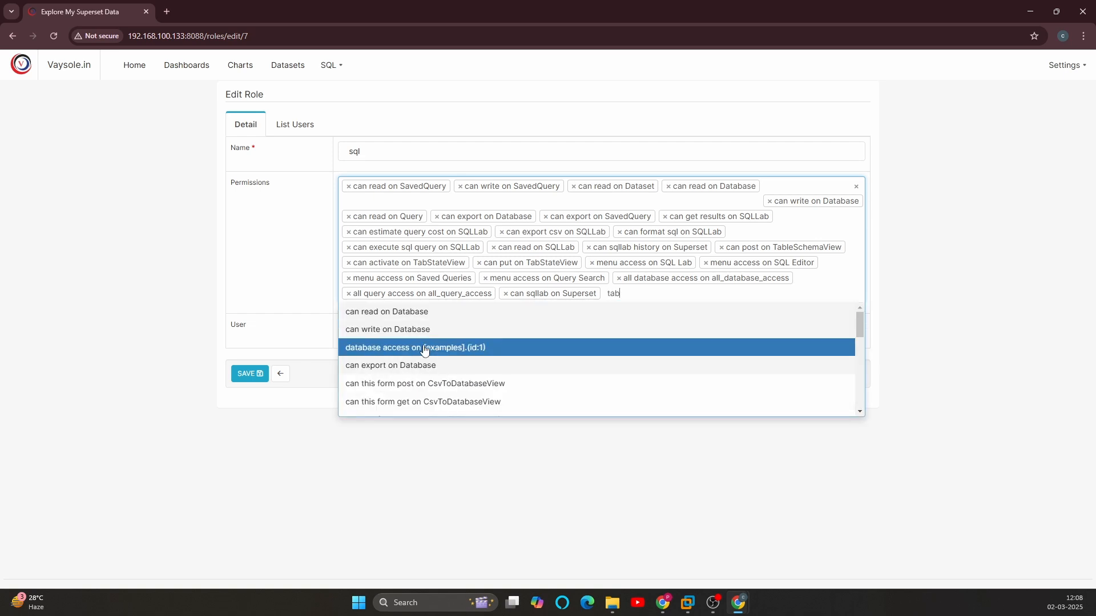
scroll(430, 381, "down", 1)
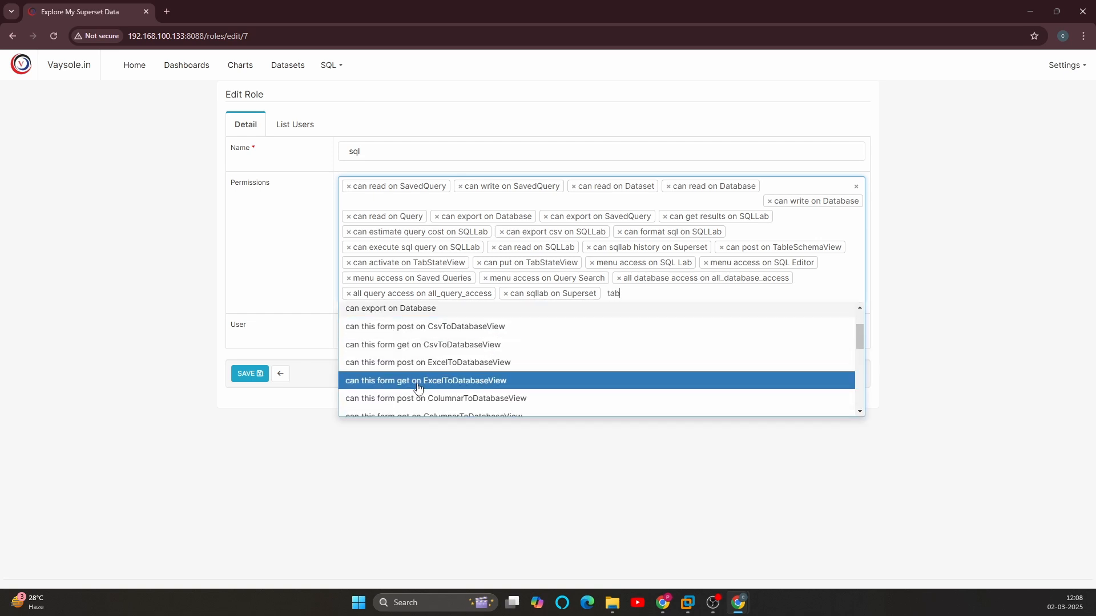
scroll(485, 377, "down", 2)
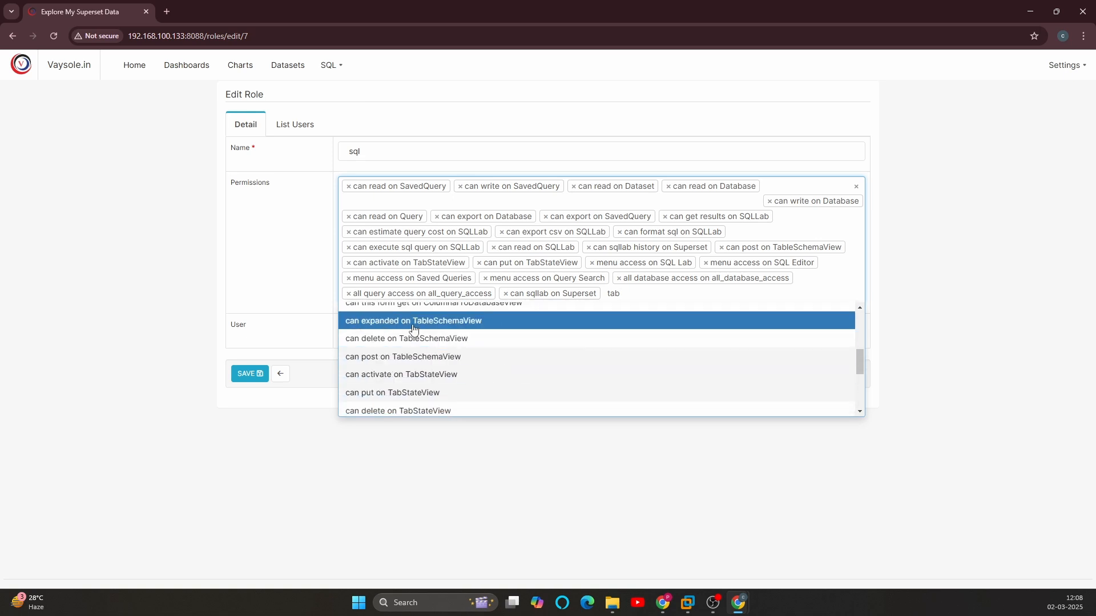
left_click(432, 320)
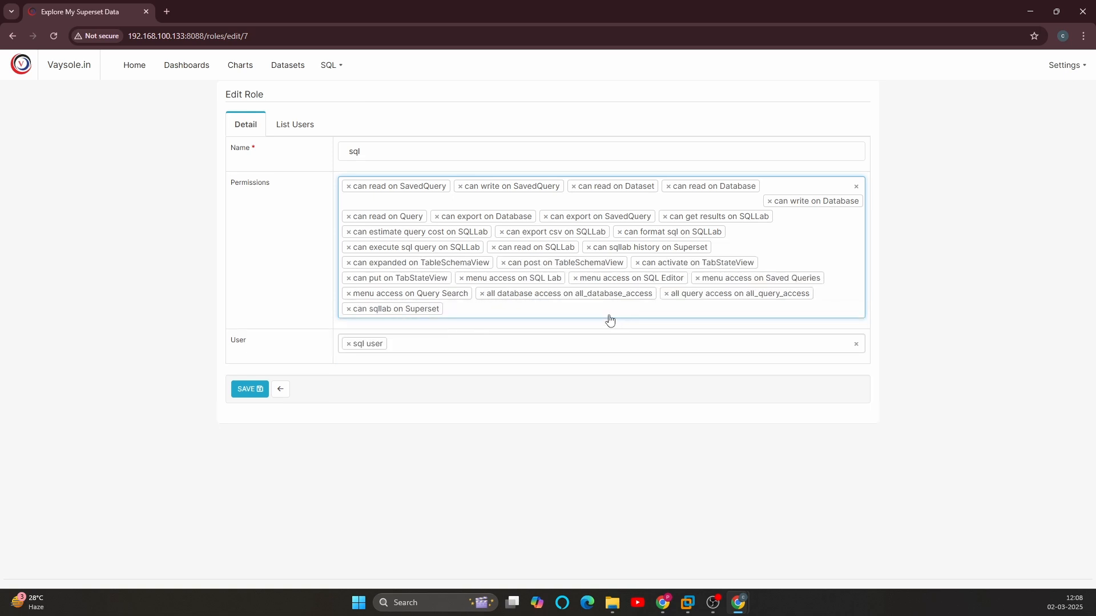
Step: Filter the permissions by "tabs" and add "can get on TabStateView" to the sql role
left_click(610, 319)
type("tab")
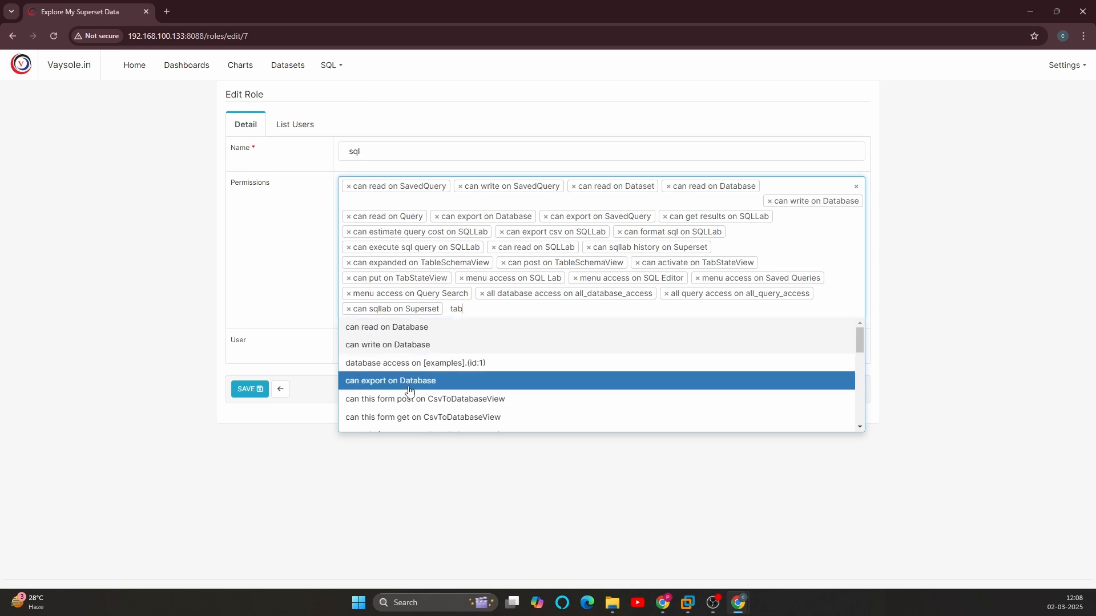
scroll(434, 408, "down", 5)
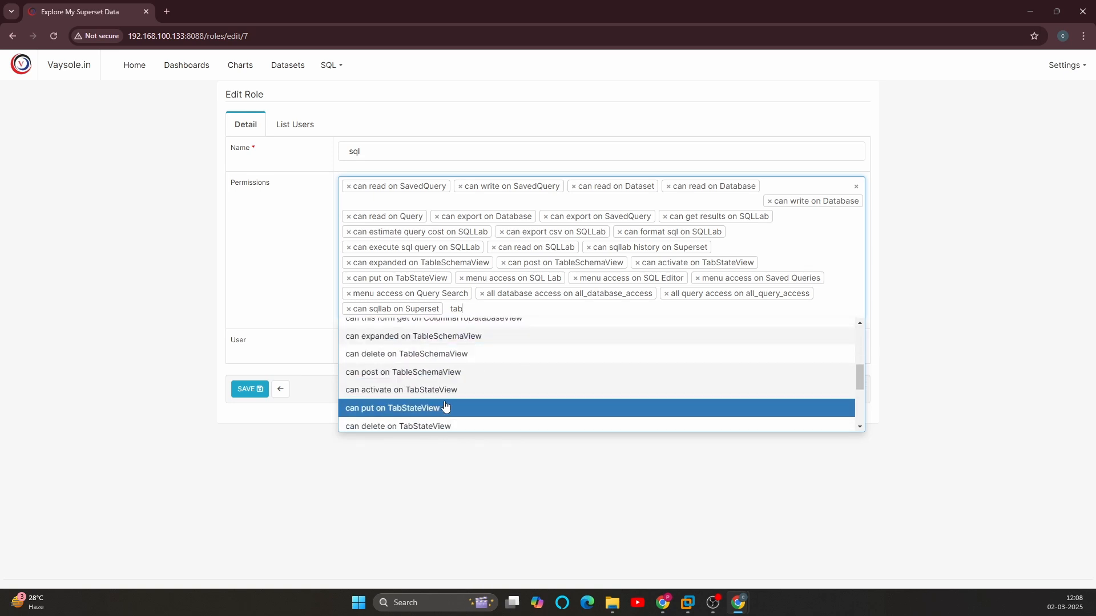
type("s")
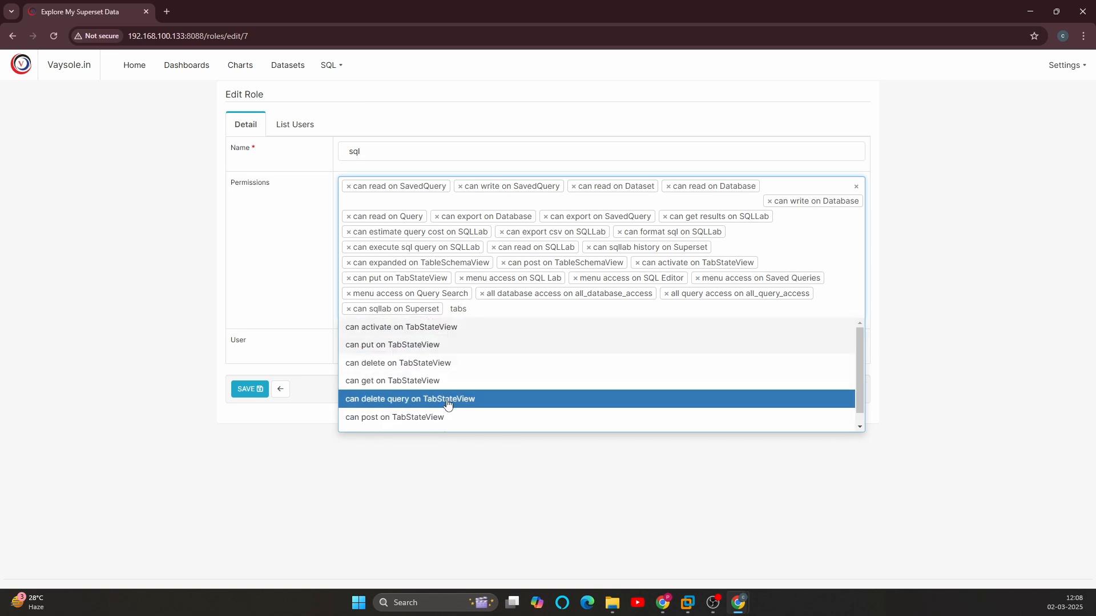
left_click(513, 381)
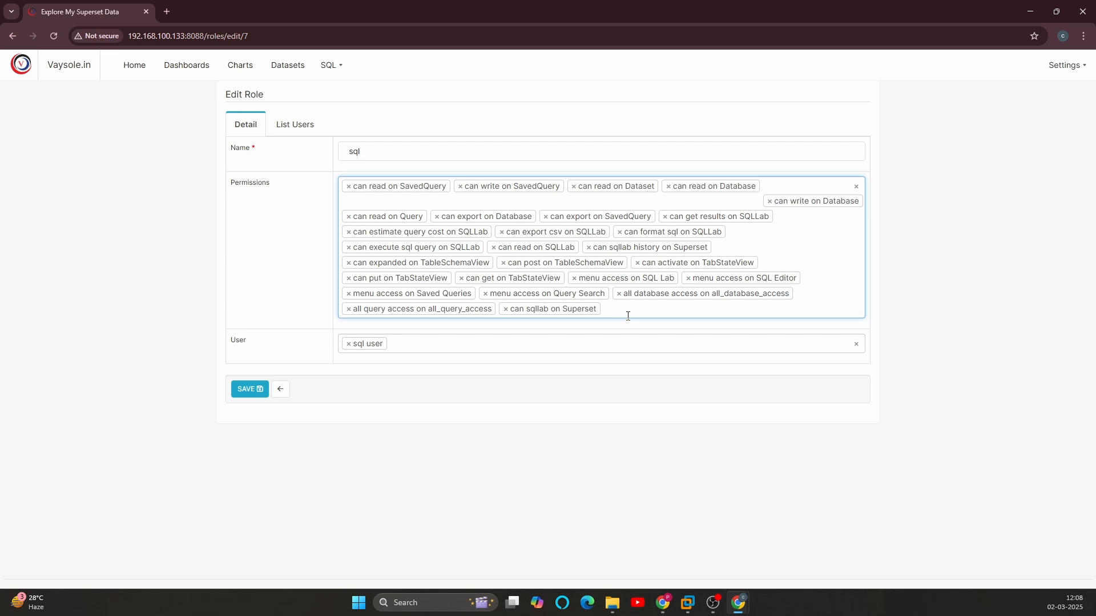
Step: Add "can post on TabStateView" to the sql role from the entries matching "tabs" and save the role
type("tab")
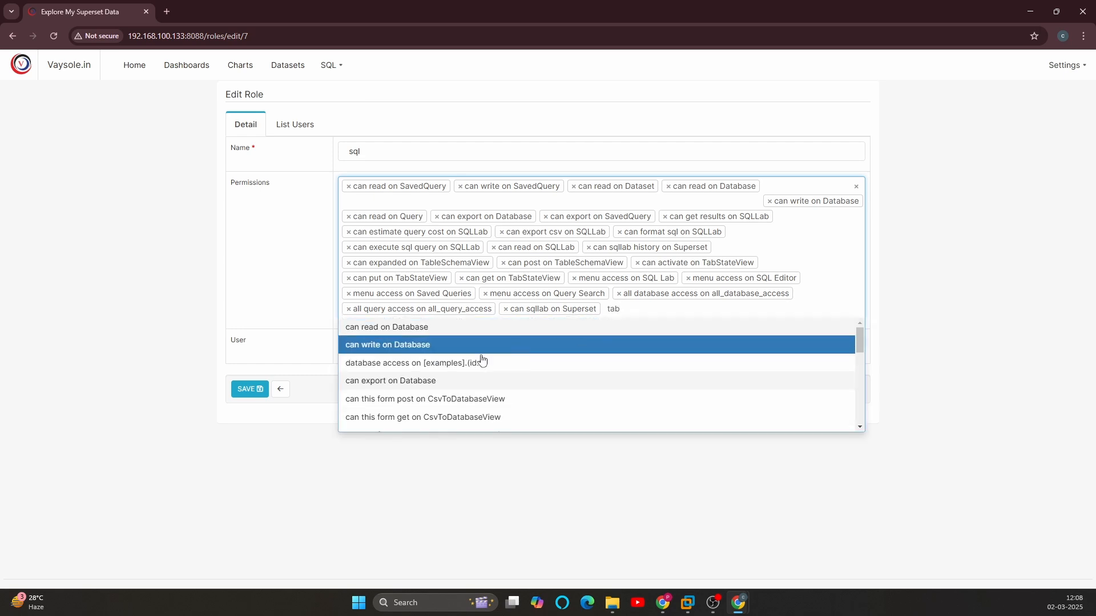
scroll(536, 400, "down", 1)
scroll(536, 399, "down", 5)
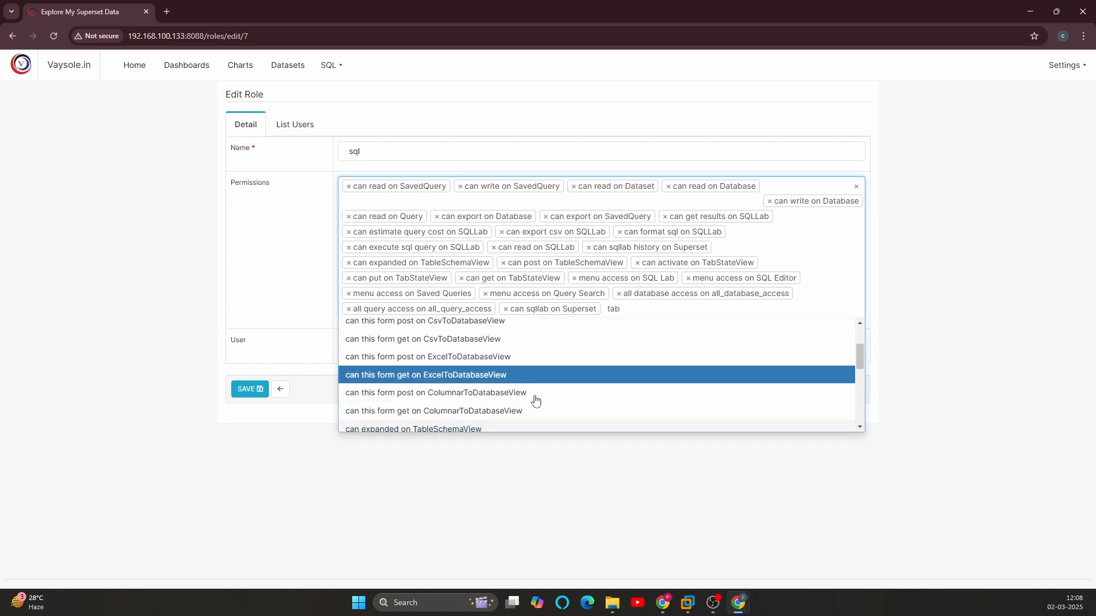
type("s")
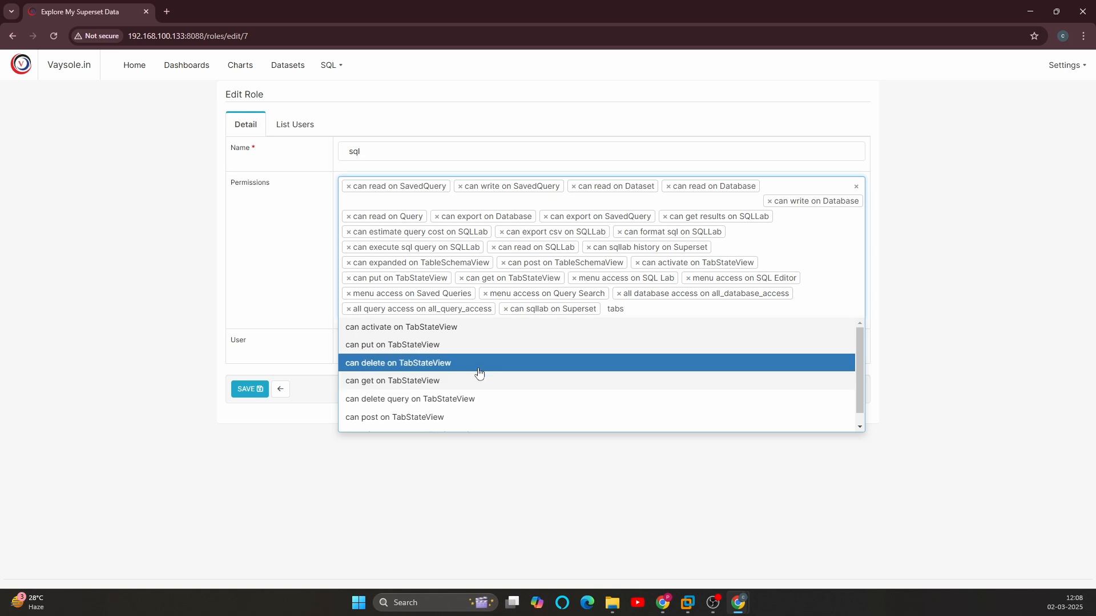
scroll(474, 376, "down", 1)
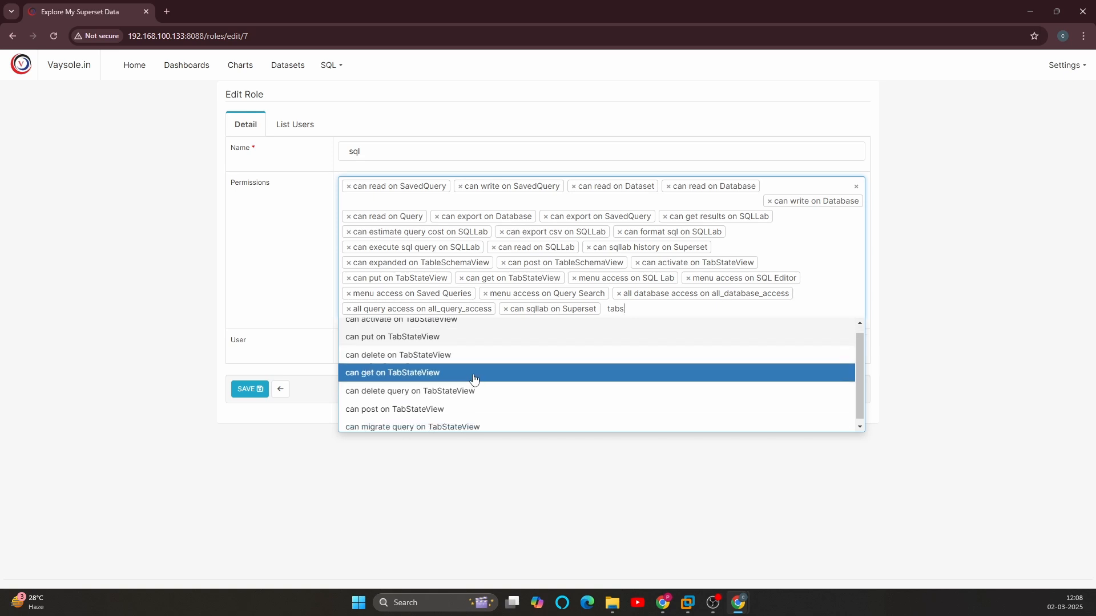
left_click(446, 406)
left_click(249, 389)
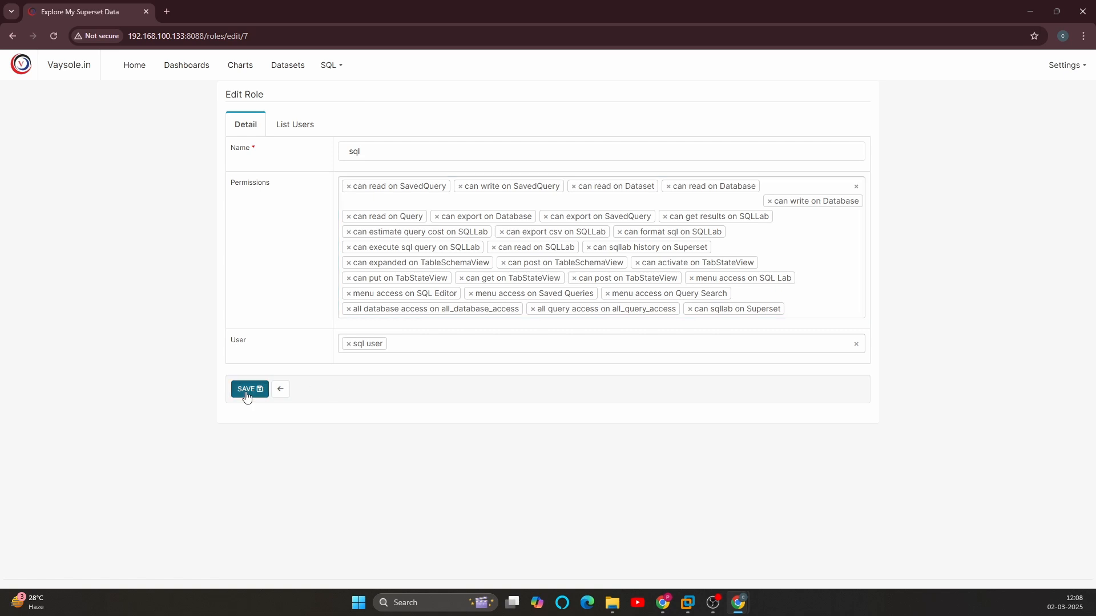
Step: In the Incognito window's SQL Lab, open a second query tab and try to close it
key("alt+Tab")
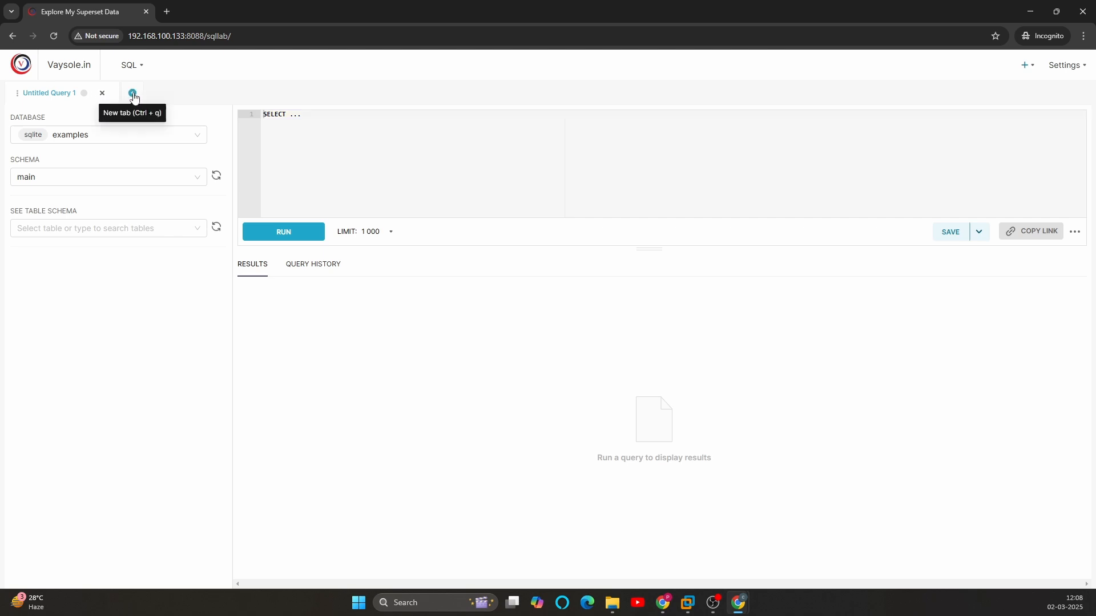
left_click(133, 93)
left_click(219, 94)
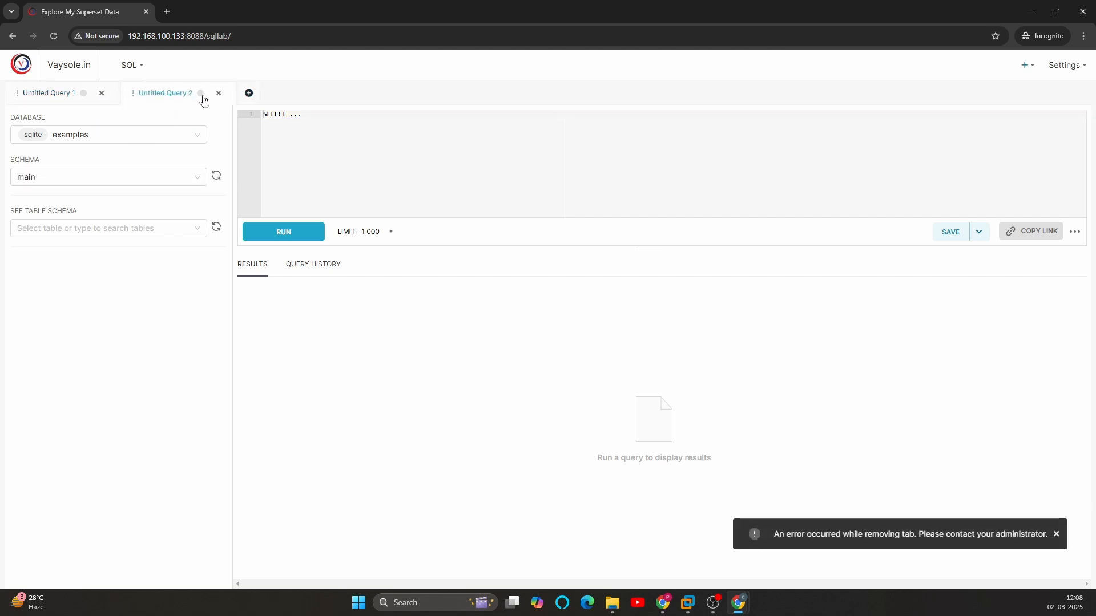
left_click(217, 96)
left_click(218, 99)
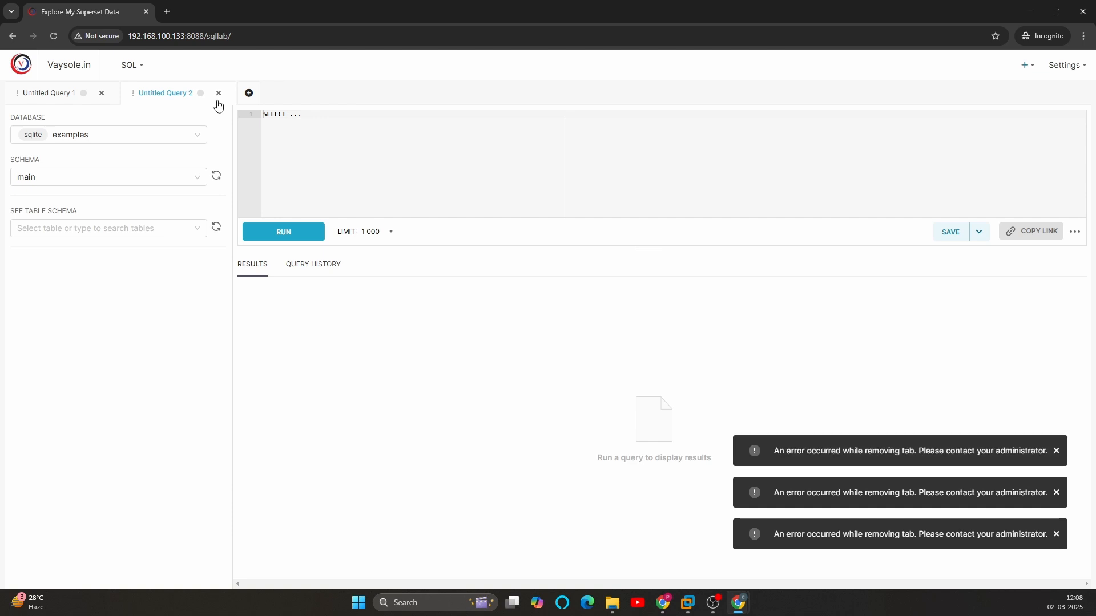
left_click(217, 97)
left_click(218, 97)
Step: Back in the admin window, edit the sql role to add "can delete query on TabStateView" and save it
key("alt+Tab")
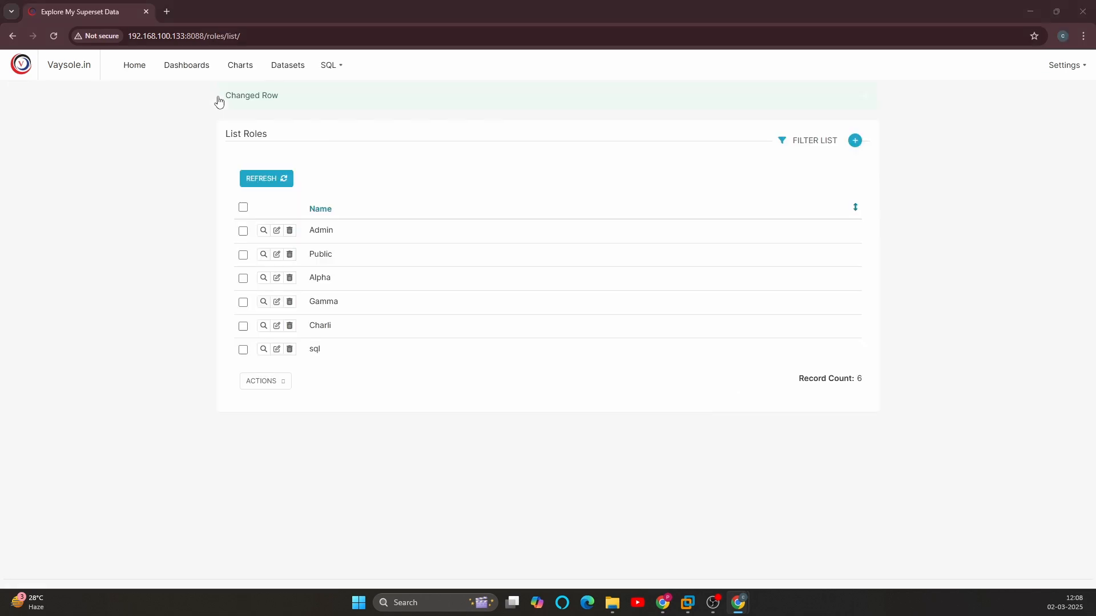
left_click(276, 349)
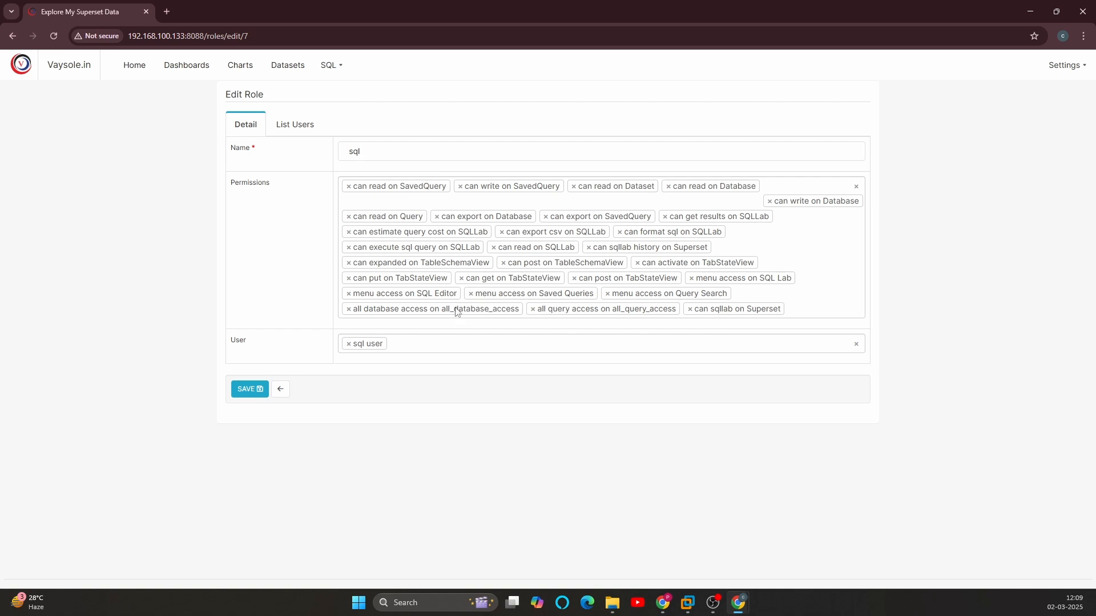
left_click(780, 301)
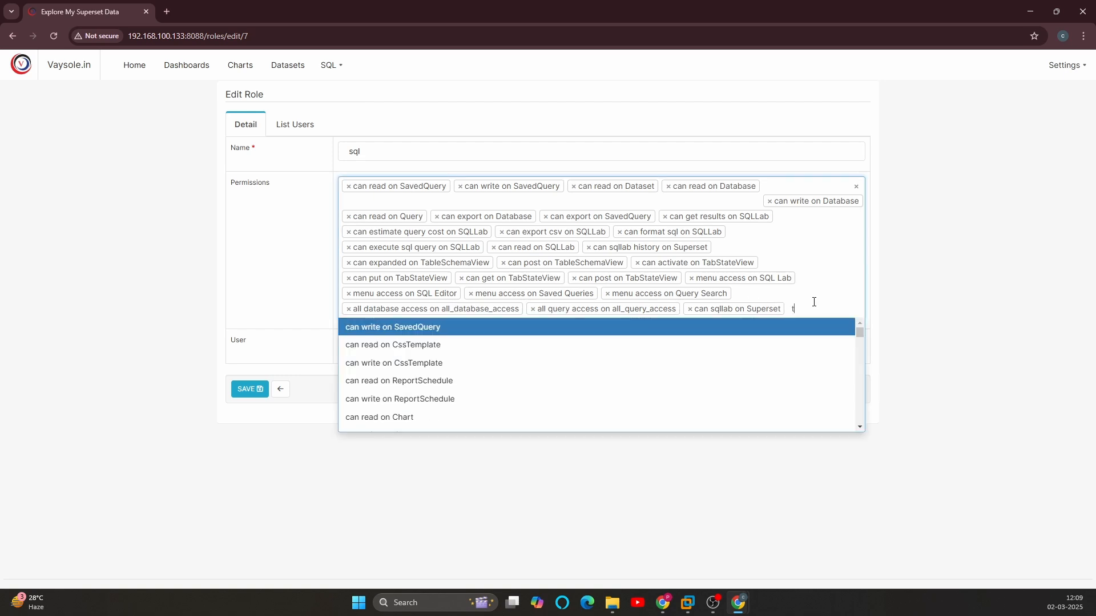
type("tabs")
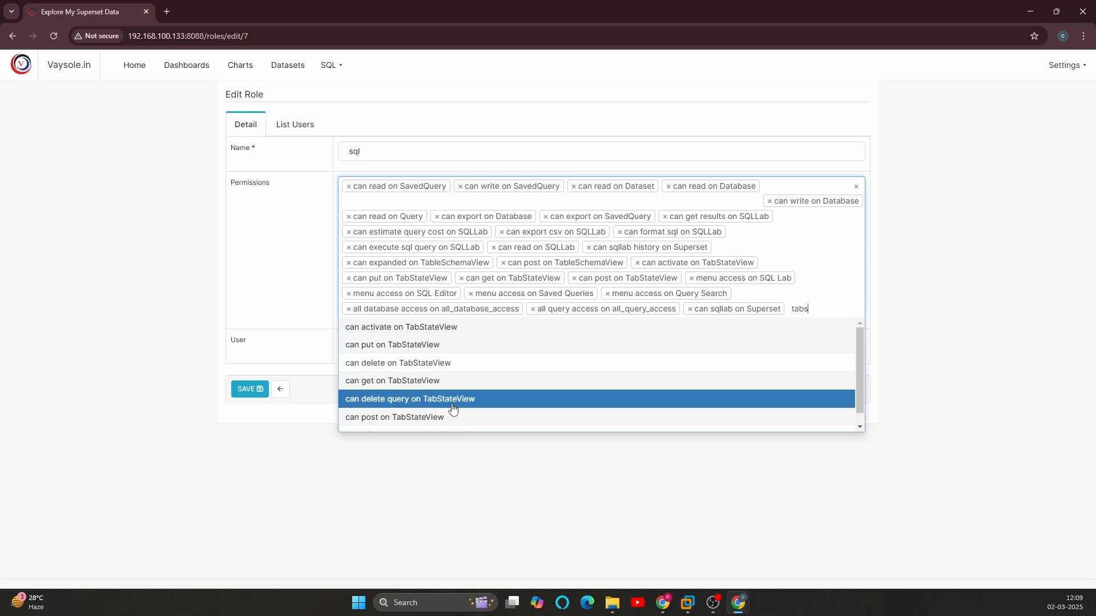
left_click(390, 406)
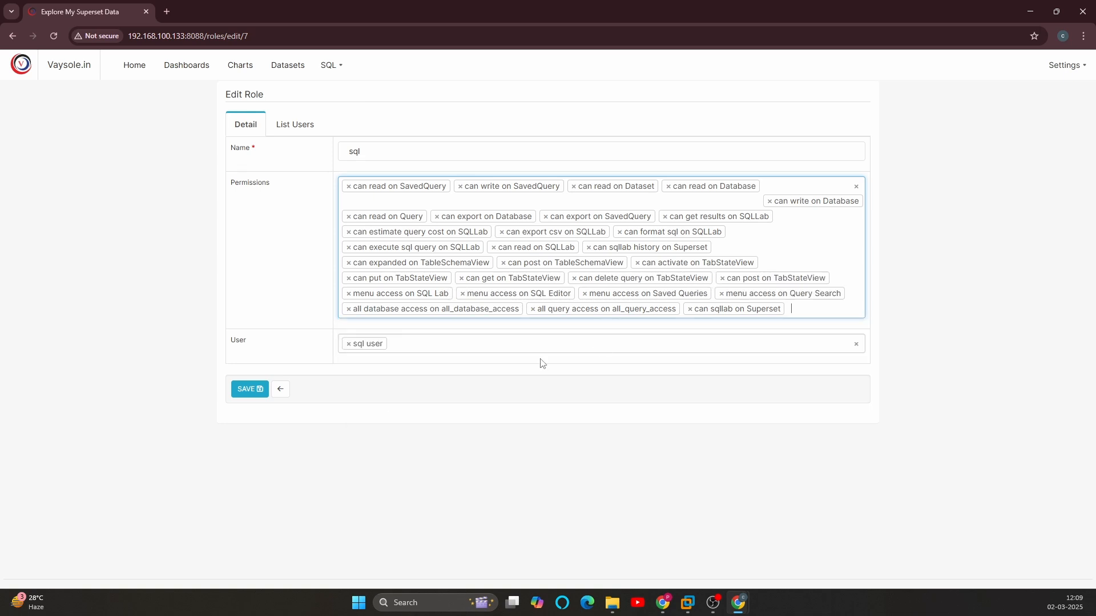
left_click(250, 389)
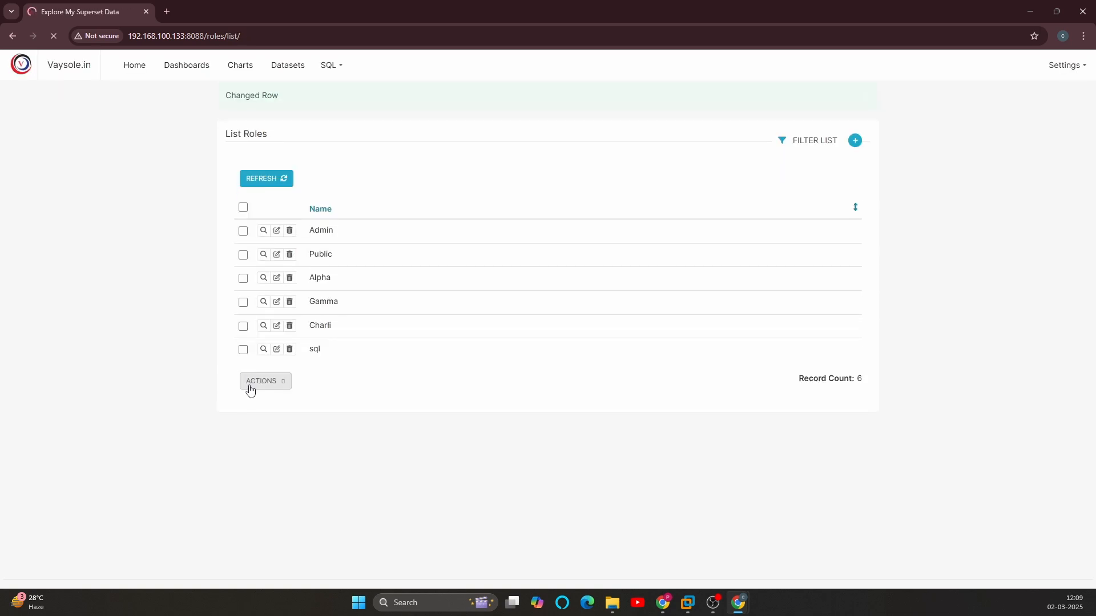
Step: Try to close the Untitled Query 2 and Untitled Query 1 tabs in the Incognito window
key("alt+Tab")
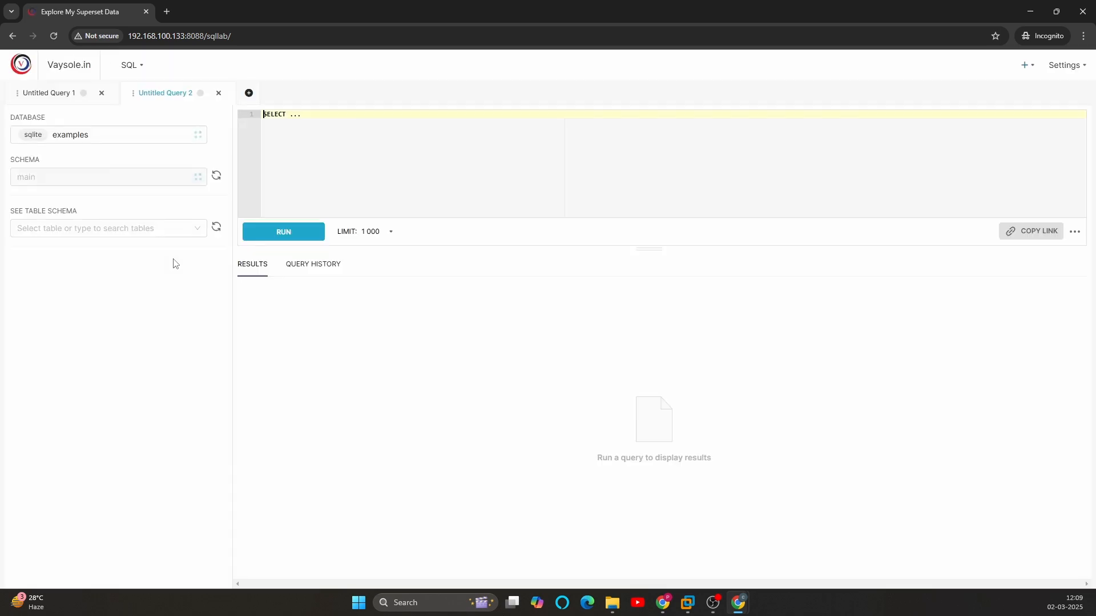
left_click(218, 95)
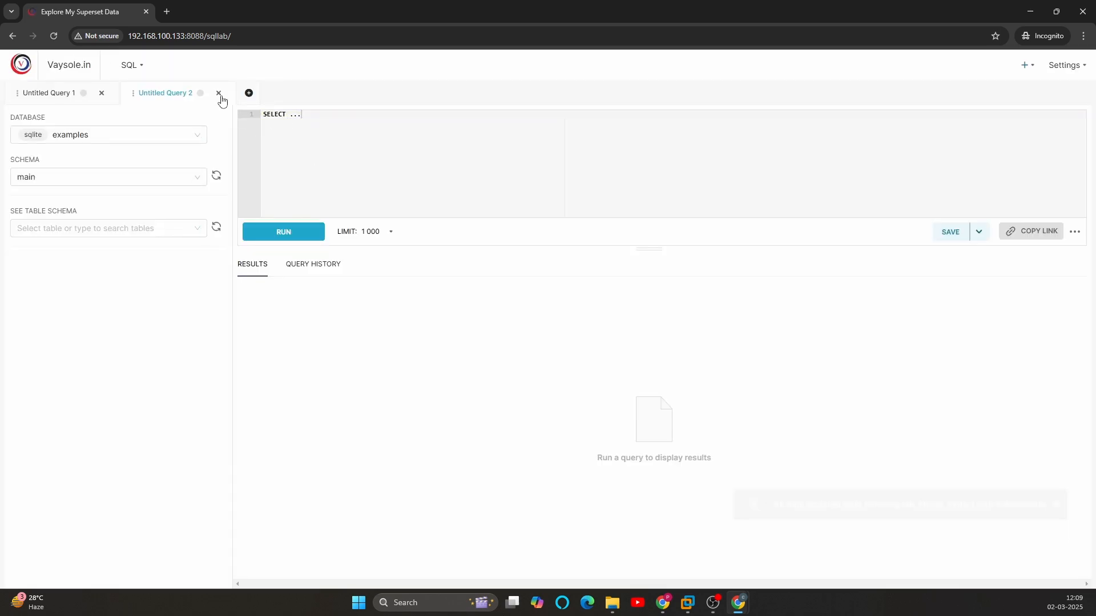
left_click(218, 95)
left_click(218, 96)
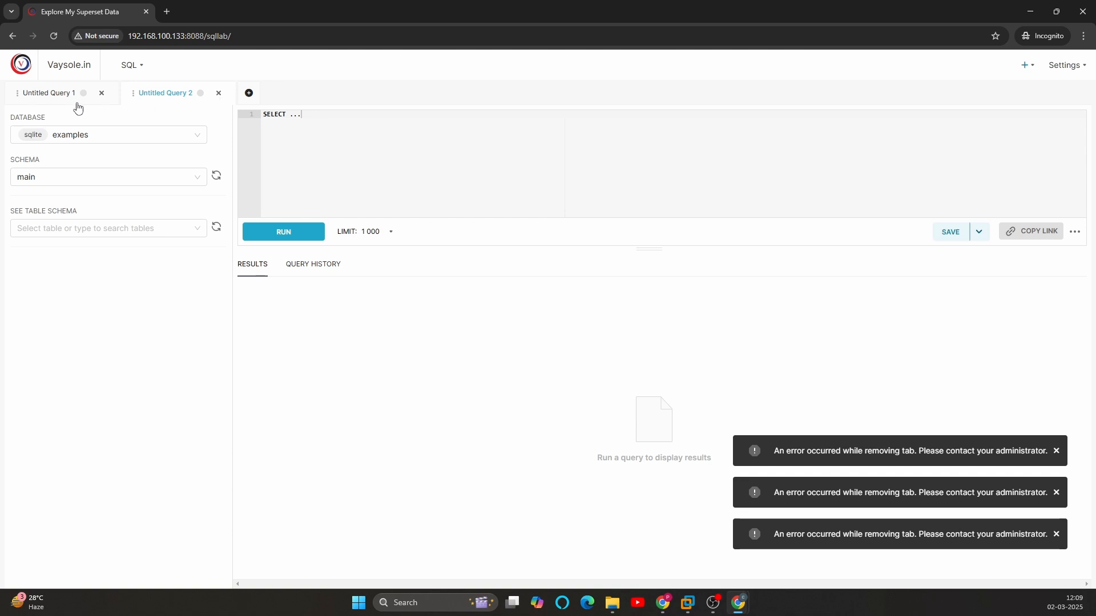
left_click(103, 97)
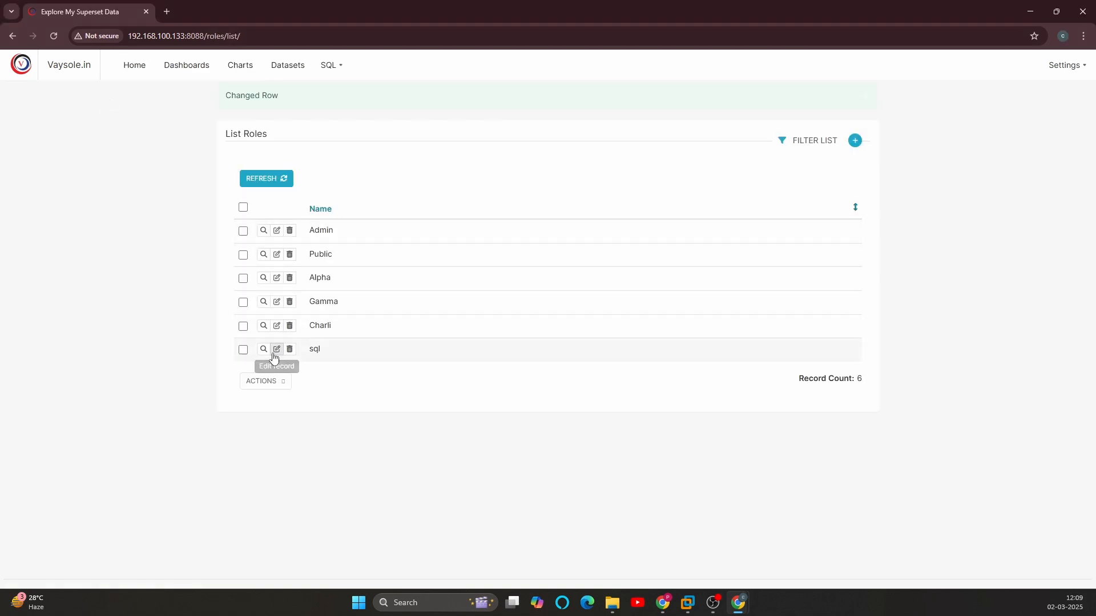
Step: In the admin window, edit the sql role to add "can delete on TabStateView" and save it
left_click(276, 351)
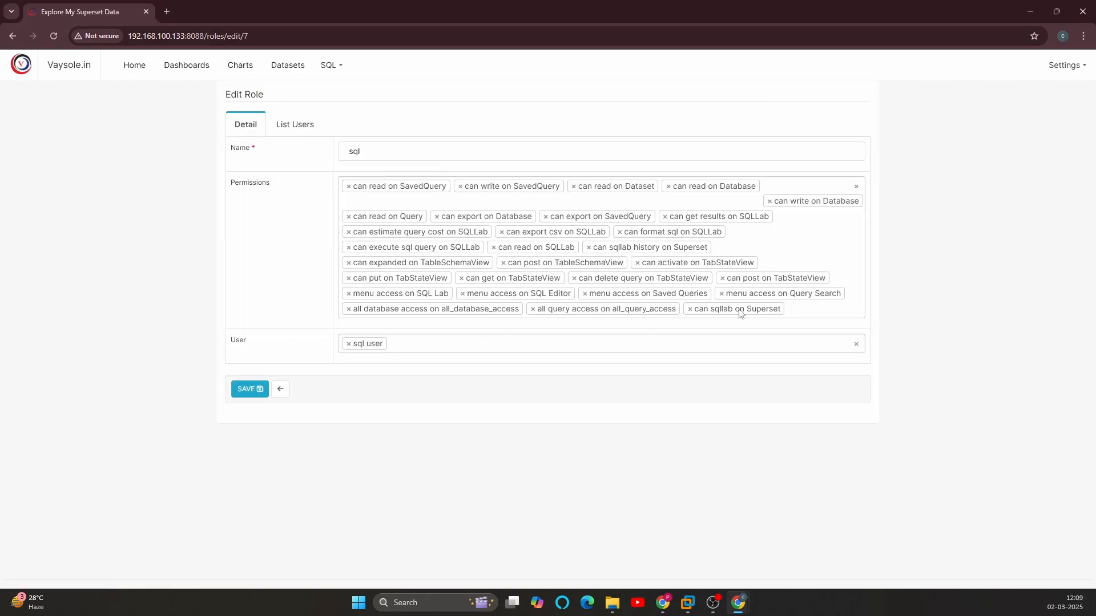
left_click(802, 310)
type("tab")
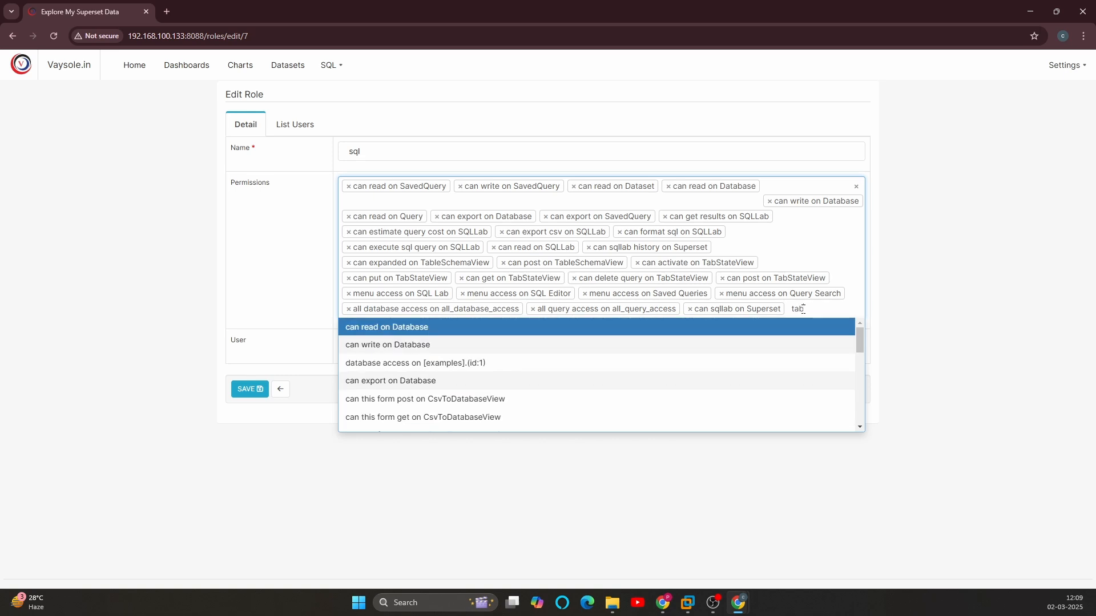
type("s")
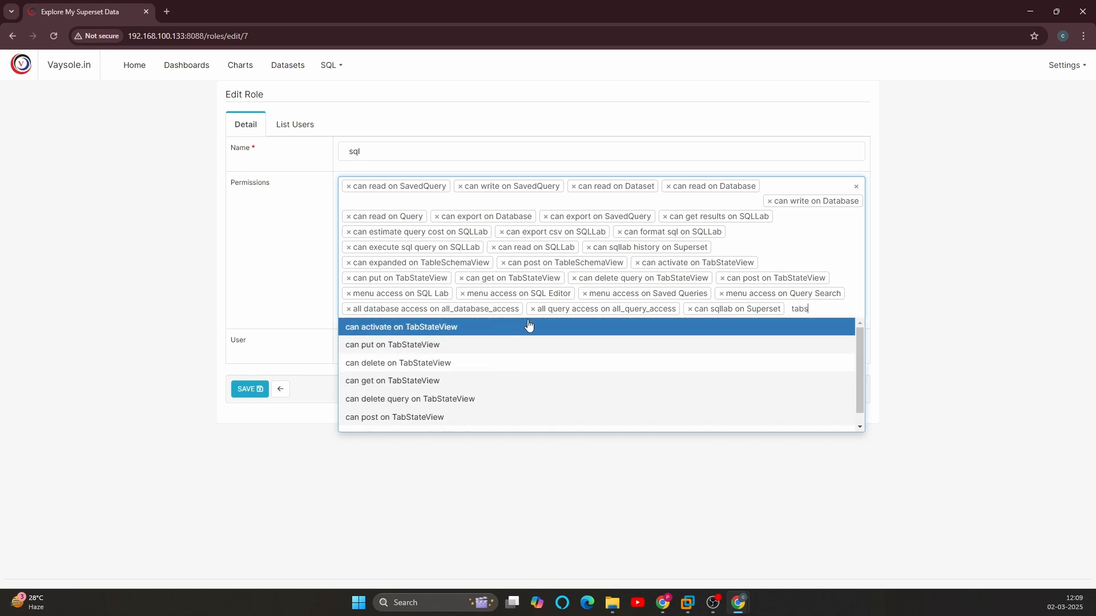
left_click(360, 368)
left_click(246, 405)
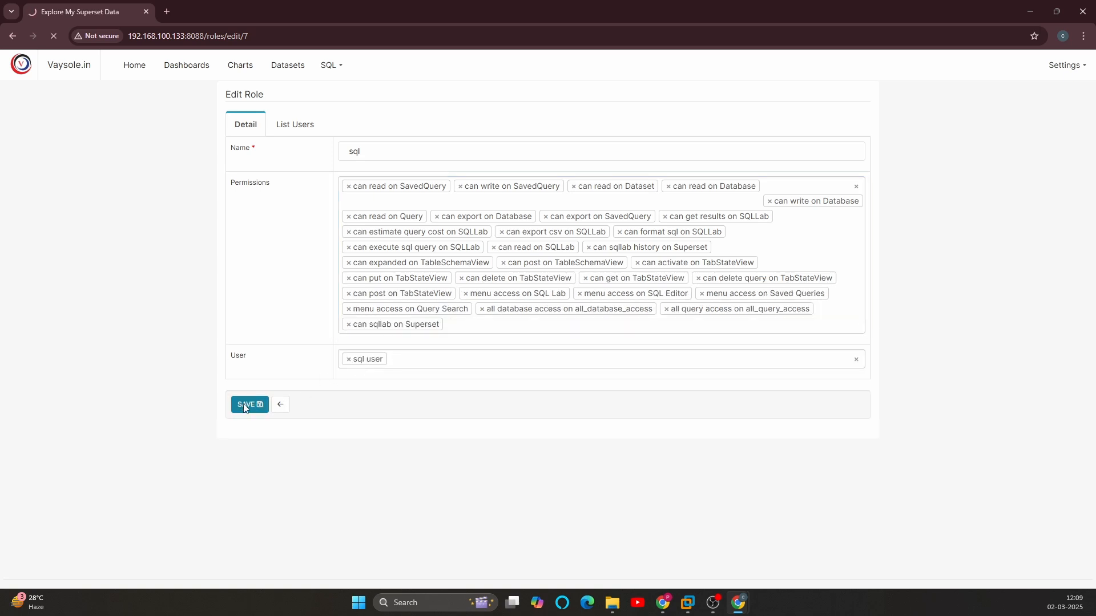
Step: Reload sql_user's SQL Lab page in the Incognito window, then reopen the sql role in the admin window to review its permissions
key("alt+Tab")
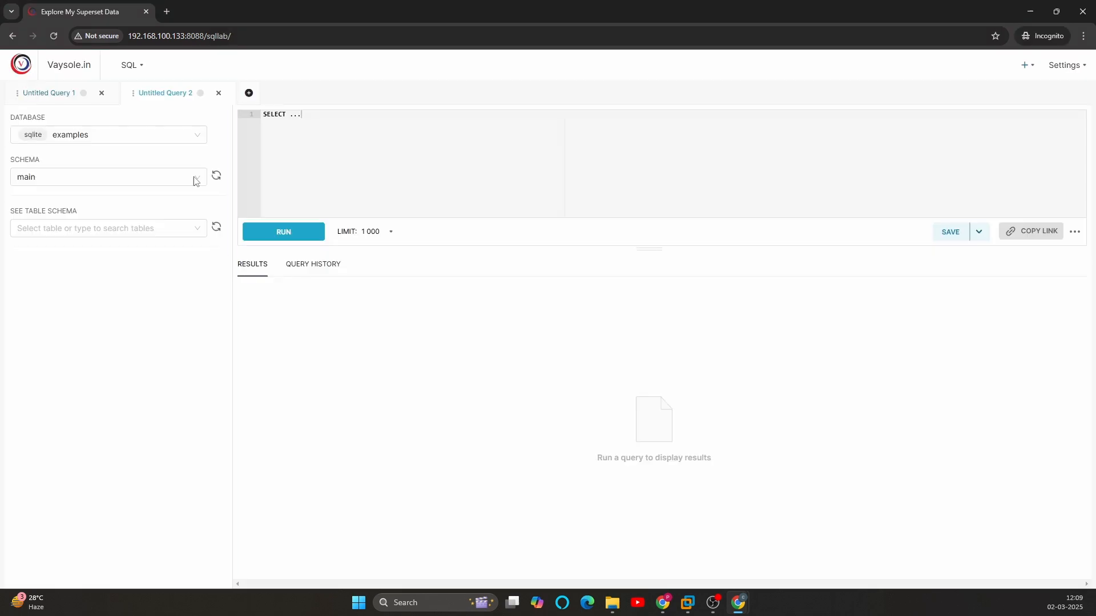
left_click(54, 37)
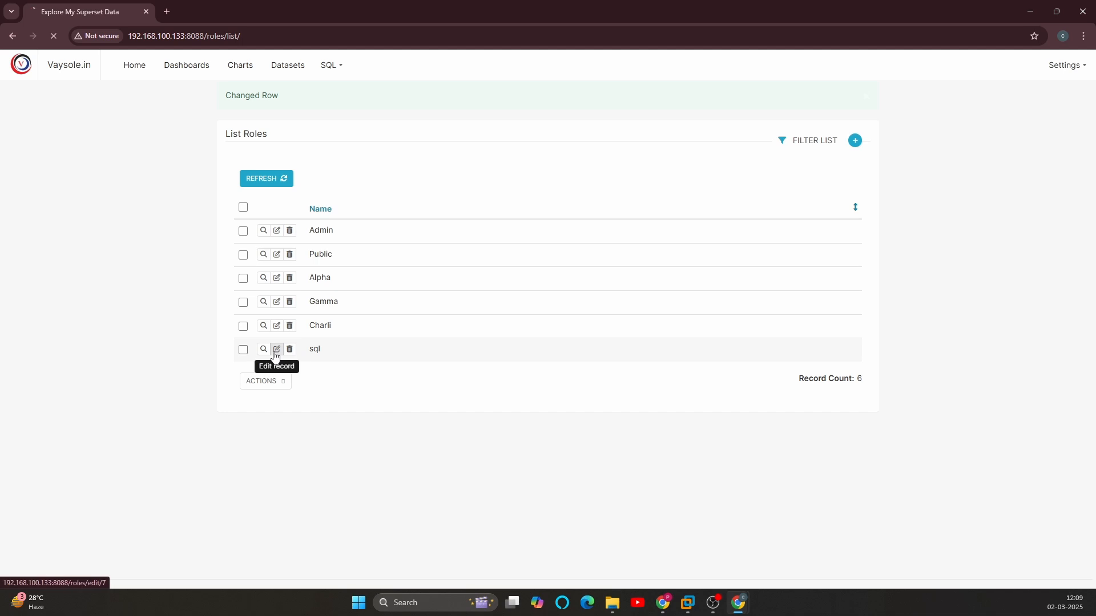
left_click(277, 349)
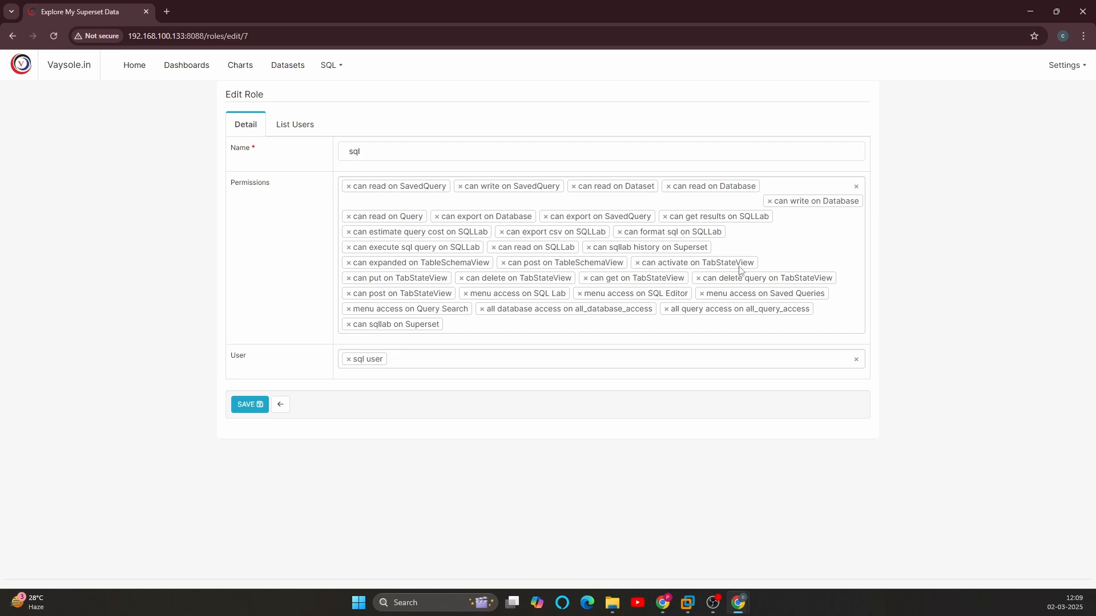
Step: Return to the Incognito window and clear the placeholder query text in Untitled Query 2
key("alt+Tab")
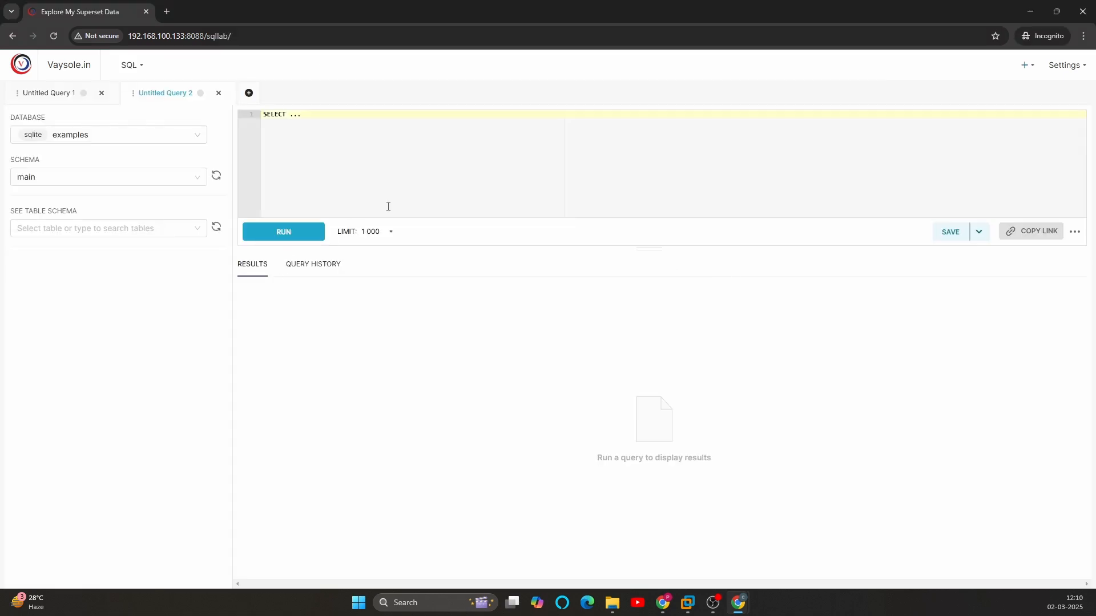
triple_click(358, 134)
key("BackSpace")
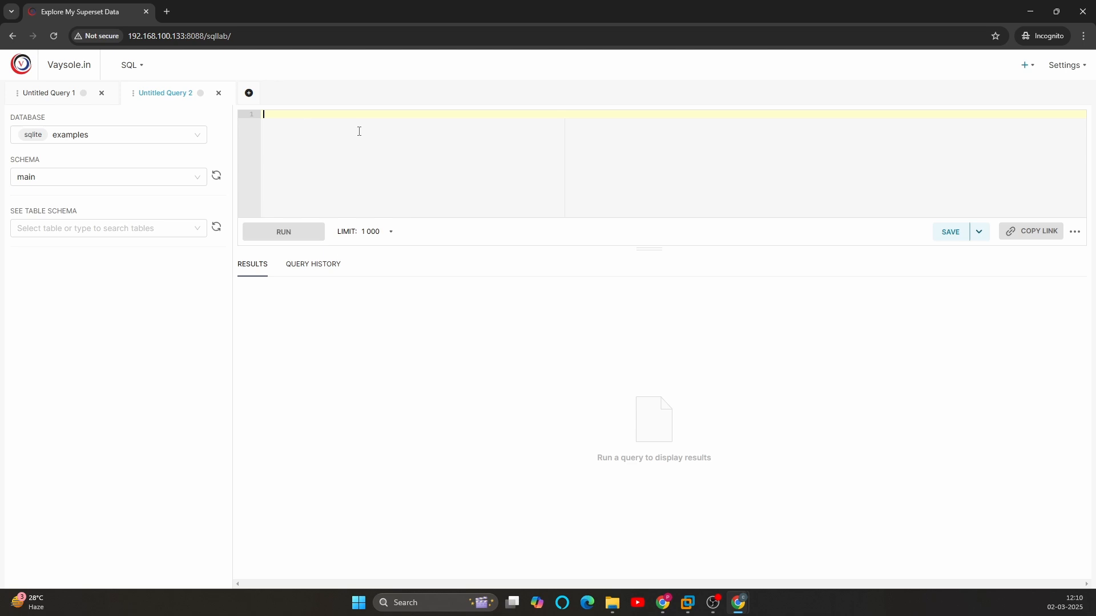
Step: In Untitled Query 1, set the database to Mysql OTRS and the schema to otrs
left_click(45, 97)
left_click(84, 134)
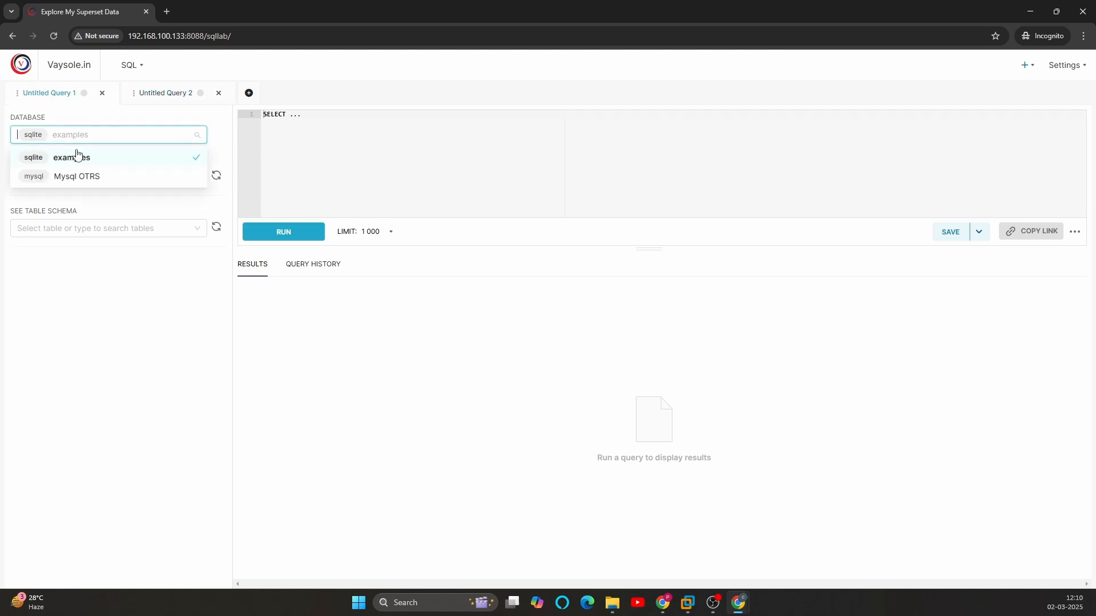
left_click(73, 177)
left_click(66, 176)
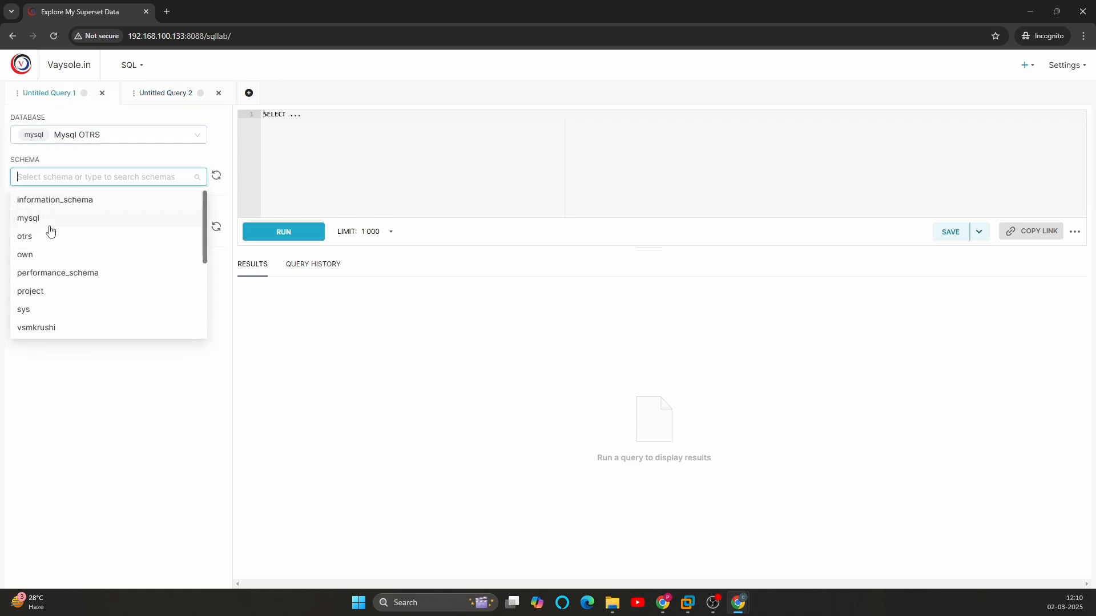
left_click(35, 240)
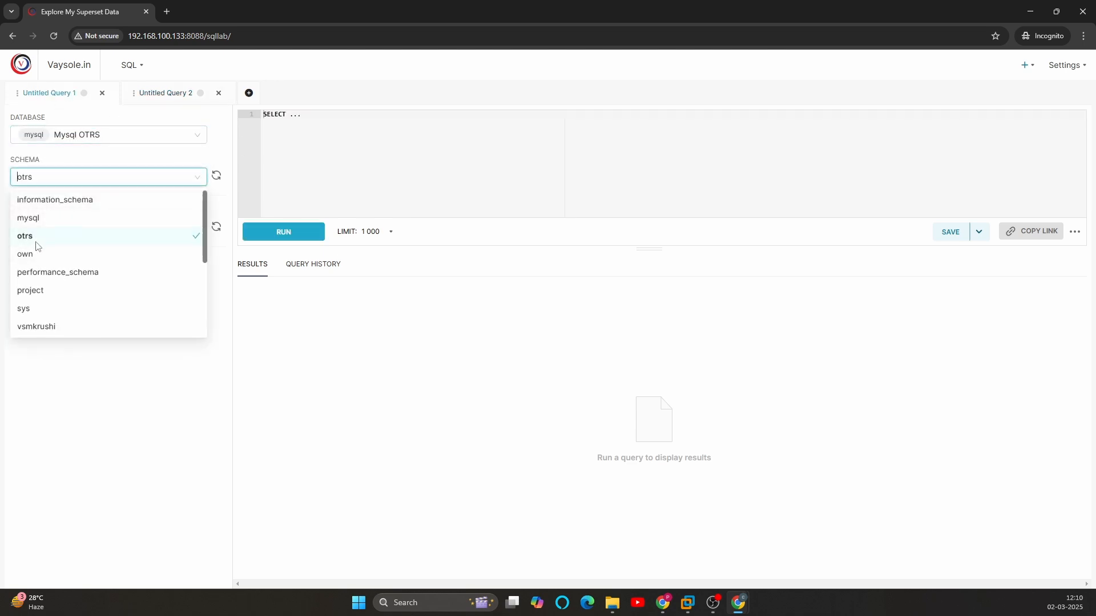
Step: Replace the placeholder text in Untitled Query 1 with "select * from ticket" and run the query
triple_click(348, 166)
key("BackSpace")
type("se")
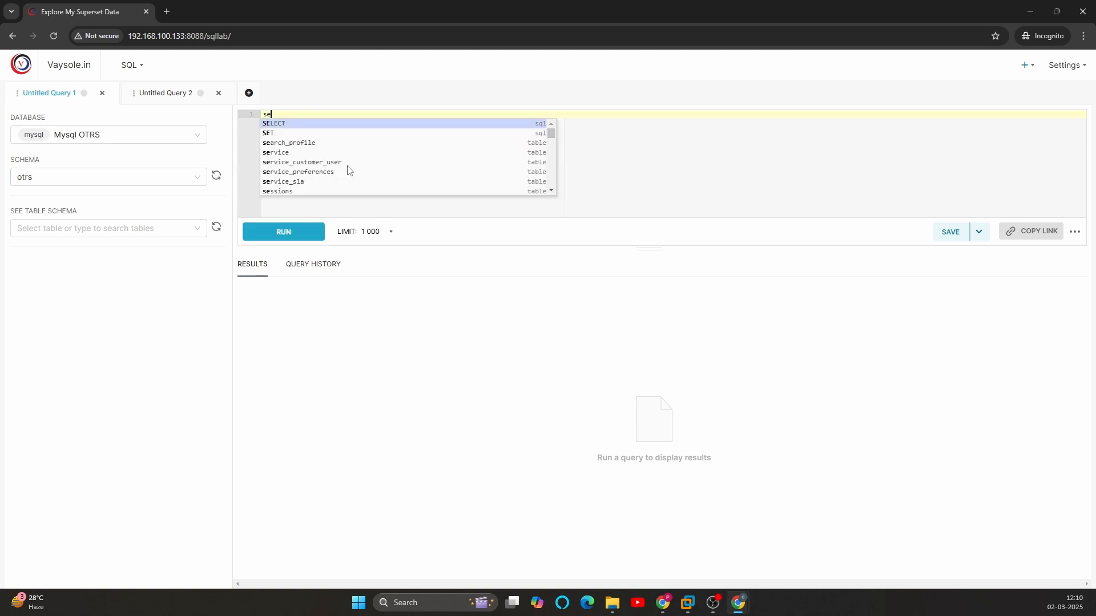
type("lect * ")
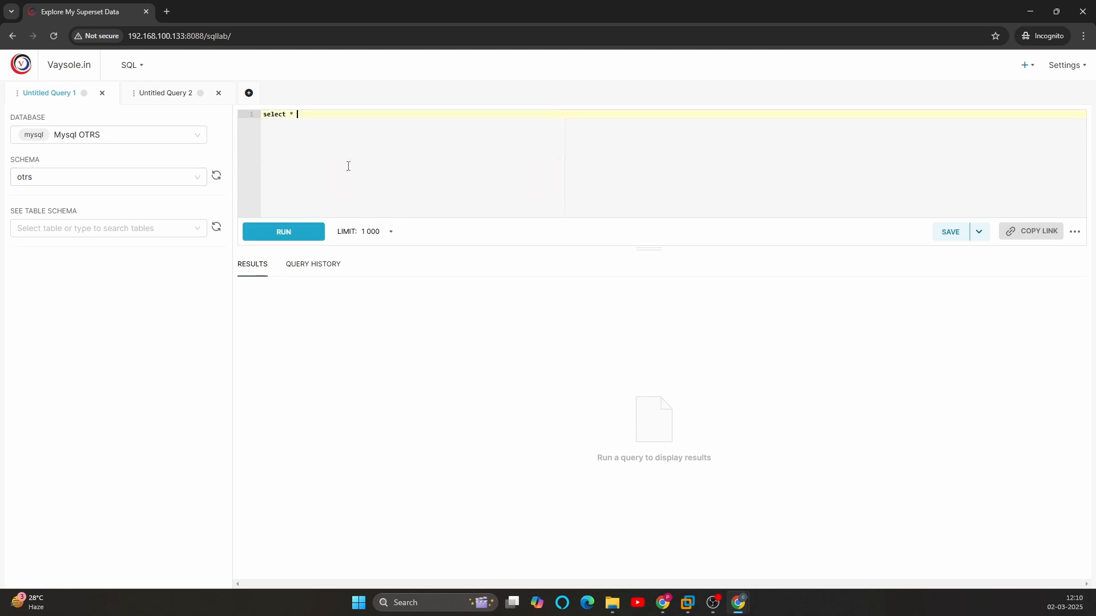
type("from ticker")
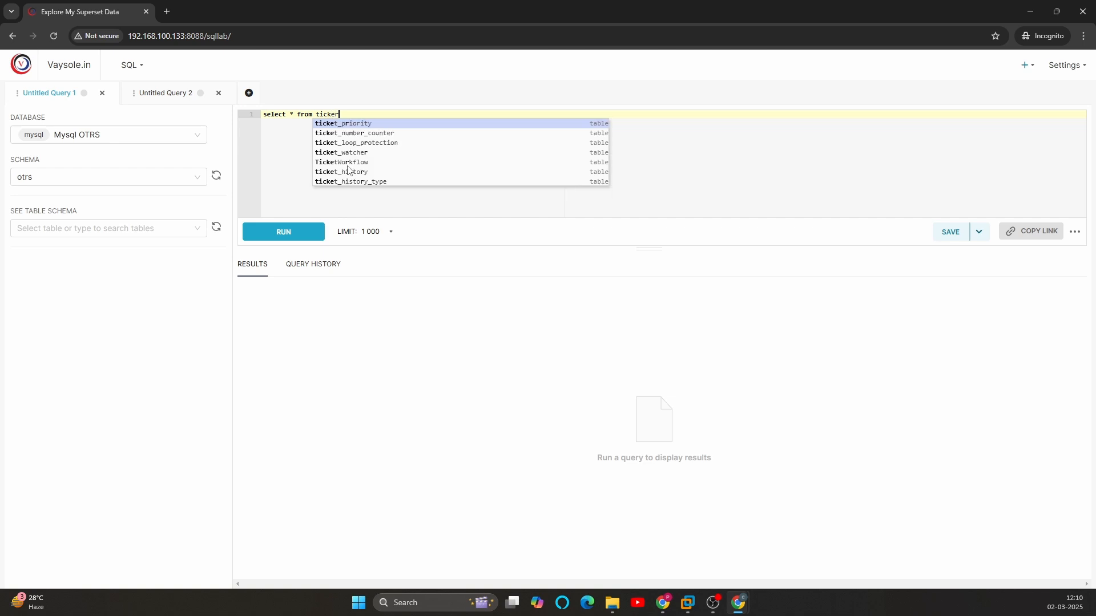
key("BackSpace")
type("e")
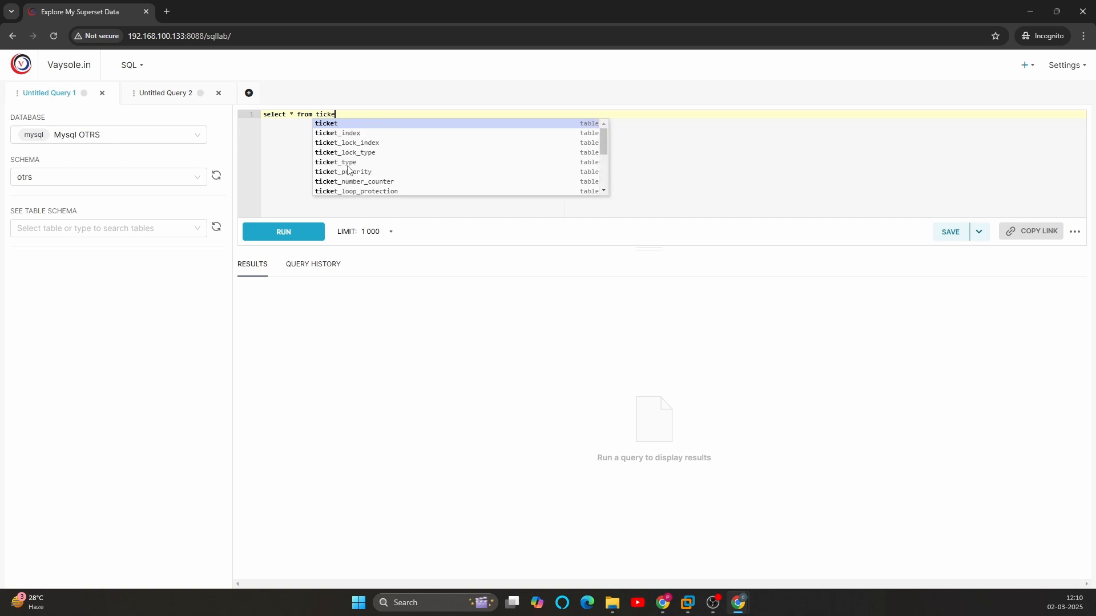
key("Escape")
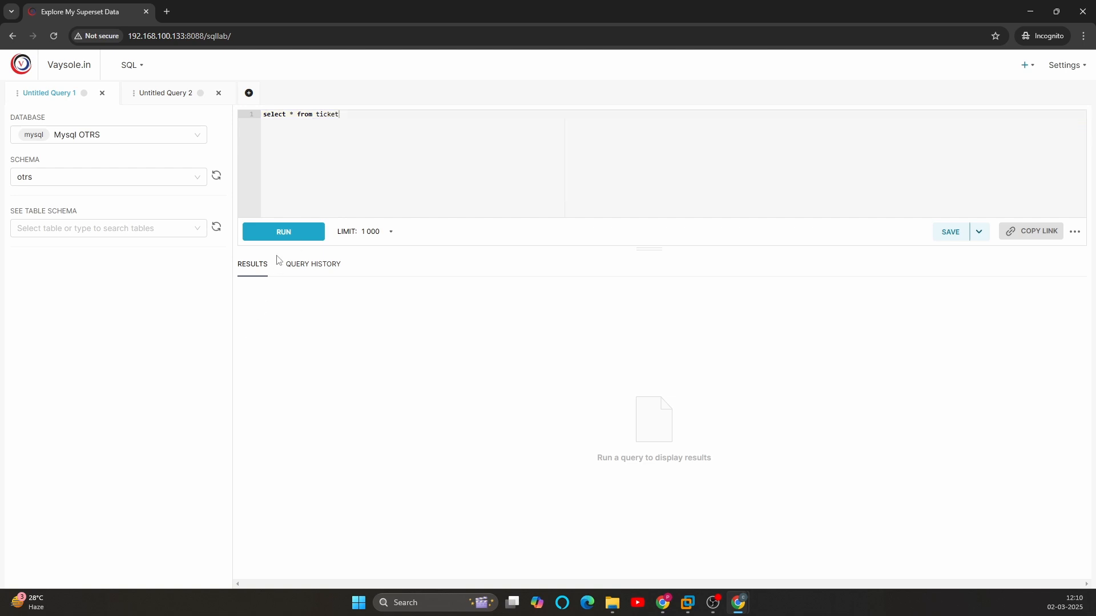
left_click(280, 239)
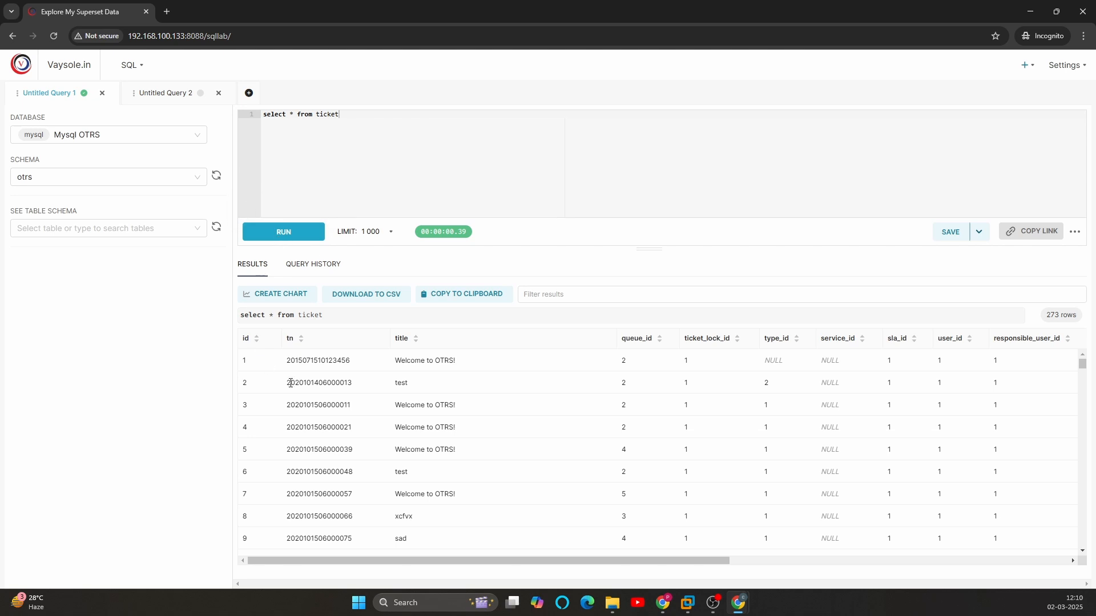
Step: Look through the ticket query results, then start a CSV download of them and cancel saving the file
scroll(320, 377, "down", 15)
scroll(627, 425, "up", 15)
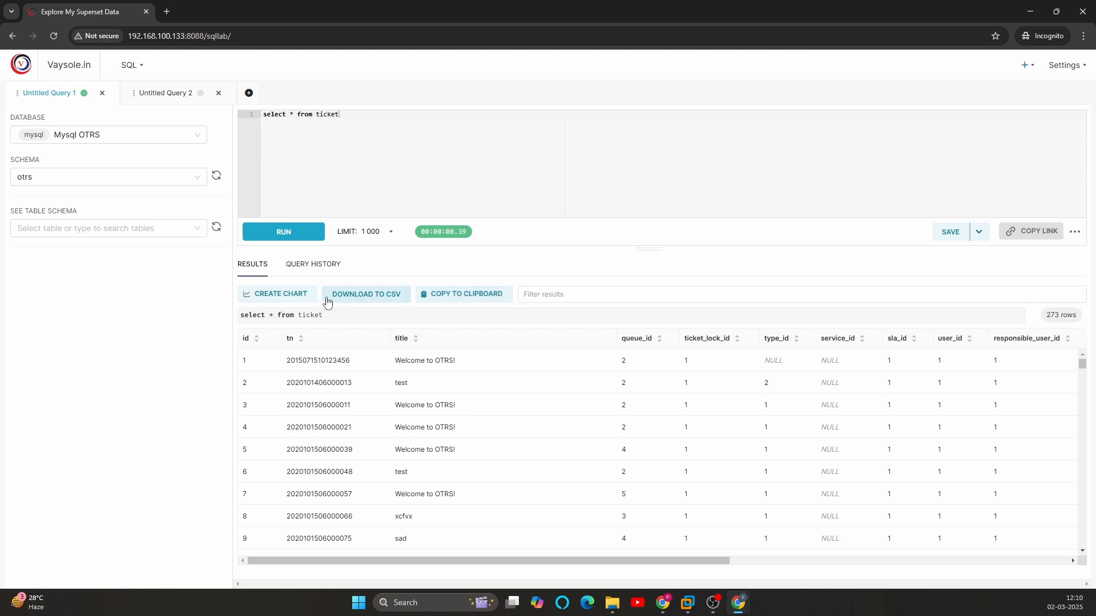
left_click(360, 296)
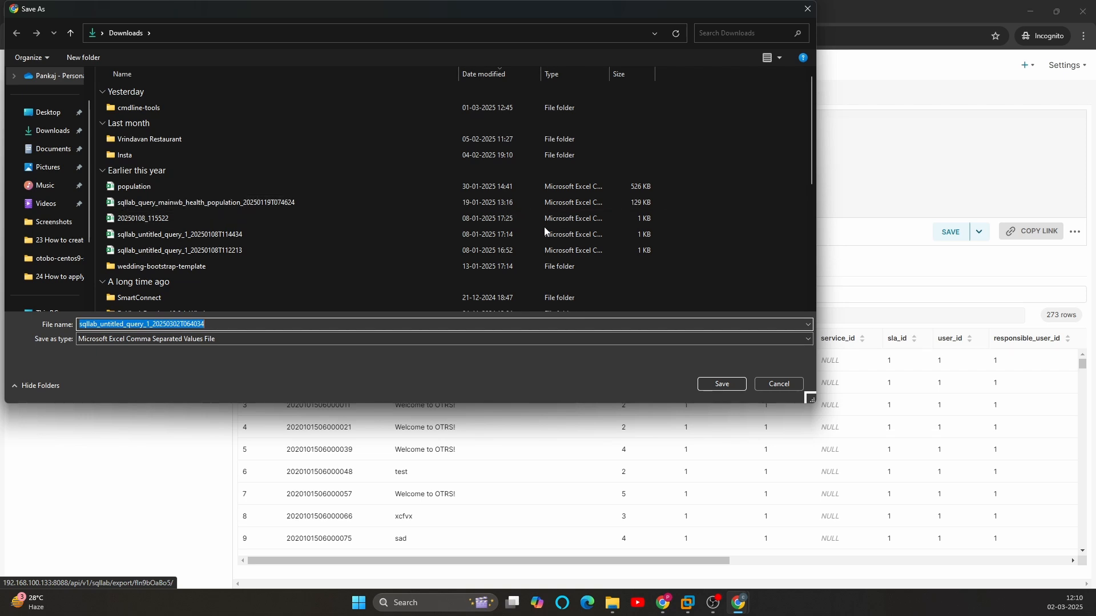
left_click(779, 384)
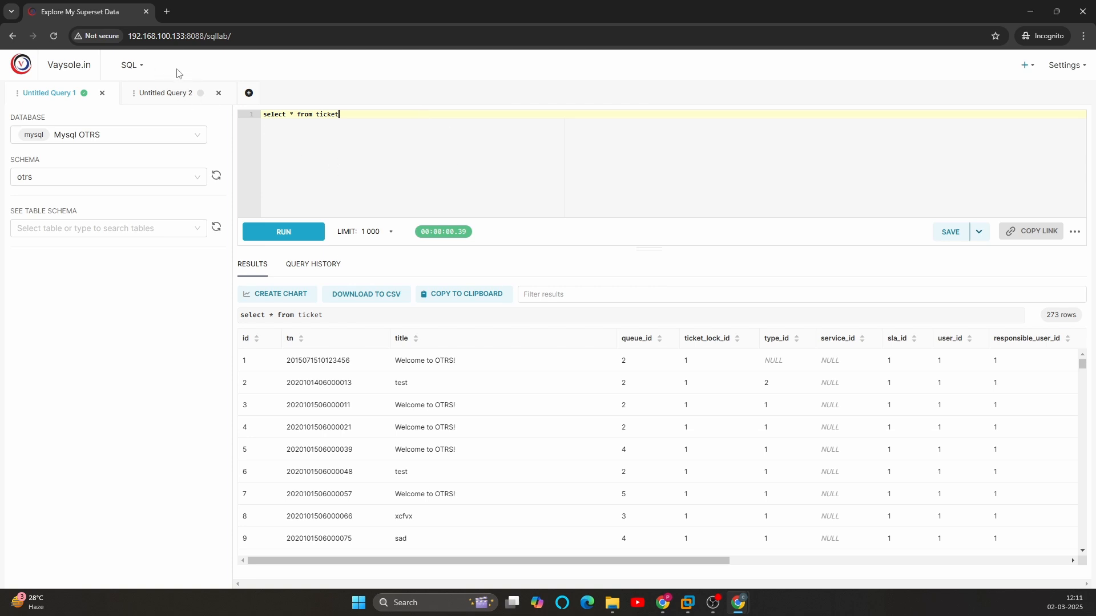
Step: In the admin window, add "menu access on Charts" to the sql role's permissions and save the role
key("alt+Tab")
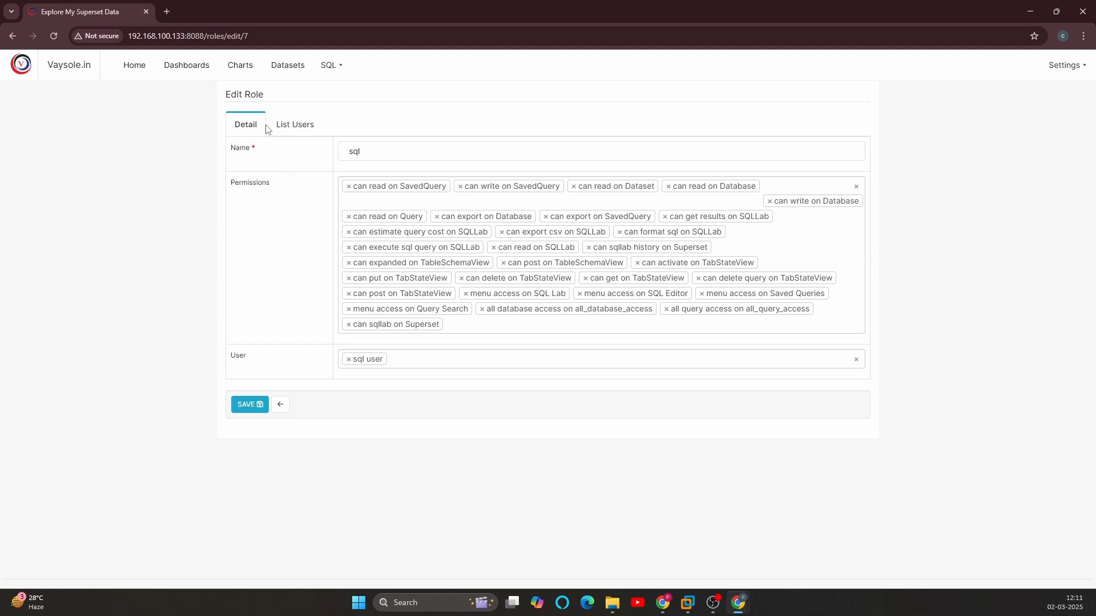
left_click(358, 152)
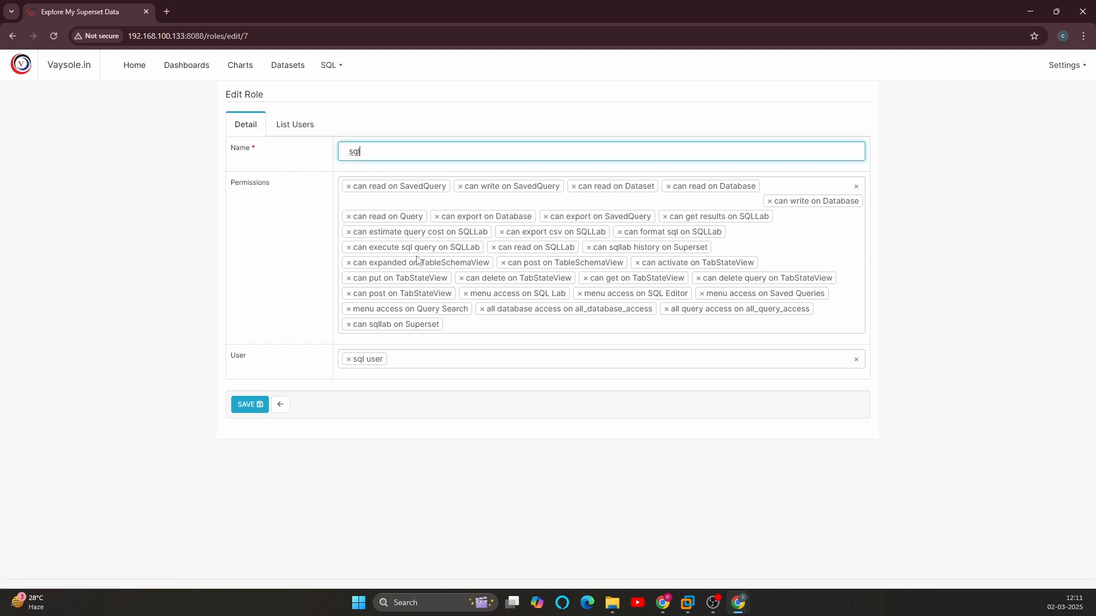
left_click(459, 325)
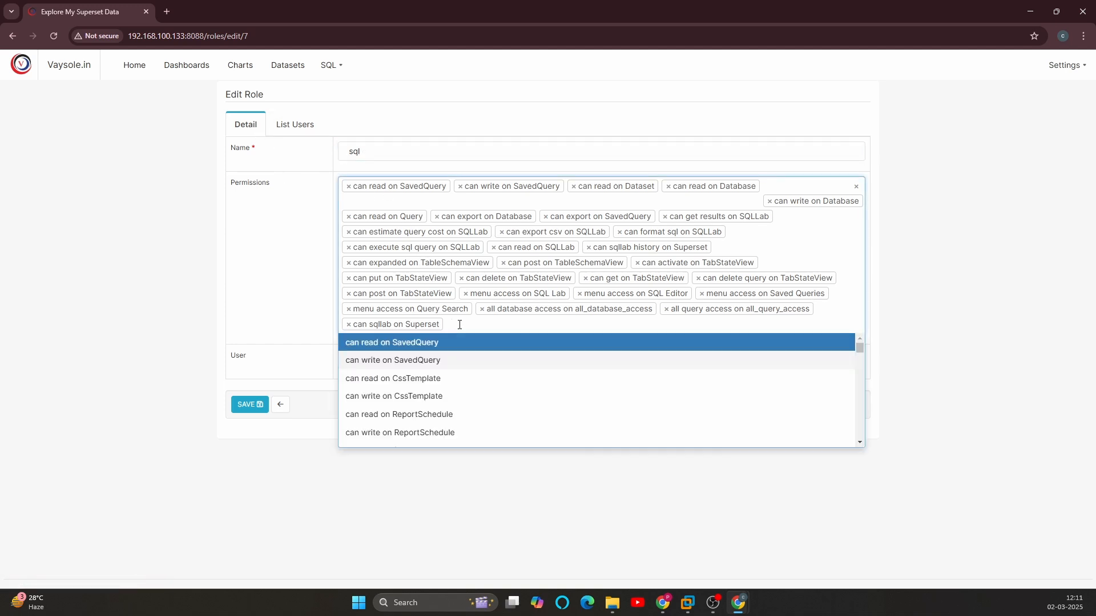
type("menu")
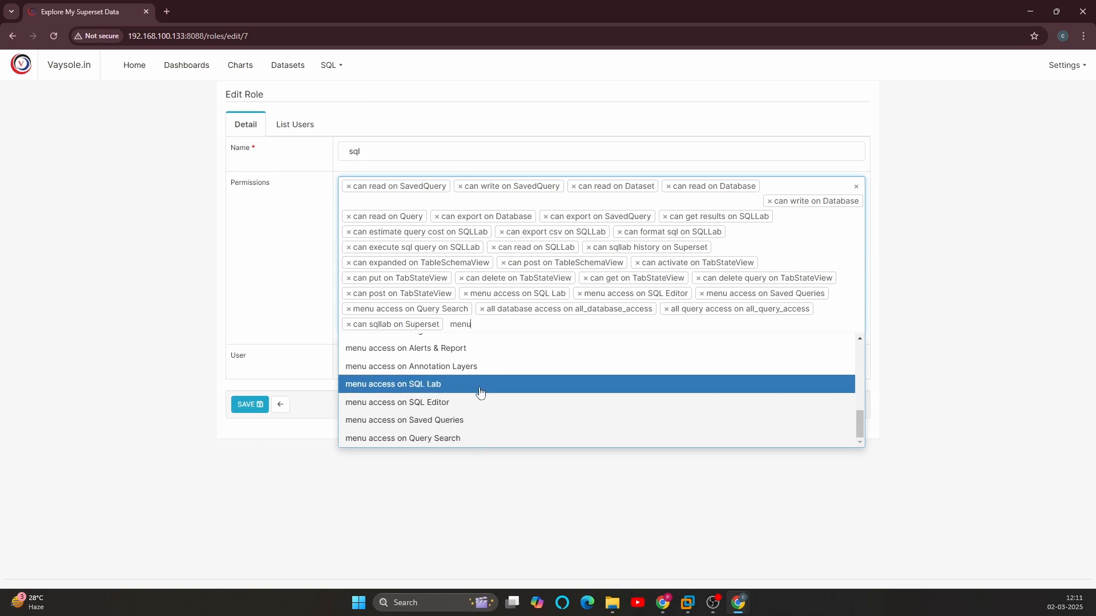
scroll(516, 424, "up", 1)
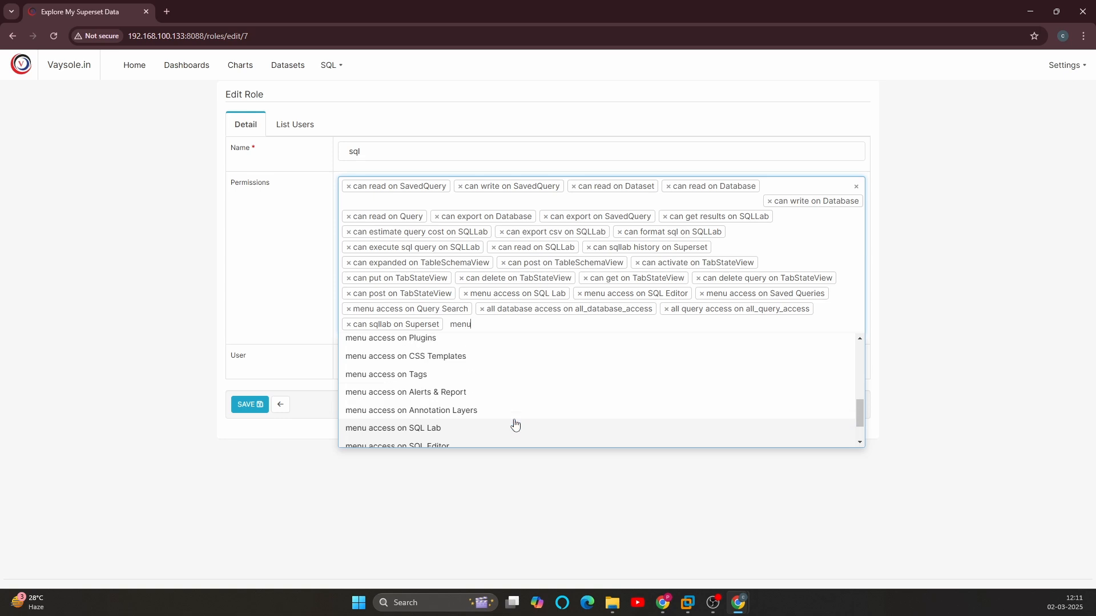
scroll(516, 424, "up", 1)
scroll(491, 421, "up", 1)
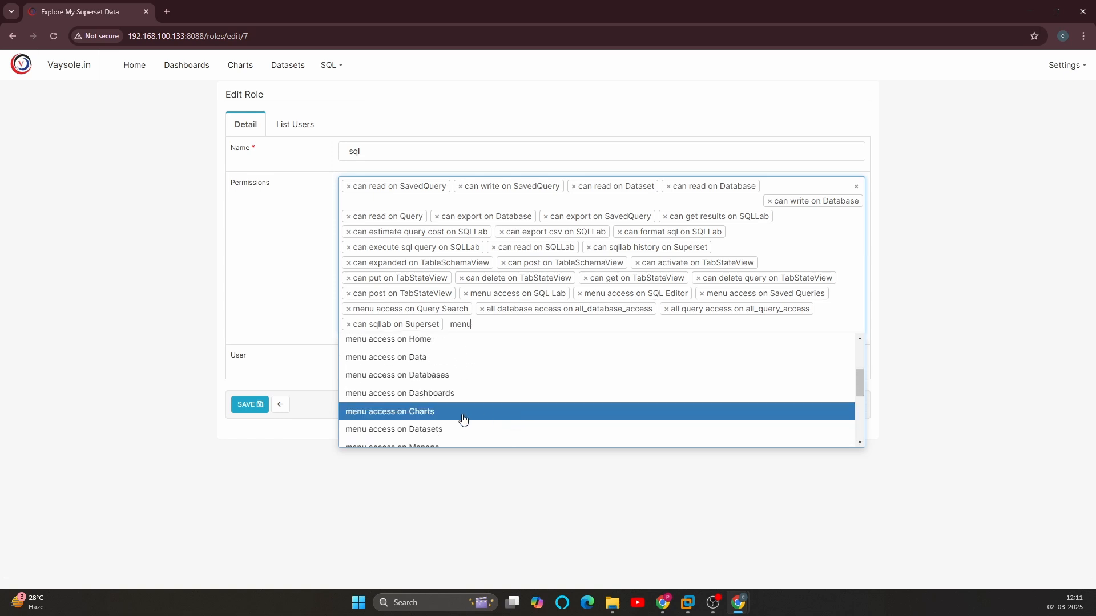
scroll(460, 416, "down", 1)
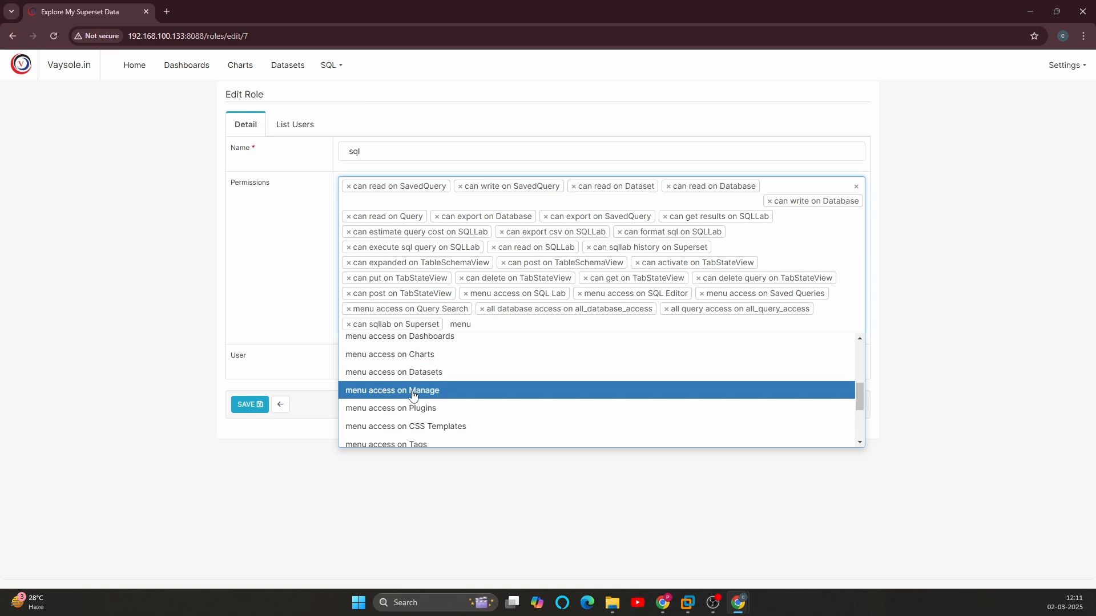
scroll(428, 432, "down", 1)
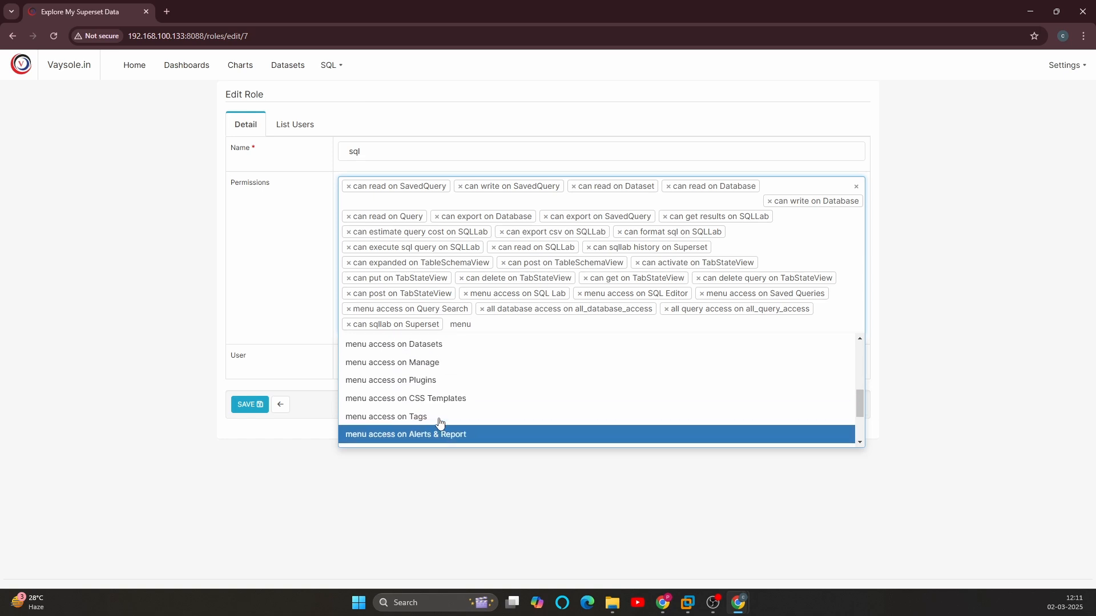
scroll(429, 414, "up", 4)
scroll(455, 396, "down", 3)
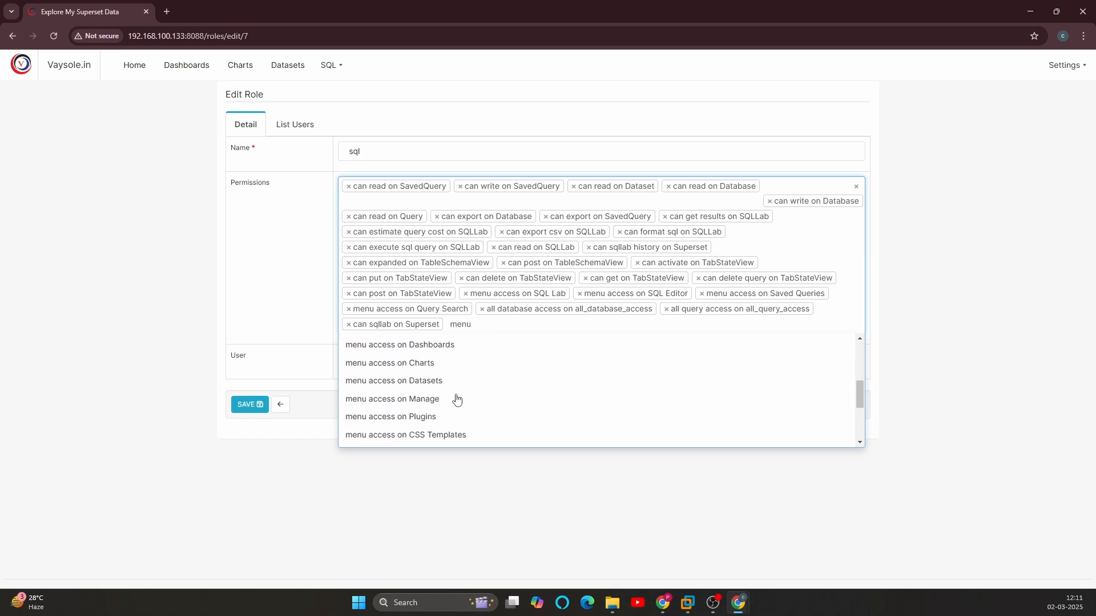
left_click(383, 350)
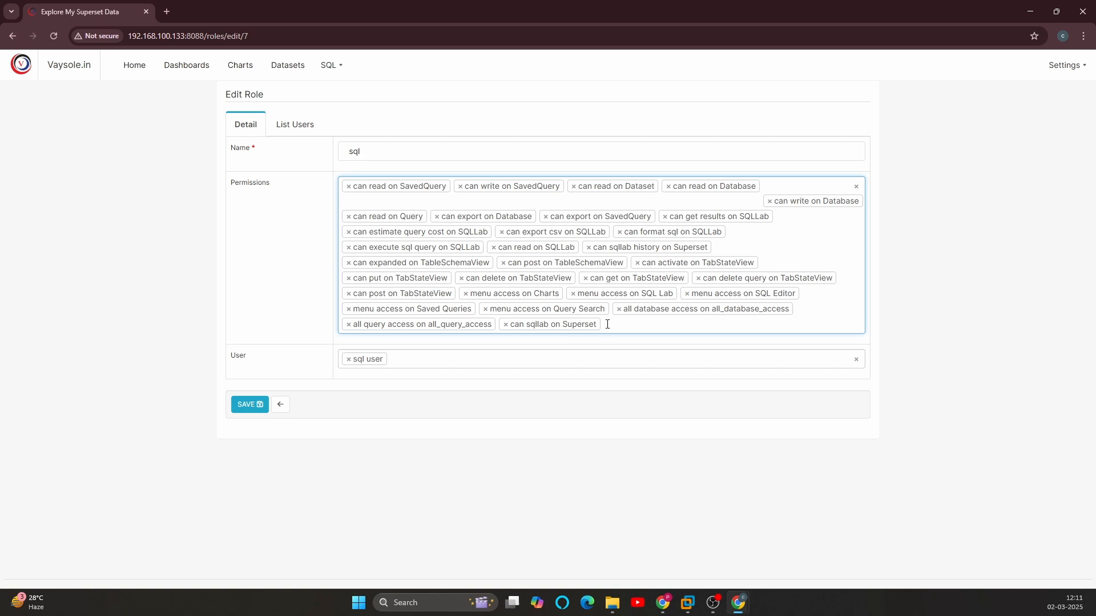
left_click(250, 404)
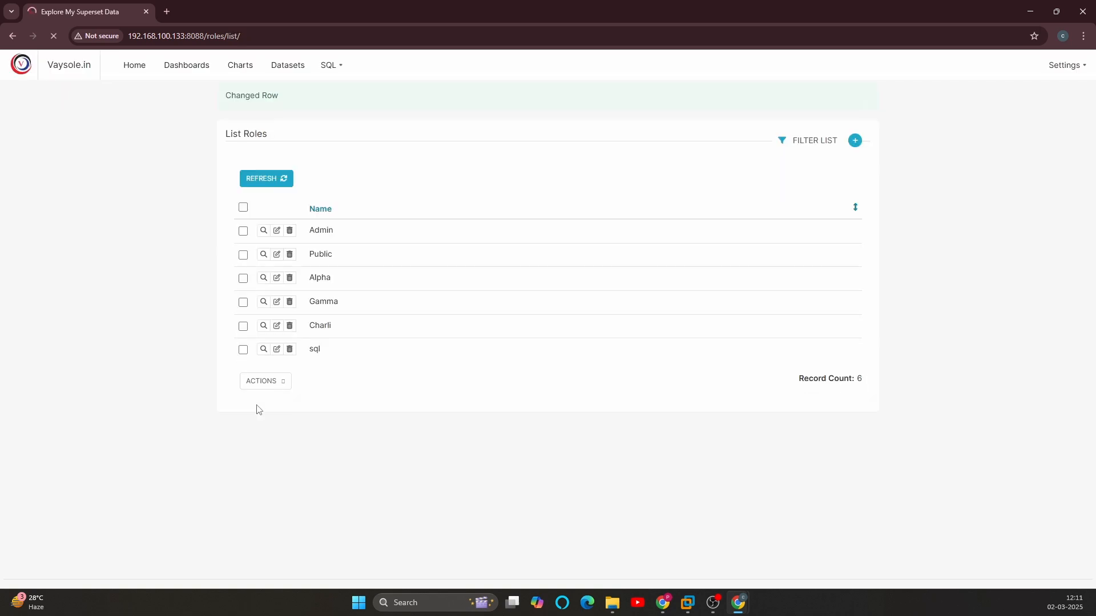
Step: Return to the Incognito window, reload sql_user's SQL Lab page and open the Charts list to test access
key("alt+Tab")
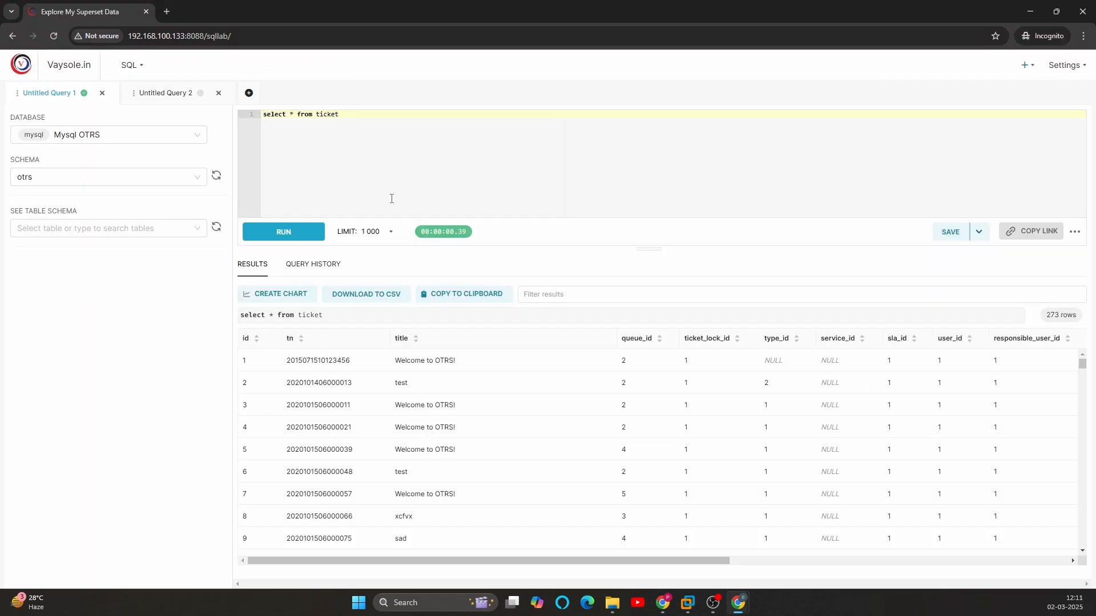
key("F5")
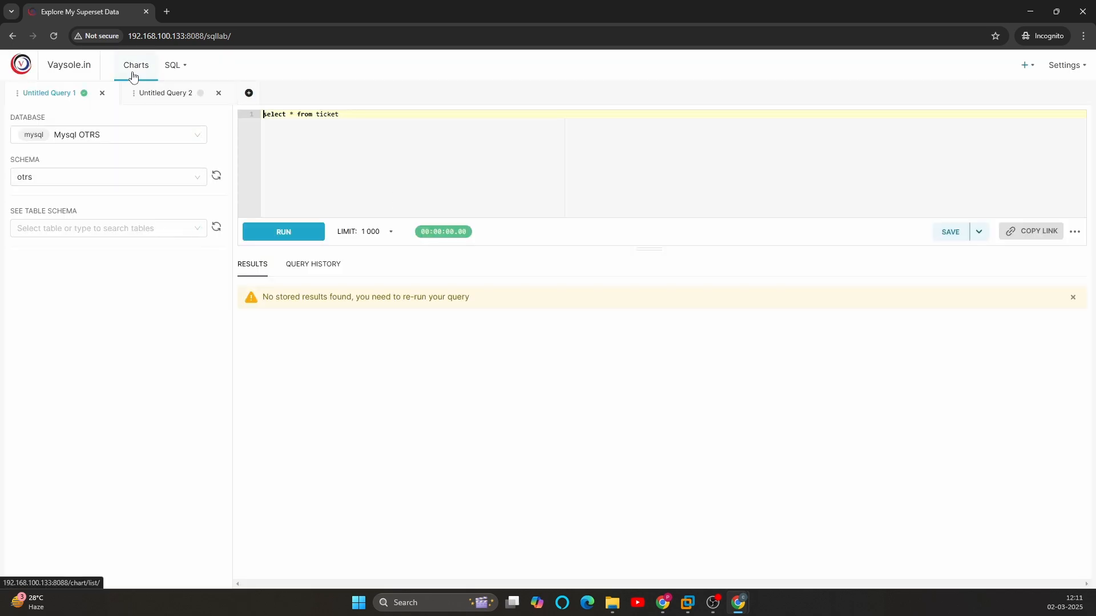
left_click(133, 76)
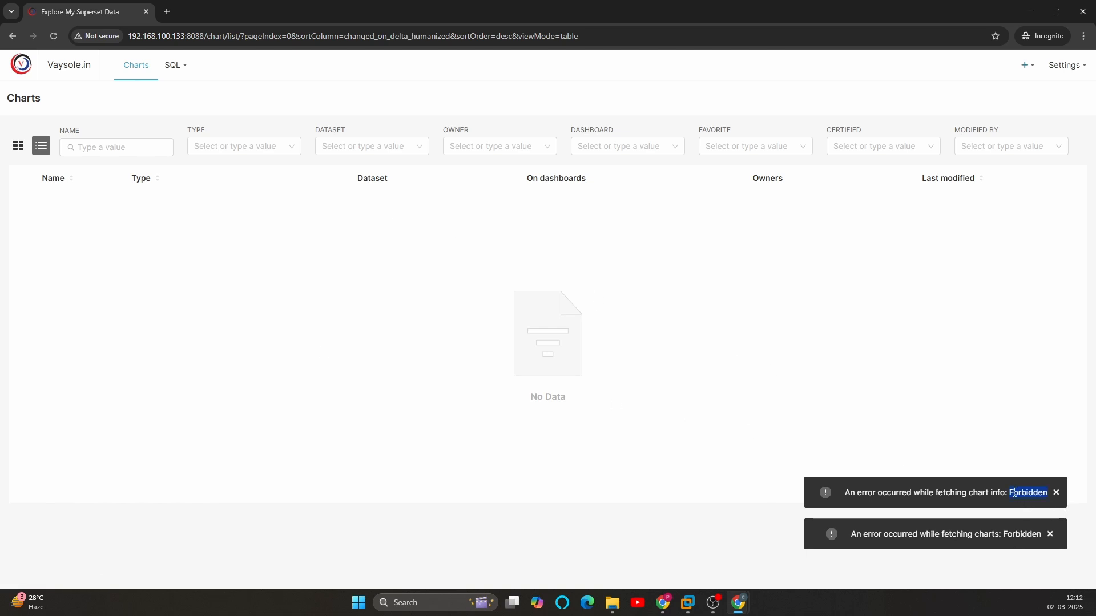
Step: In the admin window, reopen the sql role for editing and add the "can get on Datasource" permission
key("alt+Tab")
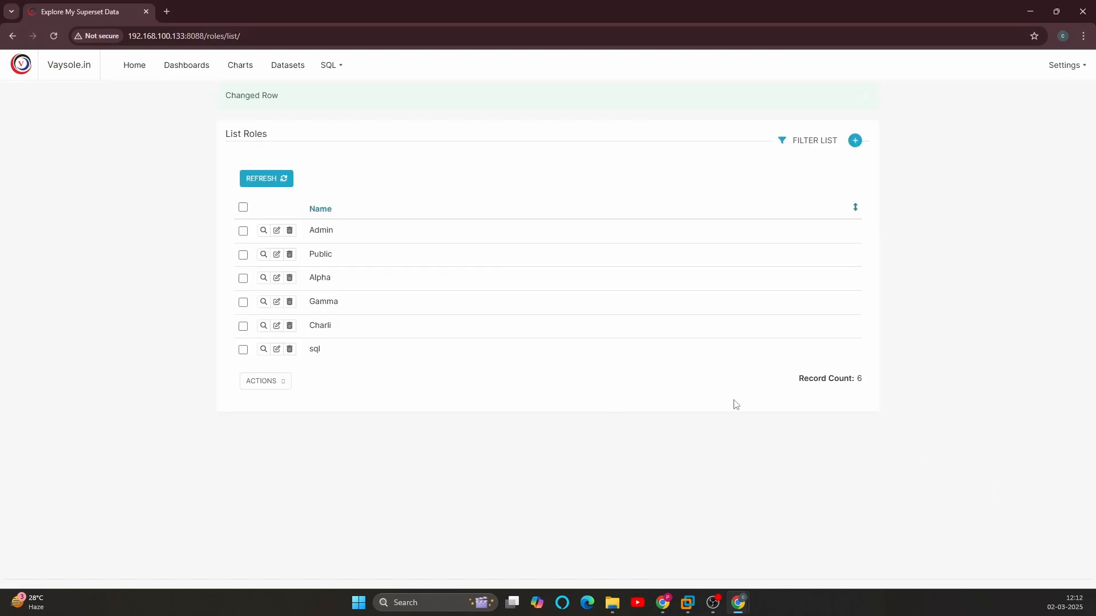
left_click(277, 348)
left_click(639, 324)
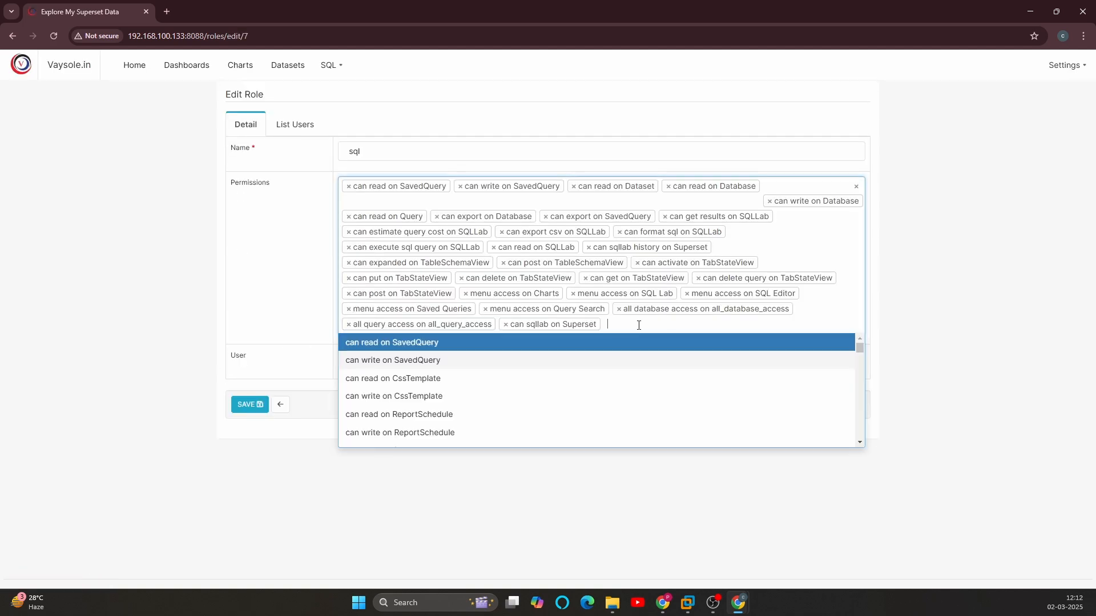
type("data")
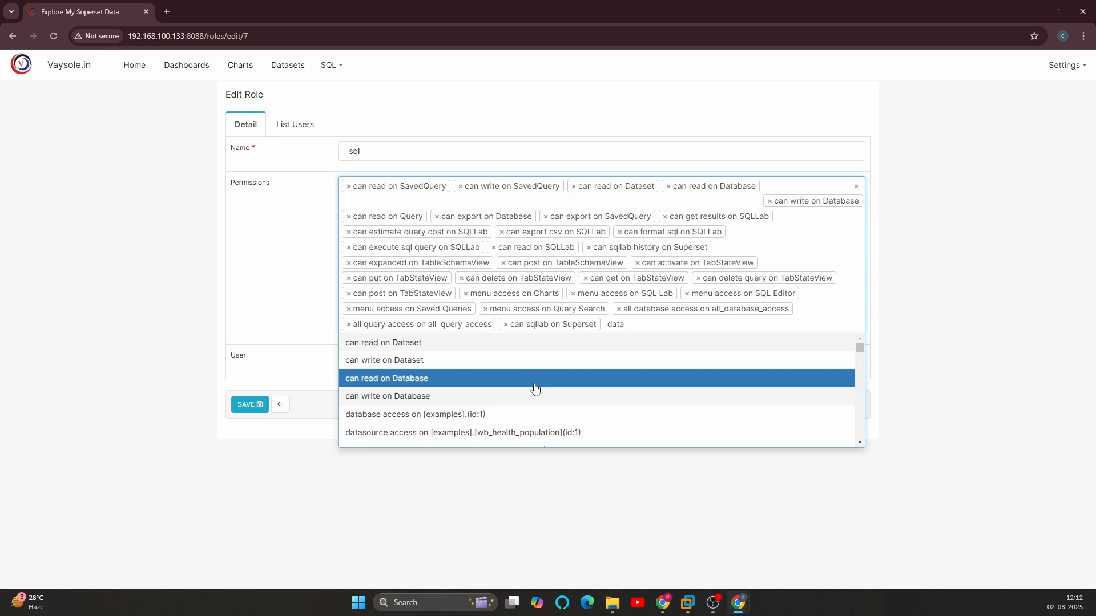
scroll(533, 386, "down", 1)
scroll(522, 389, "up", 1)
scroll(462, 373, "down", 1)
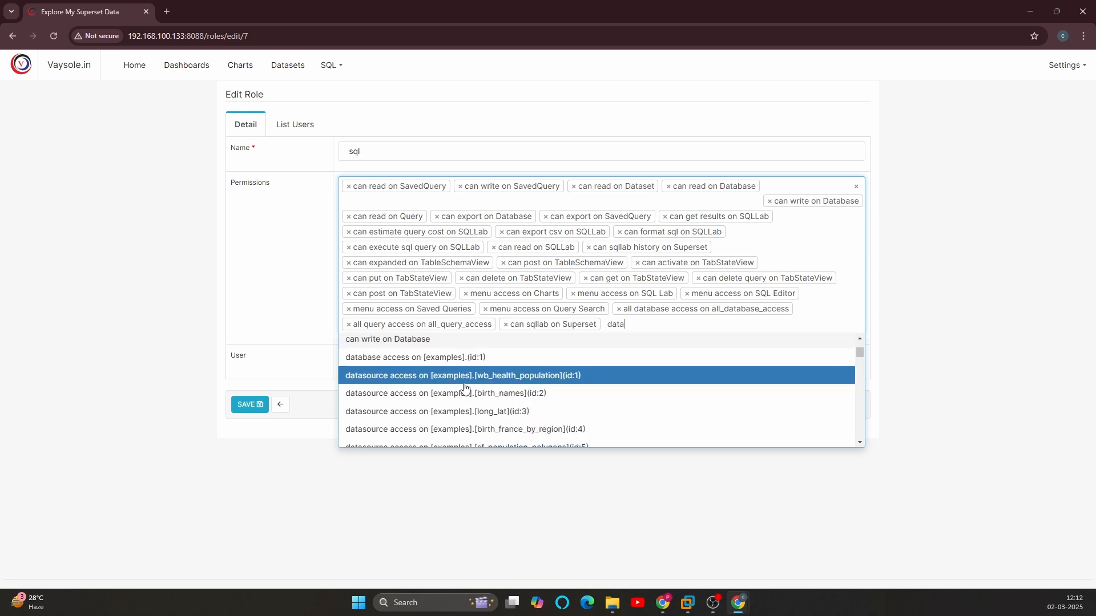
scroll(468, 394, "up", 1)
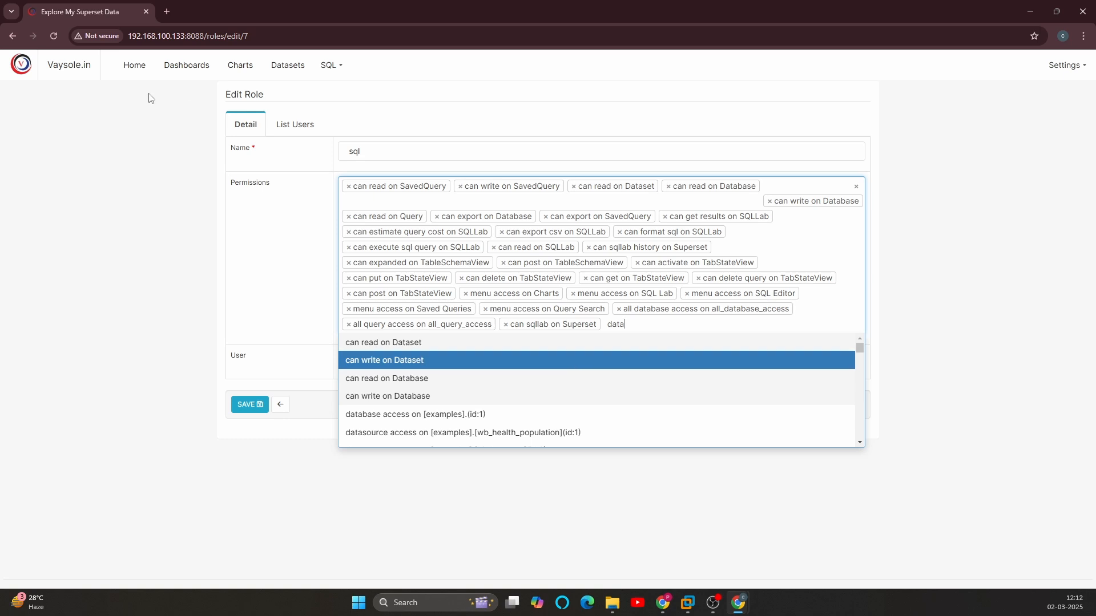
type("sou")
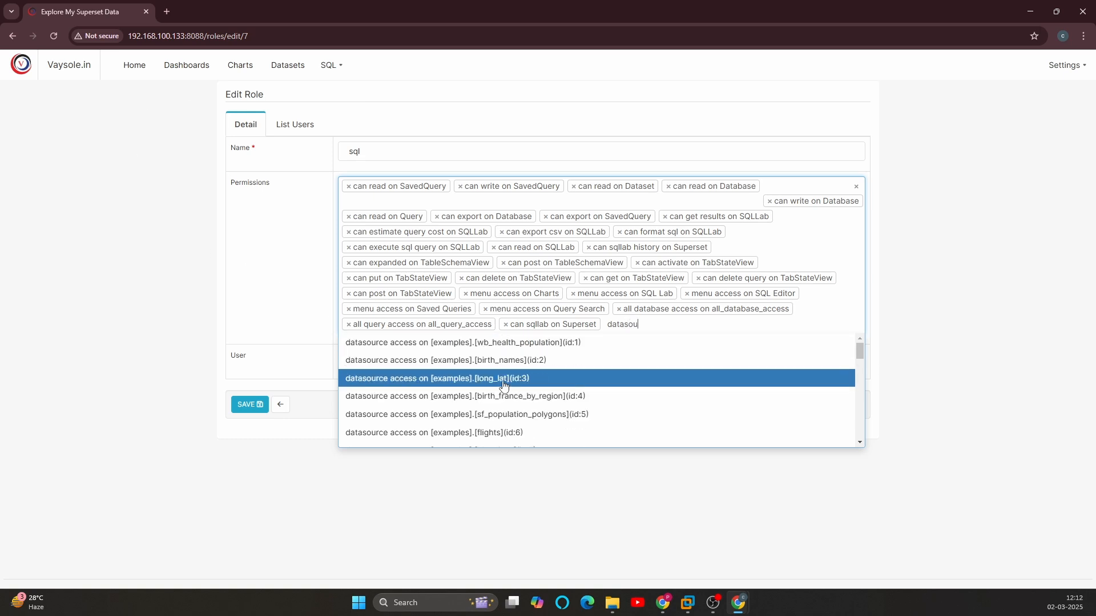
scroll(509, 374, "down", 2)
scroll(509, 374, "down", 5)
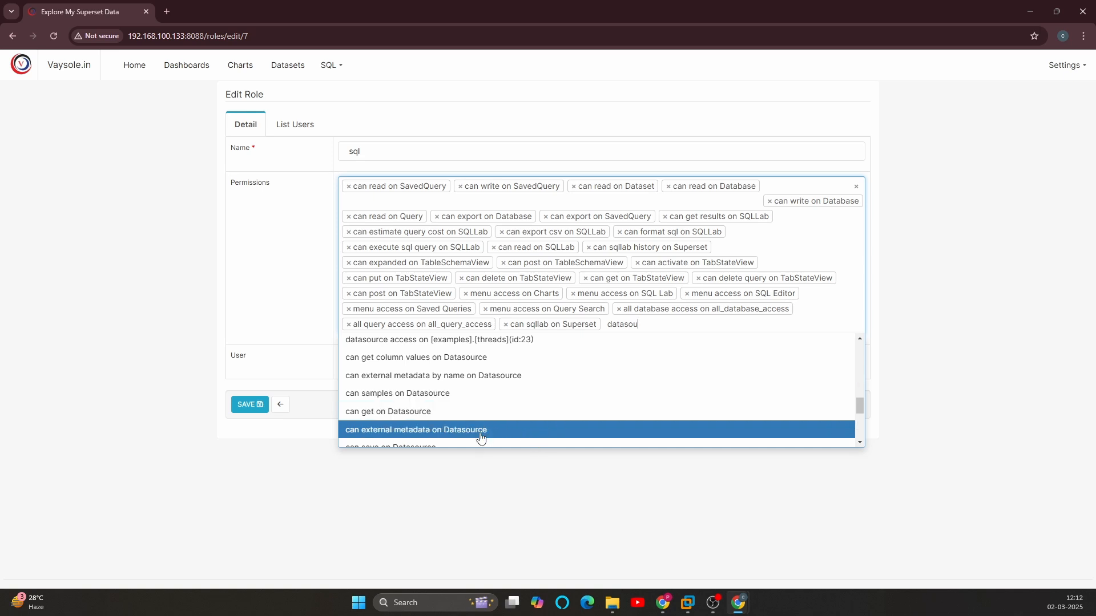
left_click(399, 411)
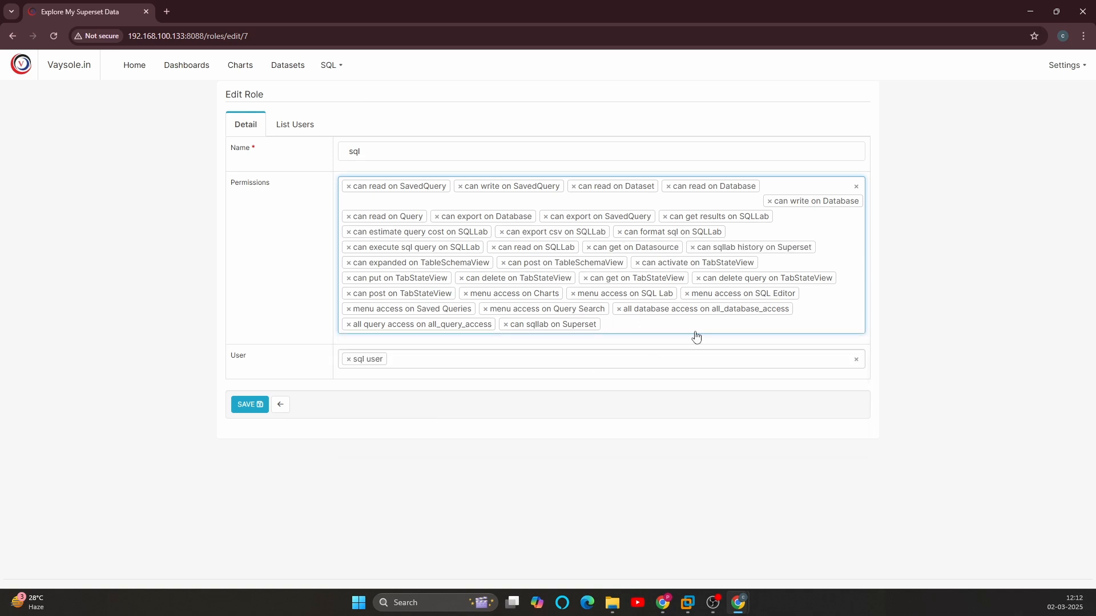
Step: Add the "can fetch datasource metadata on Superset" and "can save on Datasource" permissions to the sql role
type("data")
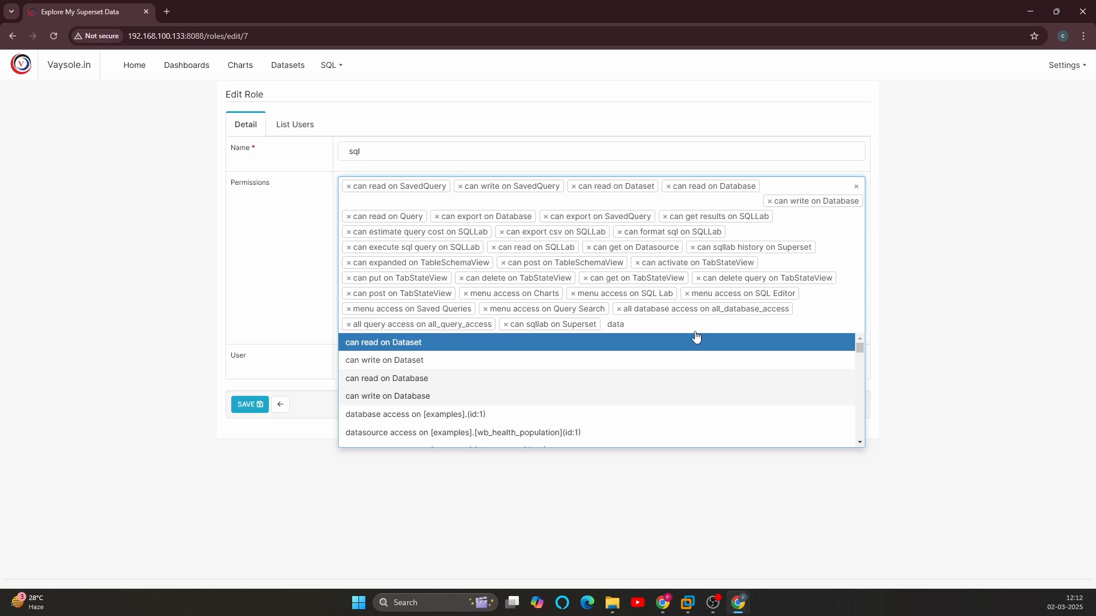
type("d")
key("BackSpace")
type("s")
scroll(478, 415, "down", 1)
scroll(478, 414, "down", 10)
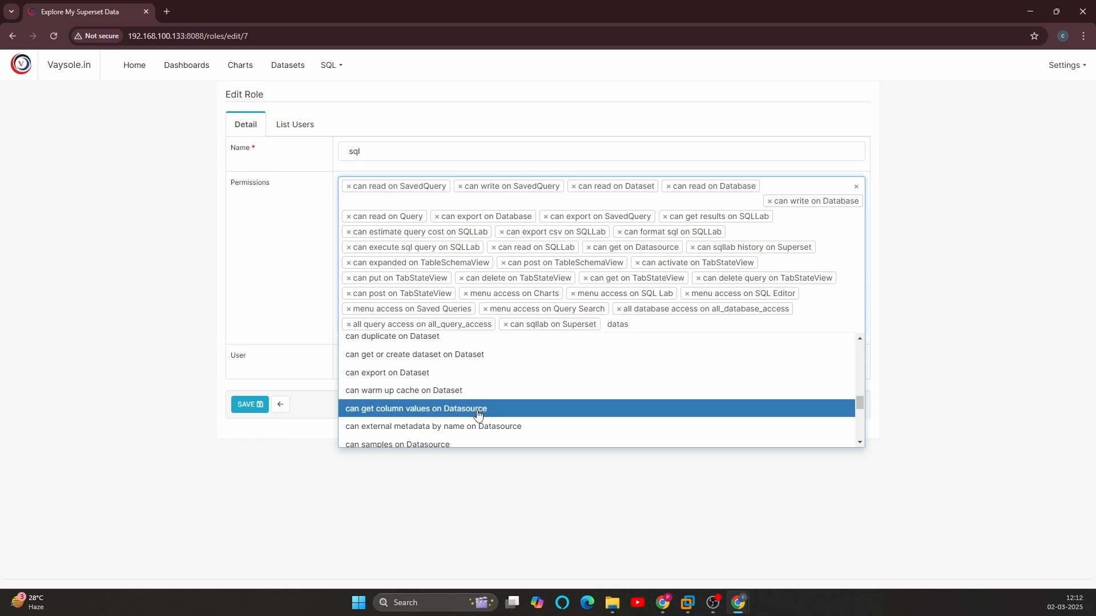
scroll(596, 408, "down", 1)
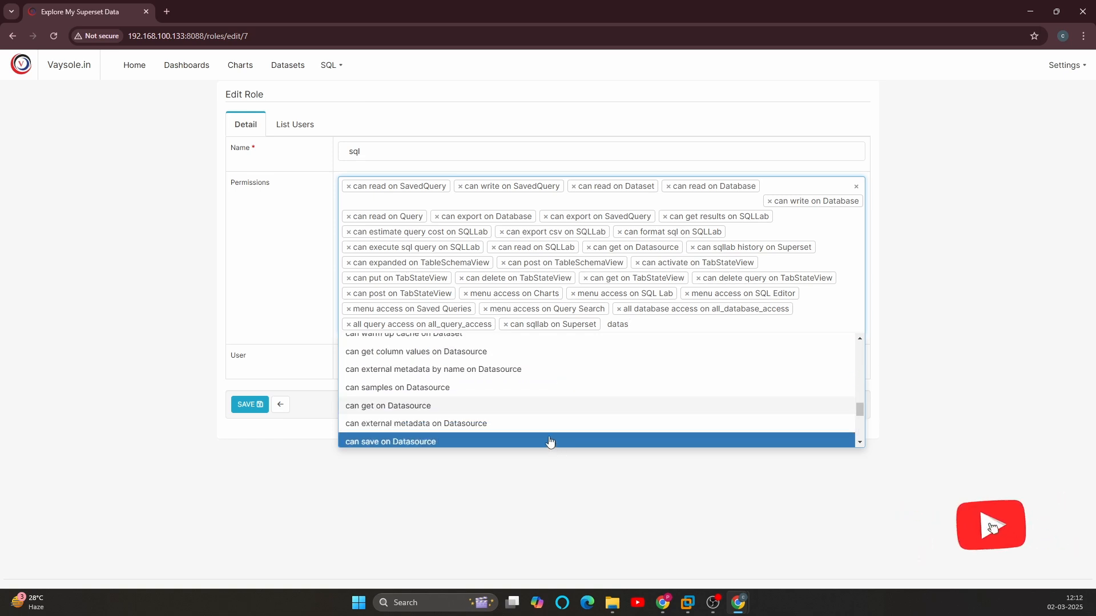
scroll(550, 402, "down", 1)
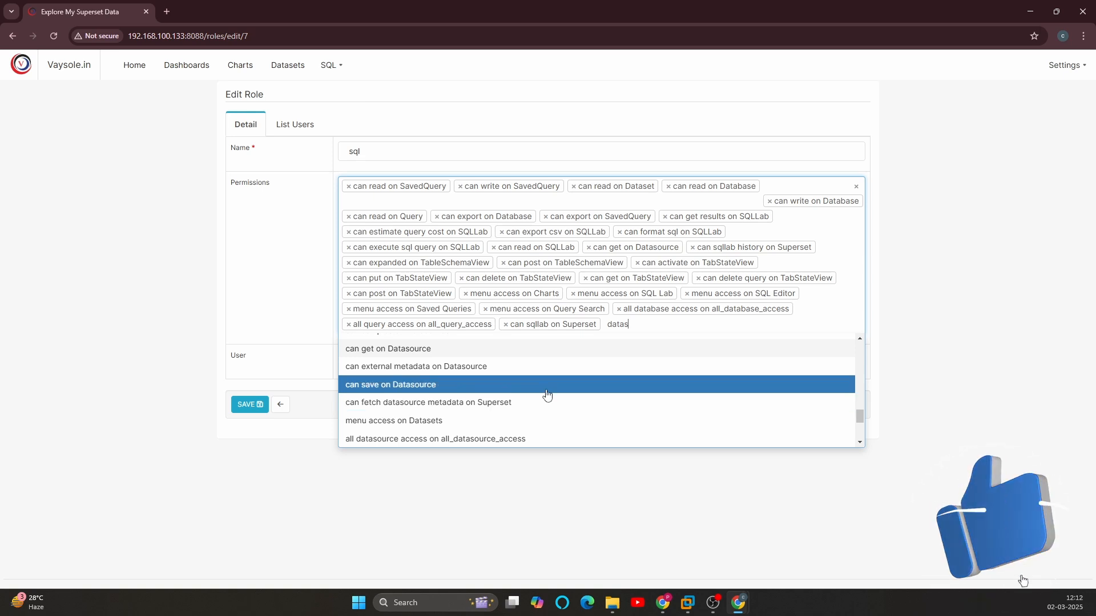
scroll(508, 388, "down", 1)
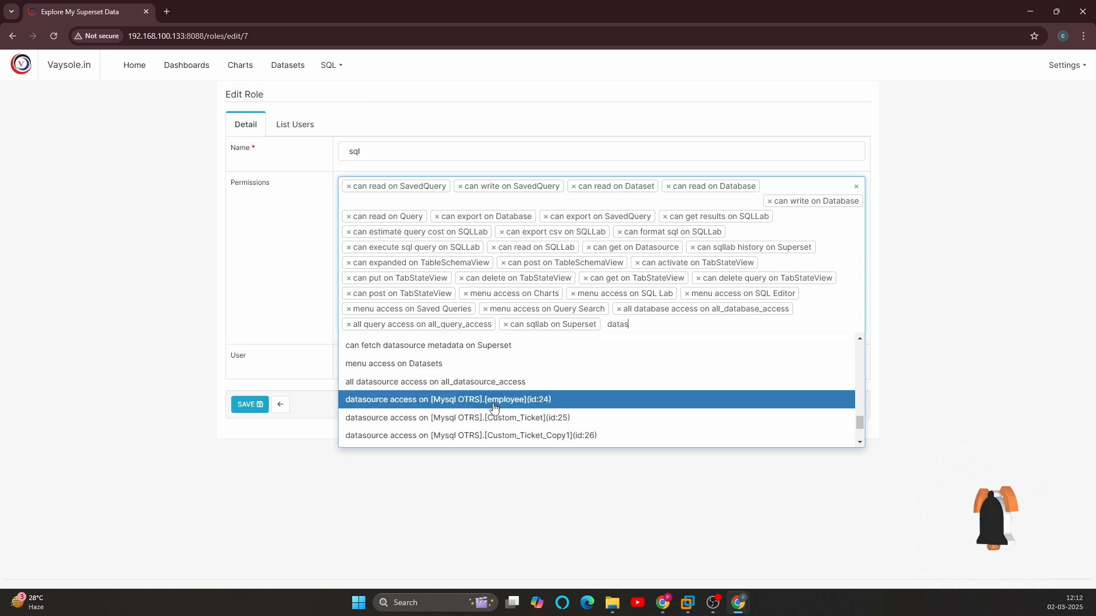
left_click(449, 346)
type("datasou")
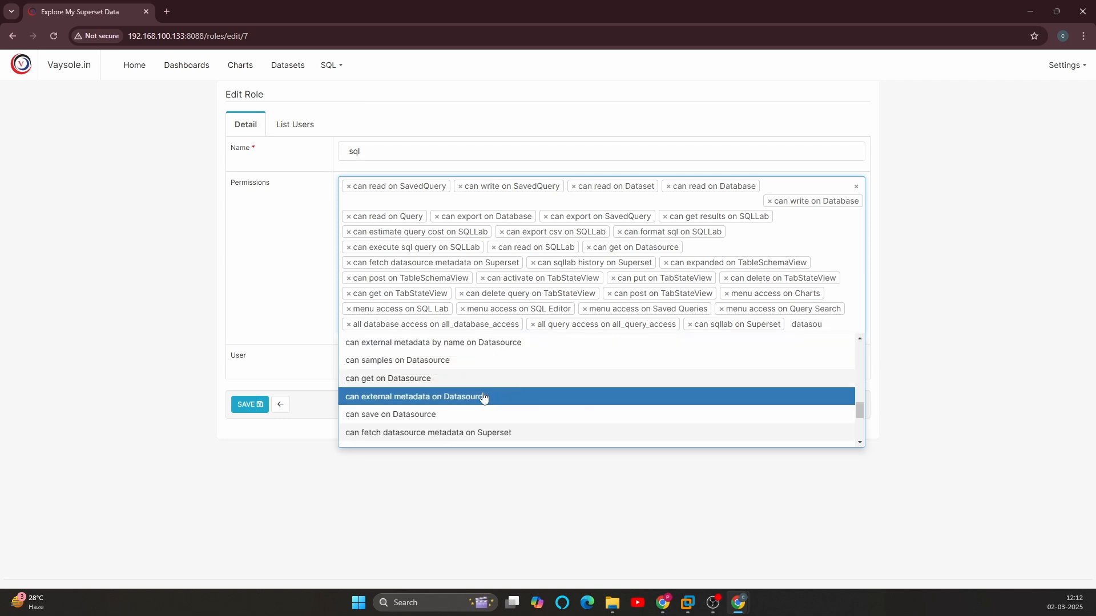
left_click(442, 423)
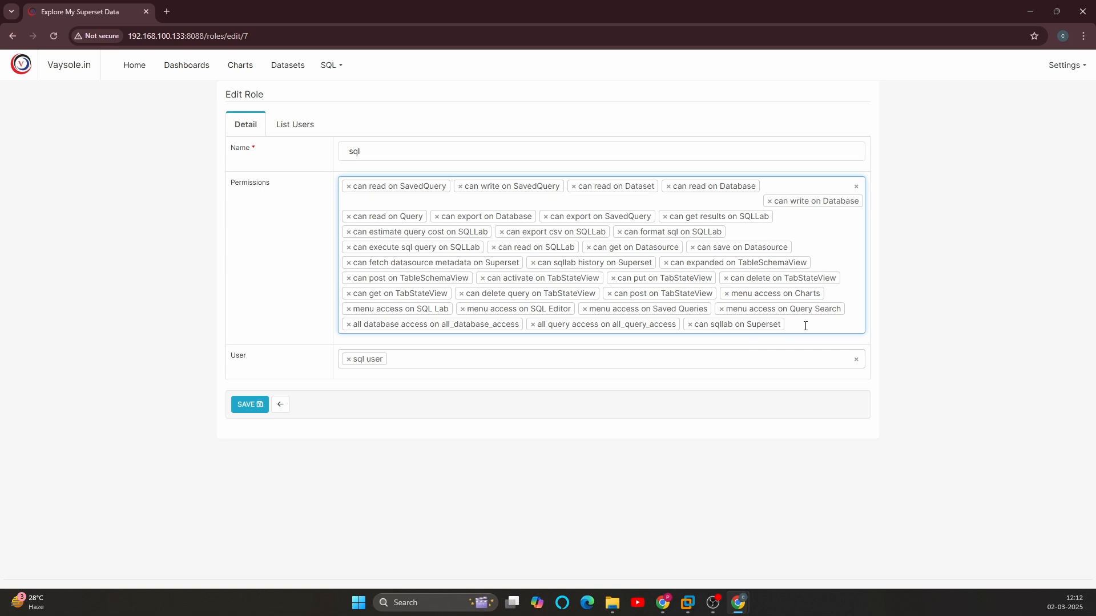
Step: Add the "all datasource access on all_datasource_access" permission to the sql role and save the role
type("d")
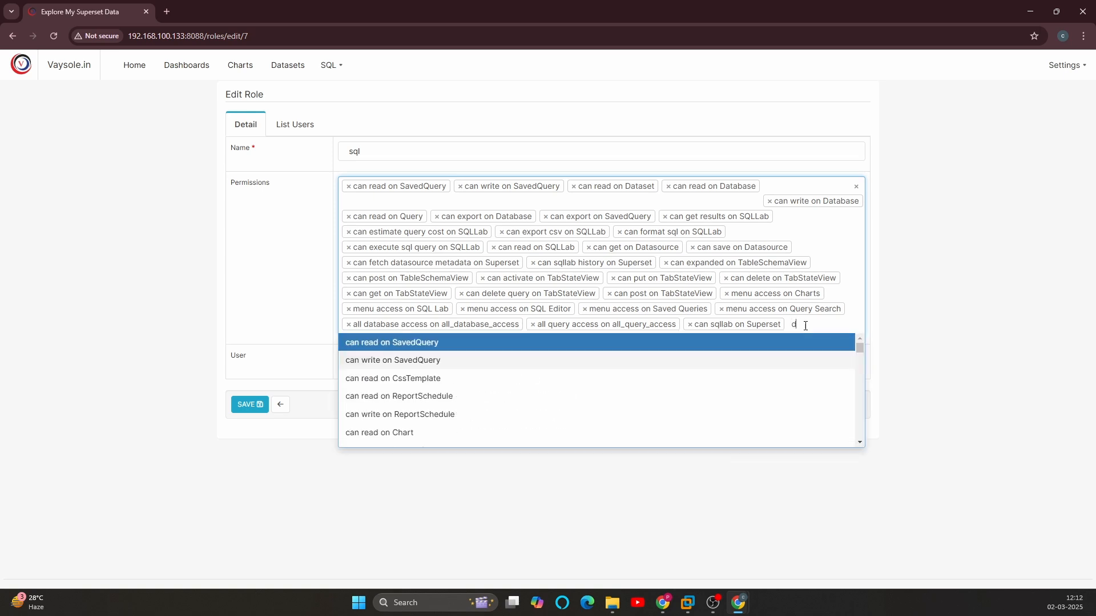
type("atas")
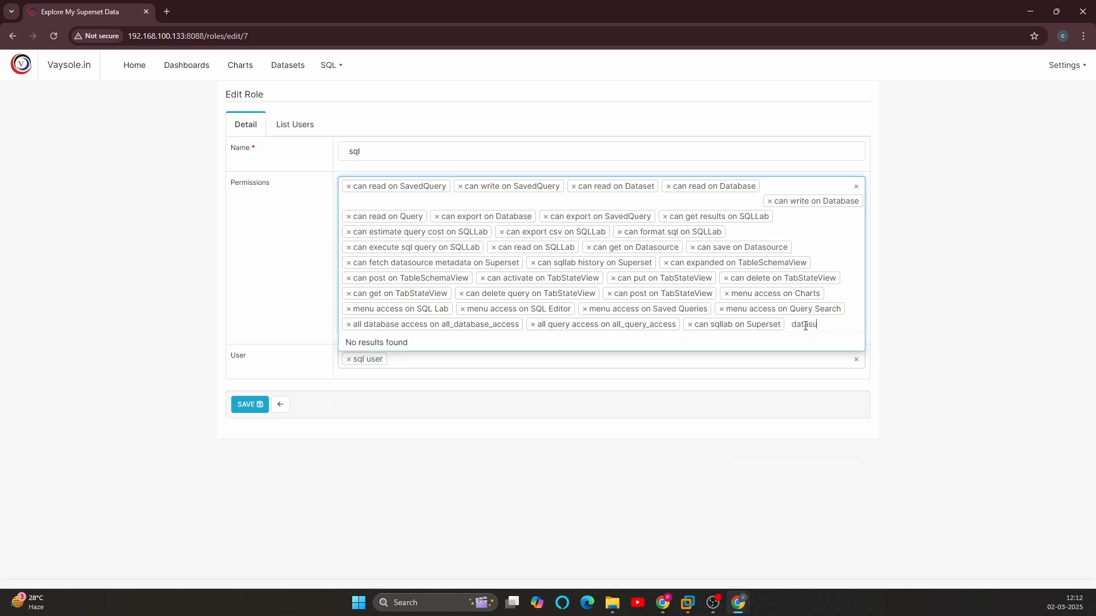
type("o")
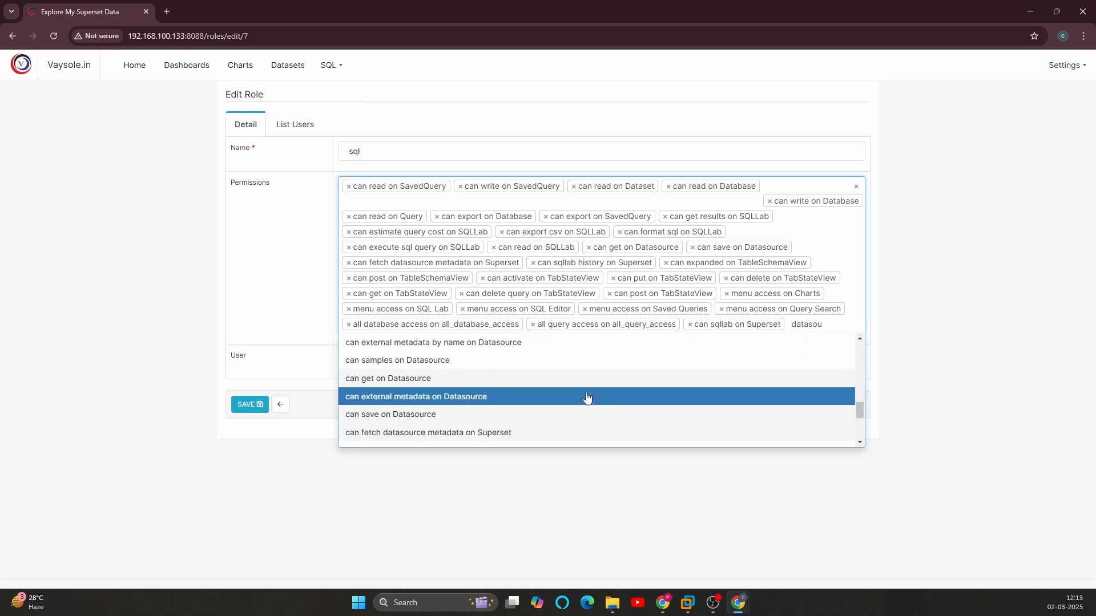
scroll(543, 381, "down", 1)
scroll(543, 381, "up", 1)
scroll(400, 379, "up", 1)
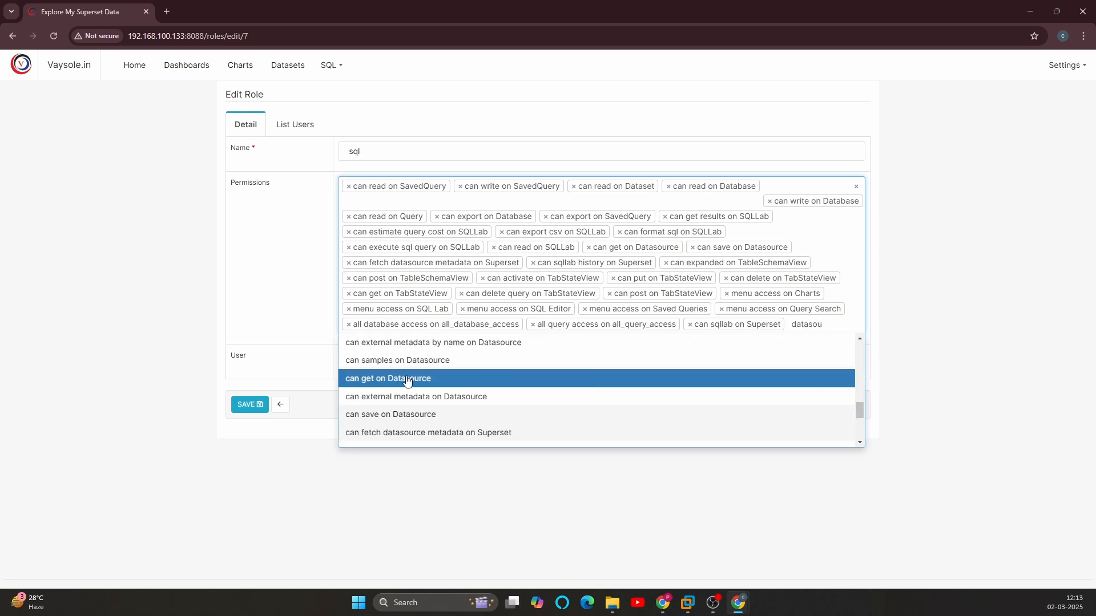
scroll(434, 371, "down", 2)
scroll(473, 382, "down", 1)
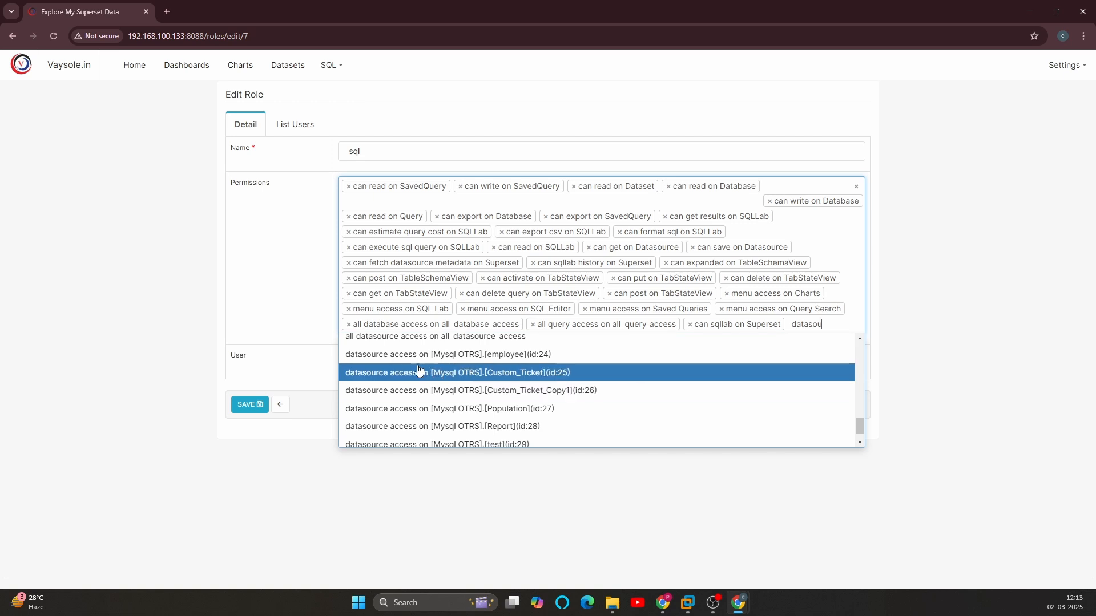
scroll(409, 368, "up", 3)
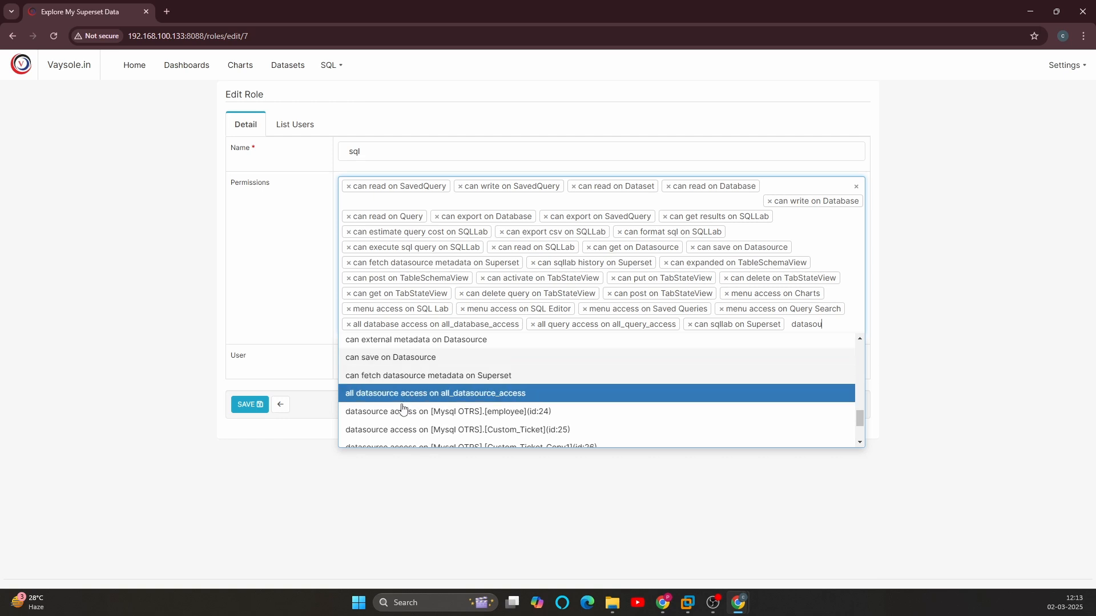
left_click(440, 394)
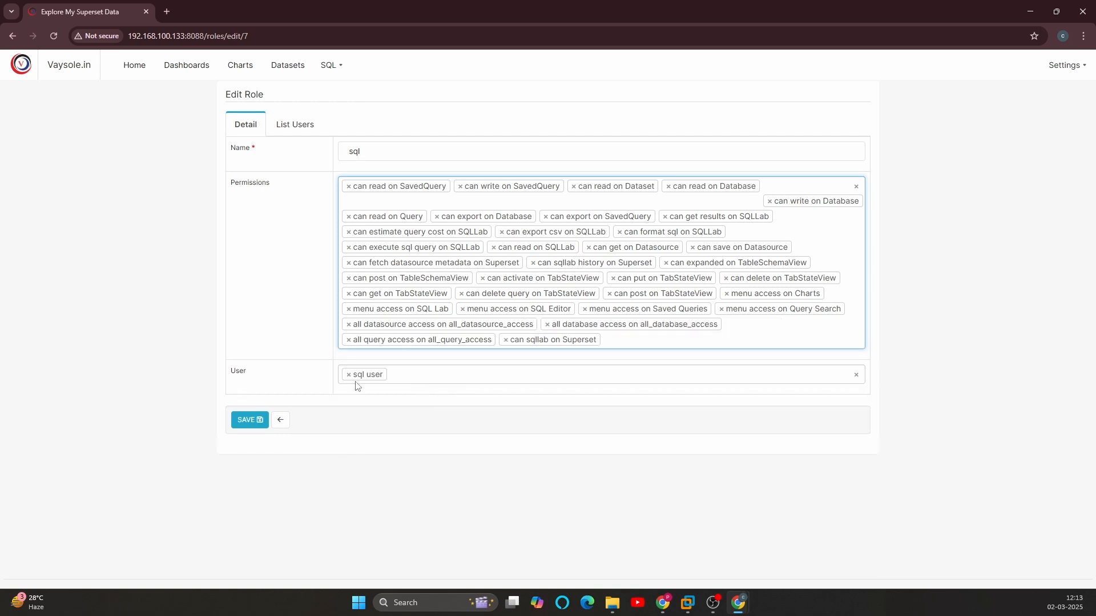
left_click(249, 420)
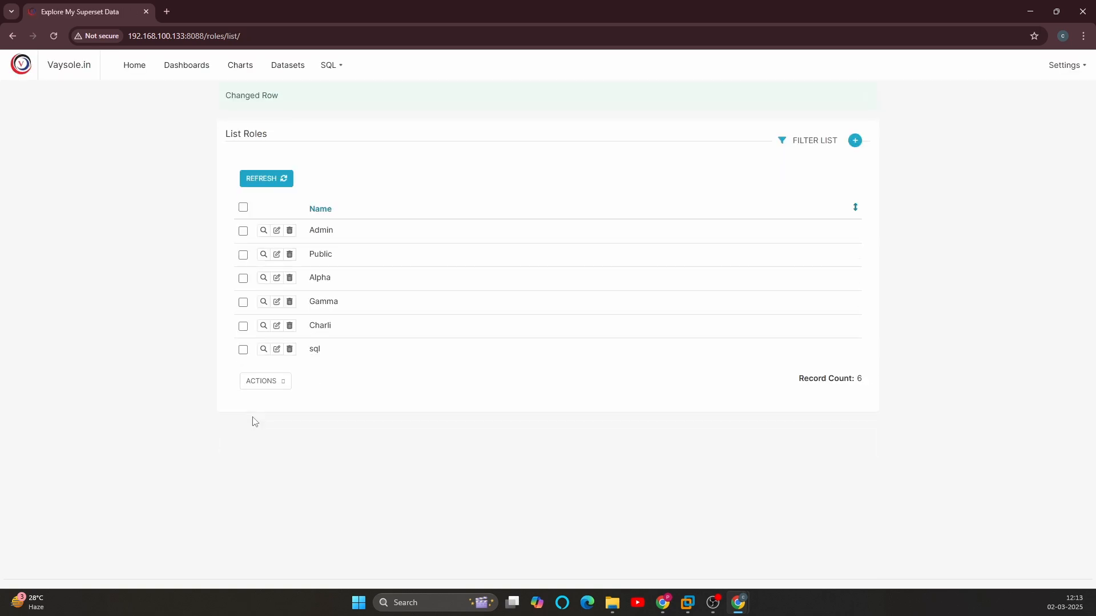
Step: Open sql_user's Charts list in the Incognito window to test access, then return to the admin window
key("alt+Tab")
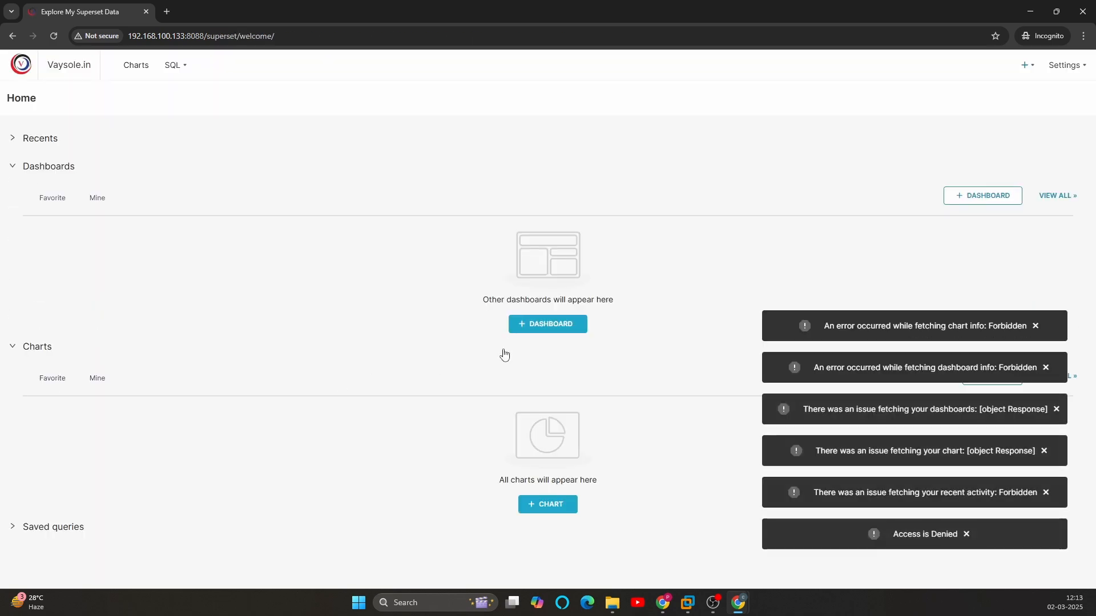
left_click(139, 75)
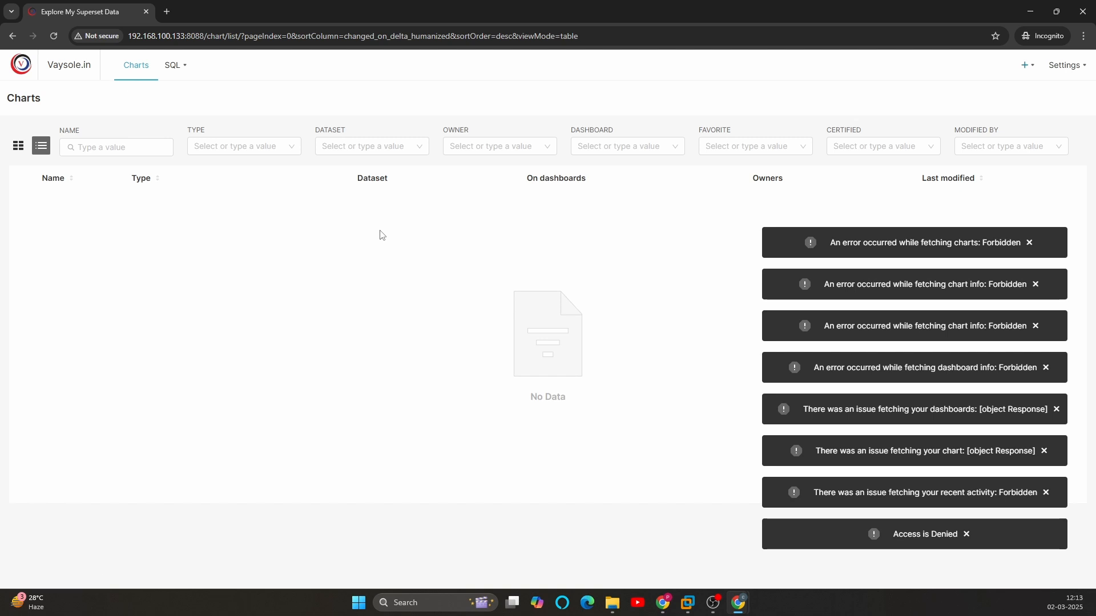
key("alt+Tab")
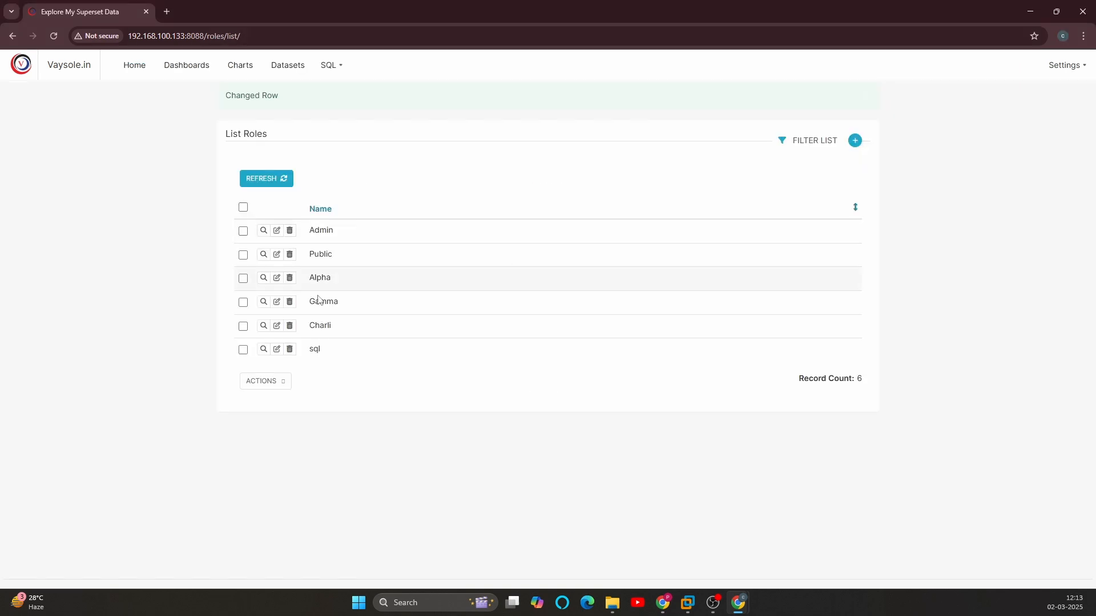
Step: Reopen the sql role for editing and add "can duplicate on Dataset" and "can get column values on Datasource"
left_click(276, 348)
left_click(636, 341)
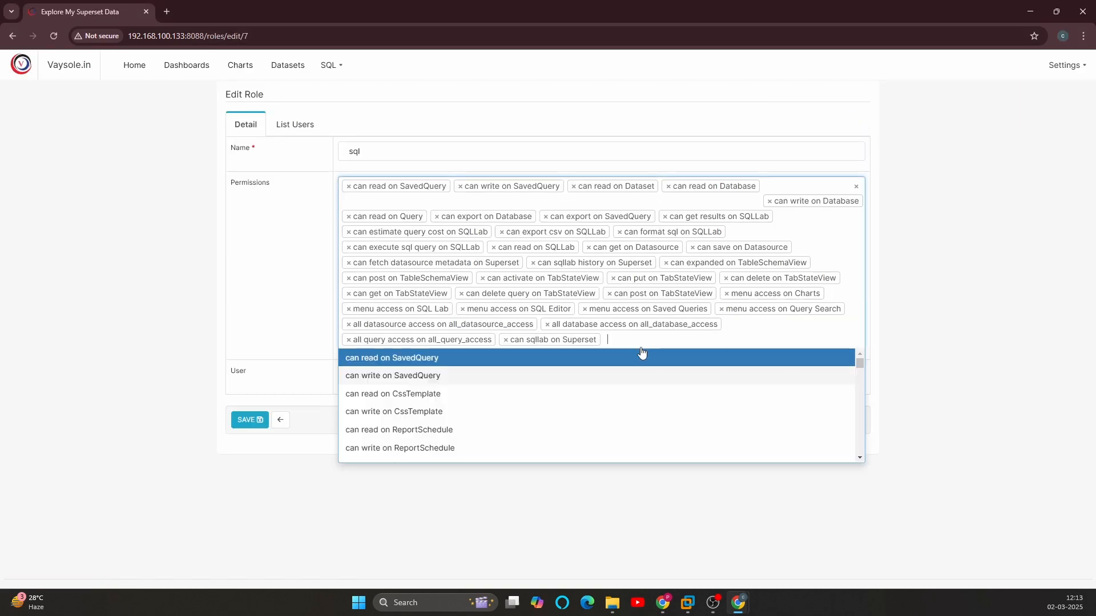
type("data")
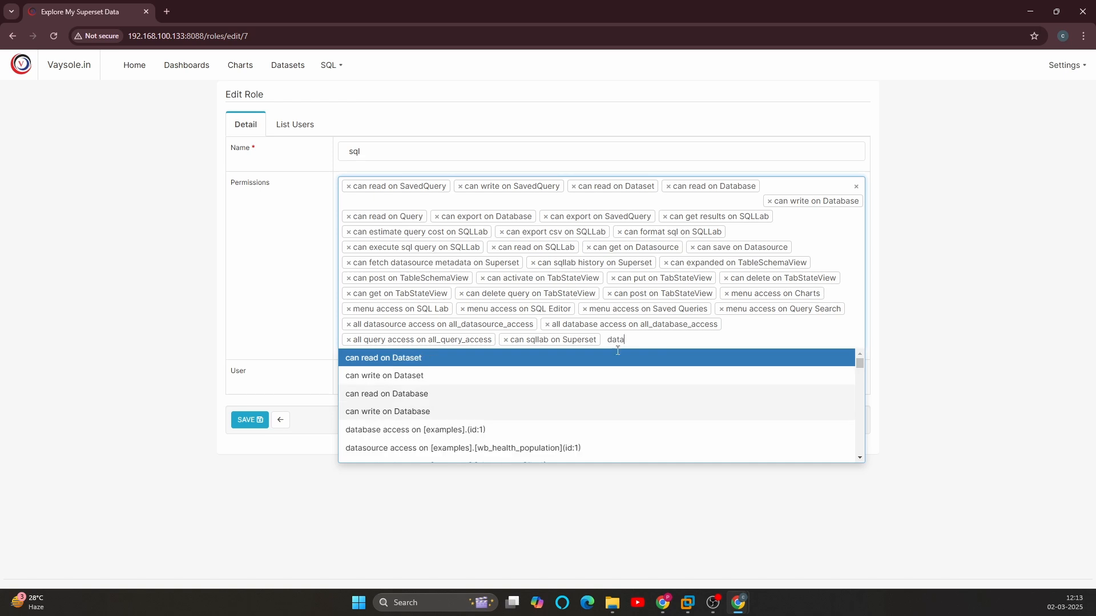
scroll(548, 393, "down", 3)
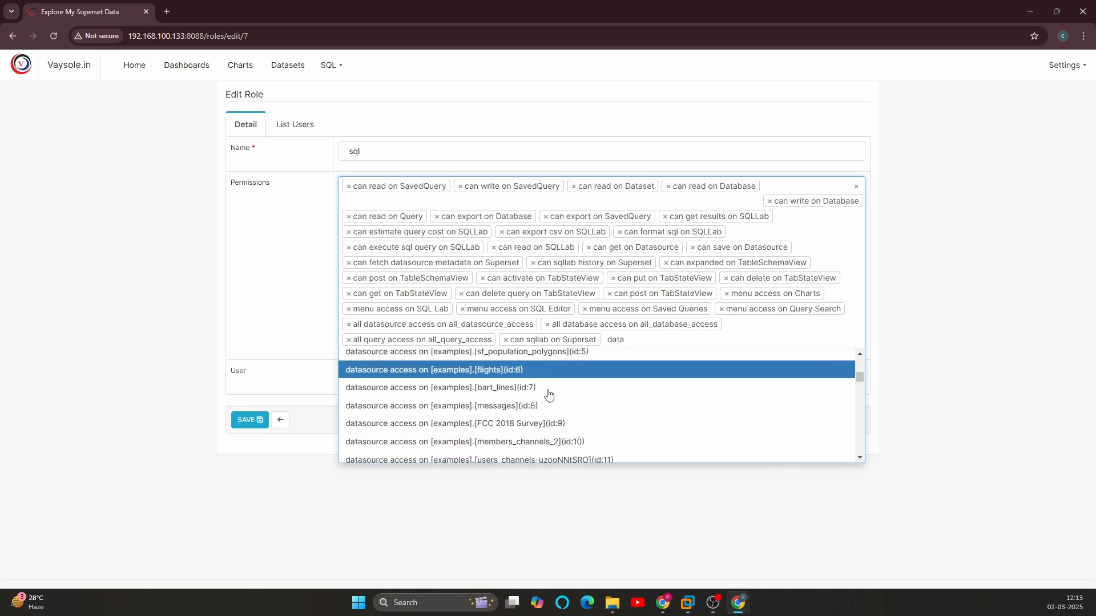
type("s")
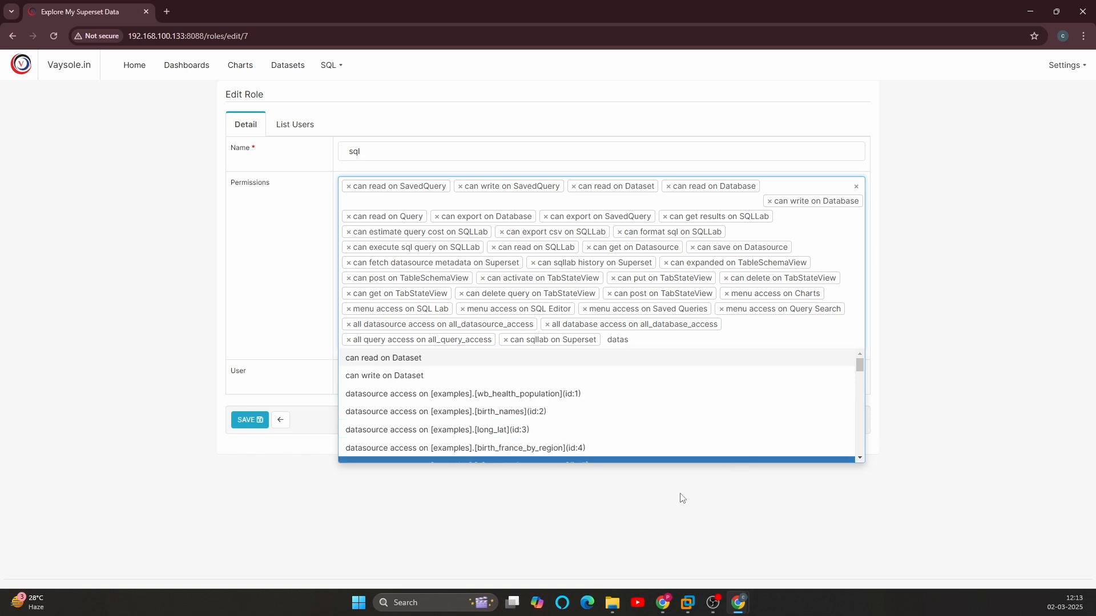
scroll(547, 440, "down", 5)
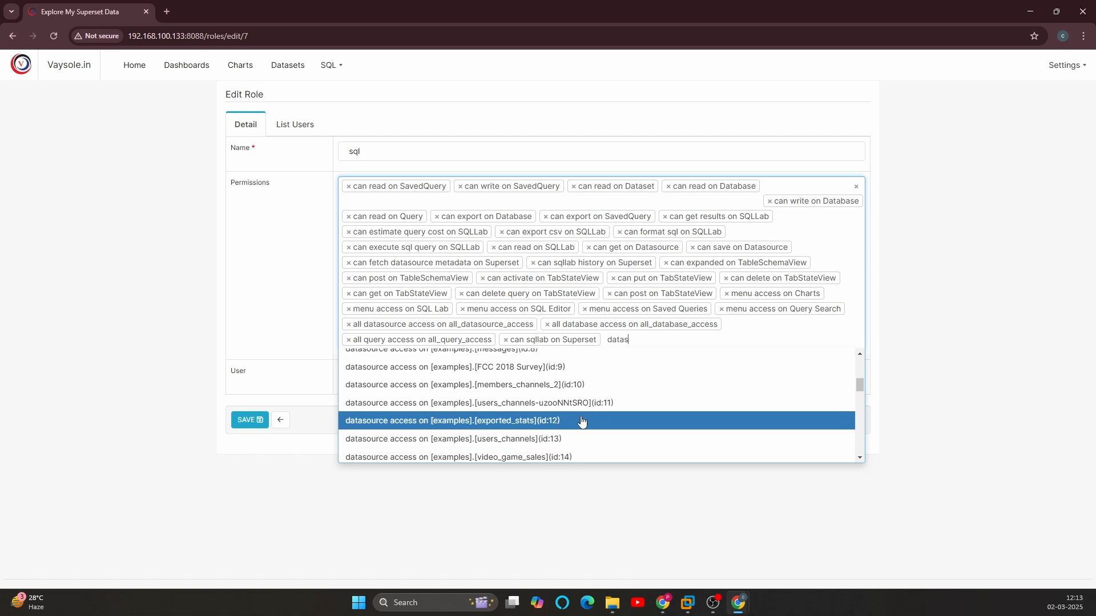
scroll(582, 428, "down", 9)
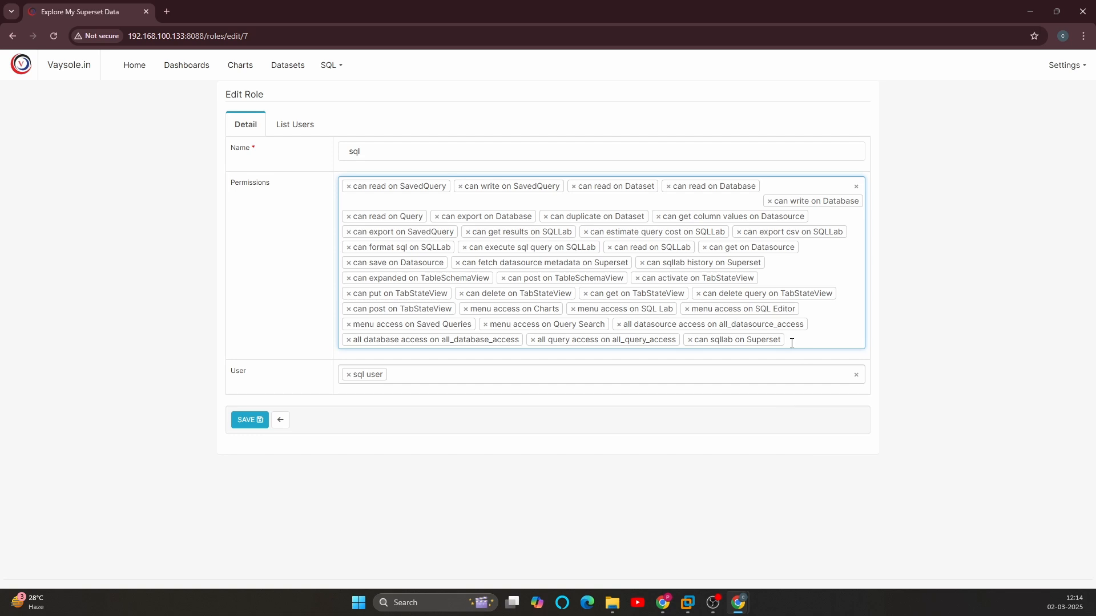
Step: Add the "can read on Chart" permission to the sql role
left_click(791, 342)
type("chart")
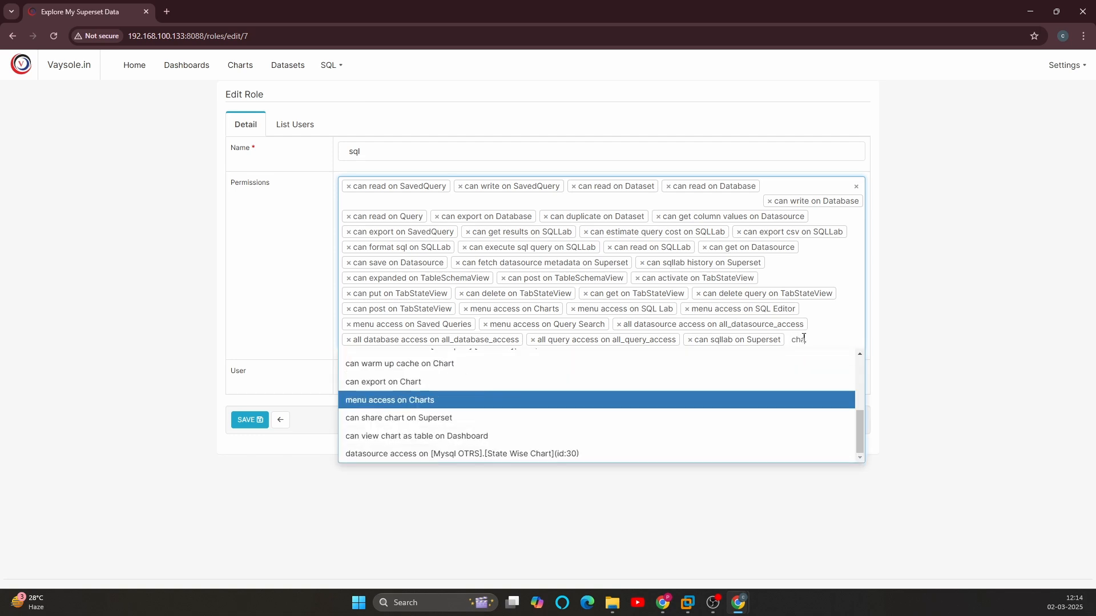
scroll(470, 425, "up", 1)
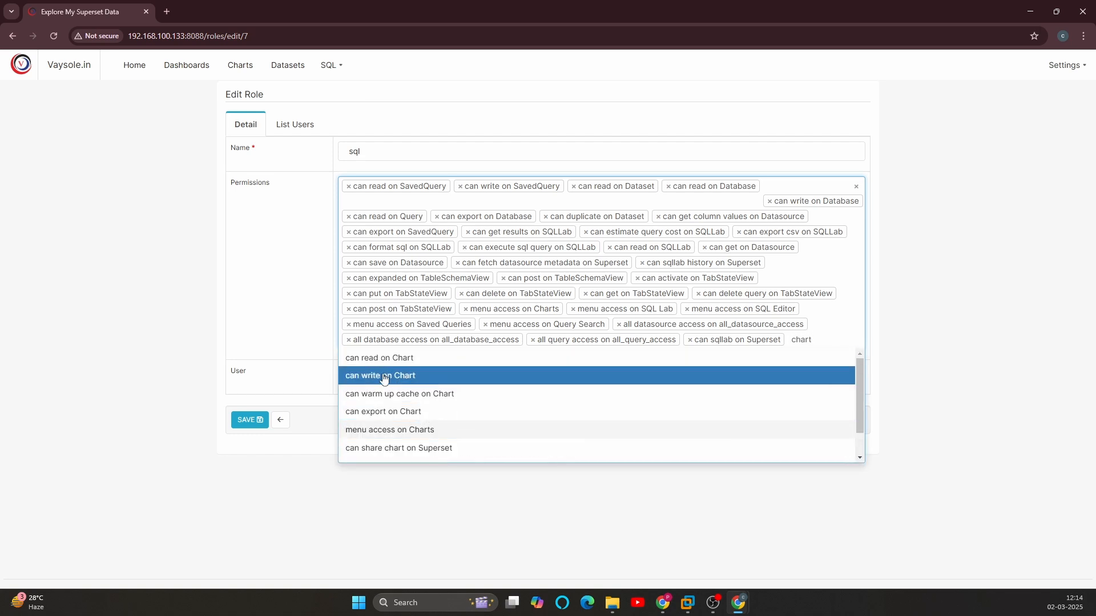
left_click(407, 358)
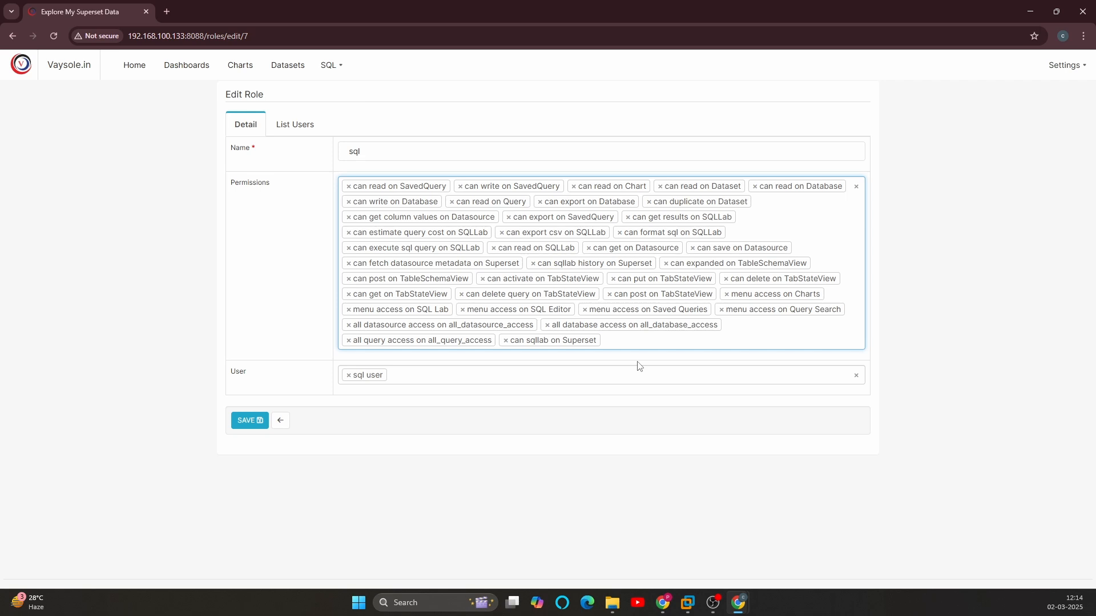
Step: Add "datasource access on [Mysql OTRS].[State Wise Chart](id:30)" to the sql role and save the role
type("chart")
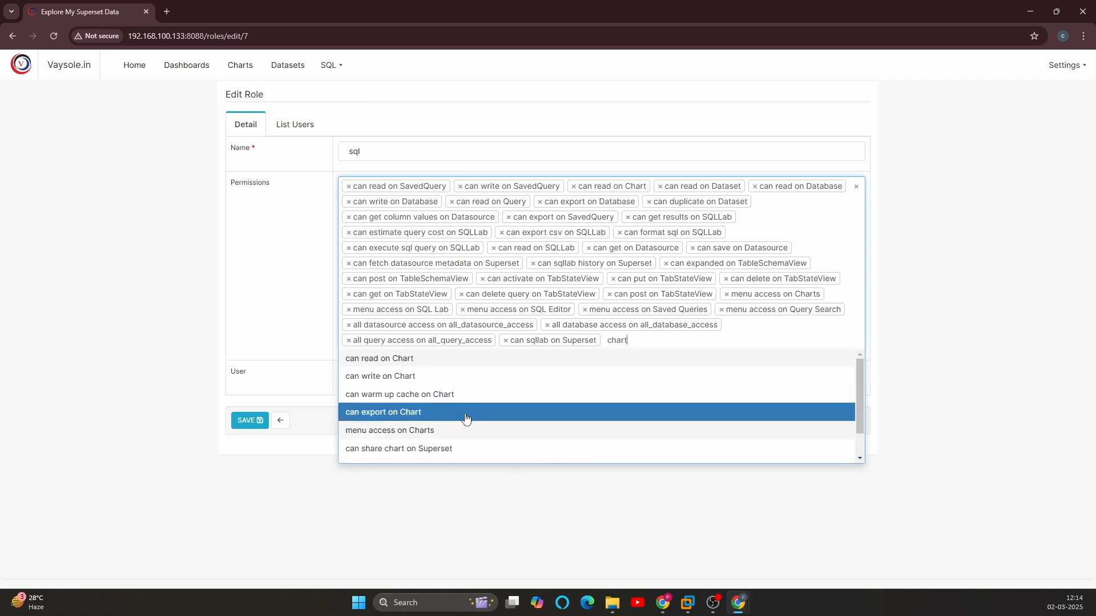
scroll(496, 425, "down", 1)
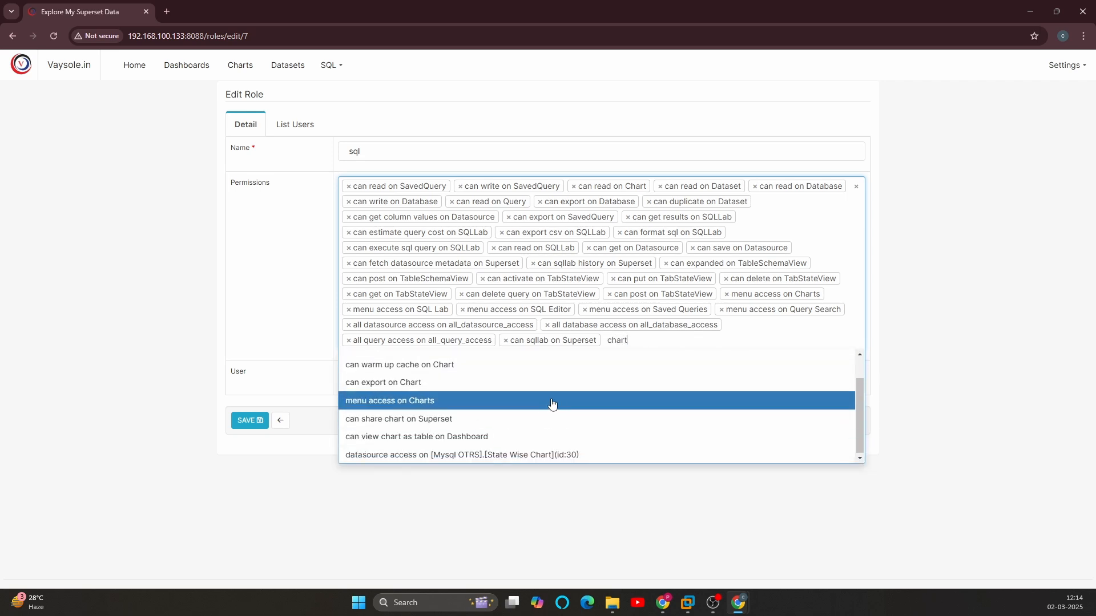
left_click(407, 455)
left_click(258, 436)
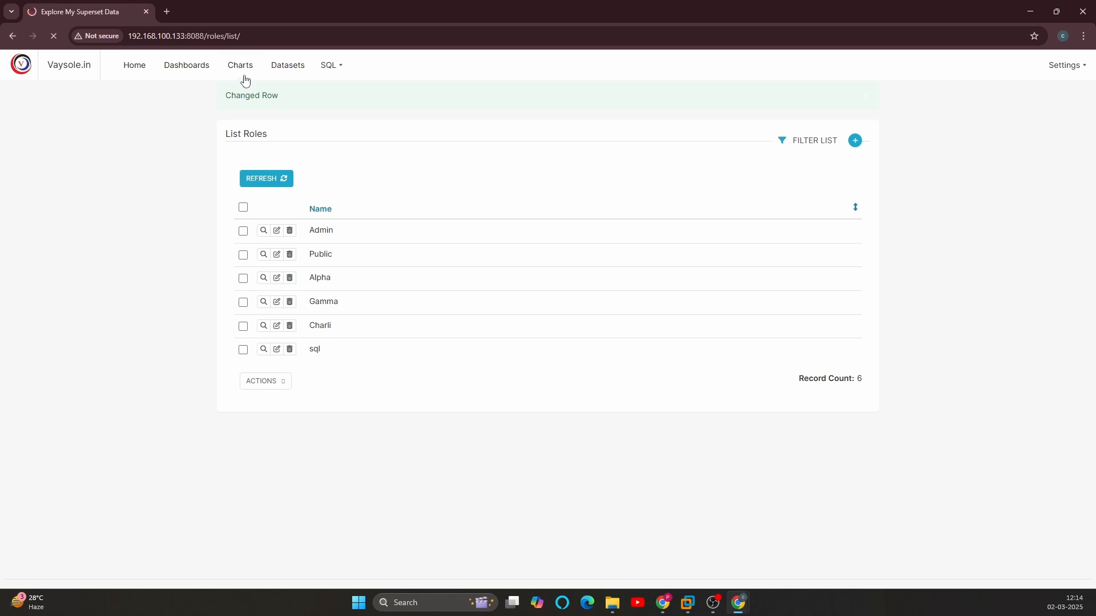
Step: Reload sql_user's Charts page in the Incognito window and look through the chart list
key("alt+Tab")
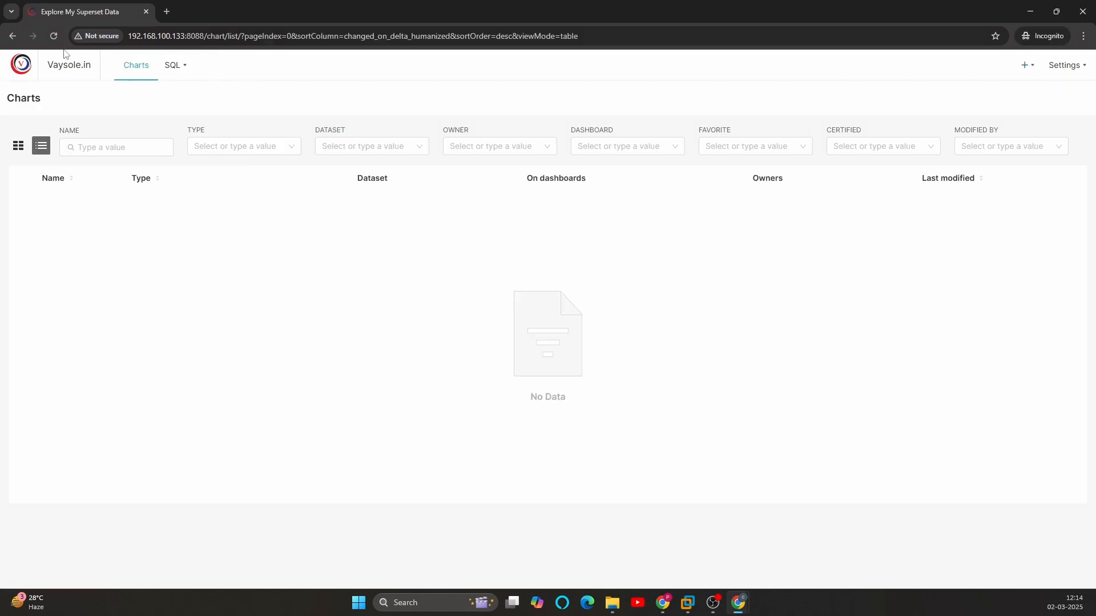
left_click(53, 36)
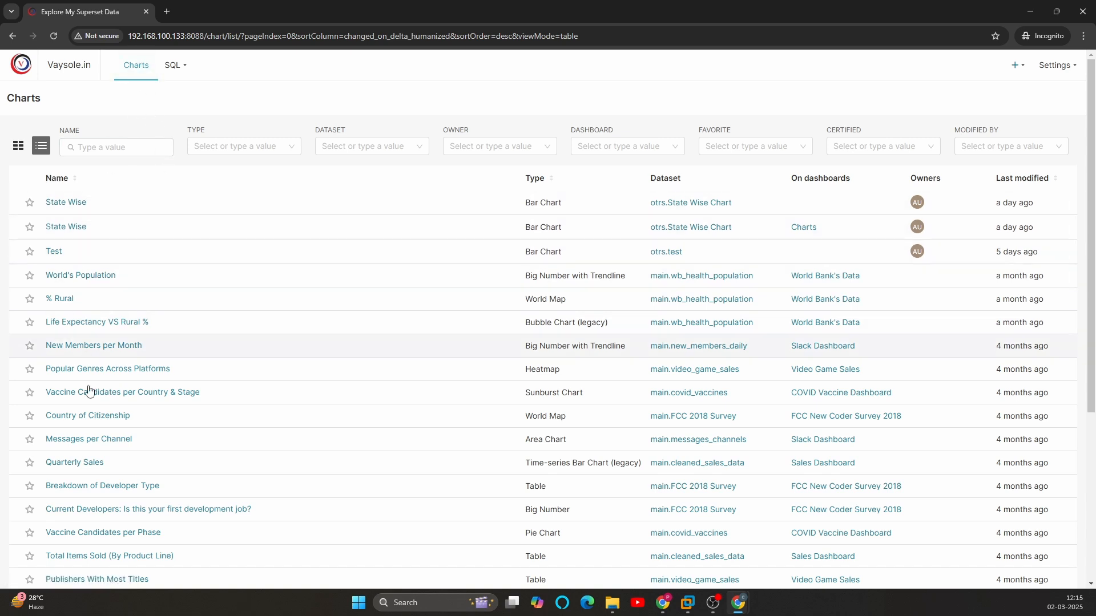
scroll(127, 329, "down", 5)
scroll(126, 330, "up", 5)
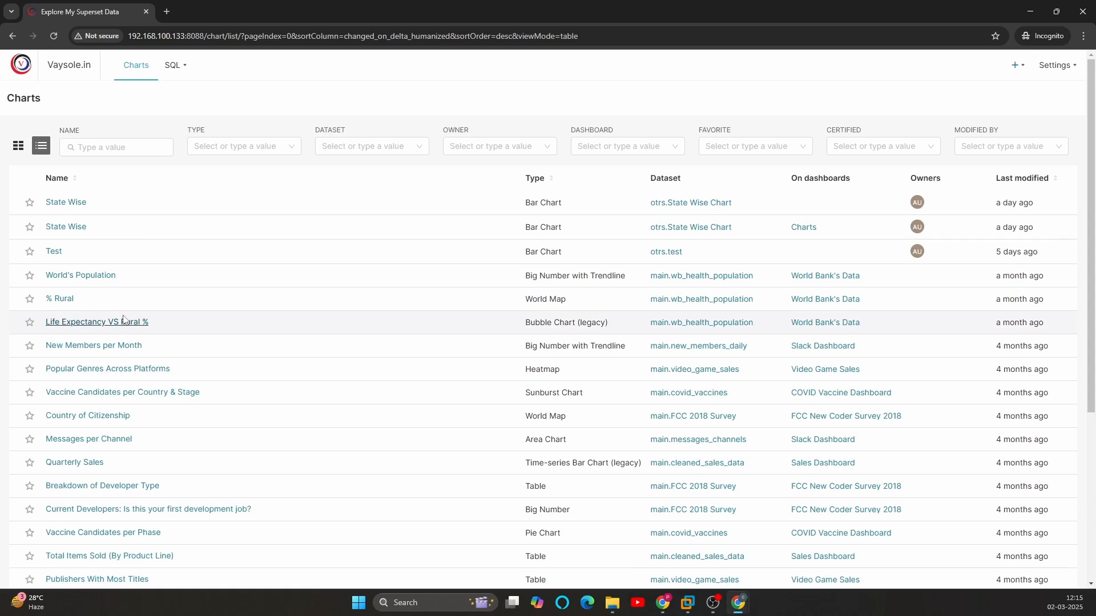
scroll(135, 325, "down", 5)
Step: Add the "menu access on Datasets" permission to the sql role and save the role
key("alt+Tab")
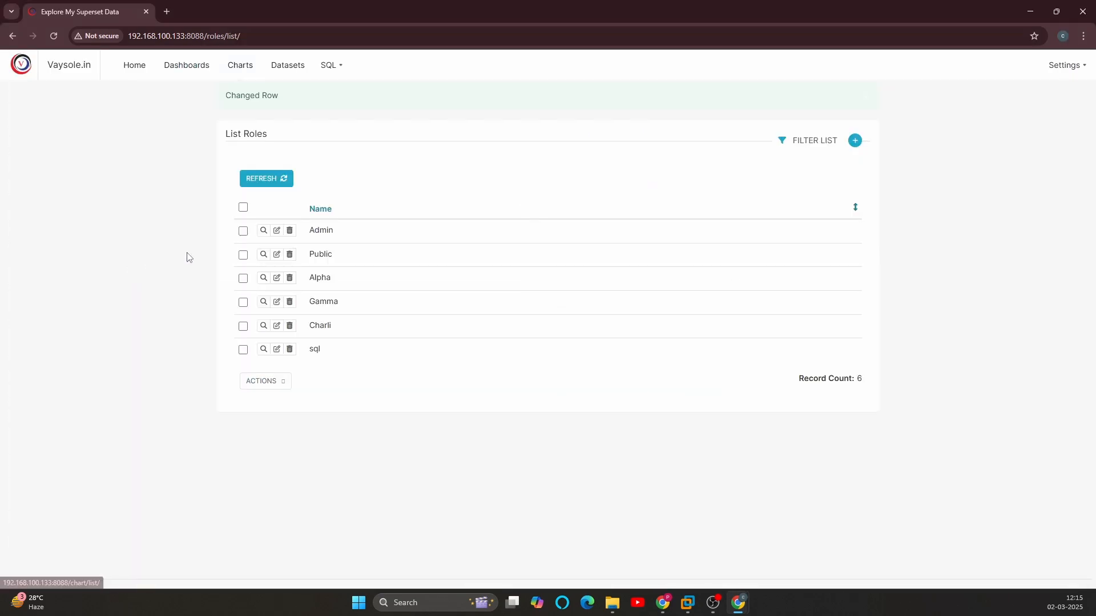
left_click(277, 349)
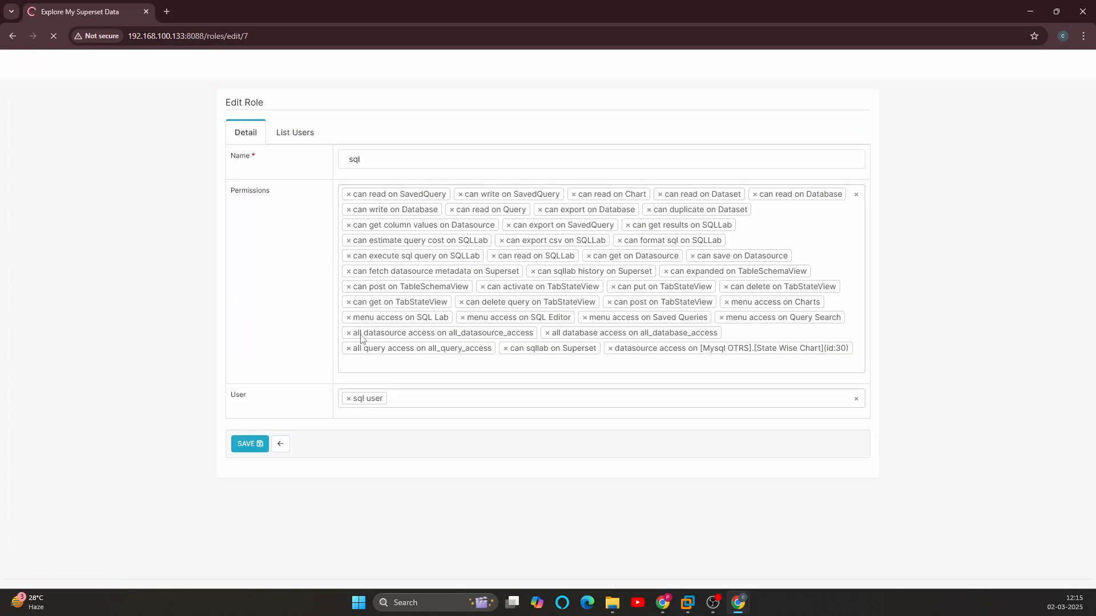
left_click(658, 361)
type("m")
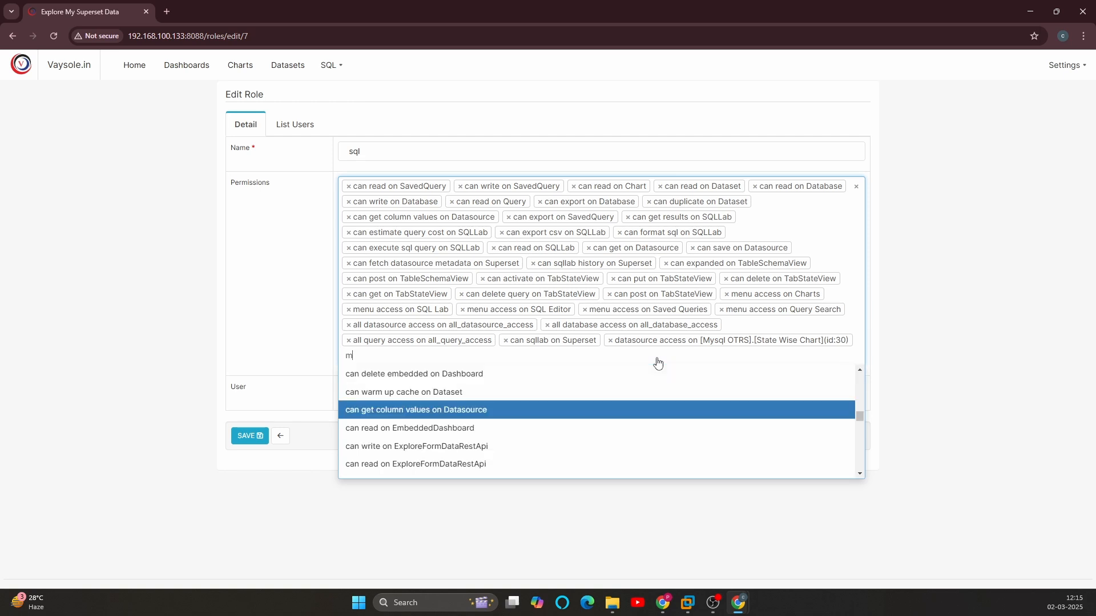
type("enu")
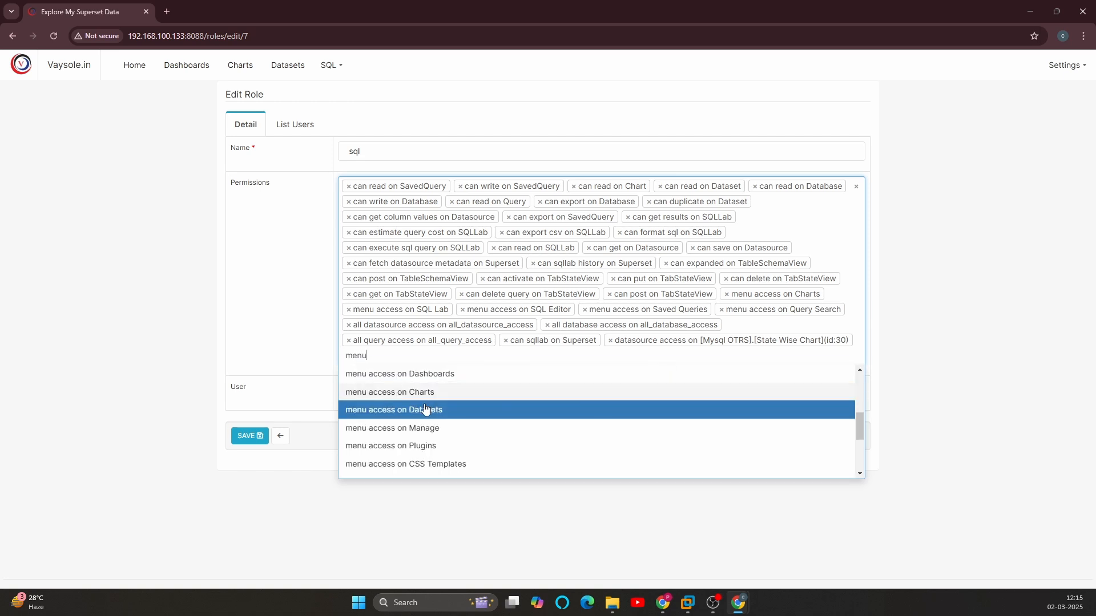
left_click(402, 411)
left_click(250, 435)
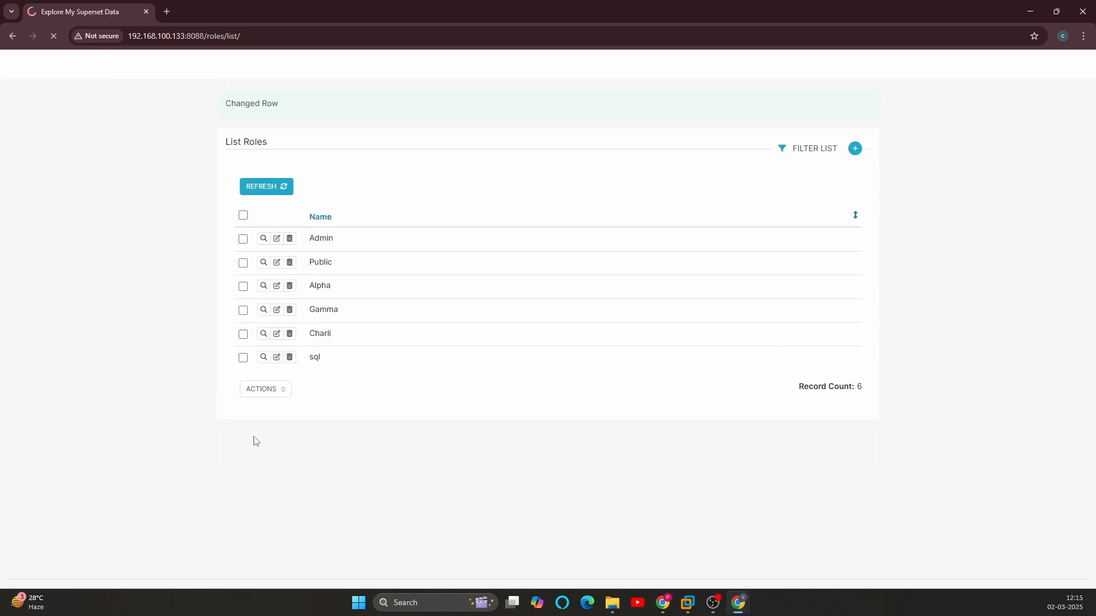
Step: Reload sql_user's Charts page in the Incognito window, then open the Datasets page and look through the dataset list
key("alt+Tab")
scroll(251, 371, "up", 5)
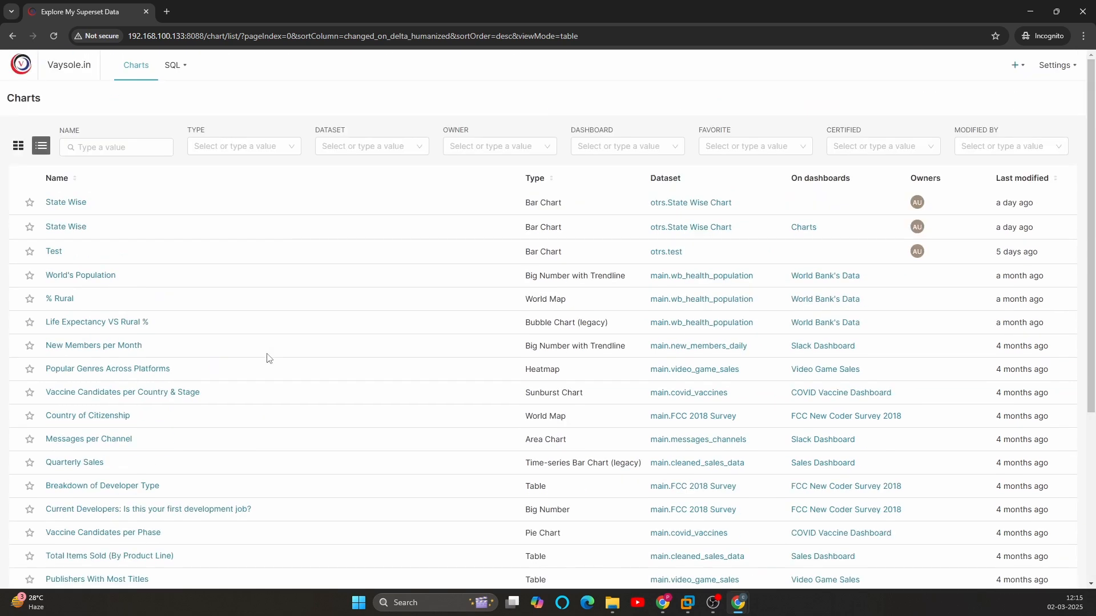
key("F5")
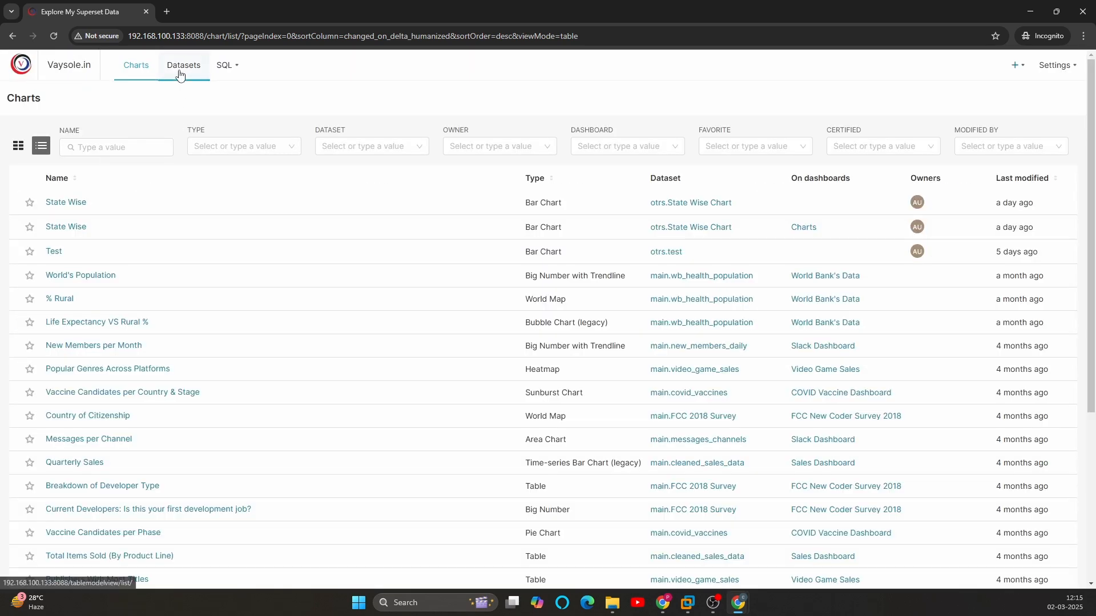
left_click(181, 73)
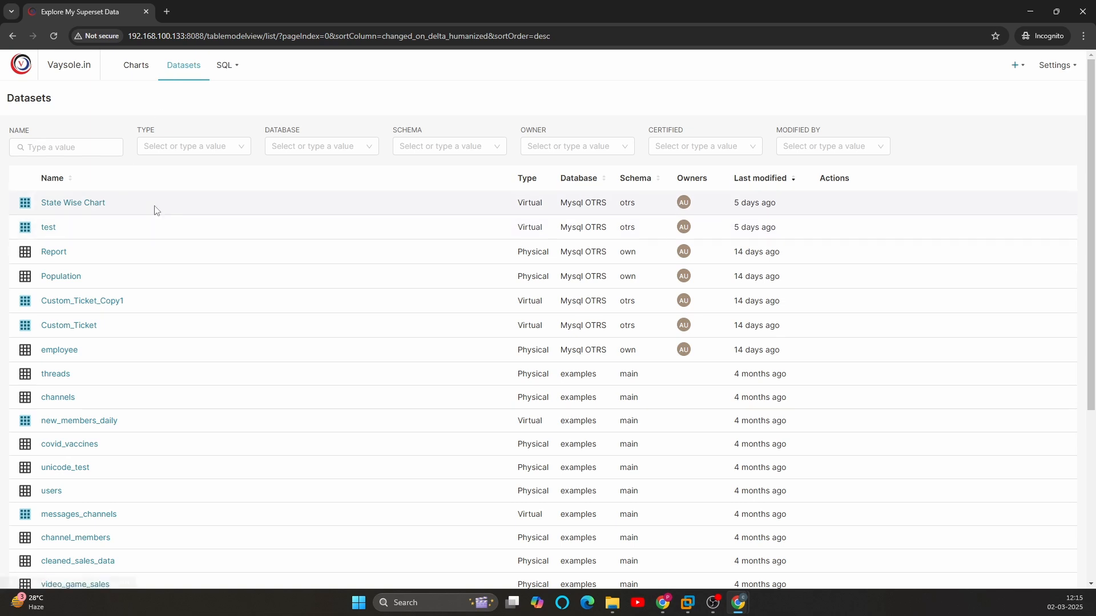
scroll(164, 283, "down", 5)
scroll(164, 288, "up", 5)
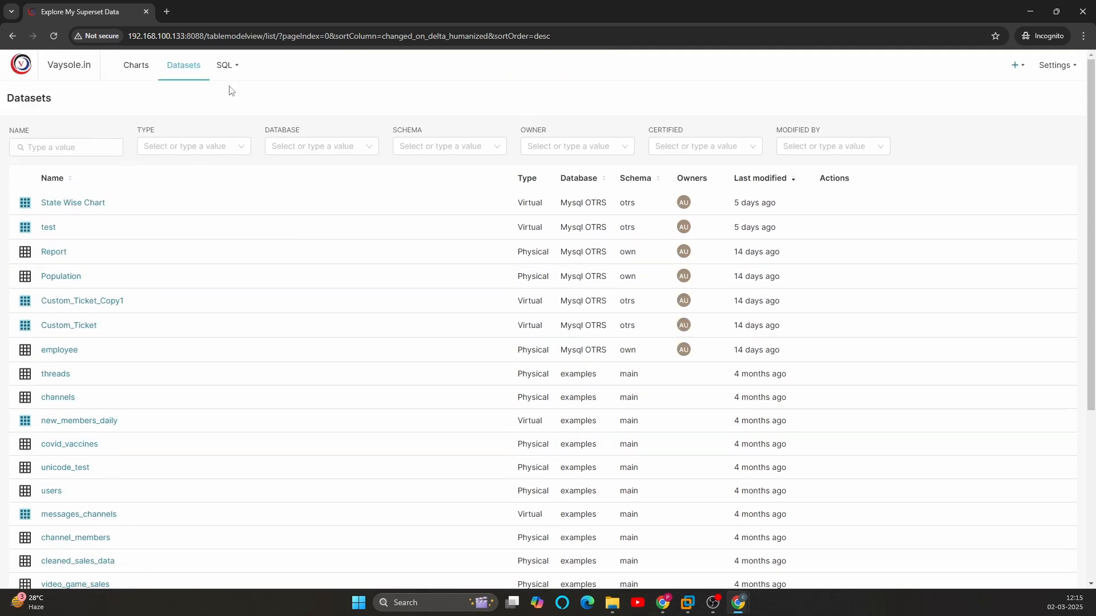
Step: Return to the admin window's role list and reopen the sql role for editing
key("alt+Tab")
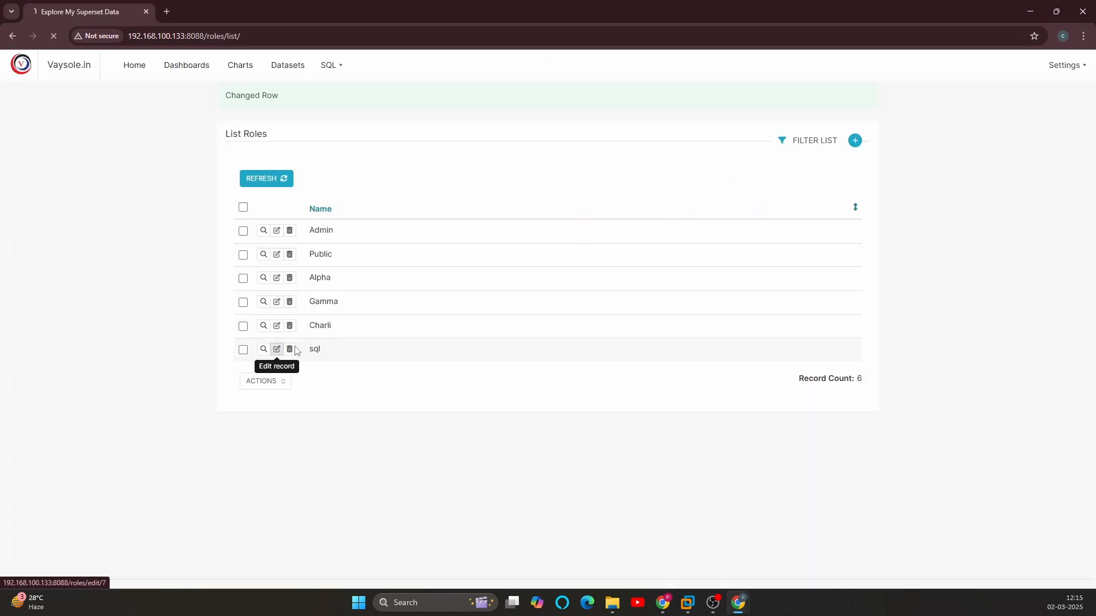
left_click(277, 349)
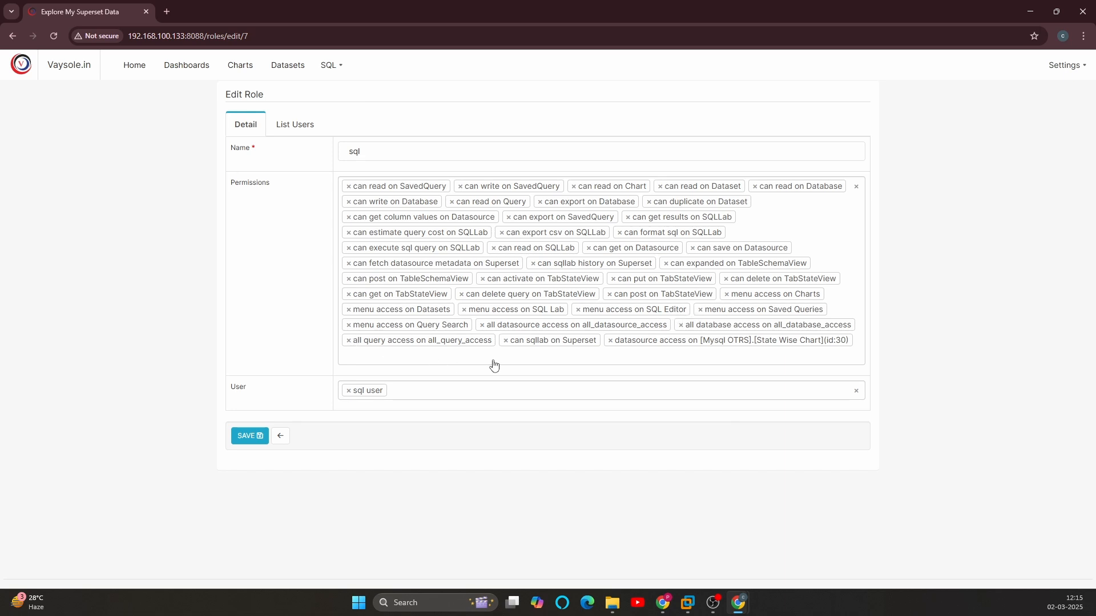
Step: Return to the admin window, open the role list and open the sql role for editing
key("alt+Tab")
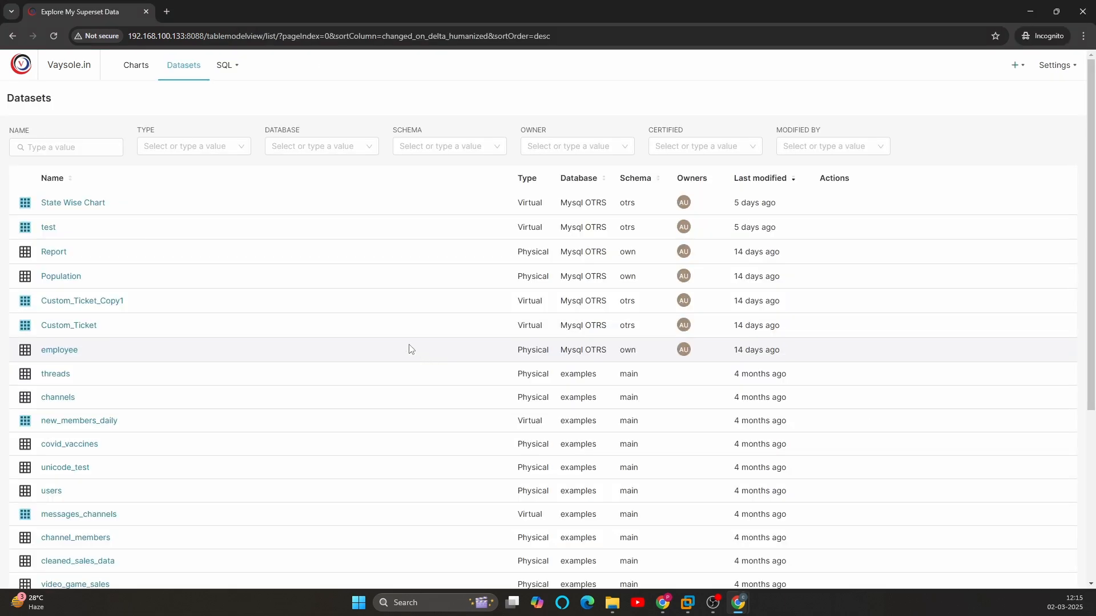
mouse_move(224, 66)
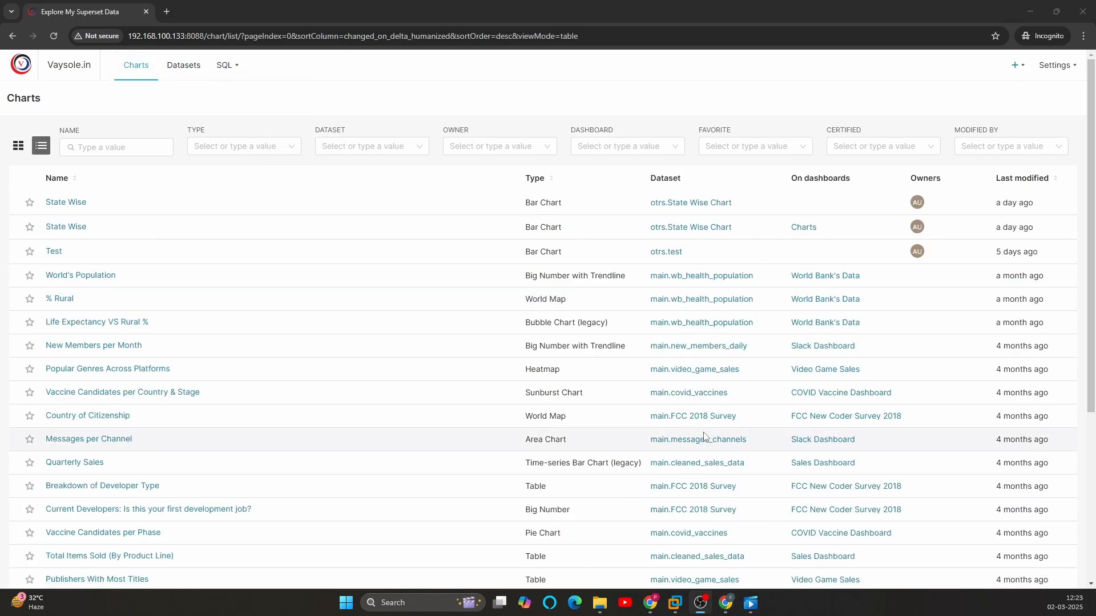
mouse_move(725, 602)
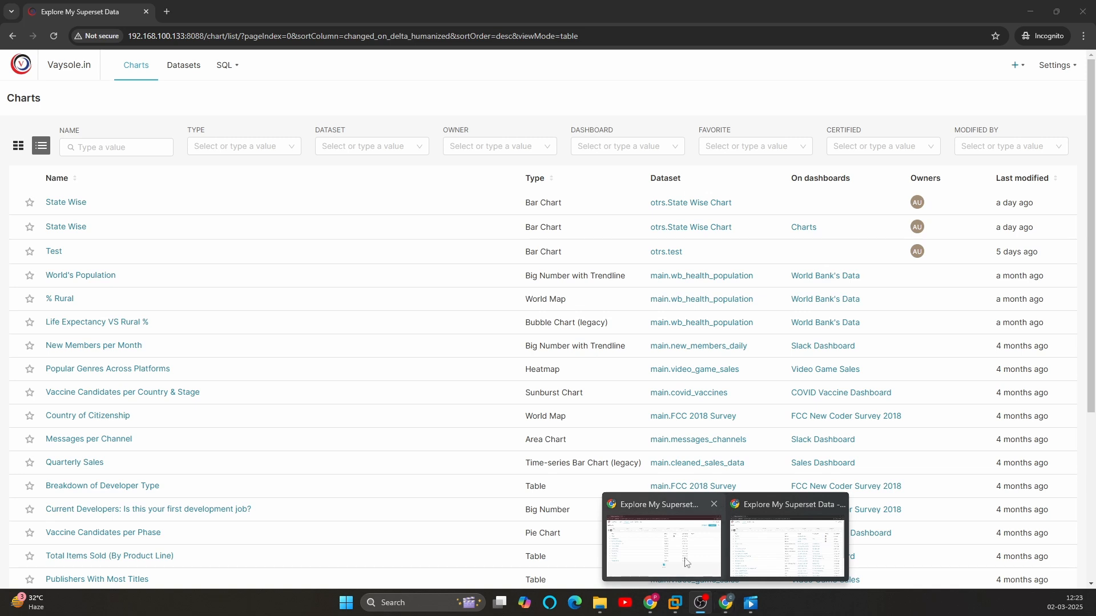
left_click(661, 548)
mouse_move(1064, 65)
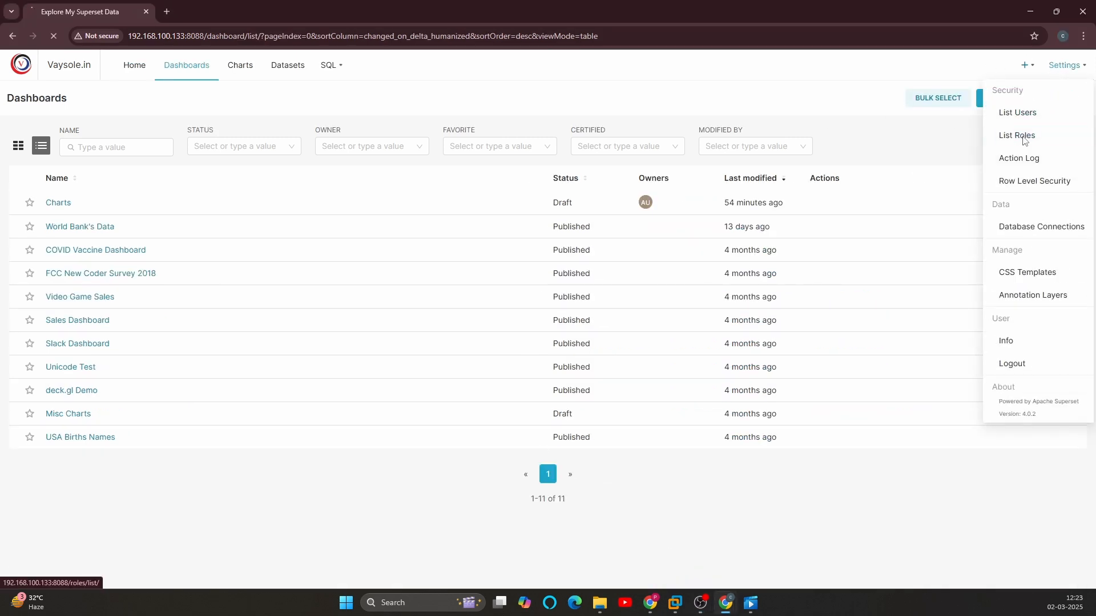
left_click(1019, 136)
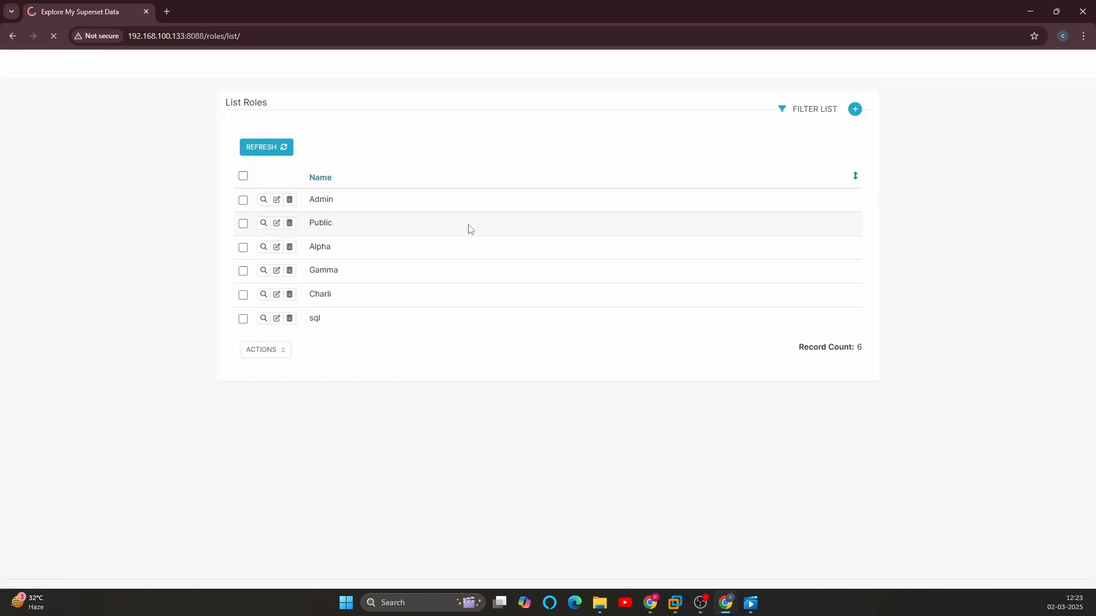
left_click(277, 310)
Step: Add the "menu access on Dashboards" permission to the sql role and save the role
left_click(662, 420)
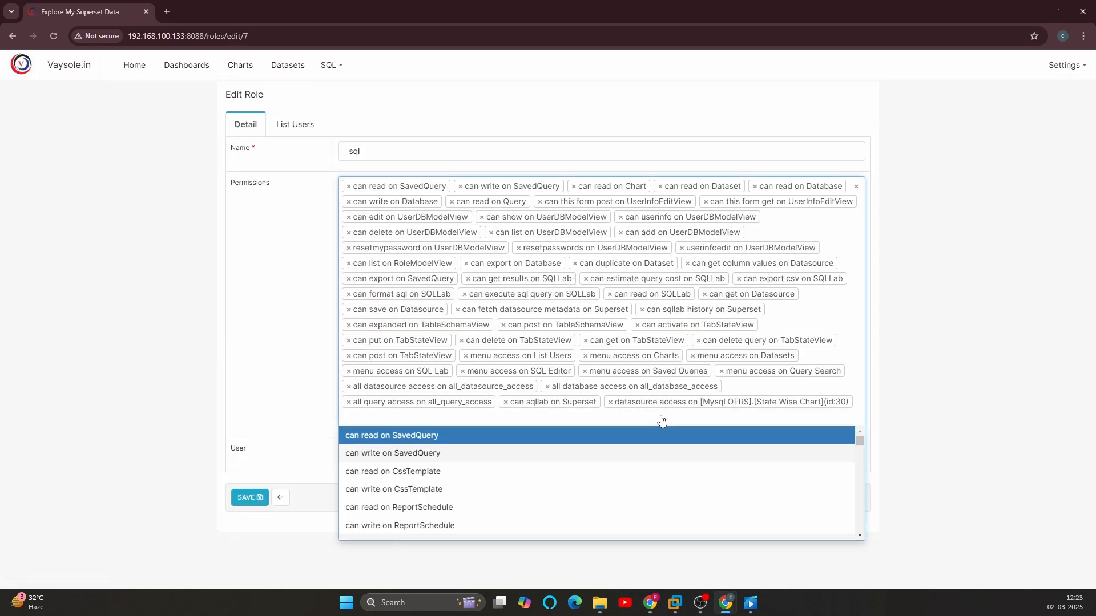
type("menu")
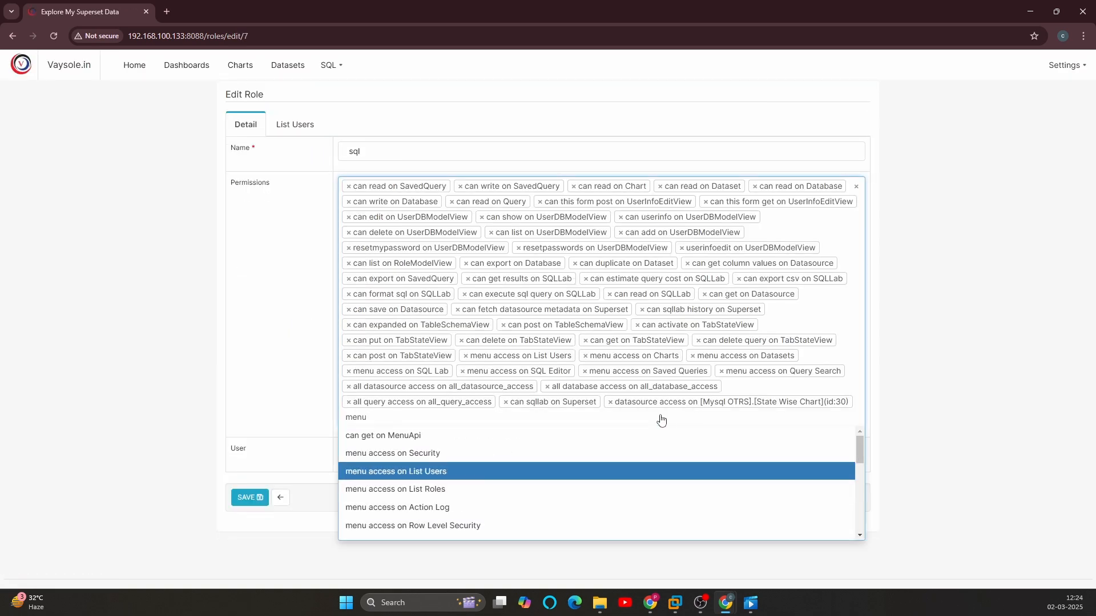
scroll(454, 471, "down", 1)
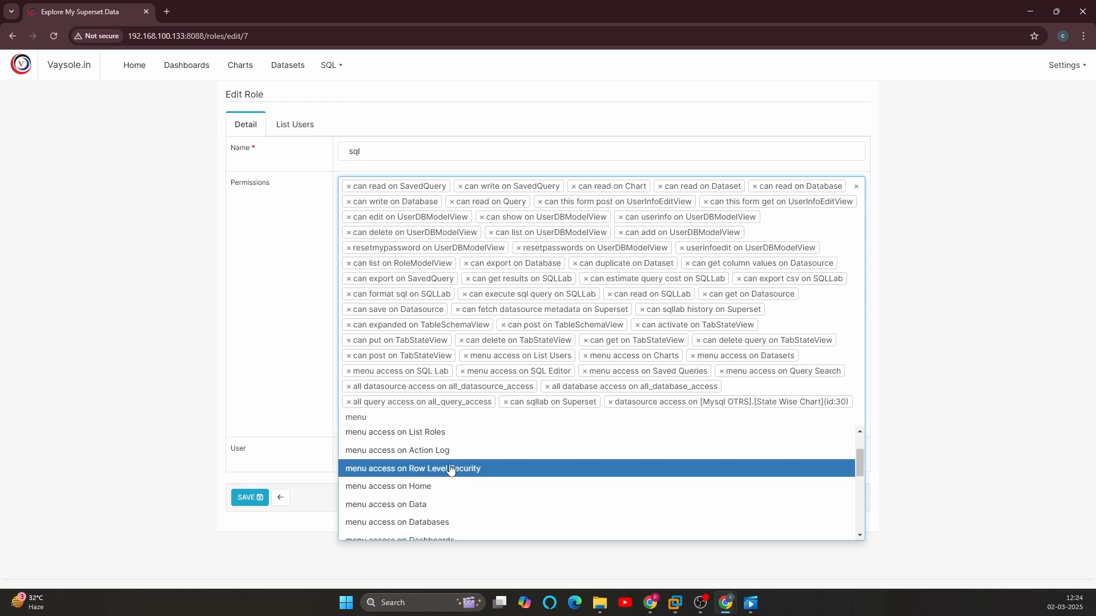
scroll(450, 477, "down", 1)
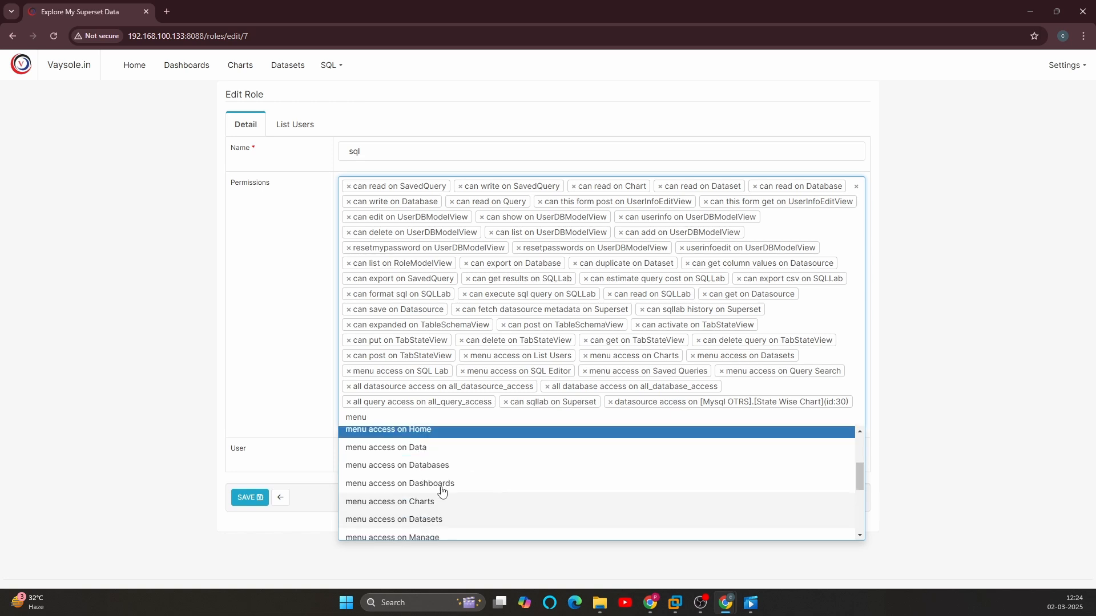
left_click(411, 484)
left_click(250, 498)
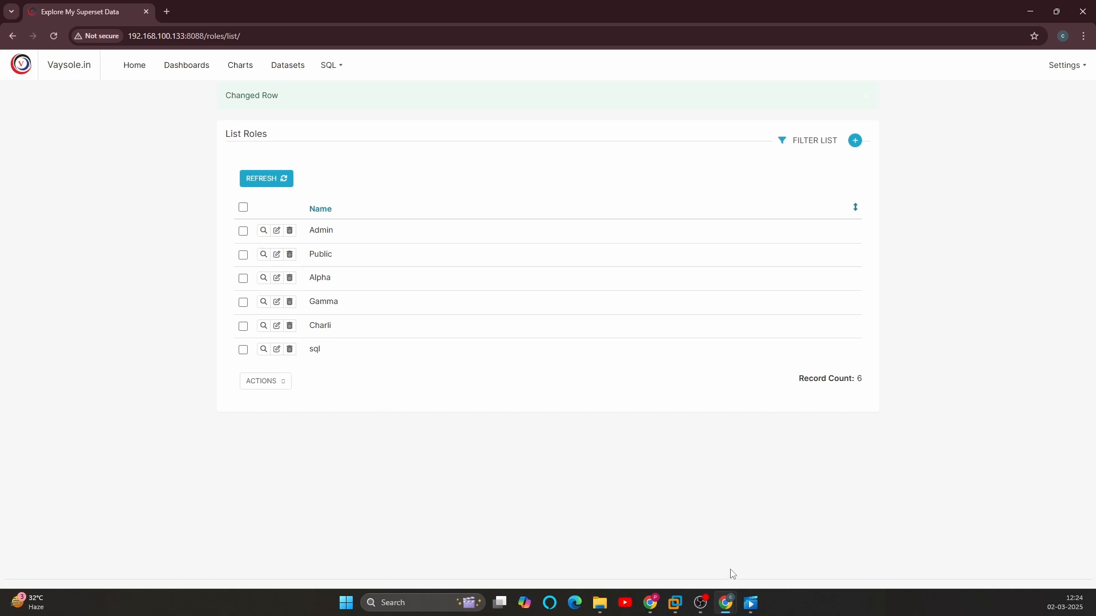
Step: Reload sql_user's Charts page in the Incognito window and open the Dashboards page to check its access
mouse_move(727, 596)
left_click(766, 547)
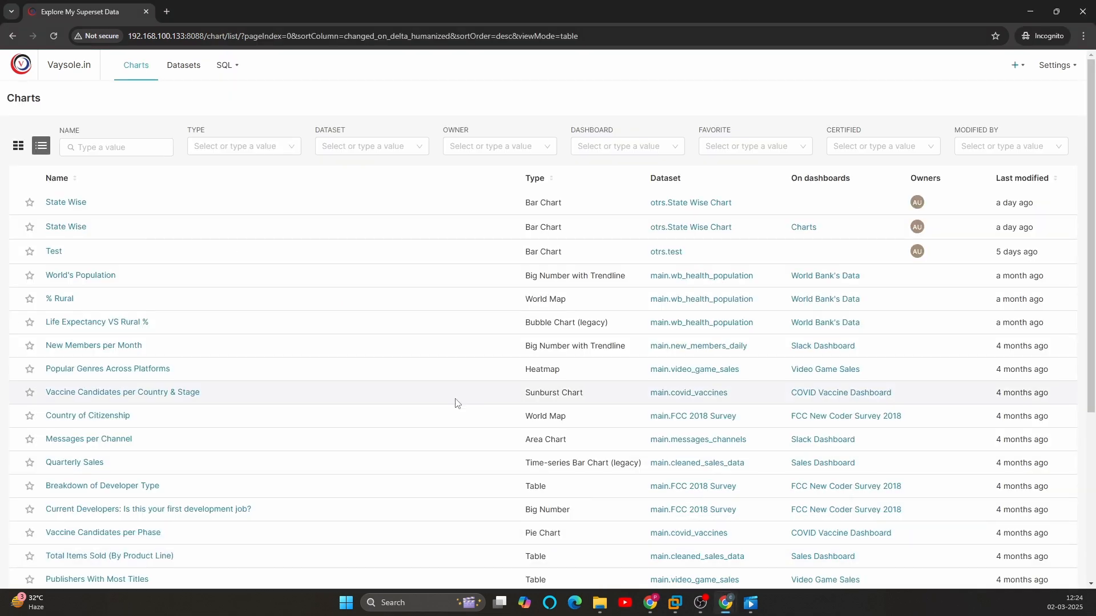
key("F5")
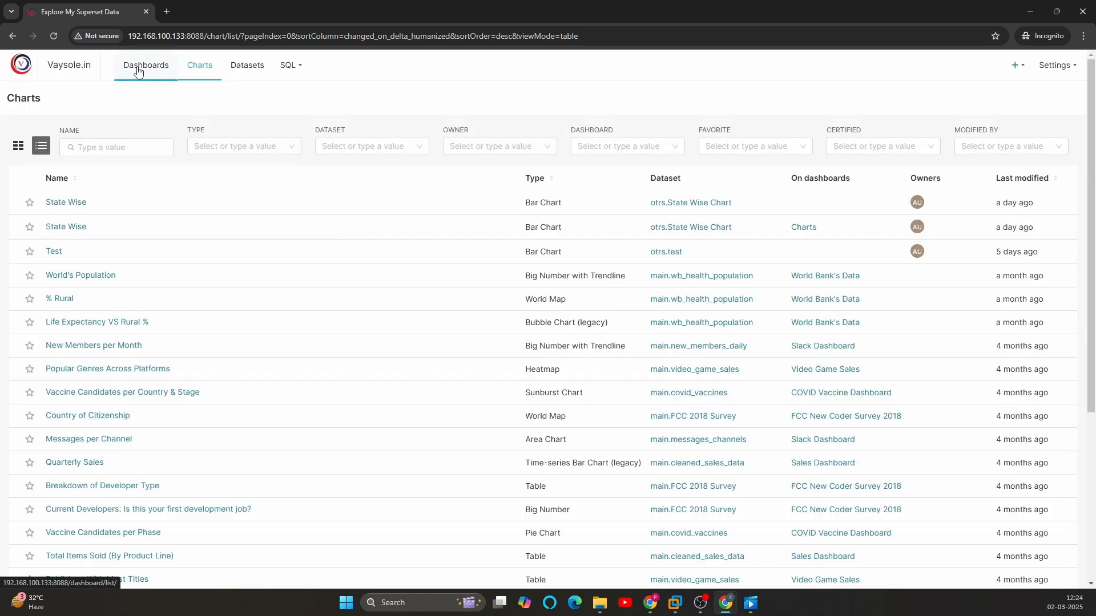
left_click(134, 69)
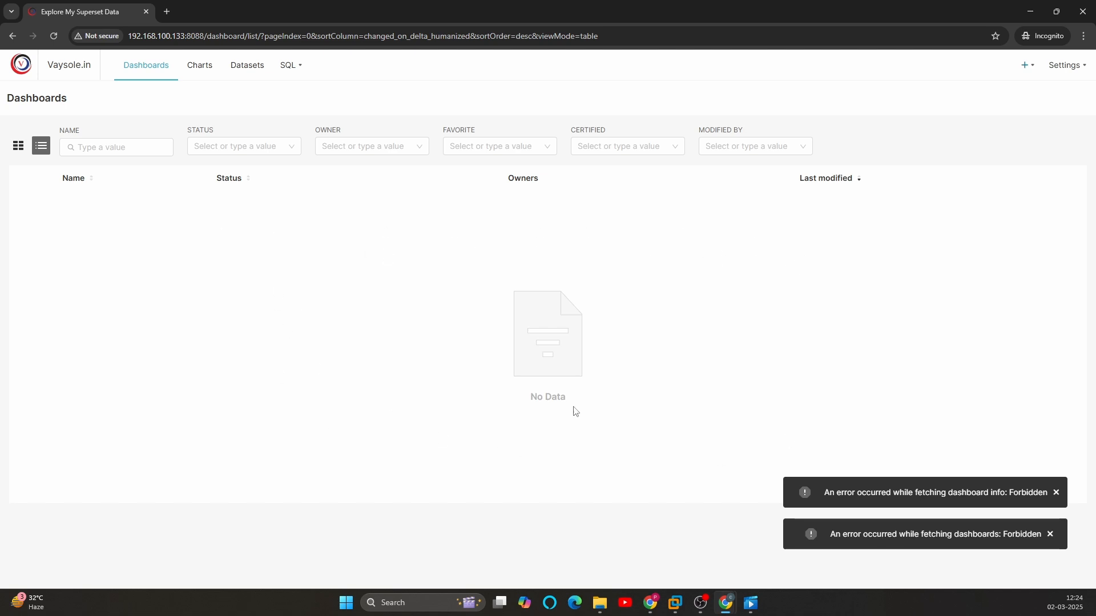
Step: Reopen the sql role in the admin window and add the "can view query on Dashboard" permission
key("alt+Tab")
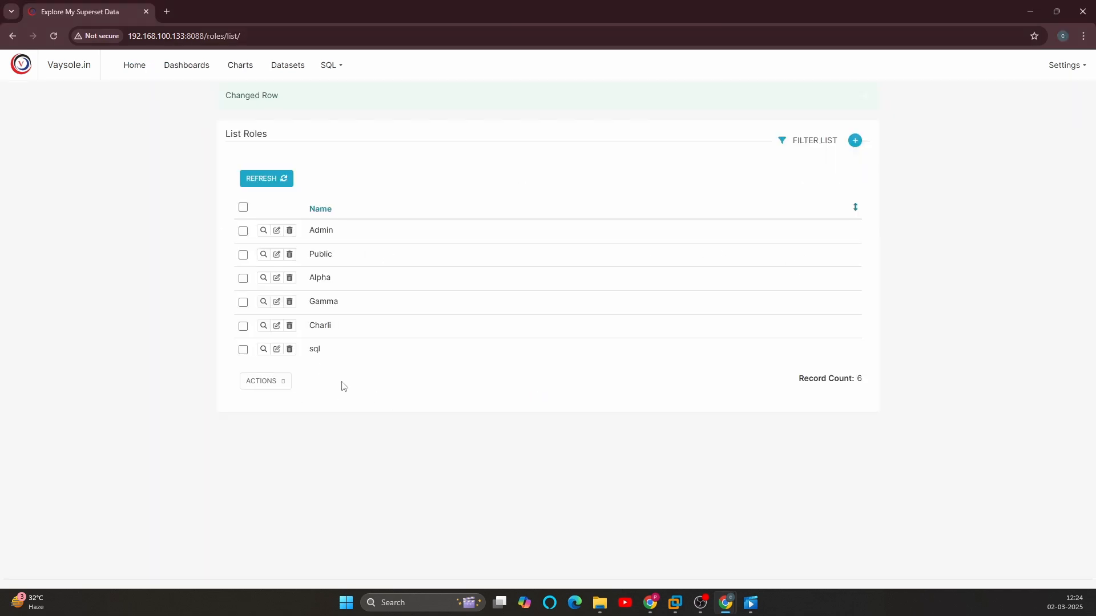
left_click(277, 349)
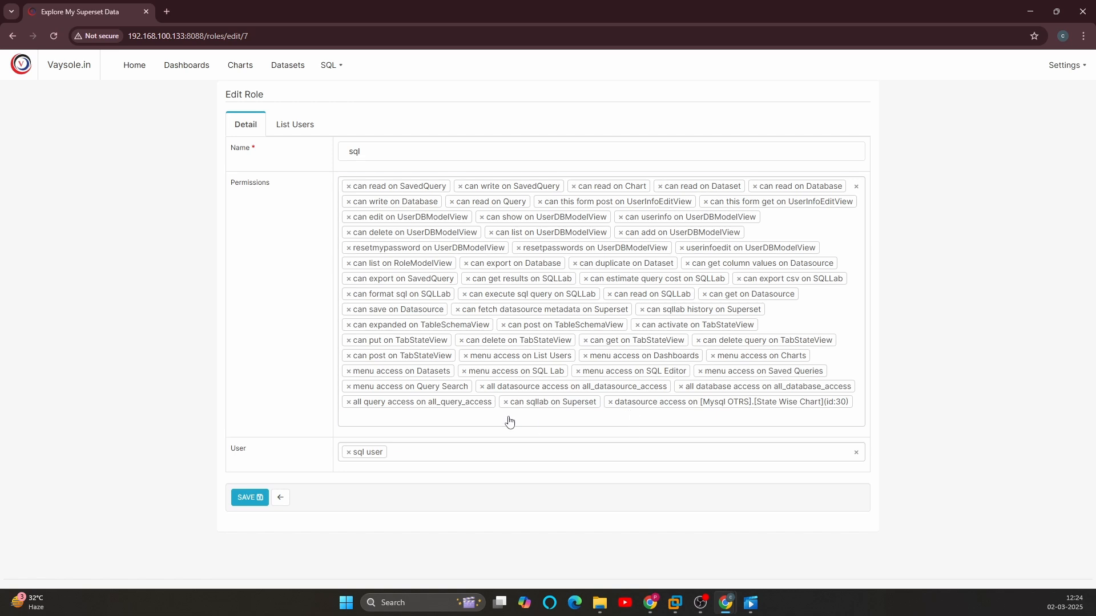
left_click(510, 422)
type("dash")
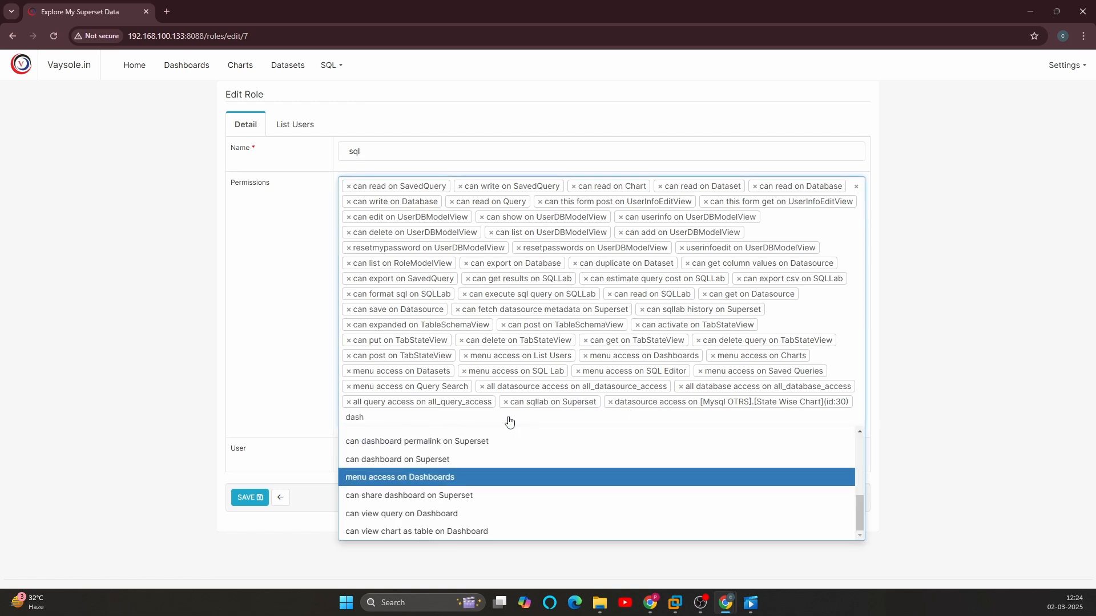
type("boar")
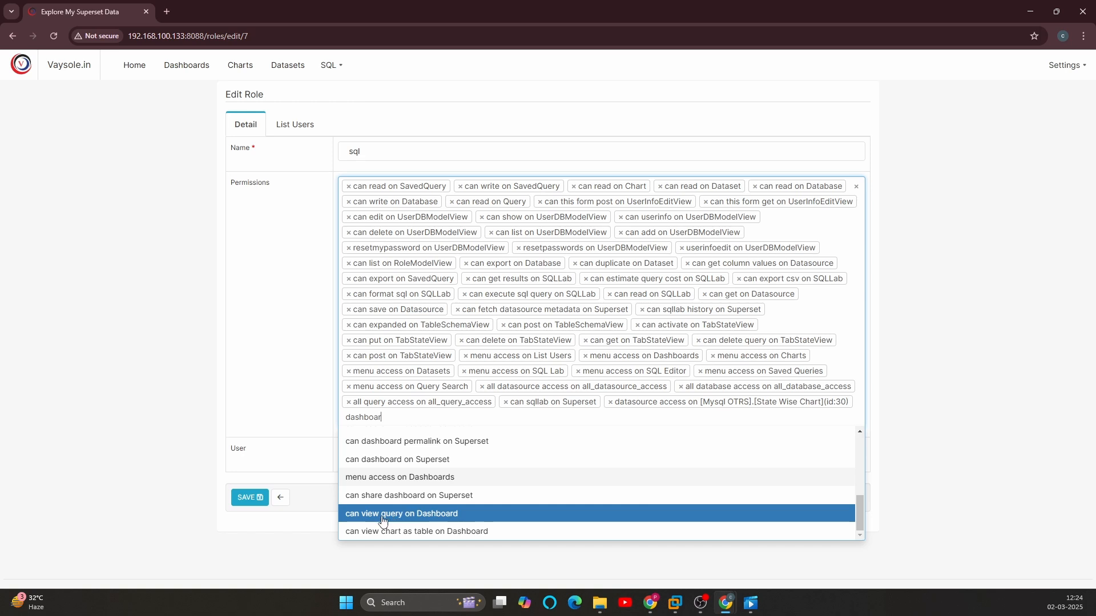
left_click(400, 515)
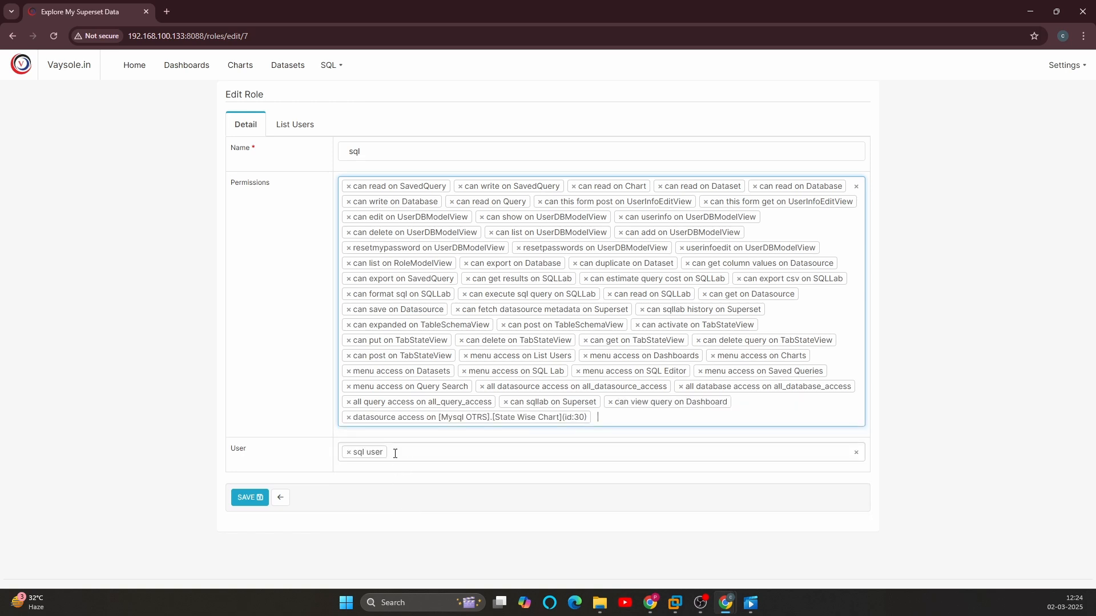
Step: Add the "can dashboard on Superset" and "can share dashboard on Superset" permissions to the sql role
left_click(612, 417)
type("data")
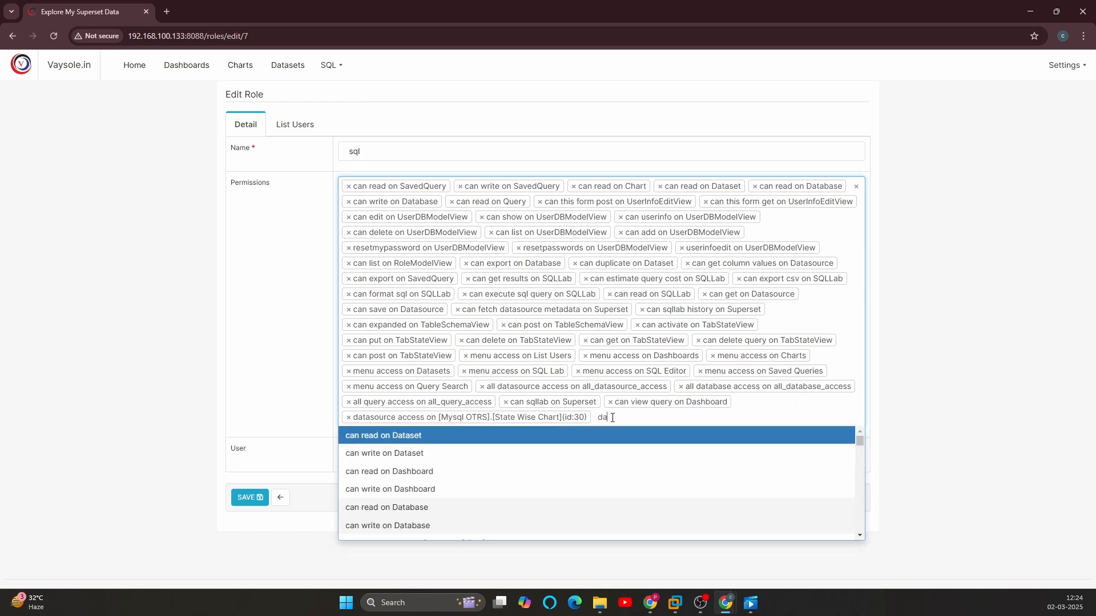
key("BackSpace")
key("BackSpace")
type("s")
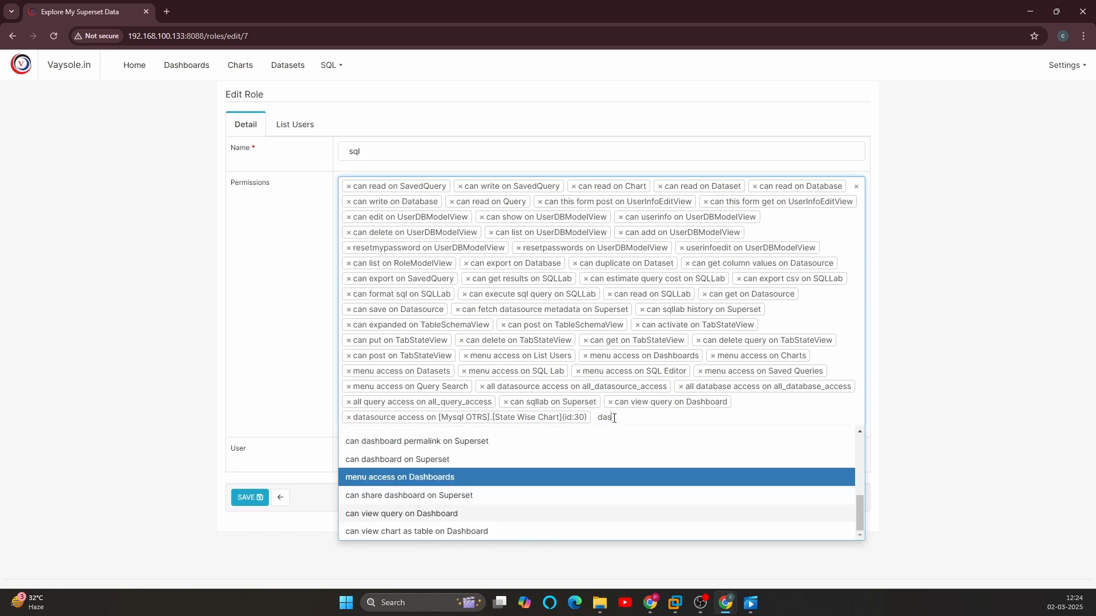
left_click(407, 459)
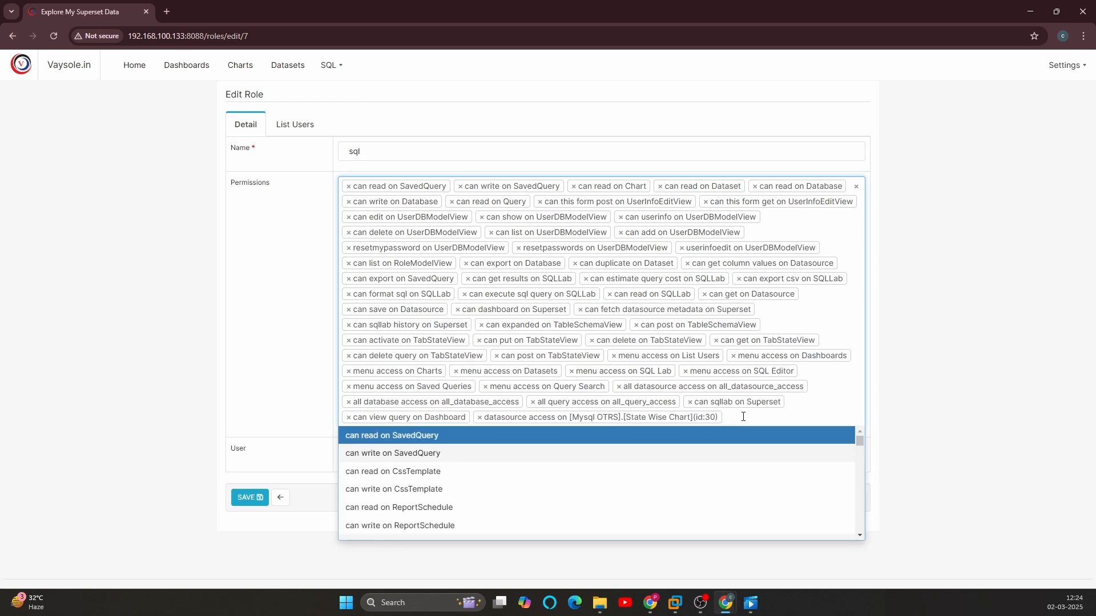
type("dash")
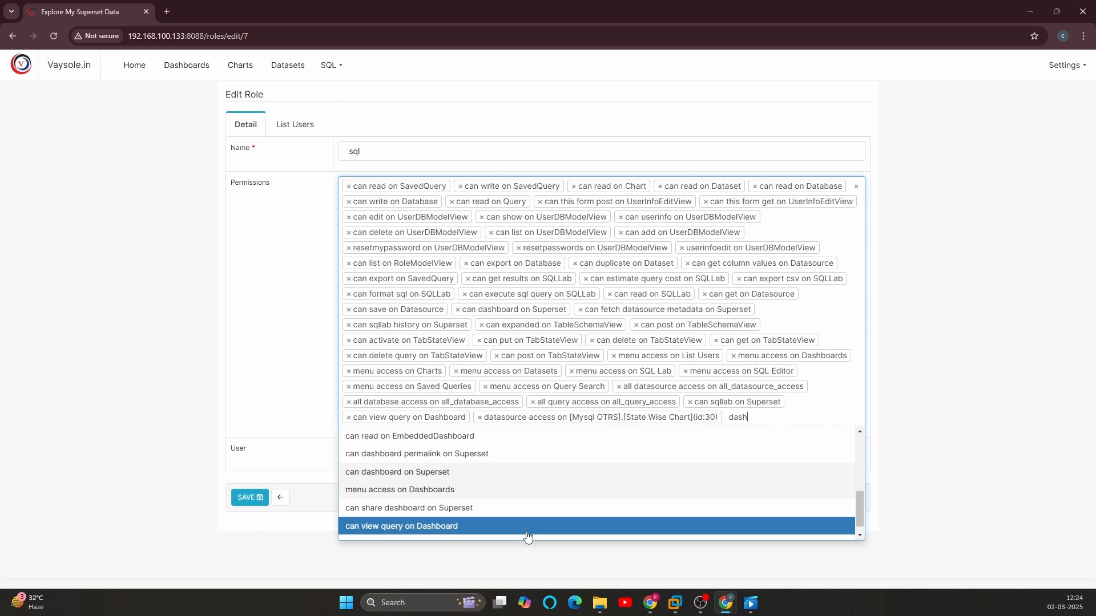
left_click(451, 509)
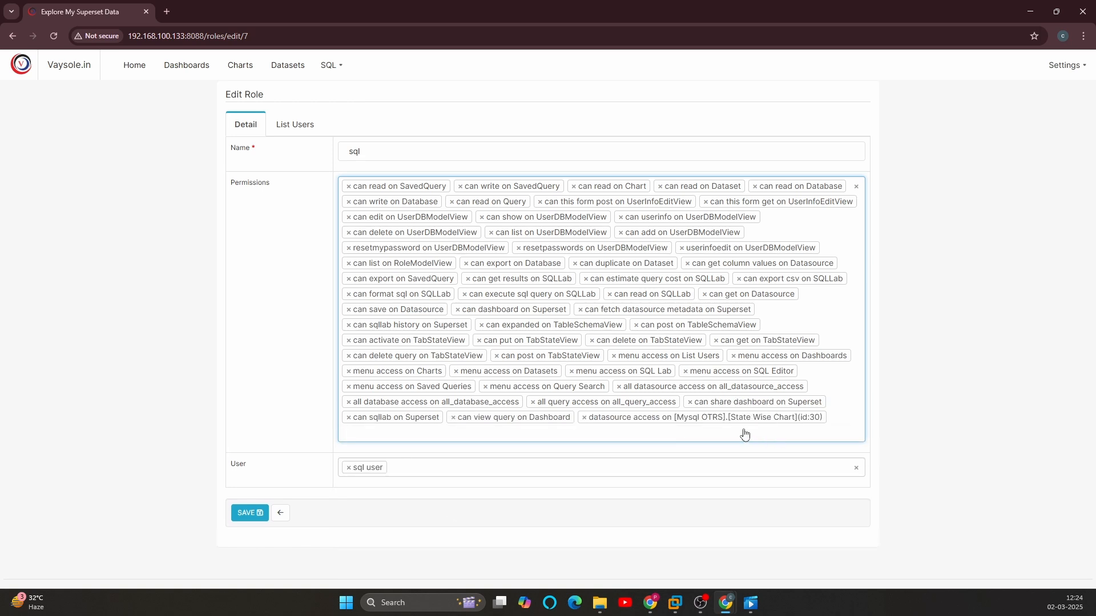
Step: Add the "can read on Dashboard" and "can write on Dashboard" permissions to the sql role
type("dash")
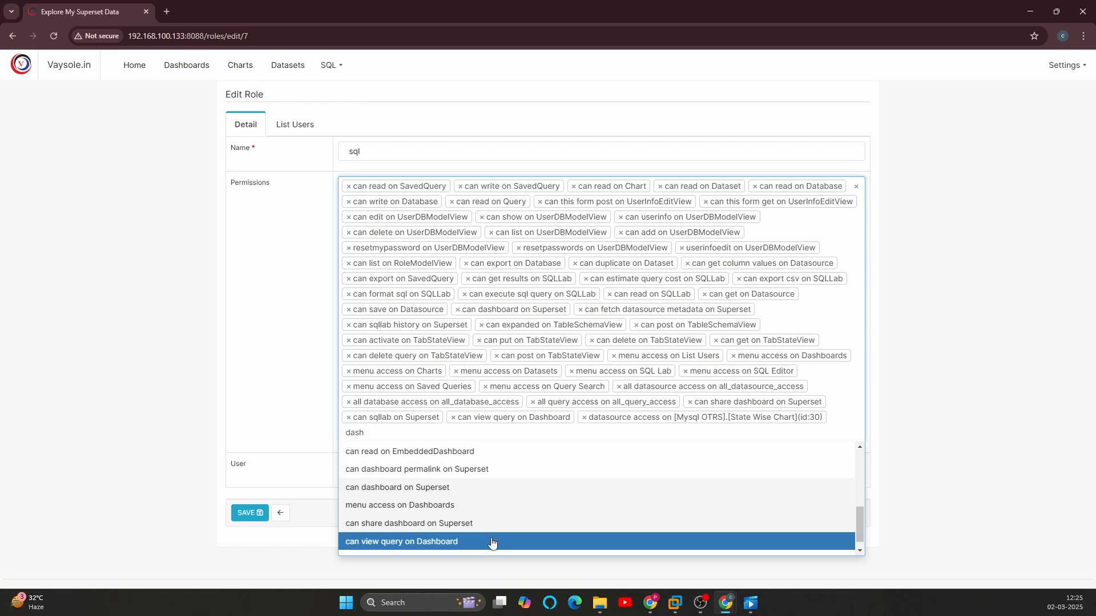
scroll(448, 491, "up", 1)
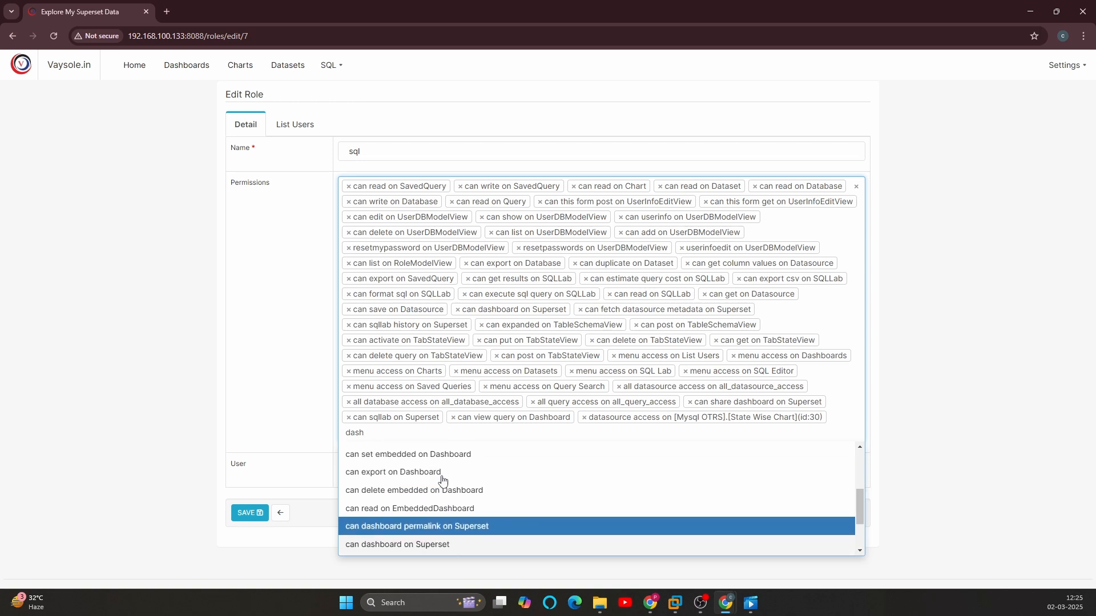
scroll(445, 500, "up", 1)
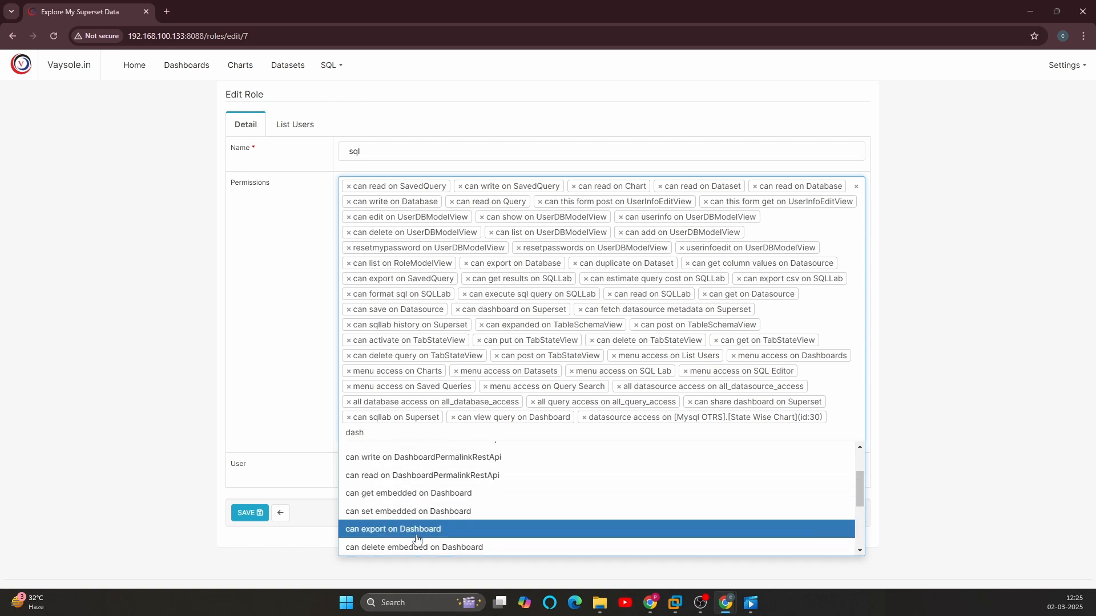
scroll(411, 519, "up", 2)
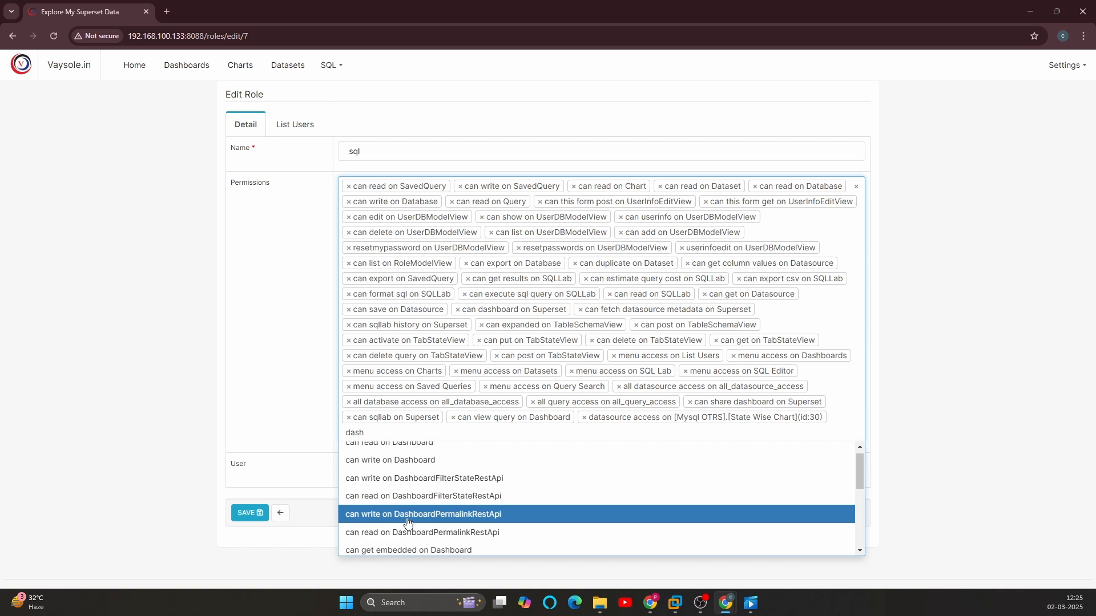
left_click(397, 452)
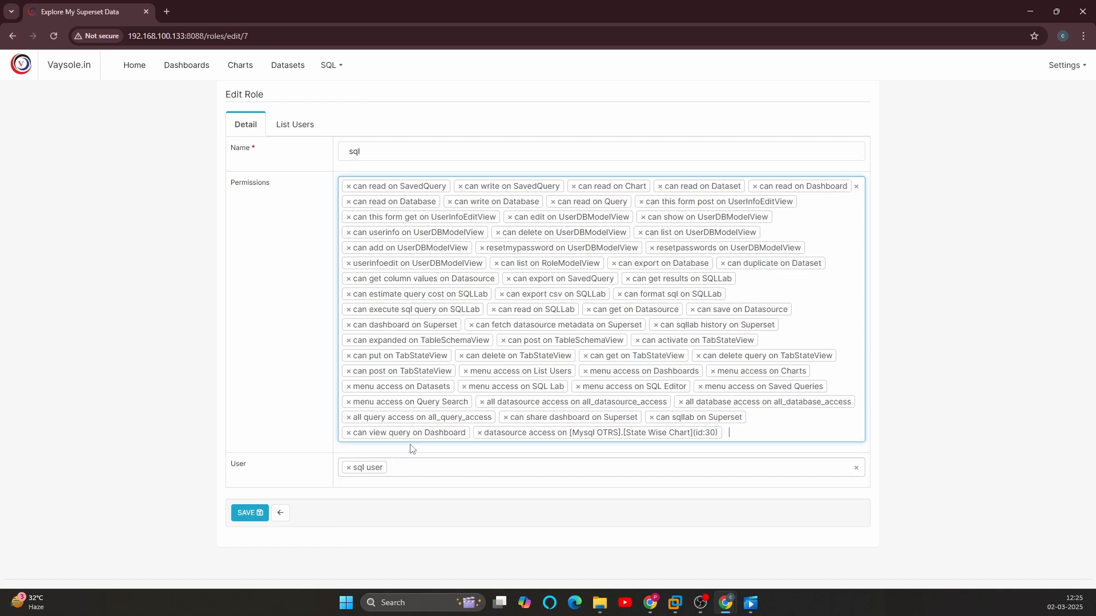
left_click(746, 432)
type("dash")
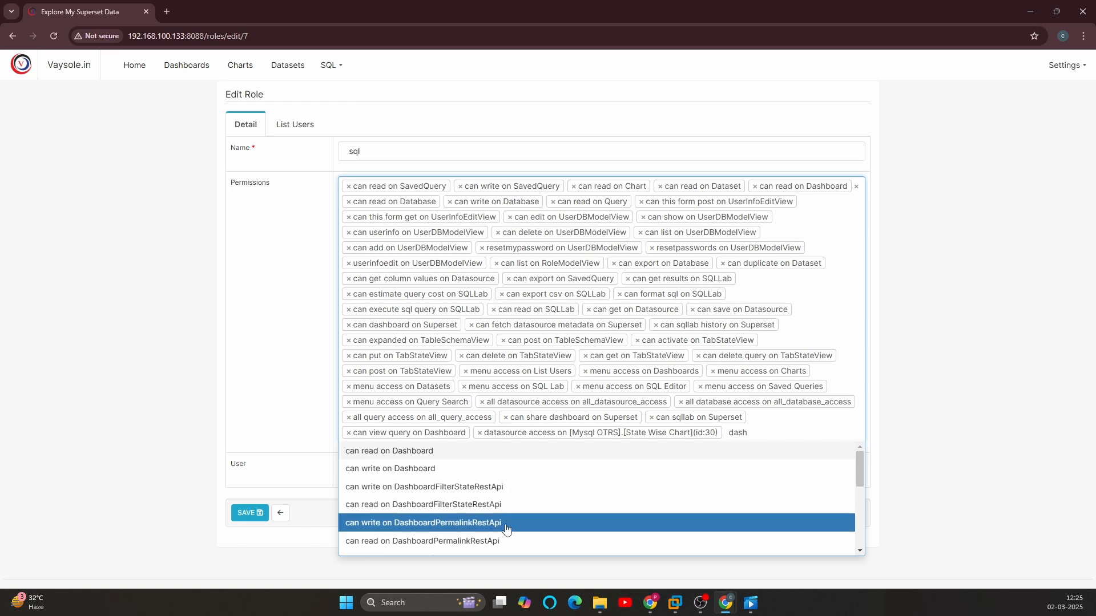
left_click(448, 470)
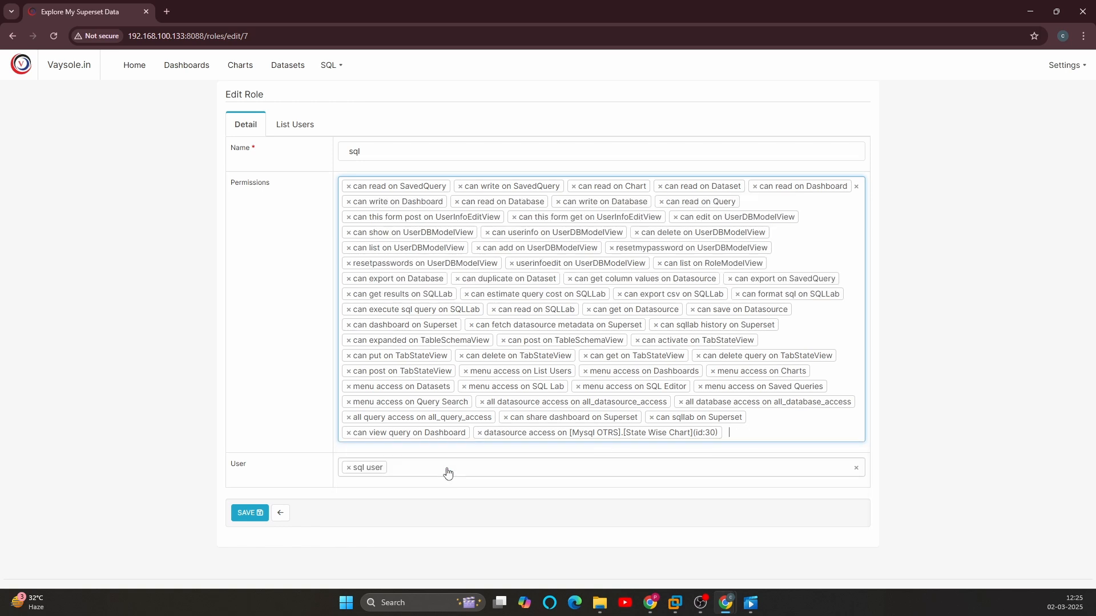
Step: Add the "can export on Dashboard" permission to the sql role
left_click(732, 433)
type("dash")
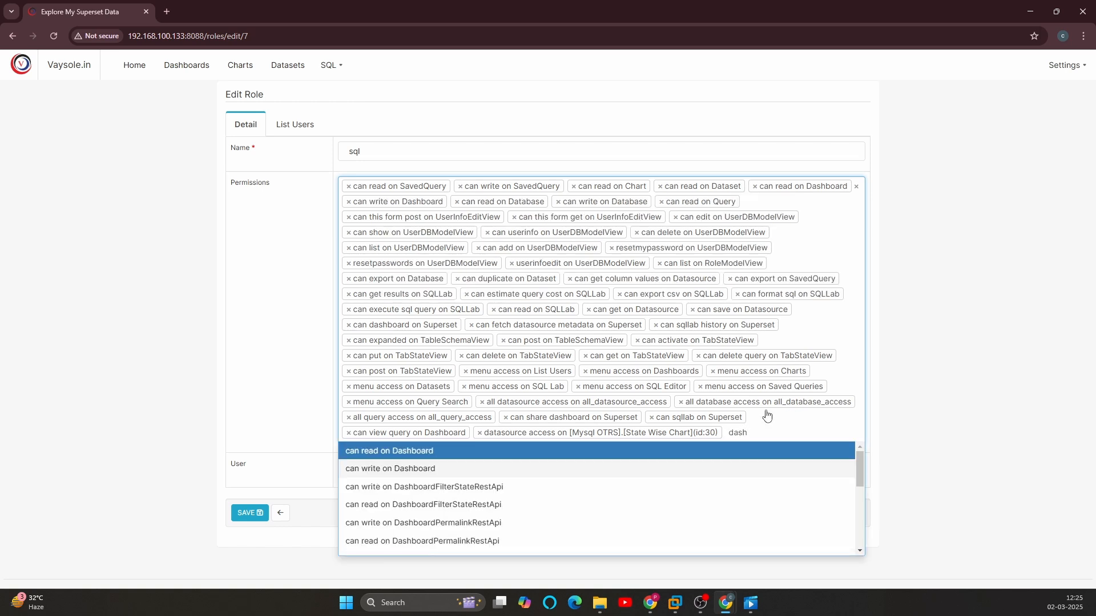
scroll(503, 501, "down", 1)
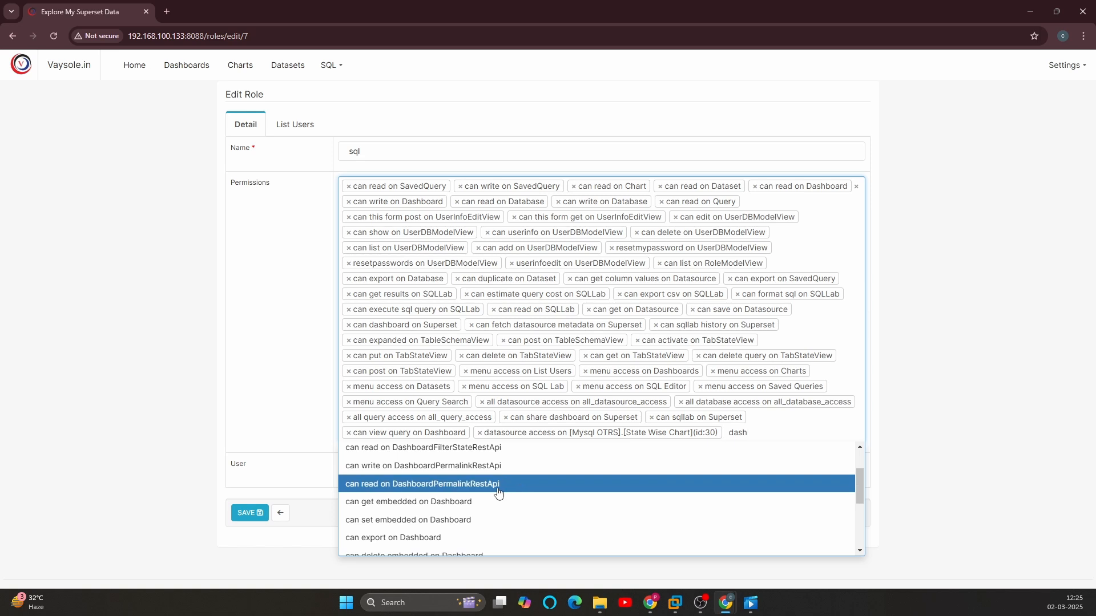
scroll(501, 493, "up", 1)
scroll(496, 490, "down", 1)
scroll(479, 497, "down", 1)
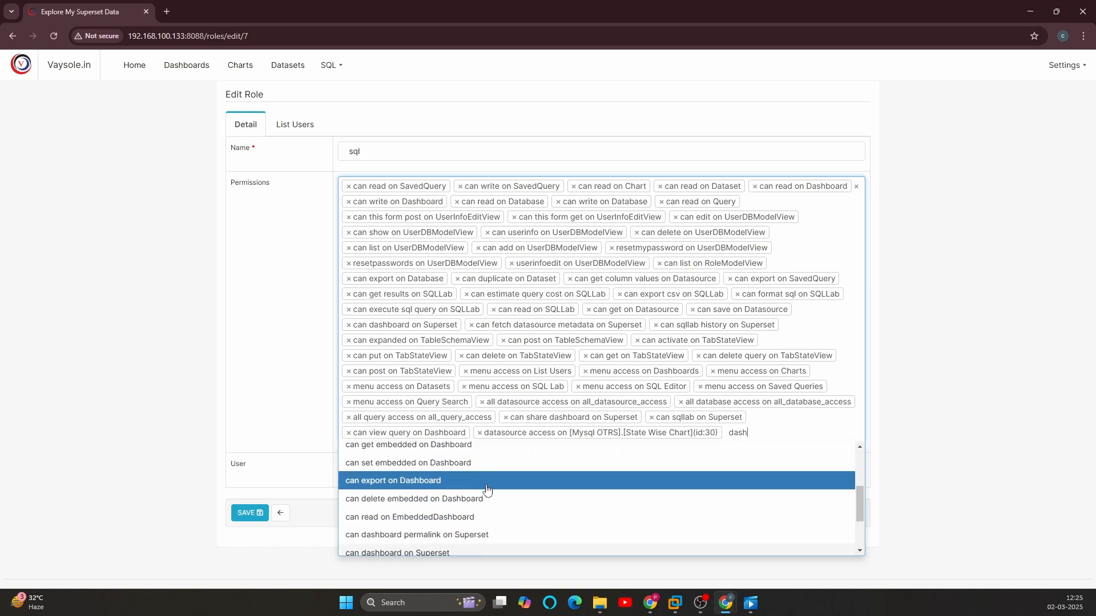
left_click(453, 482)
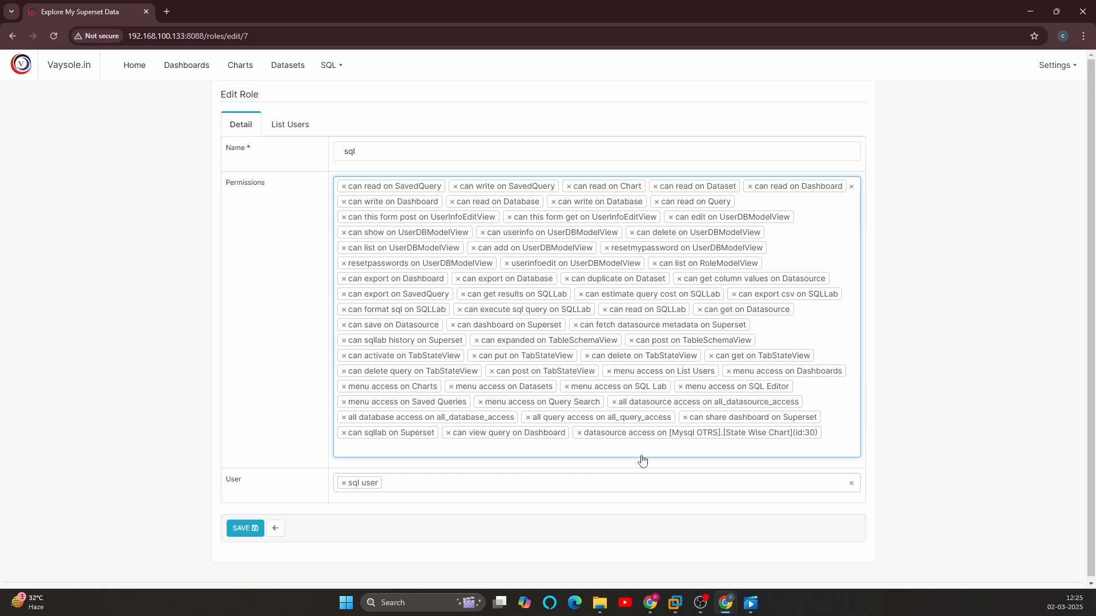
Step: Add the "can view chart as table on Dashboard" permission to the sql role and save the role
type("dash")
scroll(587, 467, "down", 4)
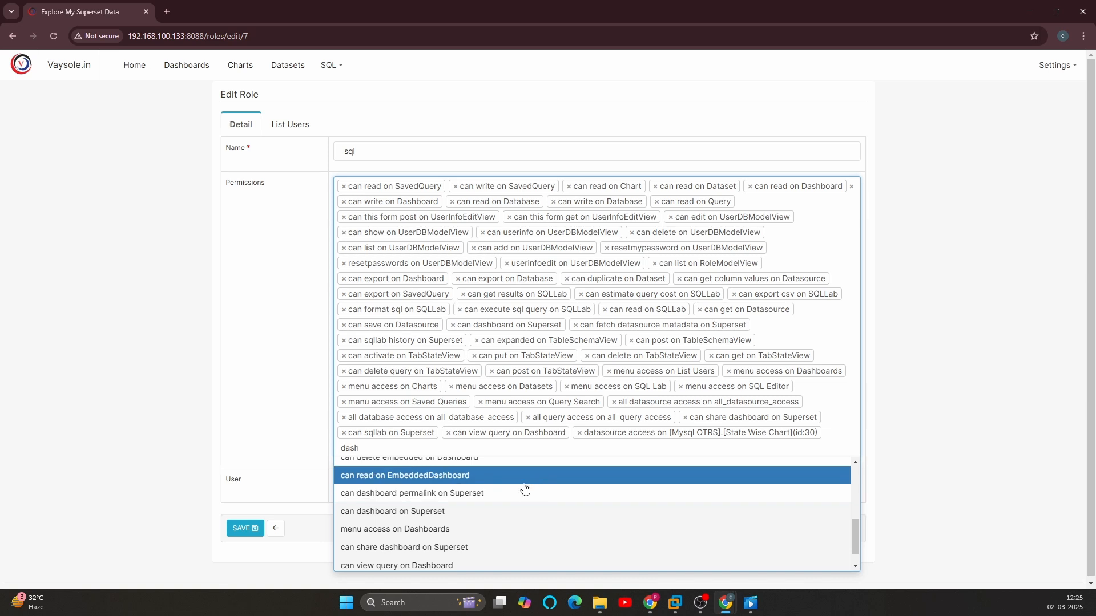
scroll(485, 496, "down", 1)
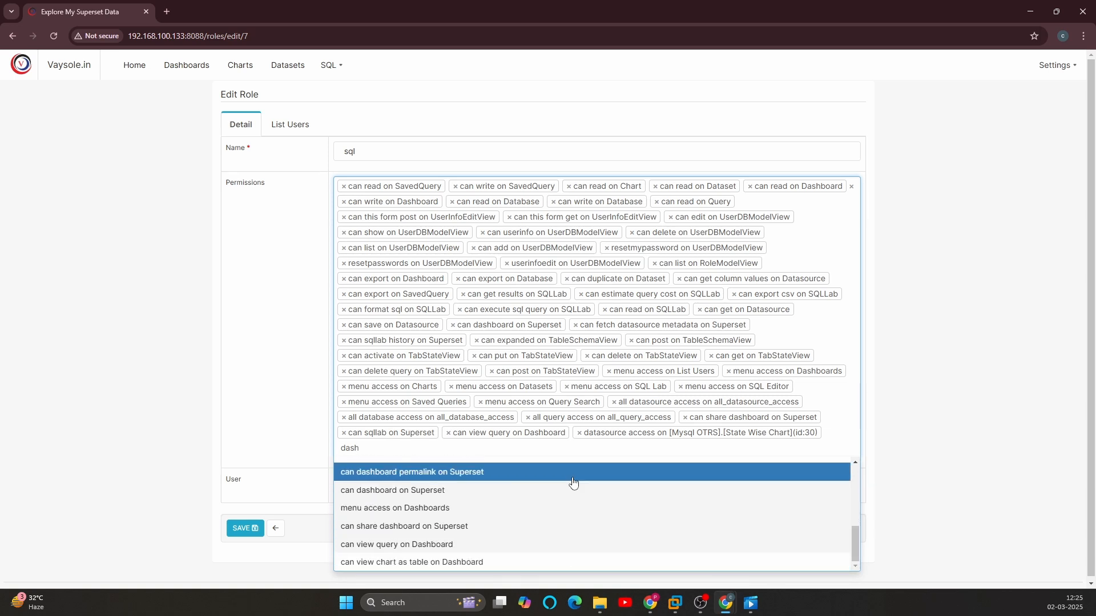
left_click(425, 563)
left_click(244, 528)
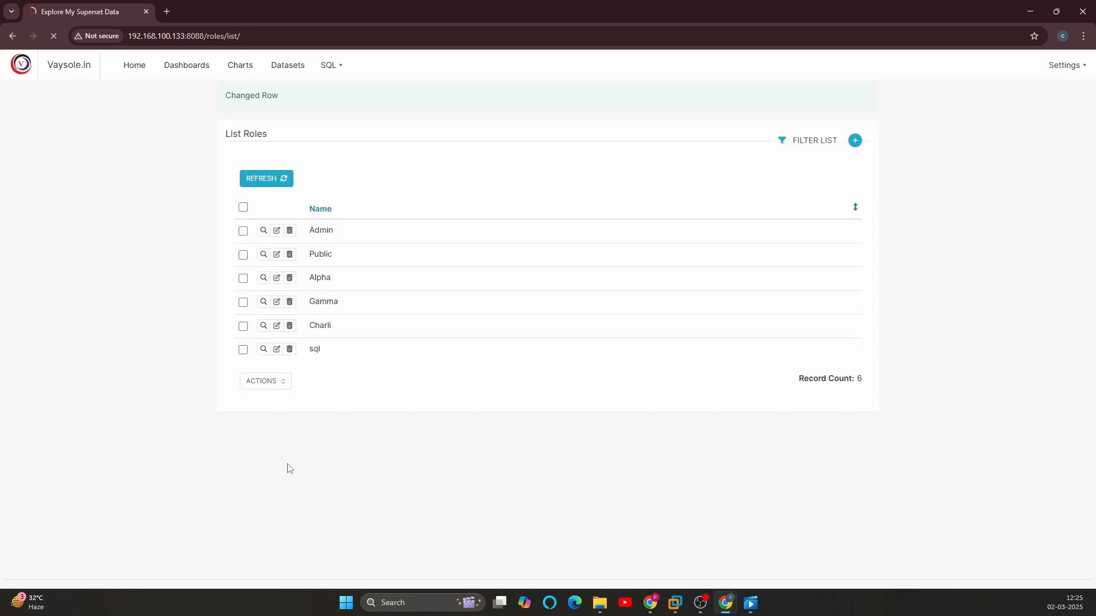
Step: Reload sql_user's Dashboards page in the Incognito window to check its dashboard access
key("alt+Tab")
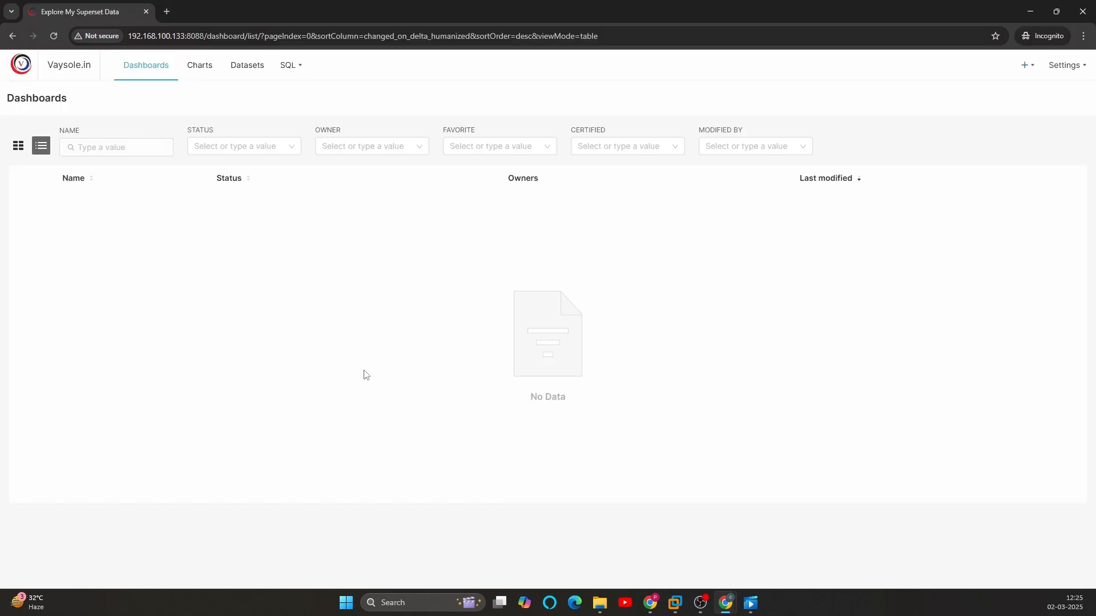
key("F5")
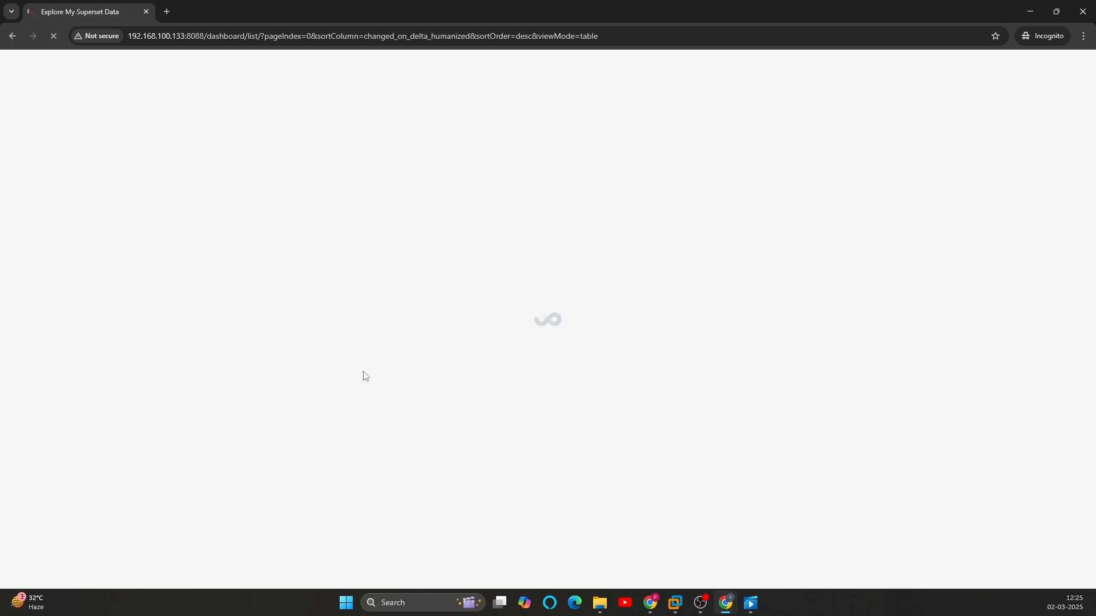